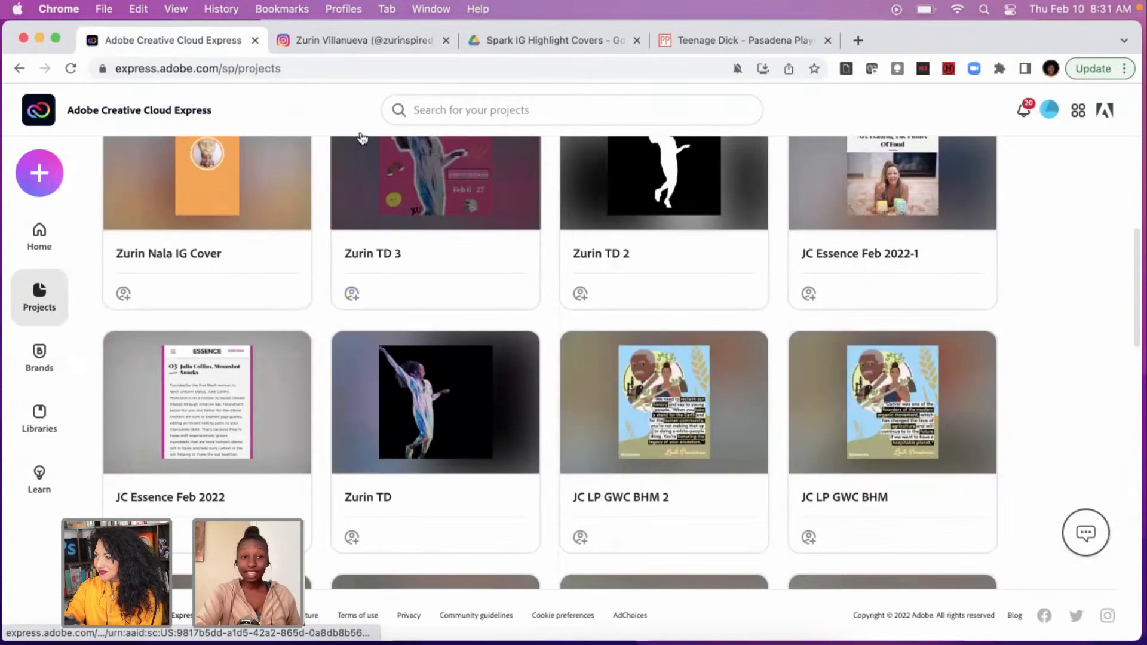
Switch to the zurinspired Instagram profile and examine the styling of its story highlight covers.
click(337, 42)
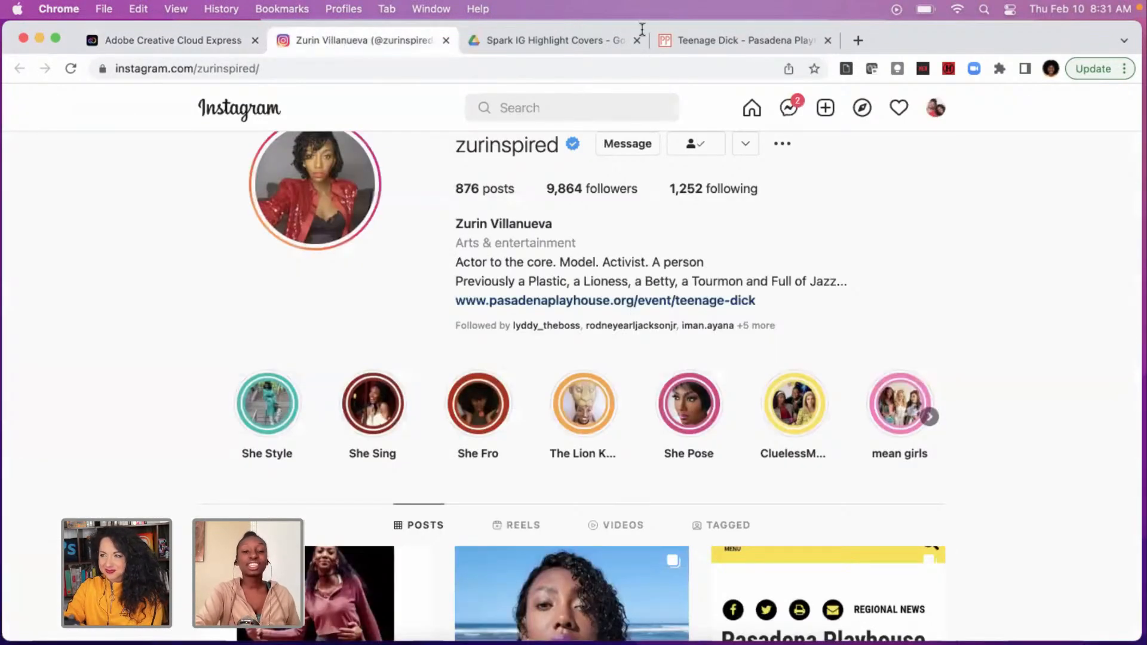
scroll(637, 322, up, 1)
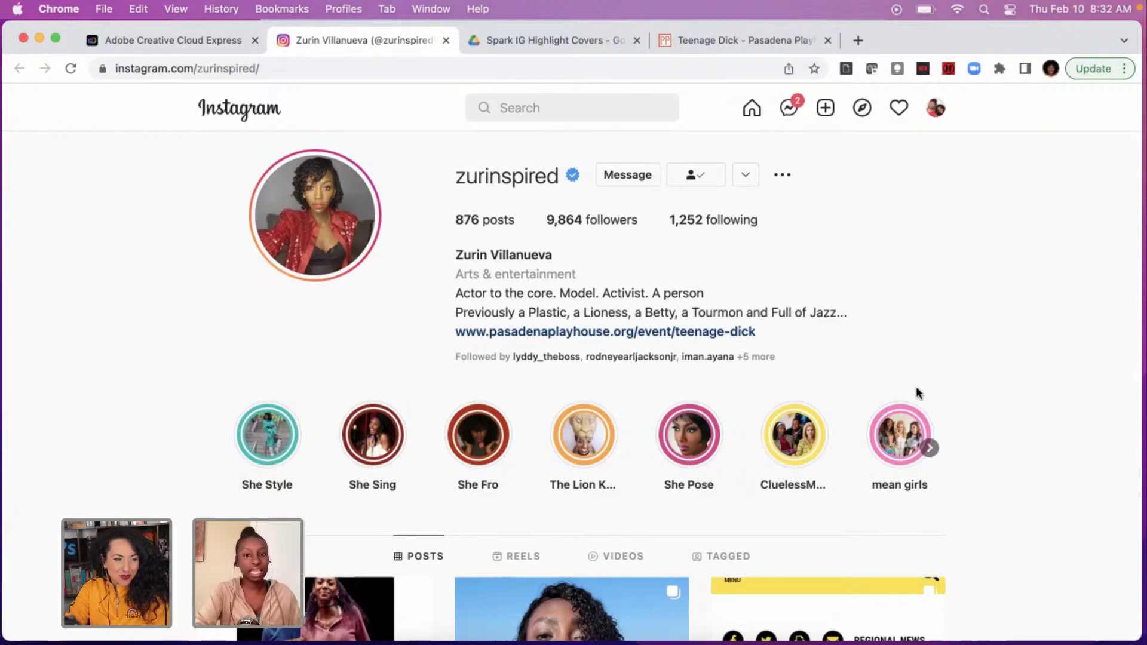
scroll(916, 388, down, 3)
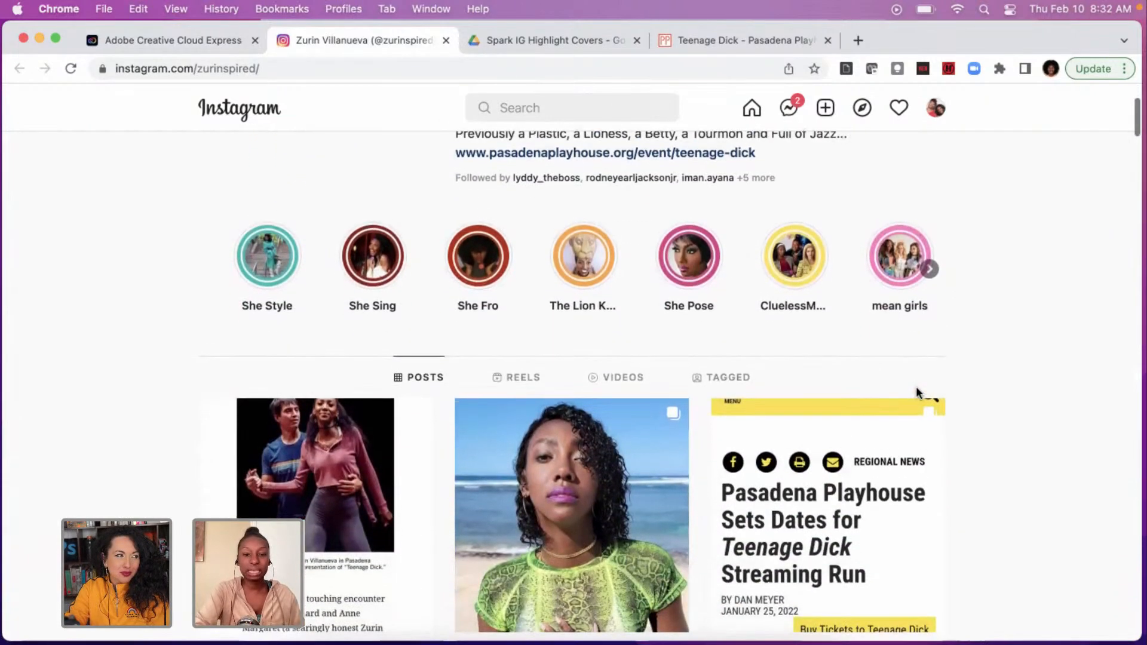
scroll(919, 393, up, 3)
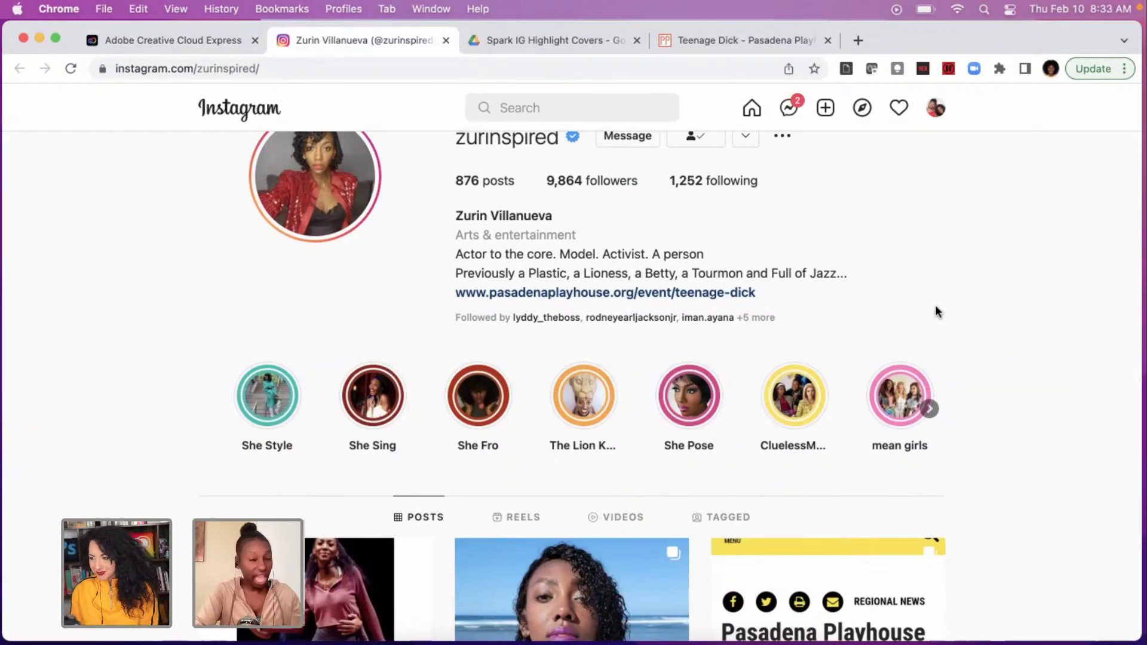
scroll(932, 317, up, 1)
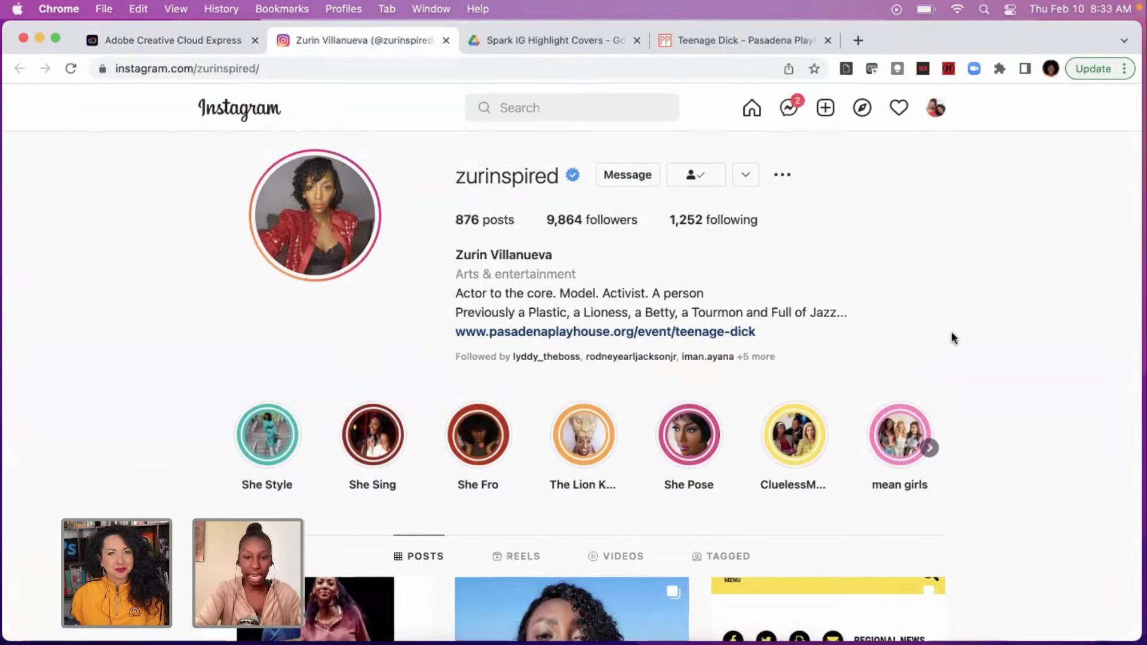
scroll(951, 340, down, 2)
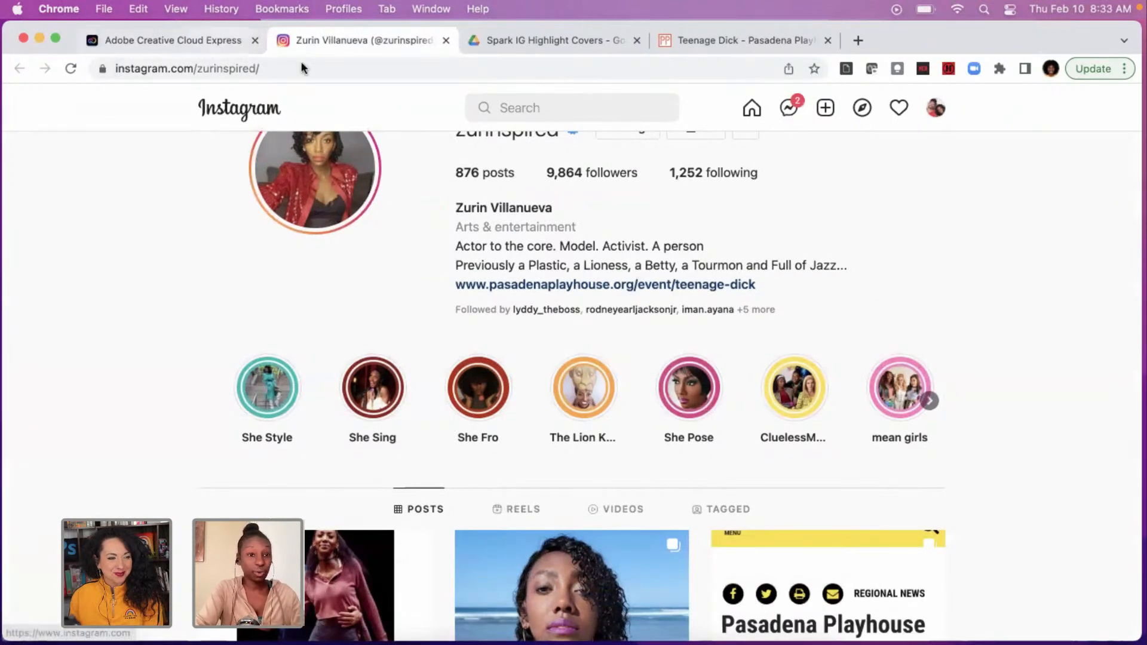
Switch back to Adobe Creative Cloud Express and open the Zurin Nala IG Cover project to view its finished cover.
click(177, 36)
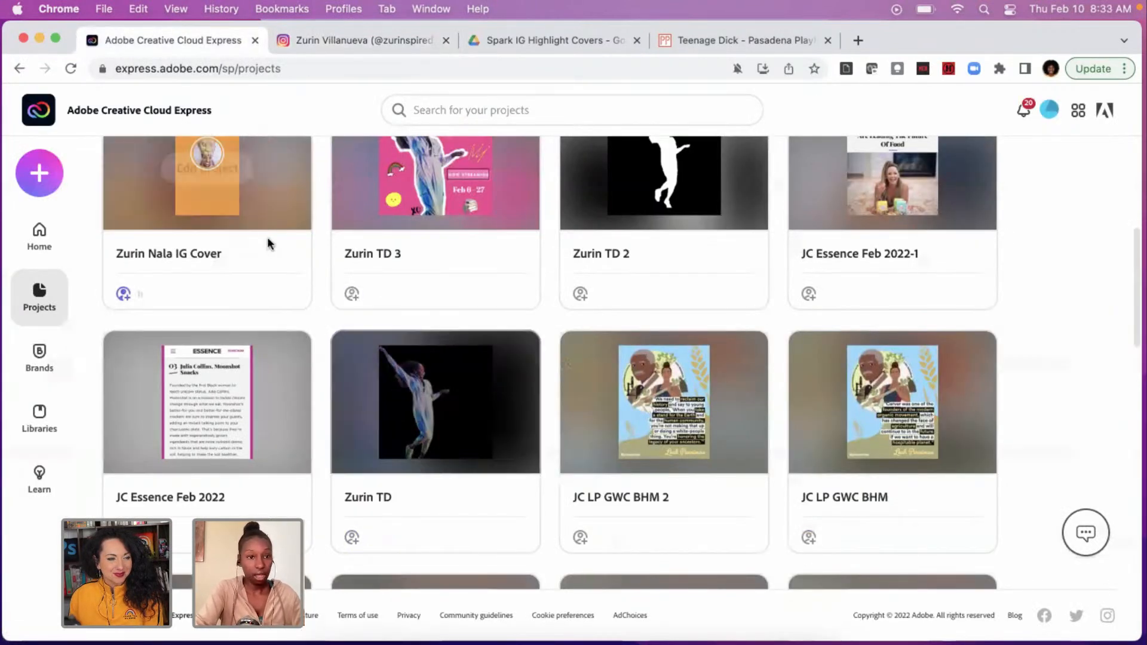
scroll(225, 210, up, 2)
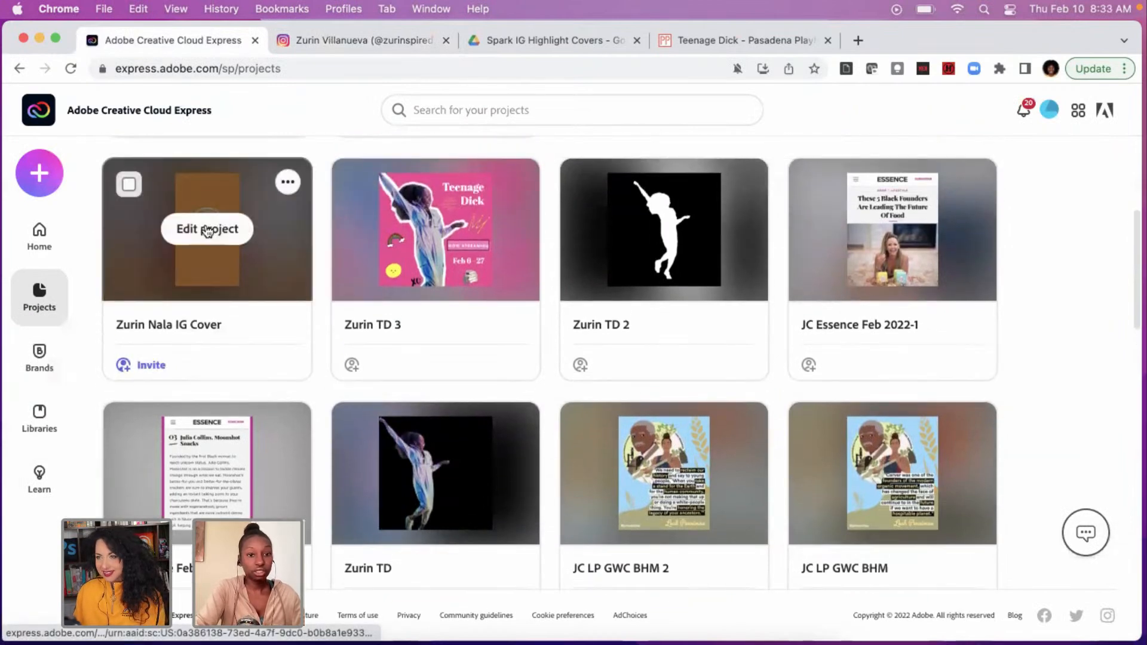
click(207, 229)
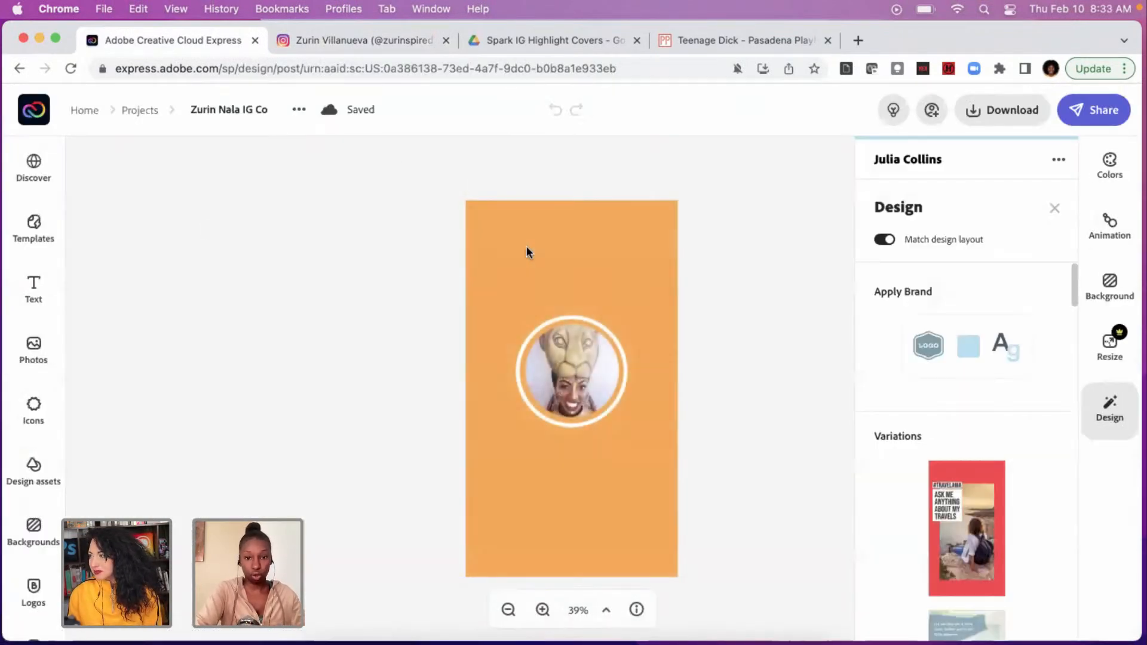
click(381, 209)
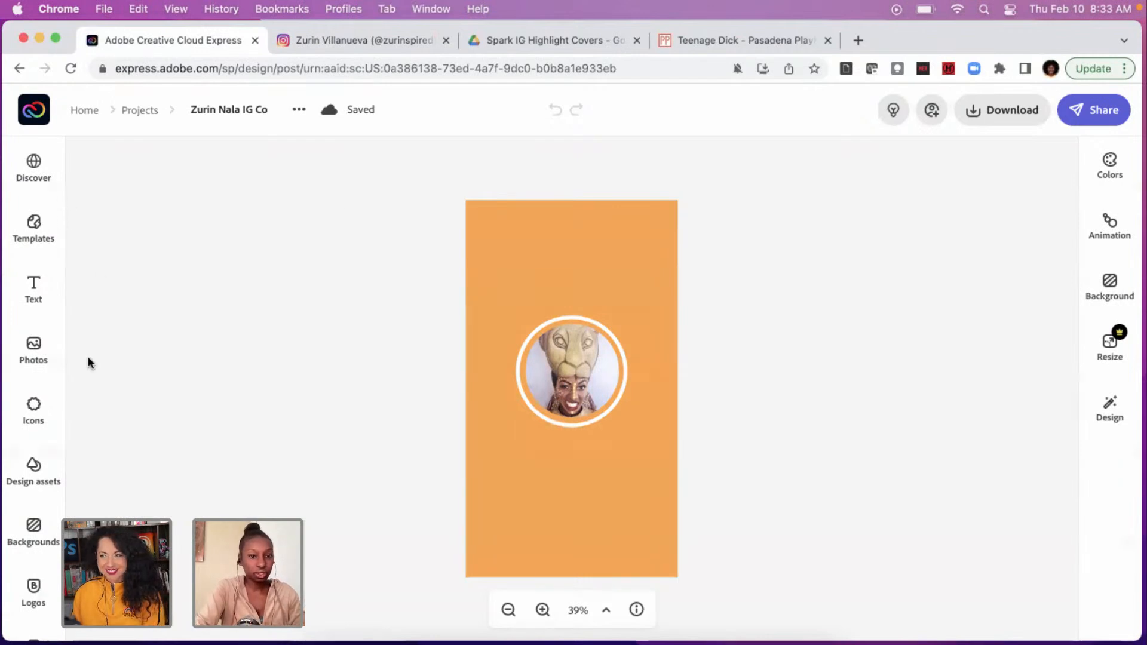
click(126, 111)
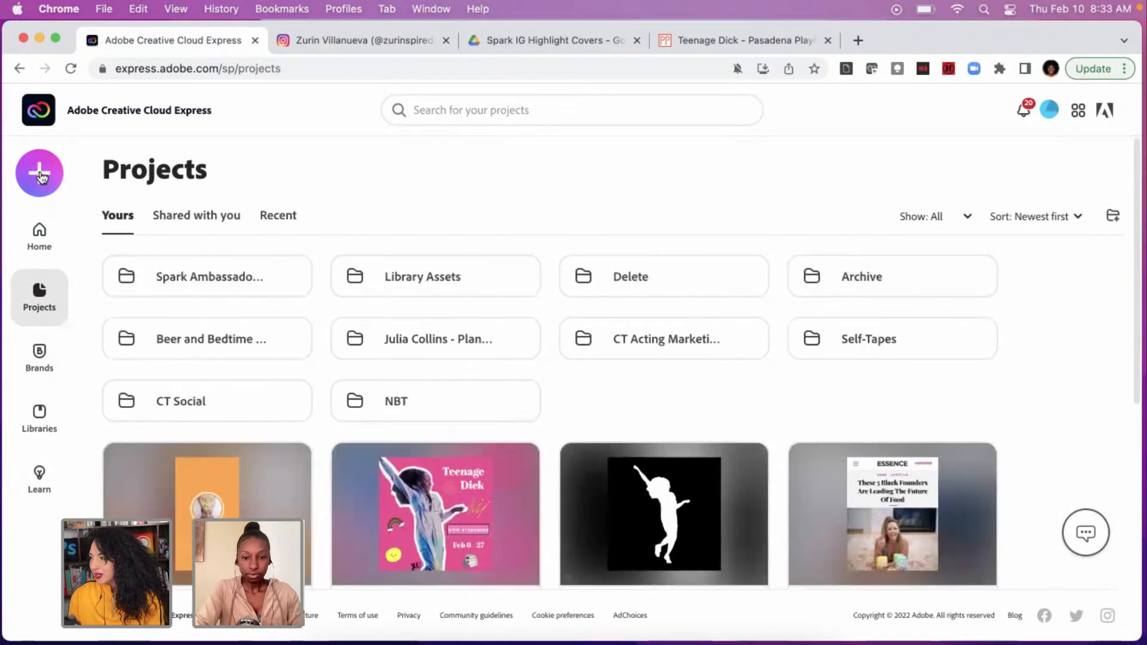
click(39, 175)
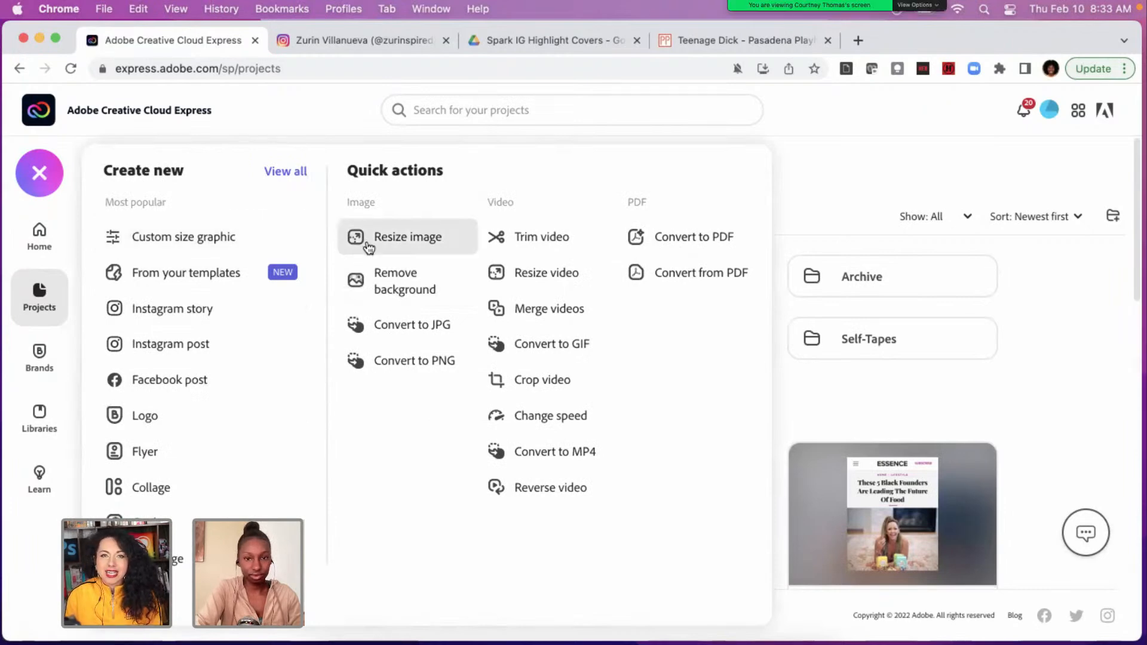
click(253, 317)
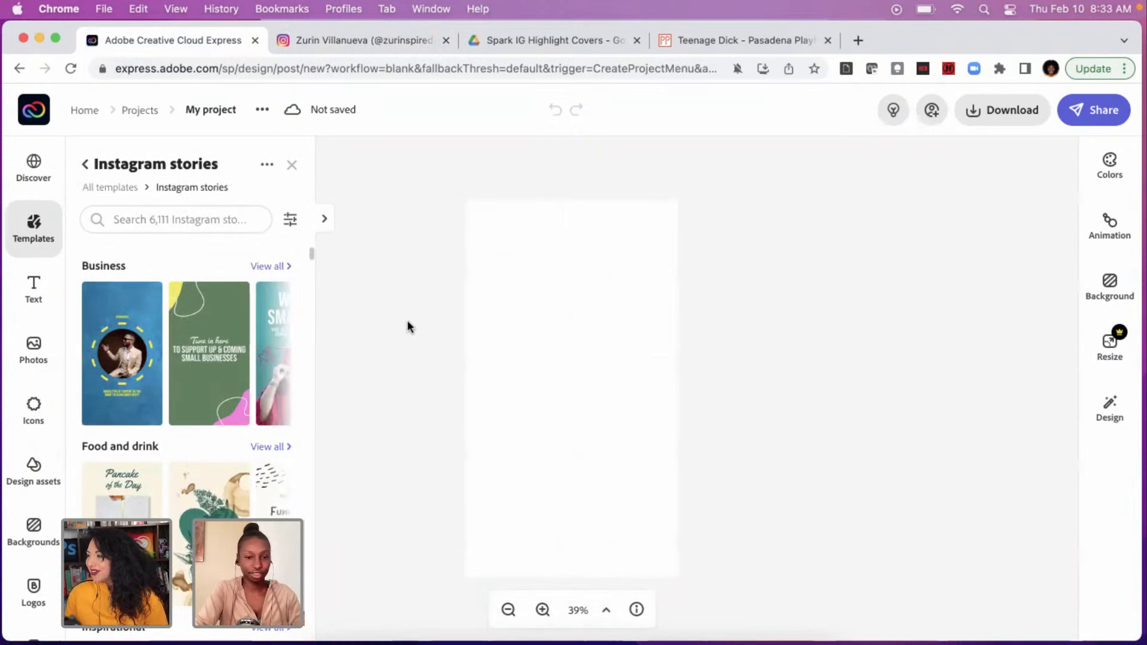
click(324, 220)
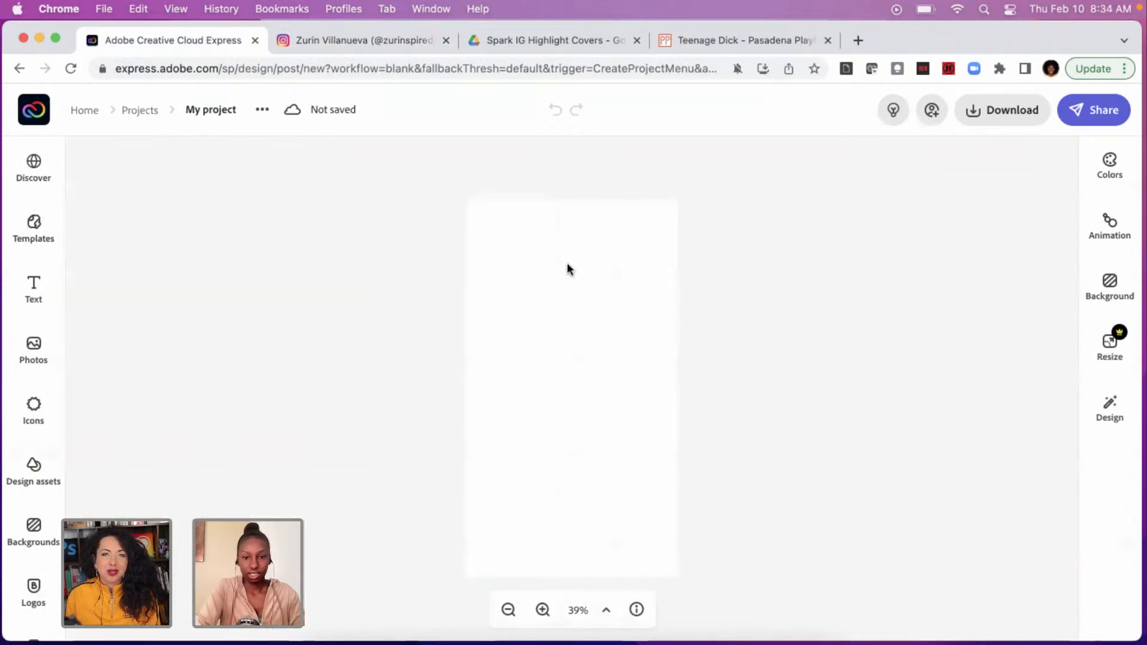
click(566, 269)
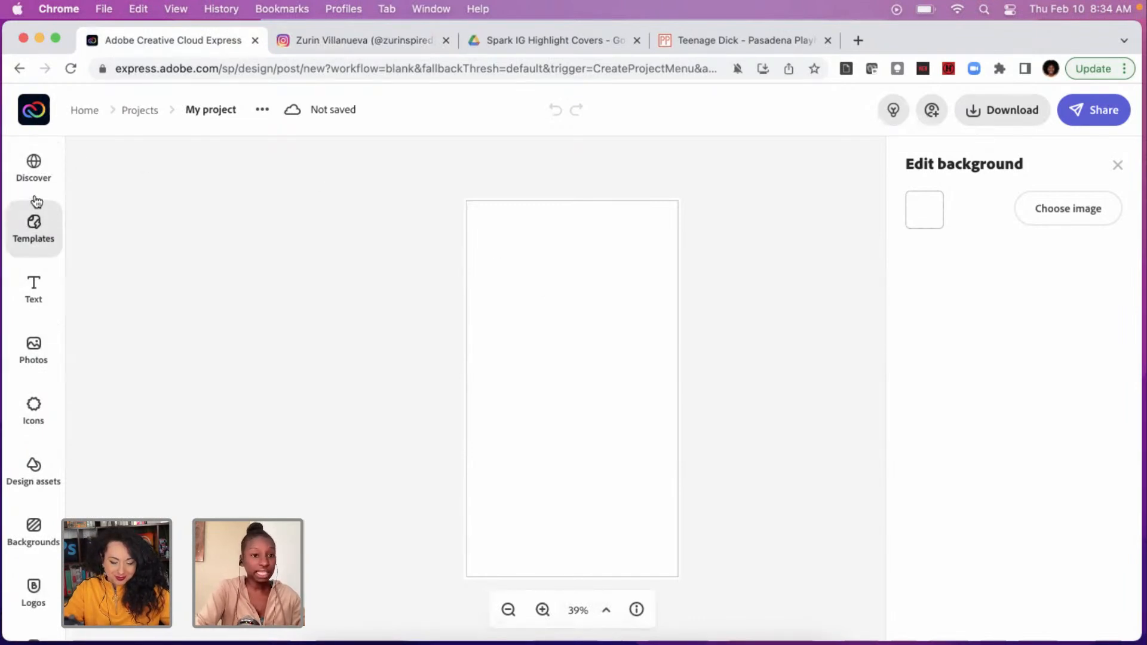
click(149, 112)
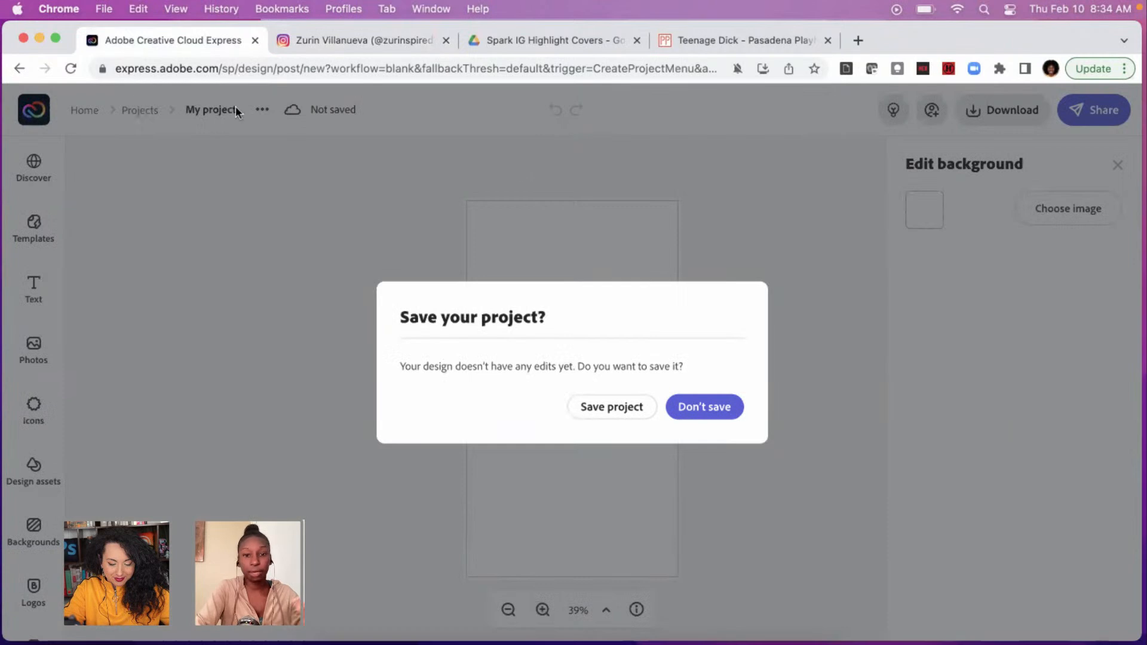
click(704, 406)
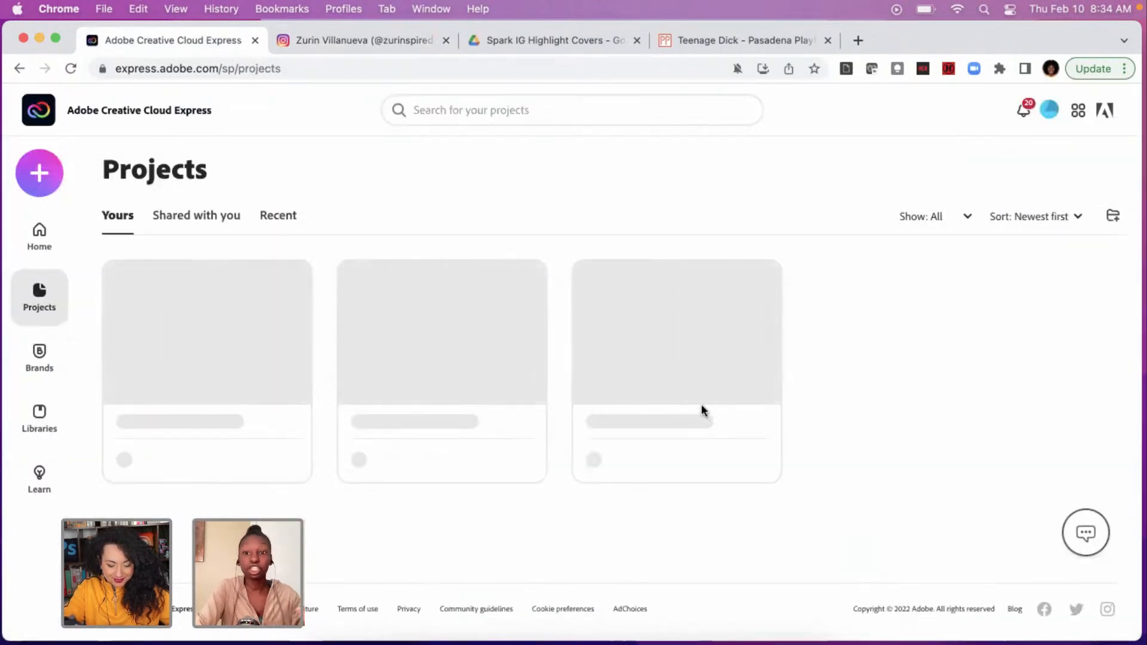
Open the Zurin Nala IG Cover project and copy its background colour's hex code #FDA737.
scroll(264, 440, down, 2)
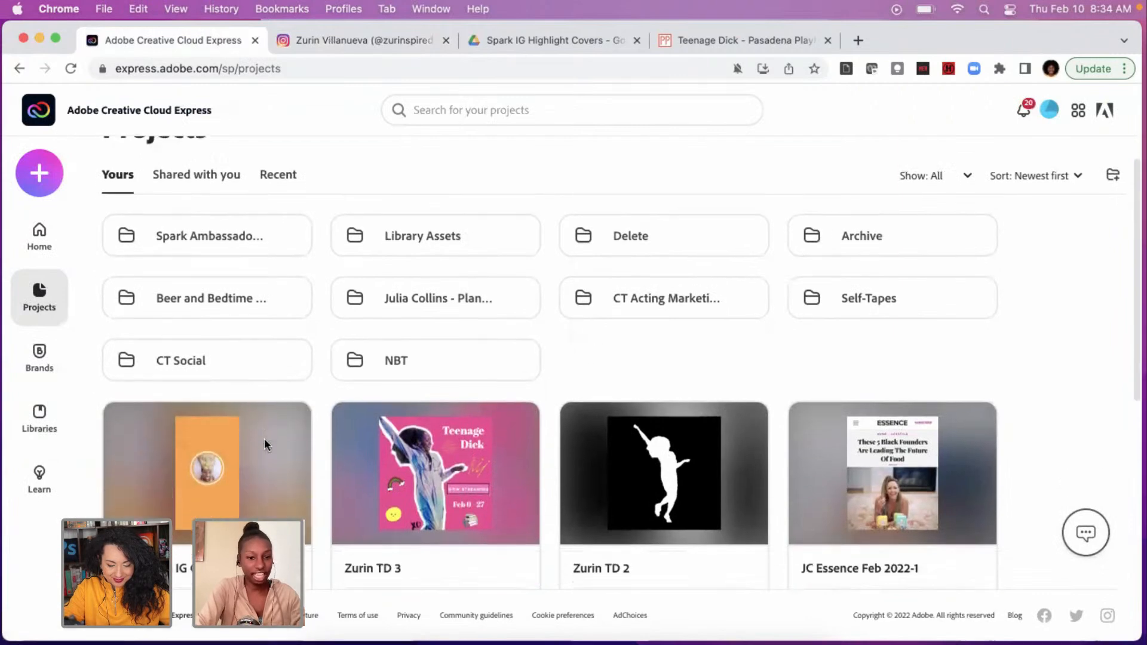
click(205, 463)
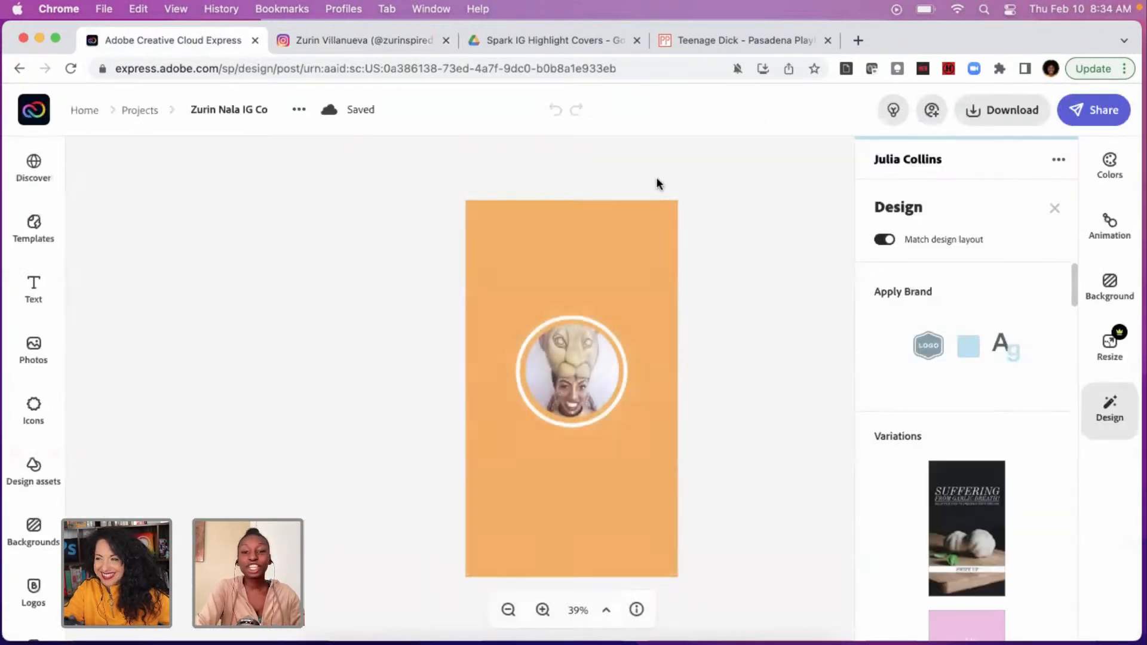
click(659, 202)
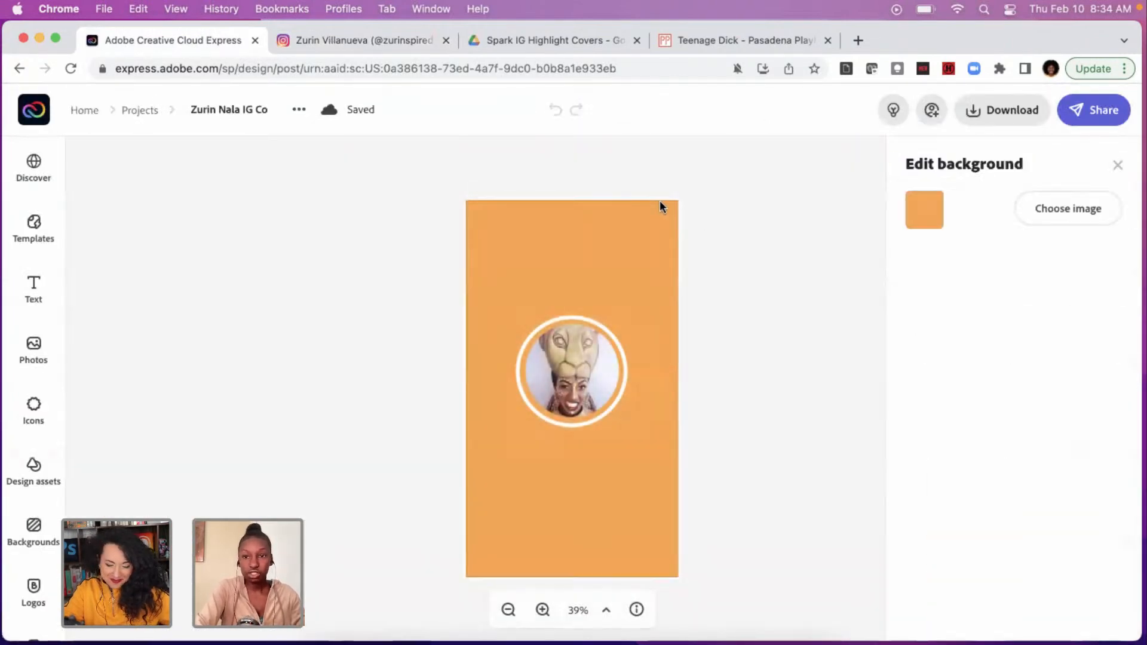
click(925, 210)
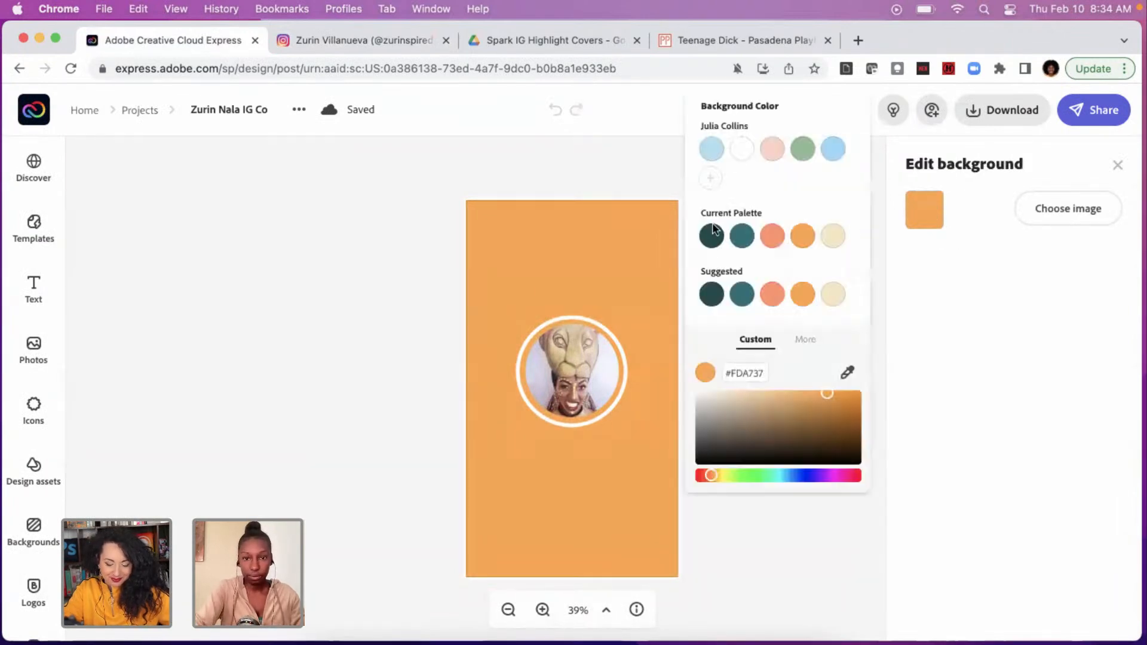
click(748, 373)
key(super+c)
Try colouring the background with a tan sampled from the headdress in the photo, and undo that change.
click(849, 371)
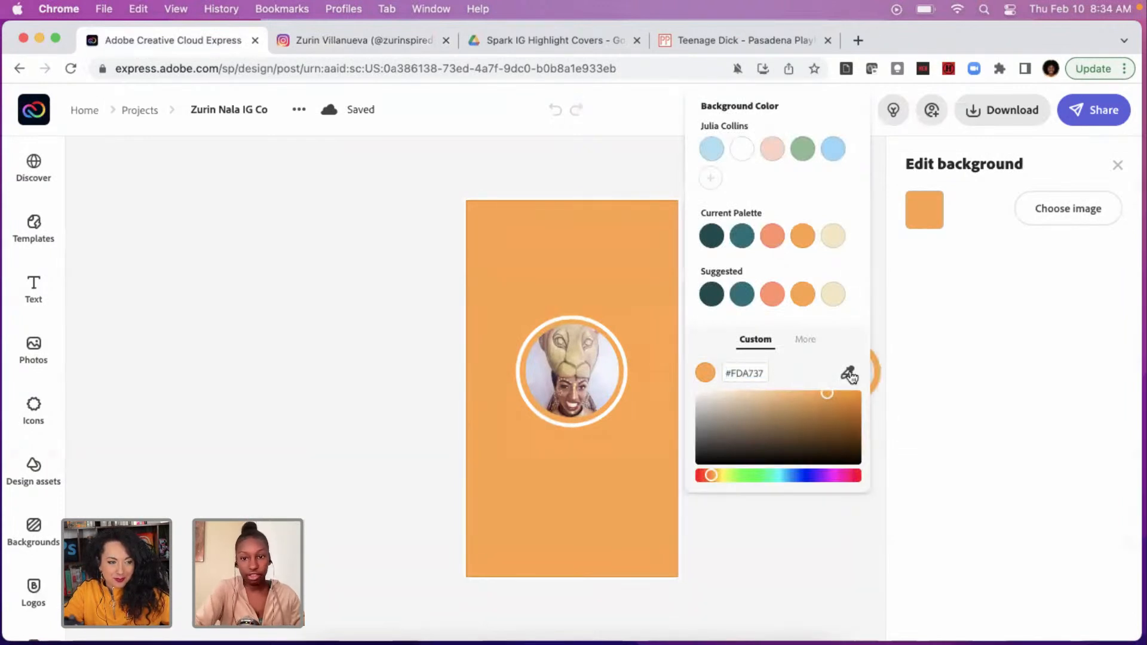
click(565, 337)
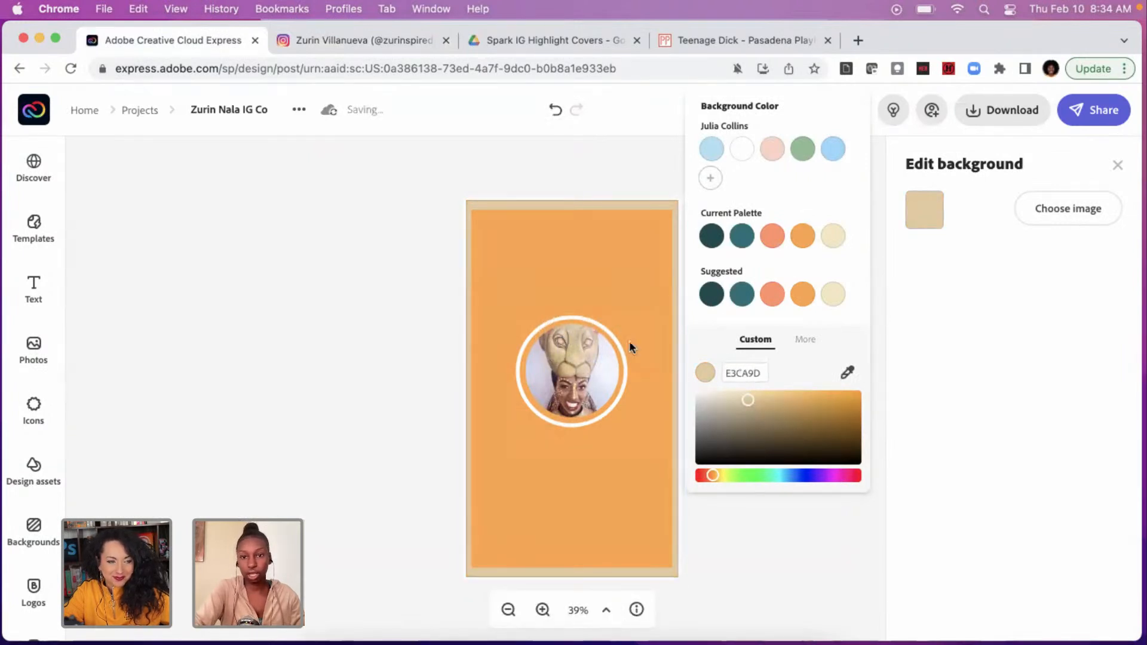
click(369, 272)
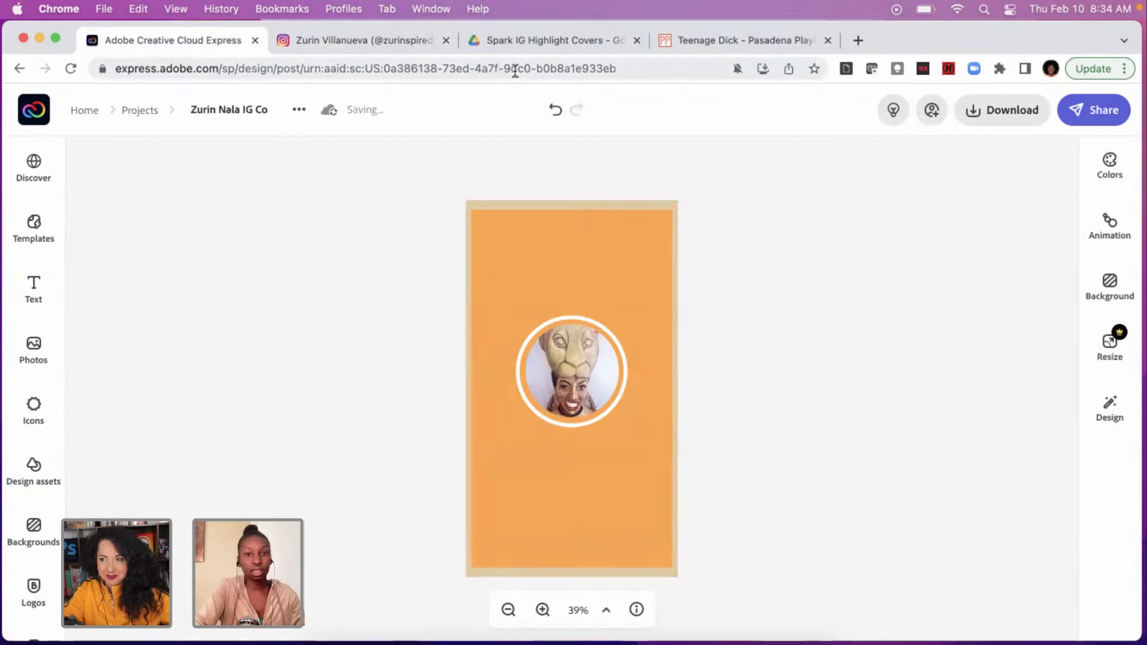
click(555, 109)
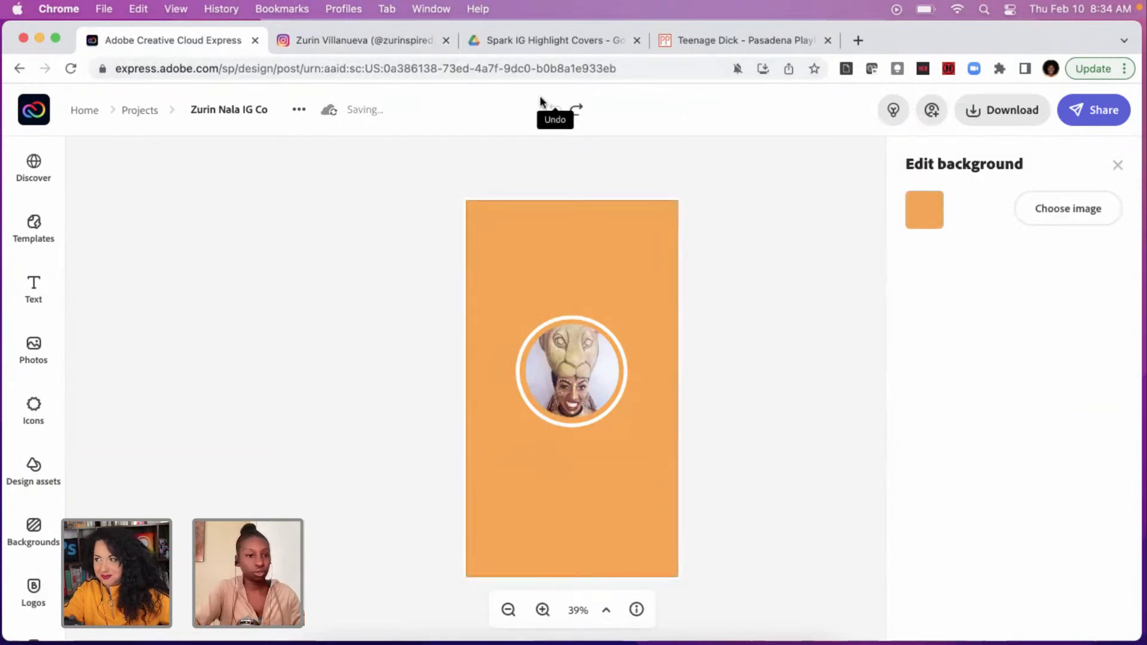
Return to the projects list and create a new blank Instagram story.
click(135, 114)
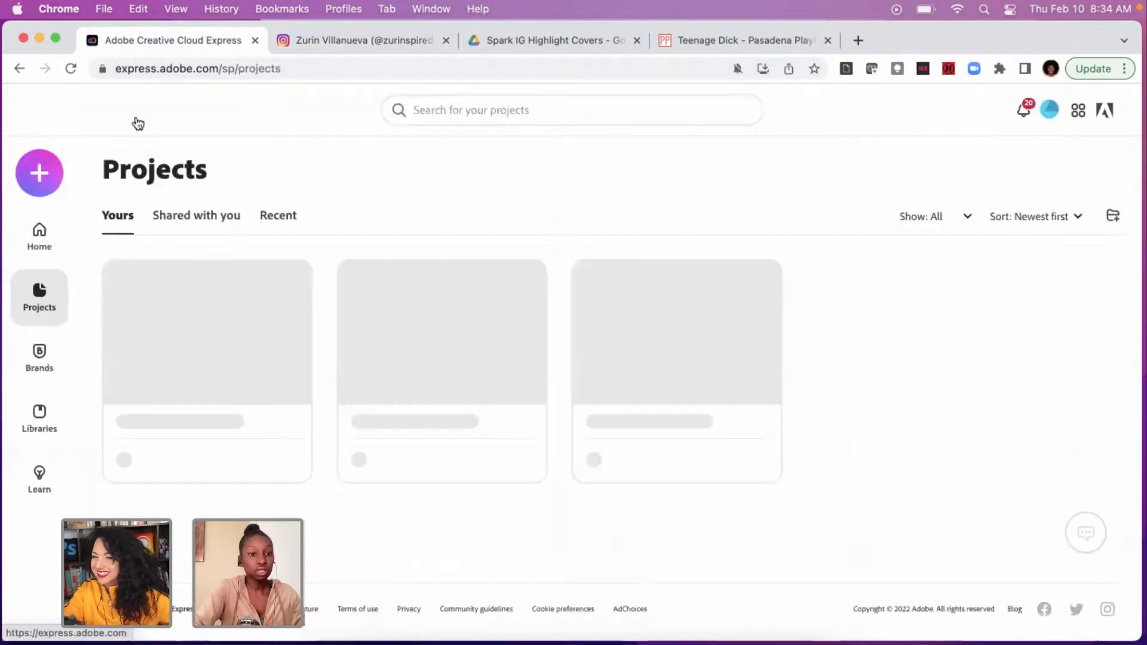
click(55, 178)
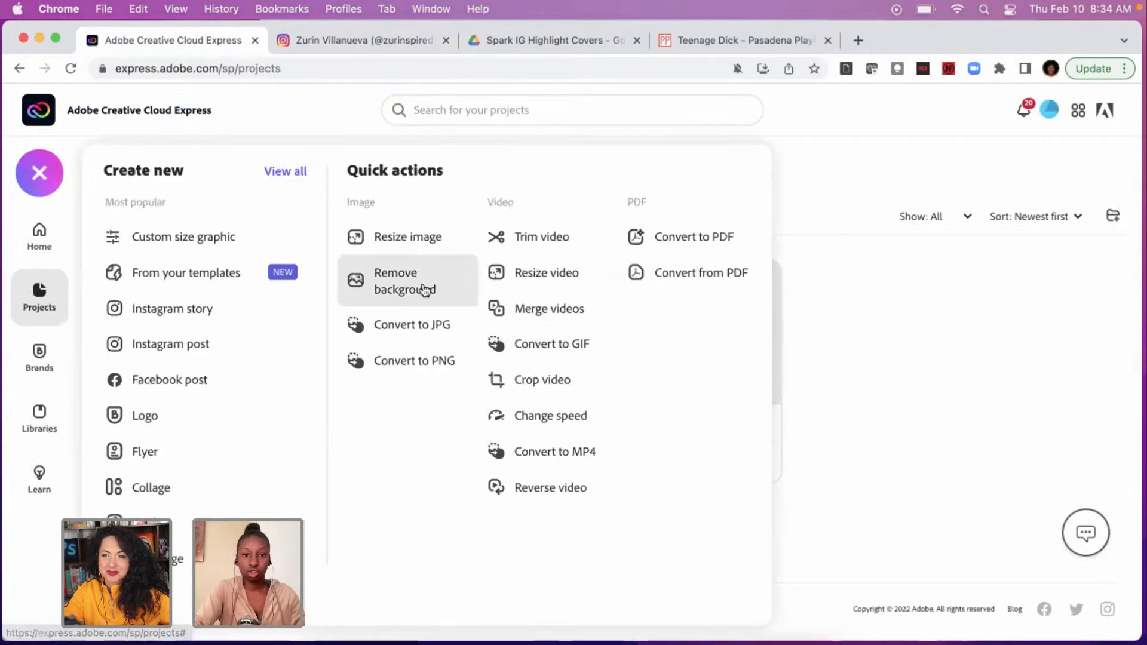
click(203, 313)
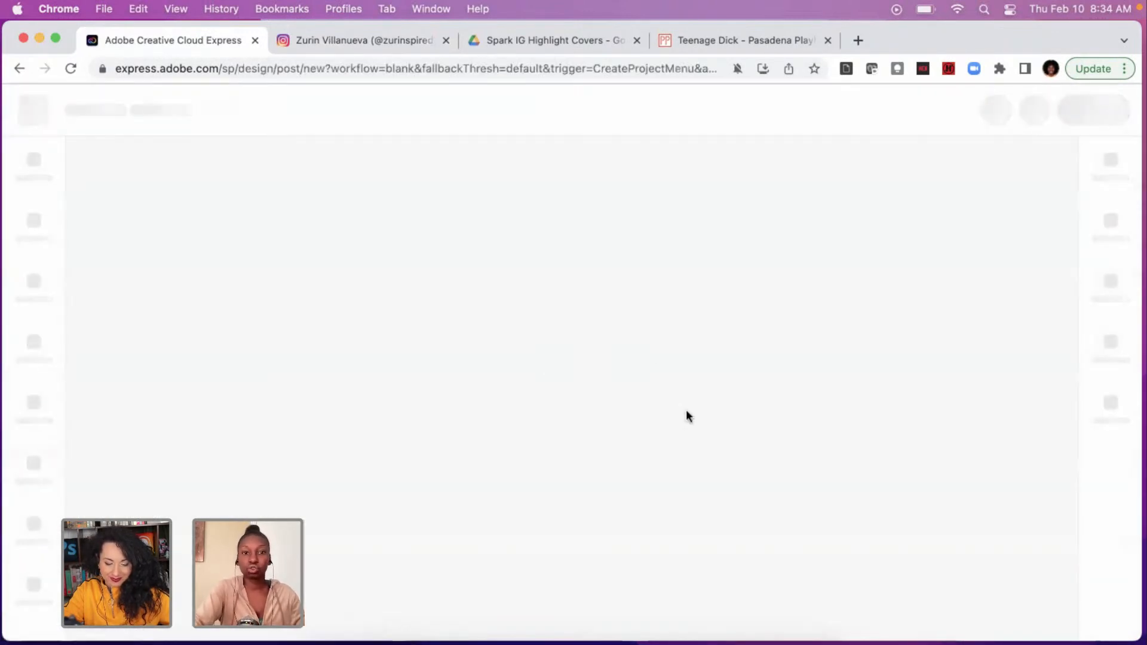
Set the blank story's background to the copied orange #FDA737.
click(617, 261)
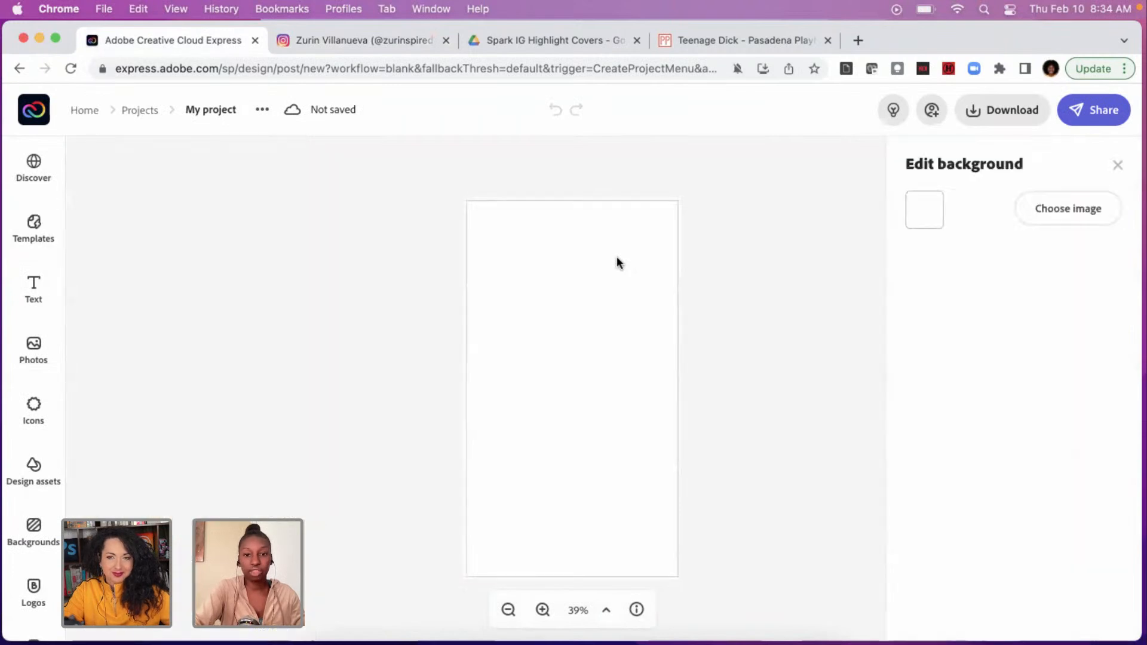
click(925, 209)
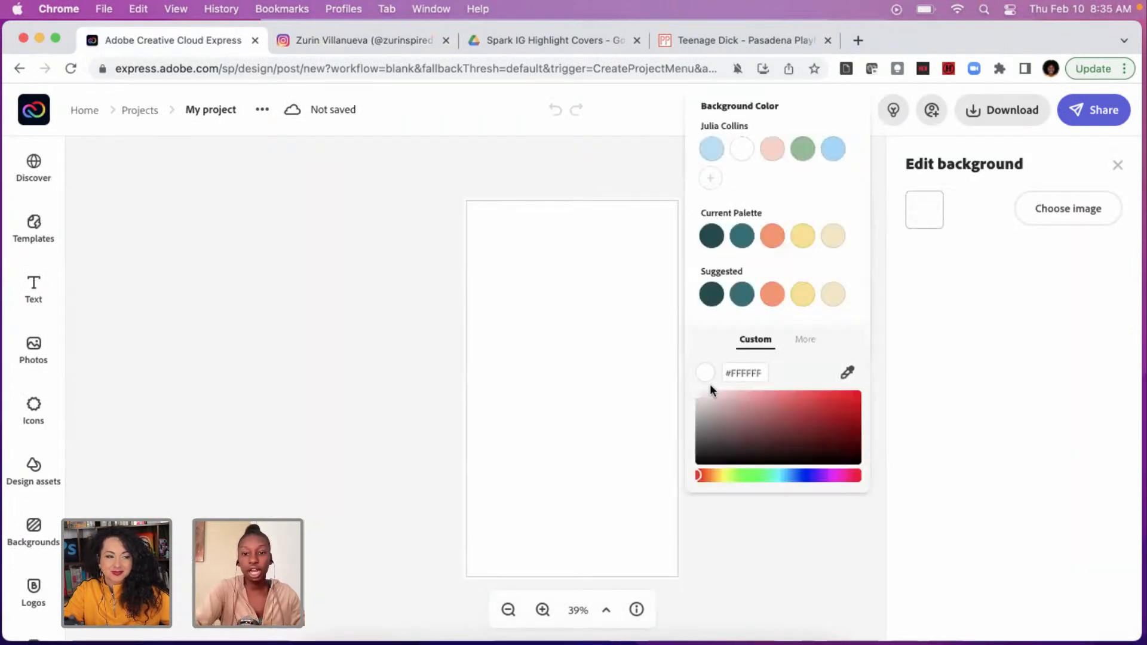
click(731, 376)
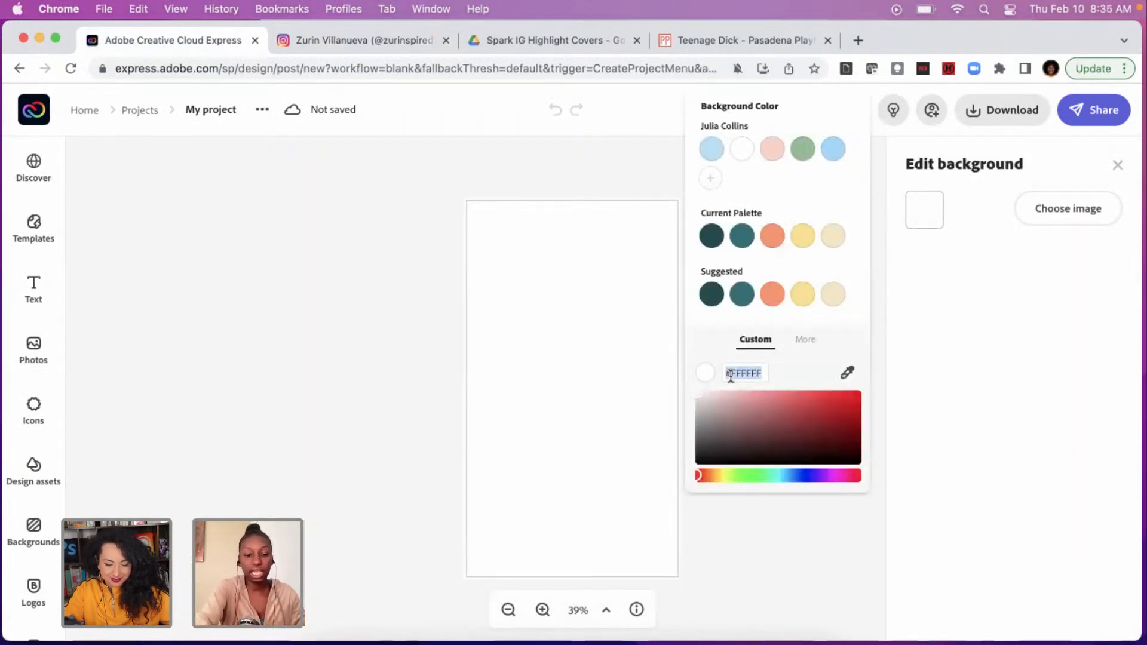
key(super+v)
key(Return)
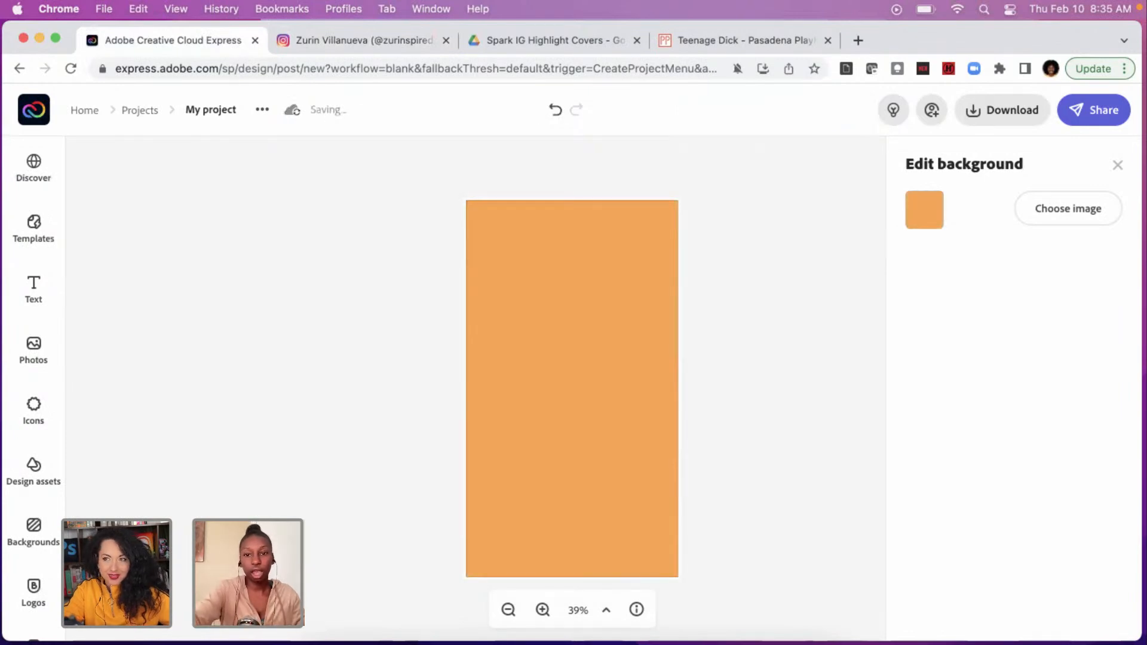
click(261, 296)
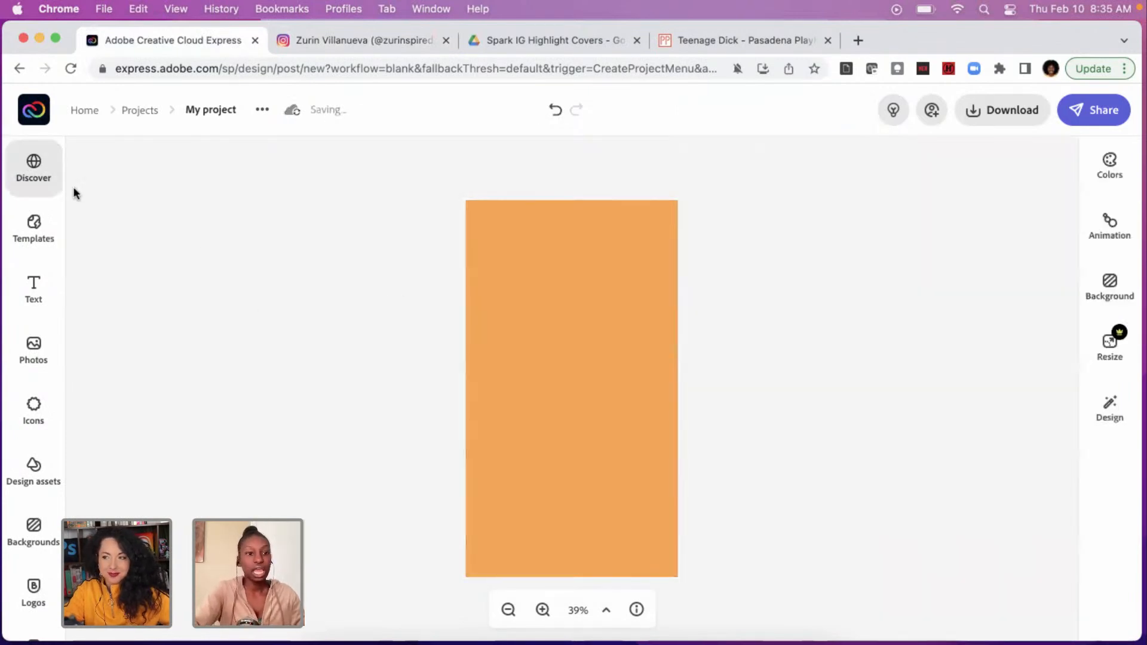
Upload the photo Zurin V Nala.png into the story and delete it again.
click(34, 346)
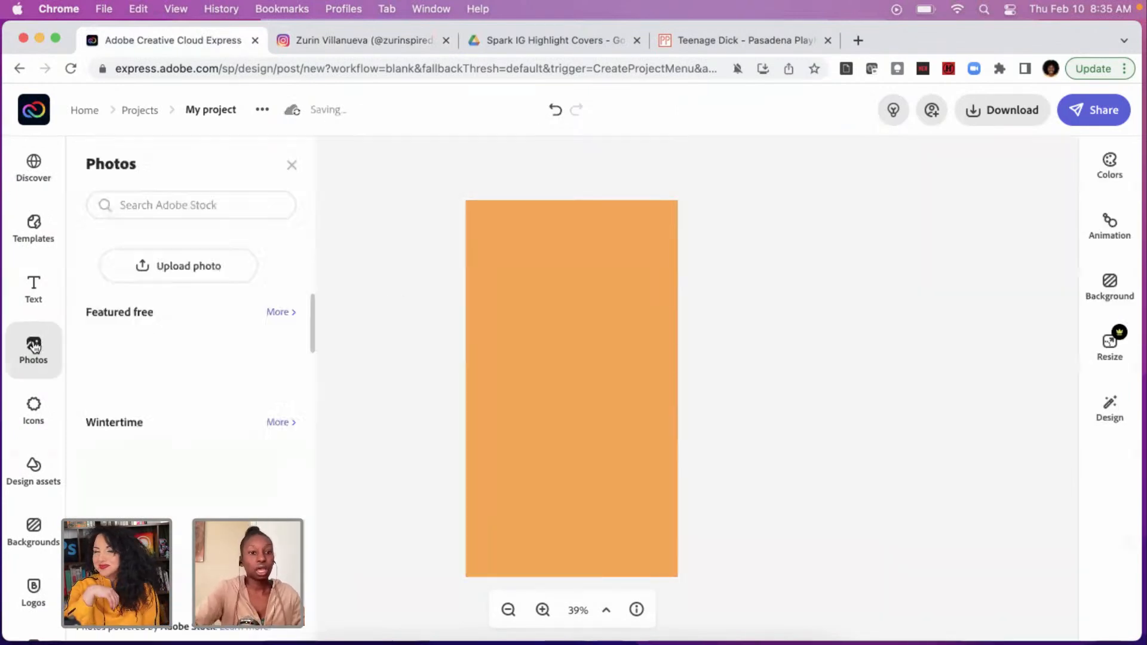
click(186, 266)
click(439, 332)
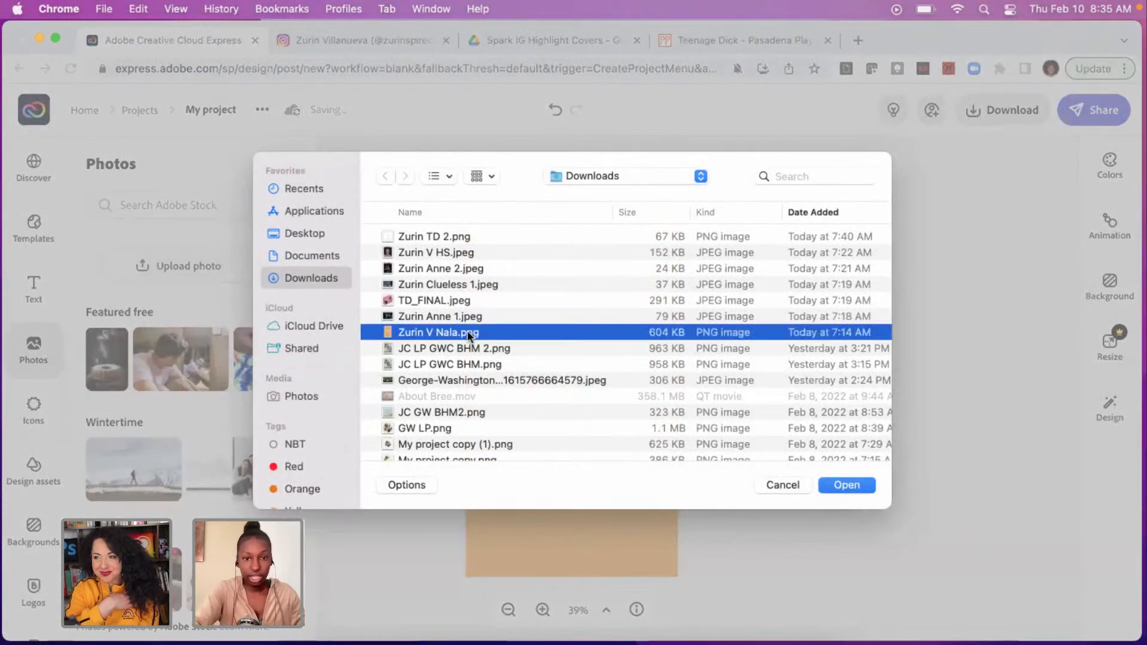
click(841, 483)
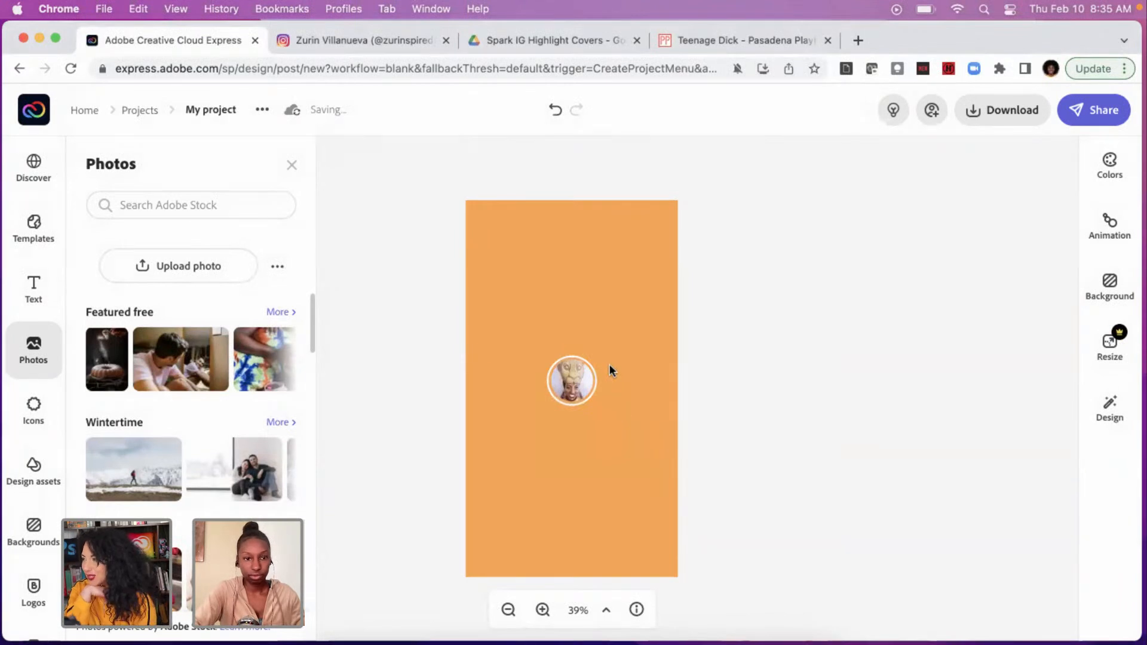
click(574, 382)
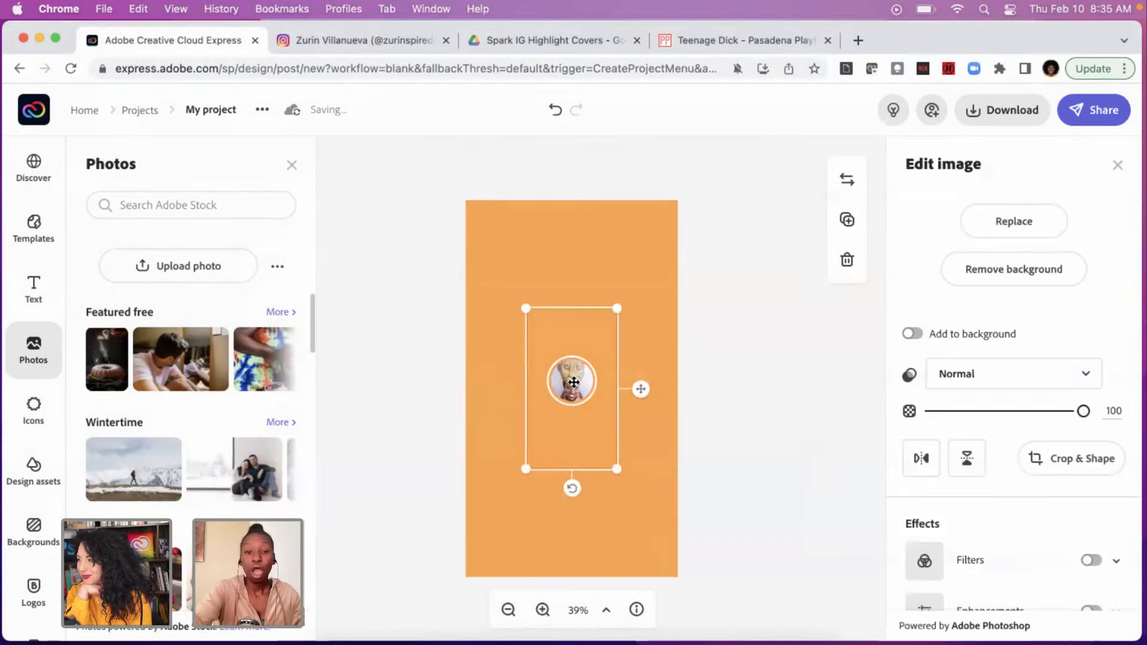
key(BackSpace)
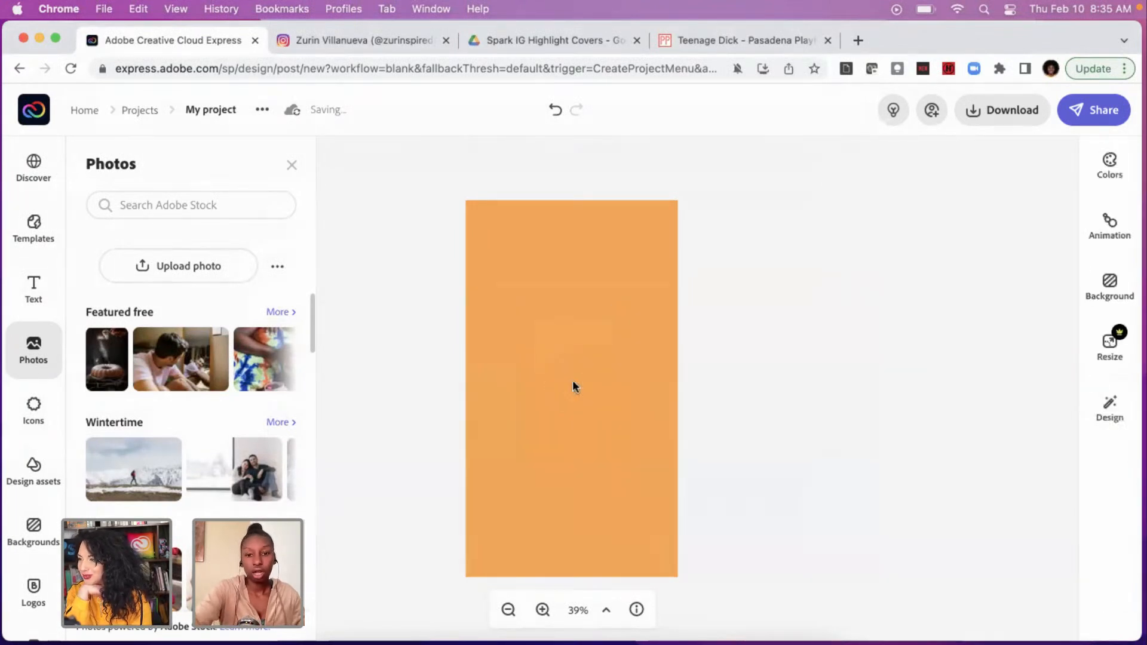
Check the existing highlight covers in Google Drive and on the Instagram profile, and return to the story in Adobe Creative Cloud Express.
click(499, 41)
right_click(532, 307)
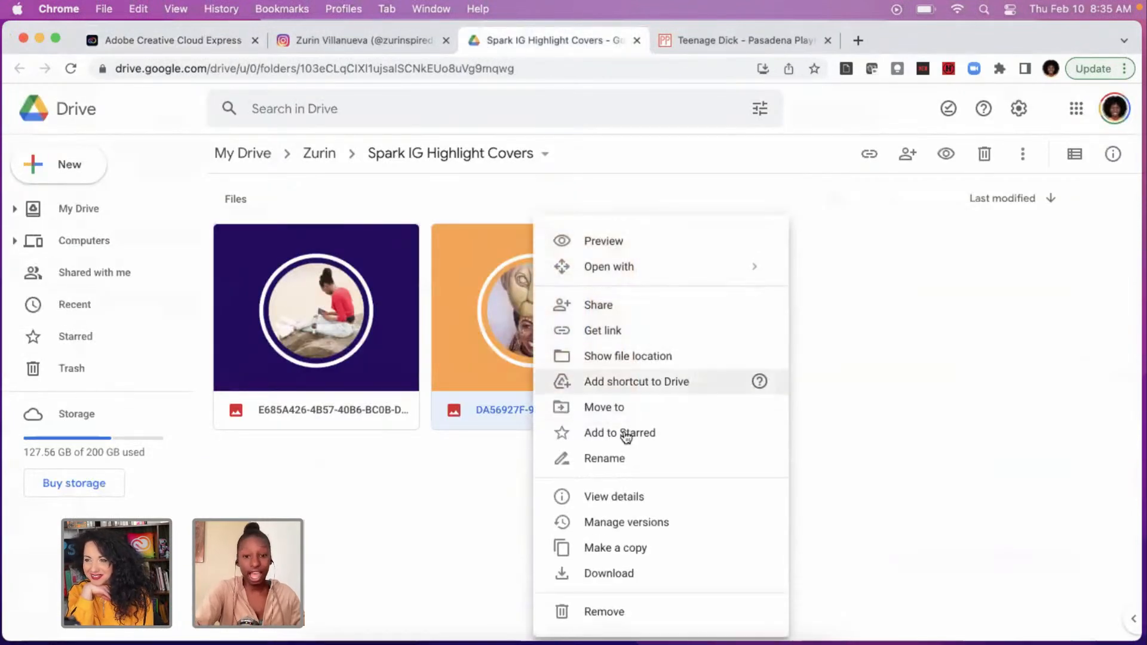
click(380, 499)
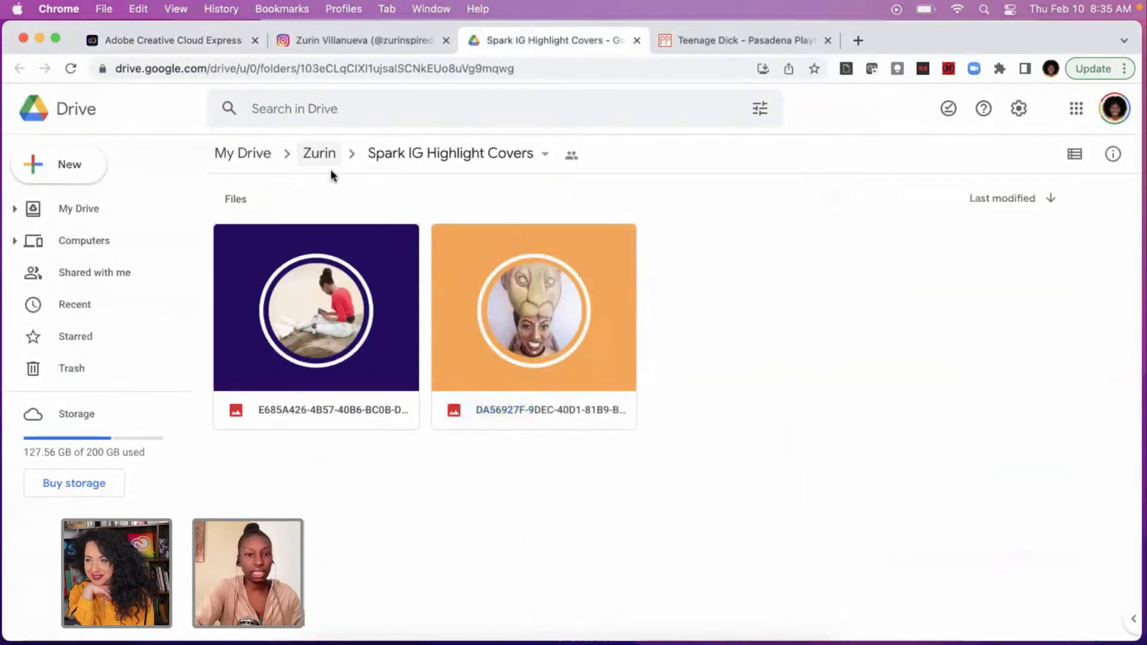
click(377, 38)
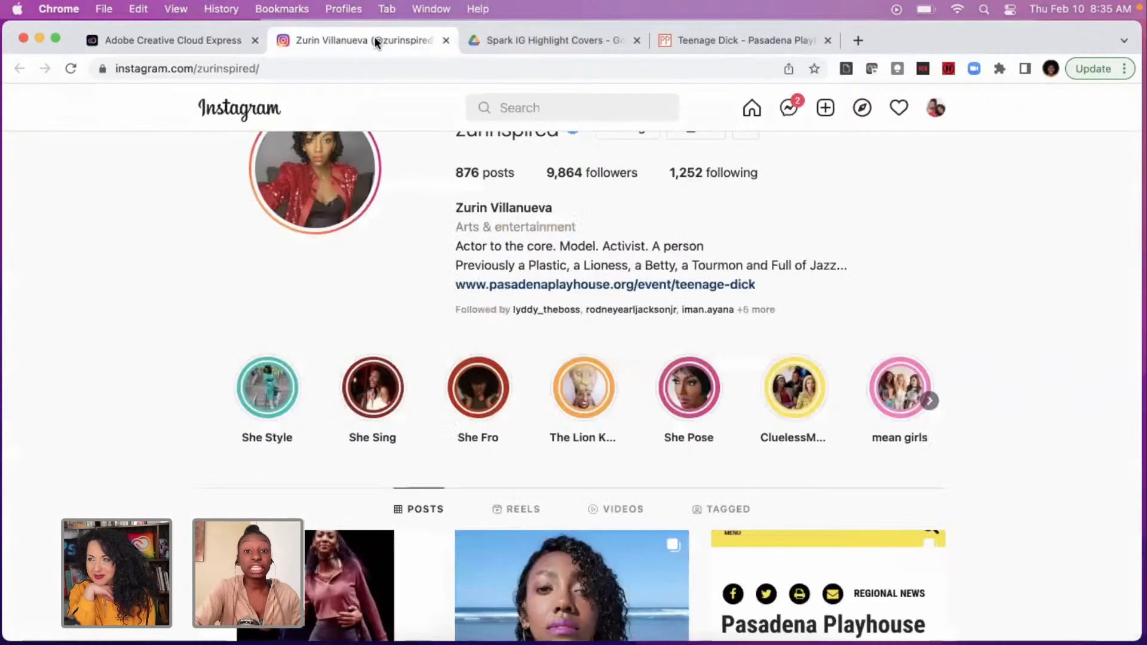
click(168, 40)
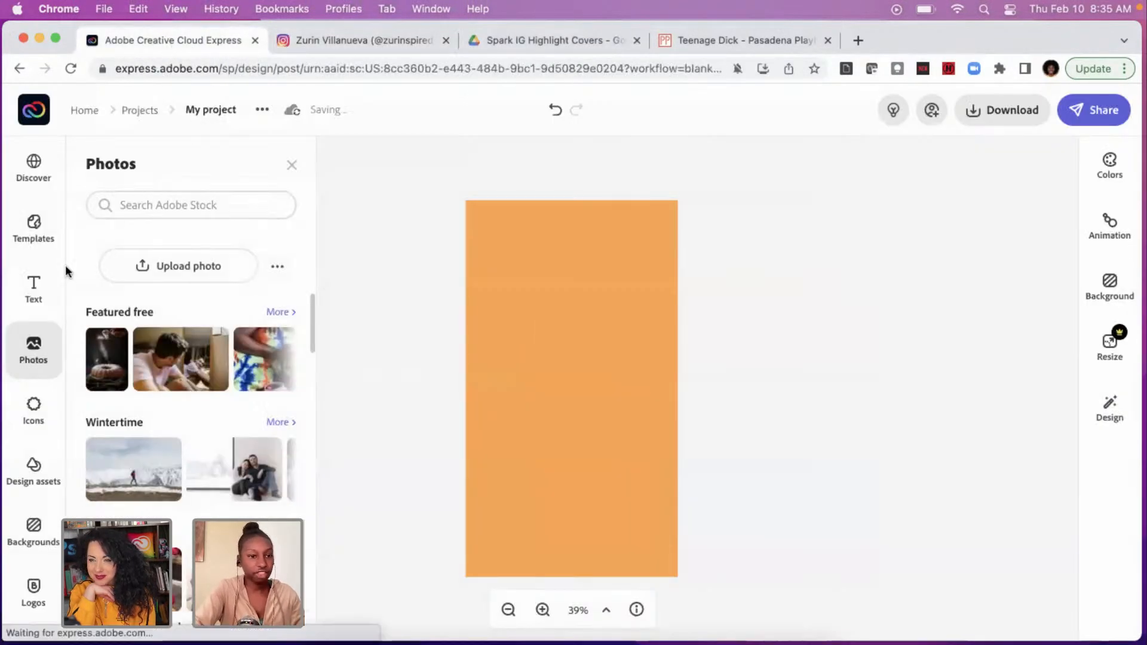
click(172, 265)
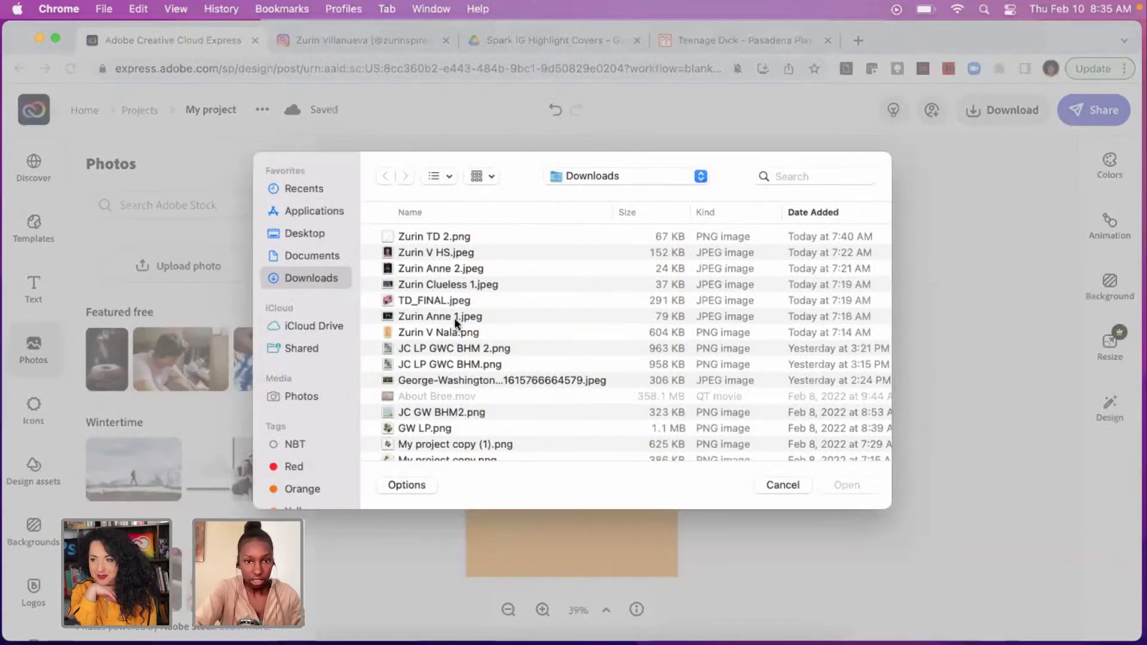
click(451, 254)
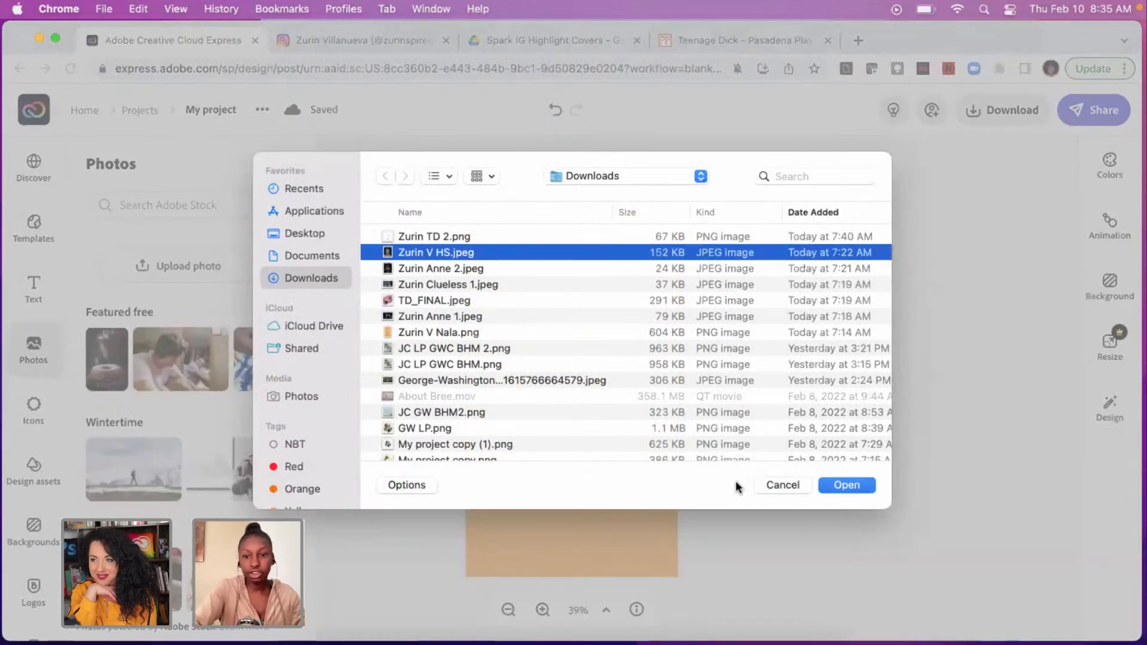
click(867, 483)
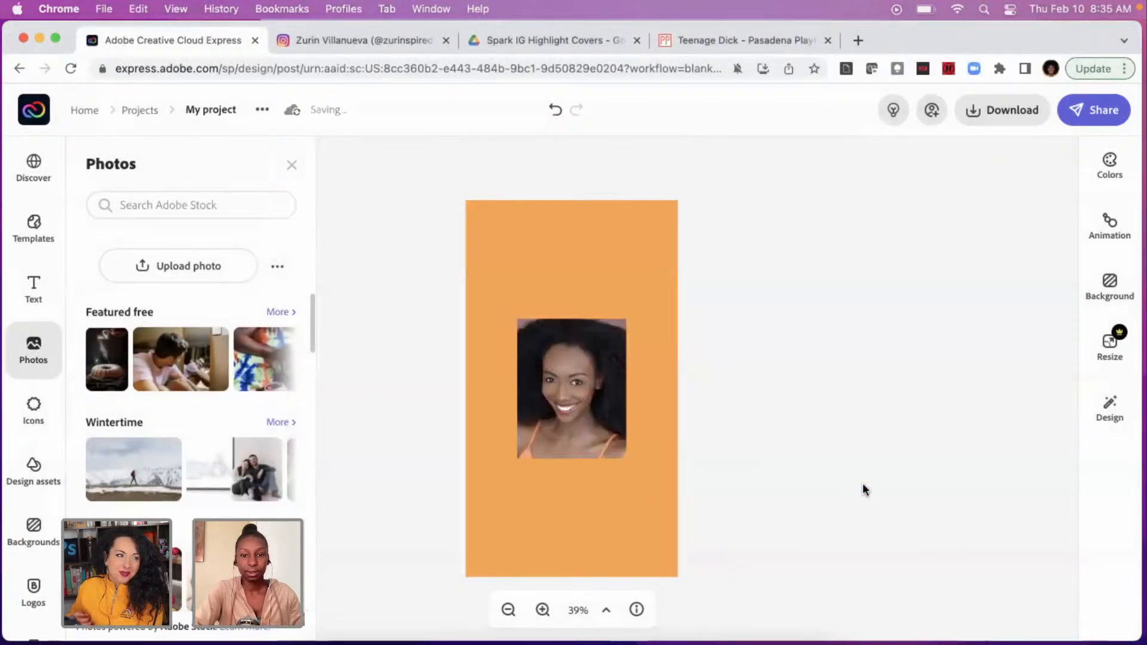
Enlarge the portrait to about three quarters of the story's width and move it into the upper part.
click(567, 355)
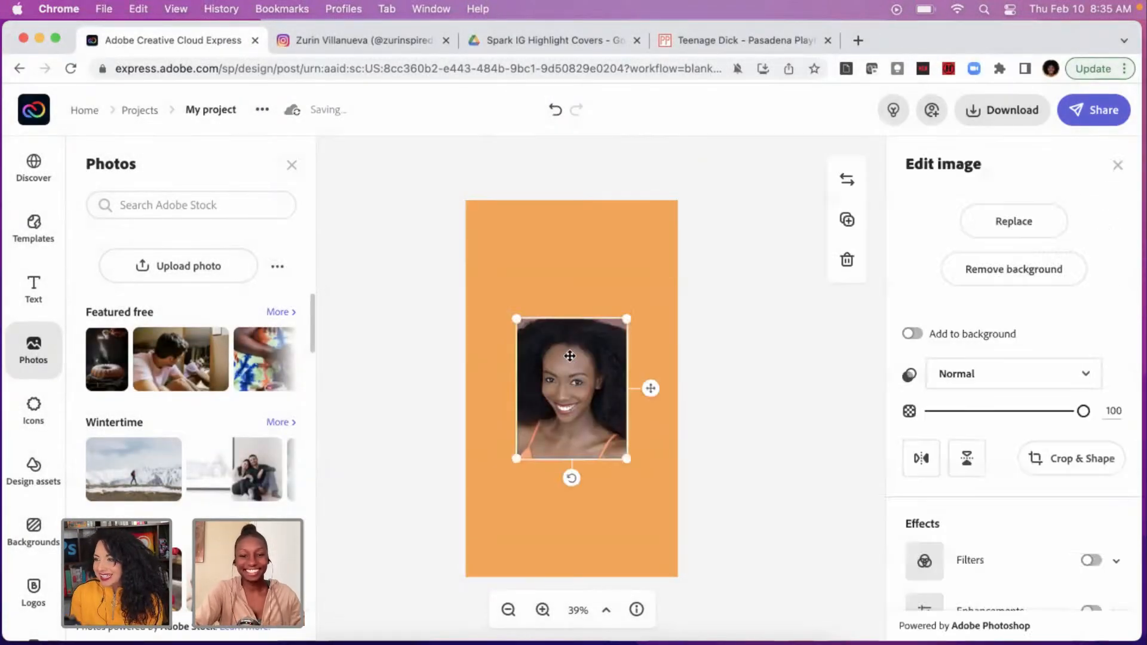
drag(637, 313, 681, 248)
drag(607, 313, 586, 301)
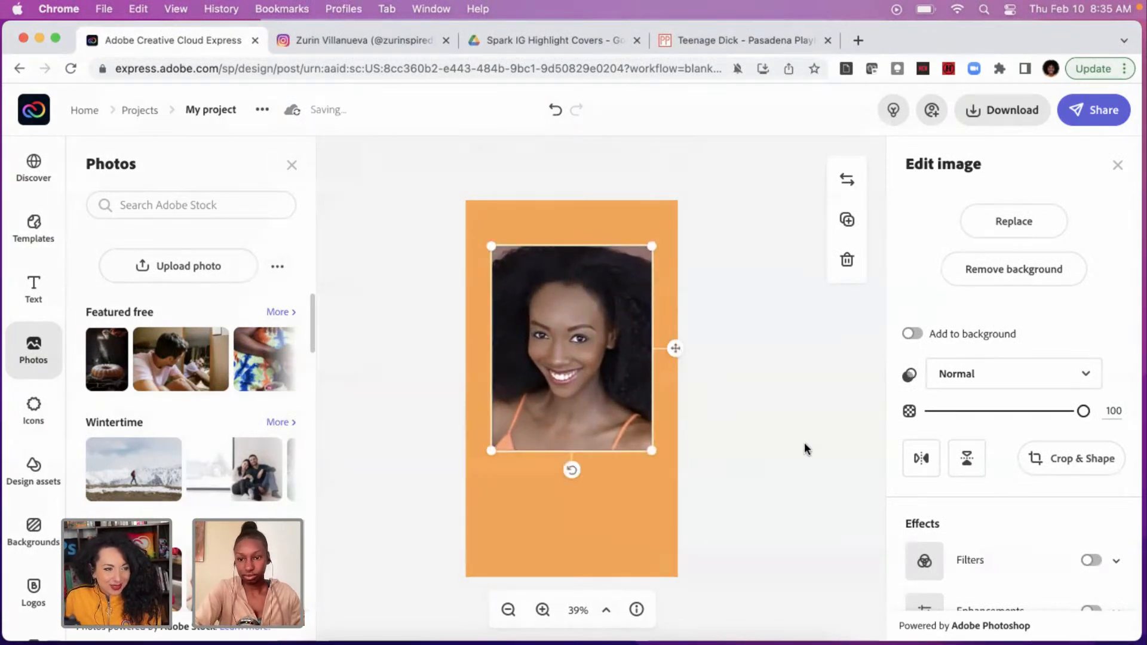
click(716, 181)
click(579, 318)
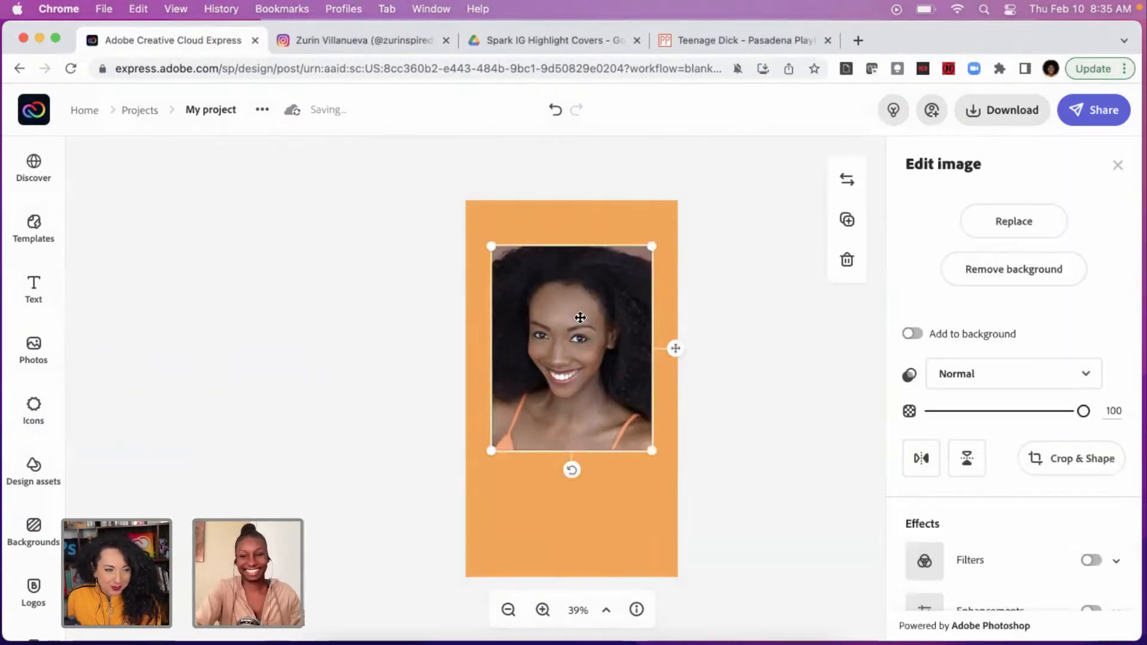
Crop the portrait to a heart shape, after trying the circle shape.
scroll(1133, 355, down, 3)
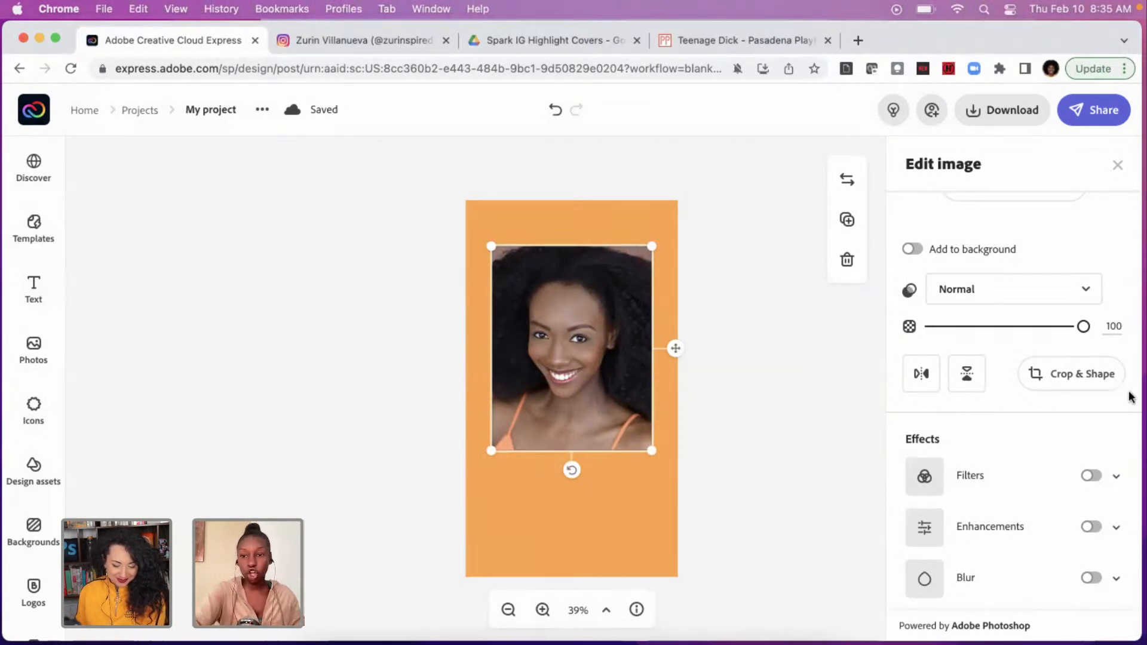
click(1085, 378)
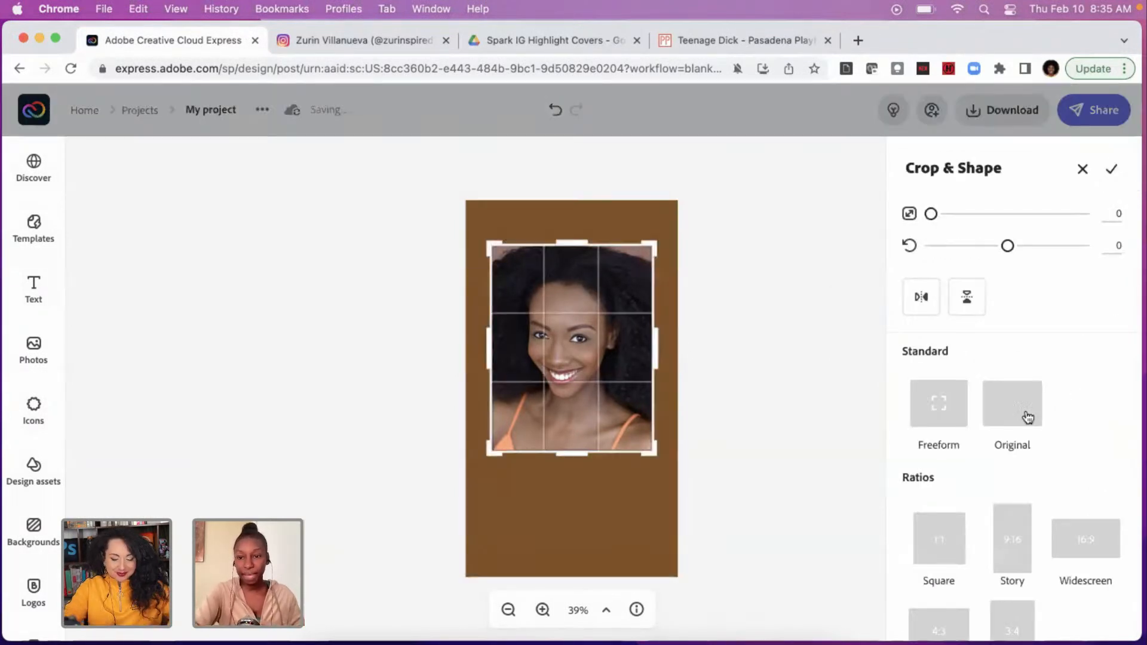
scroll(1021, 425, down, 3)
scroll(1025, 426, down, 5)
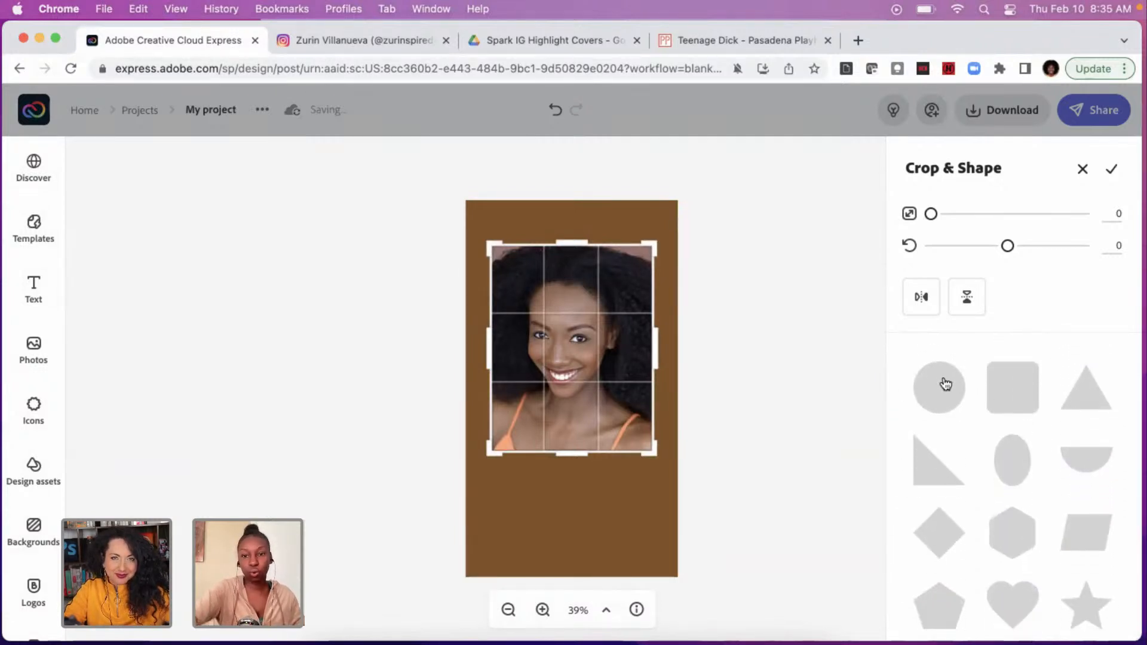
click(946, 384)
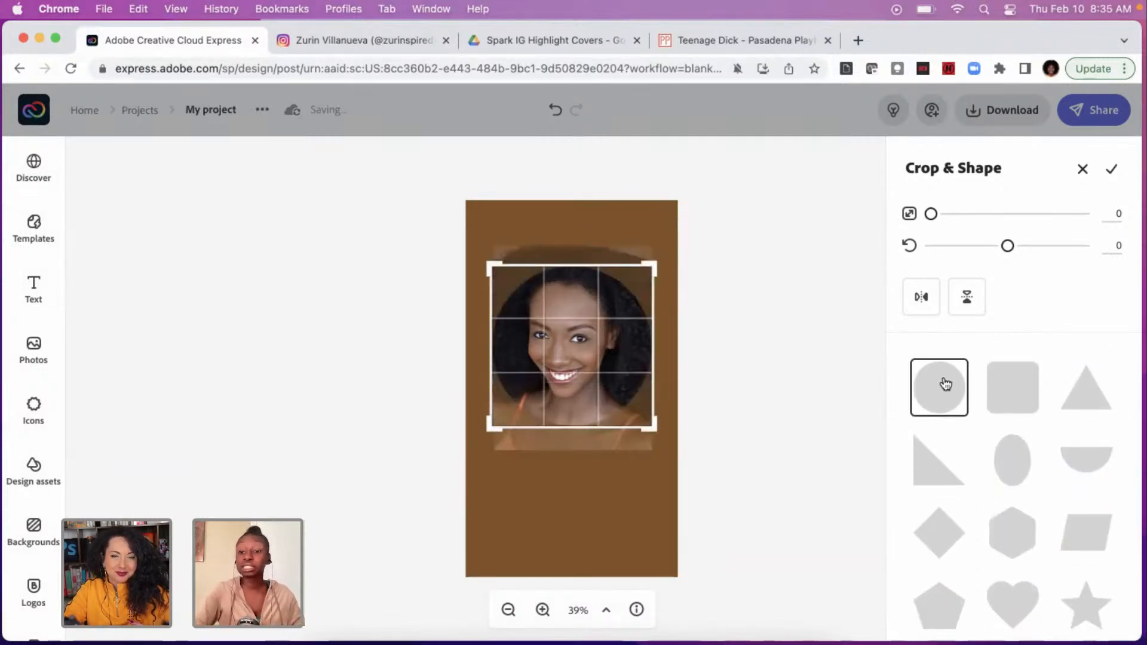
click(1020, 604)
key(Return)
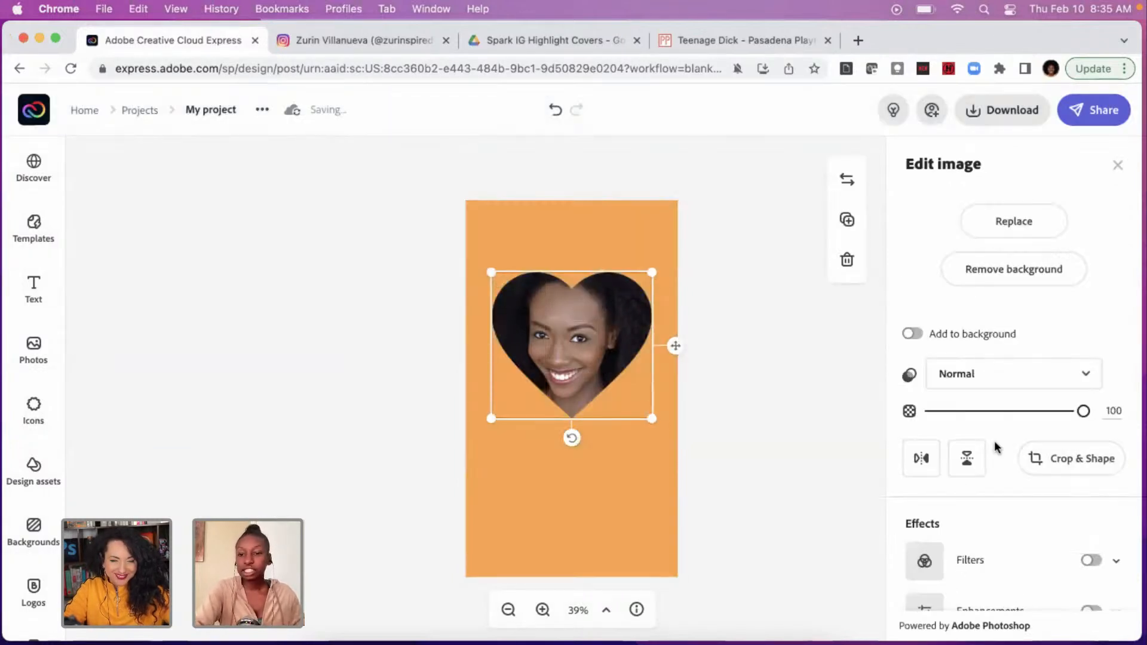
Crop the portrait to the circle shape.
click(1072, 457)
scroll(950, 466, down, 5)
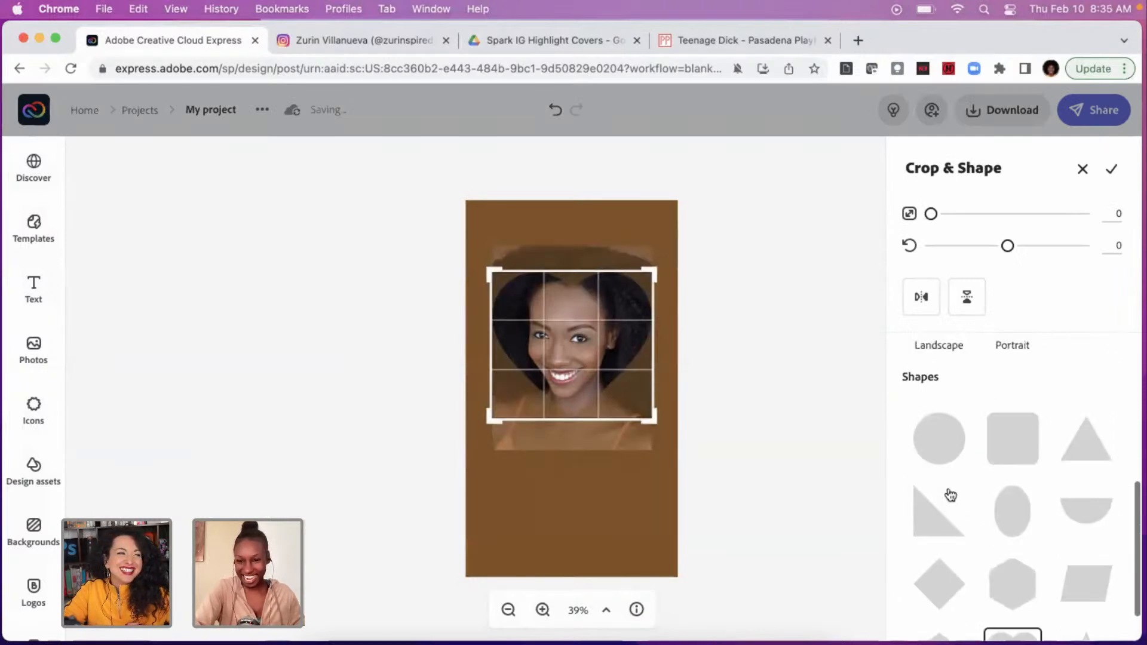
click(940, 441)
key(Return)
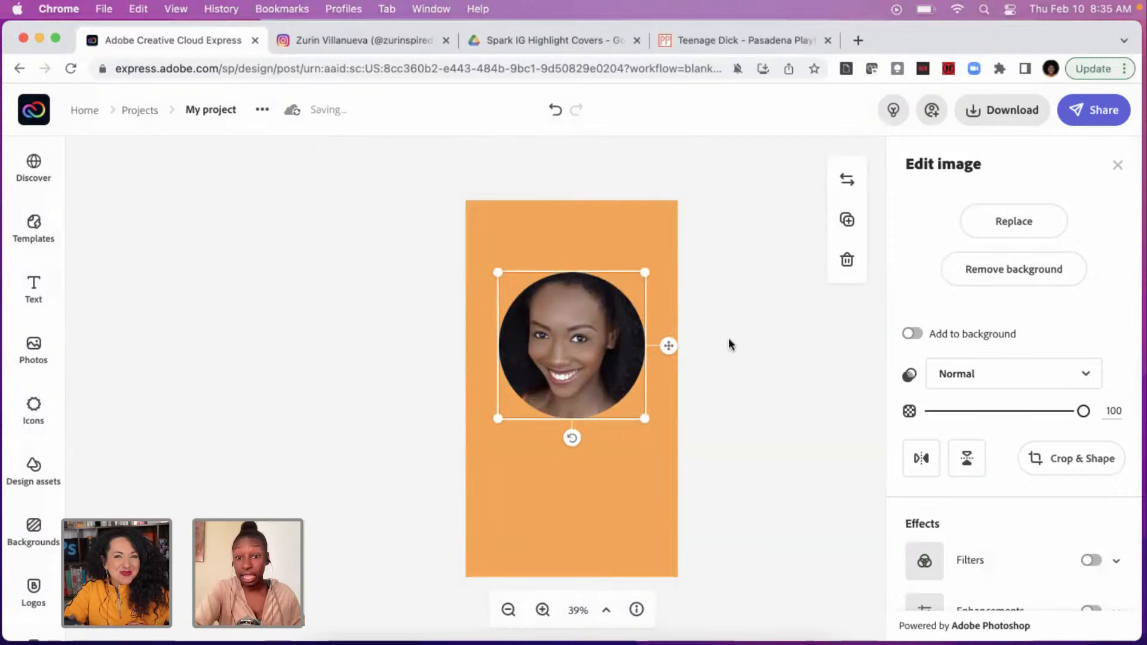
Enlarge the circular crop and shift the portrait slightly lower inside it so the face sits nearer the centre.
click(1062, 471)
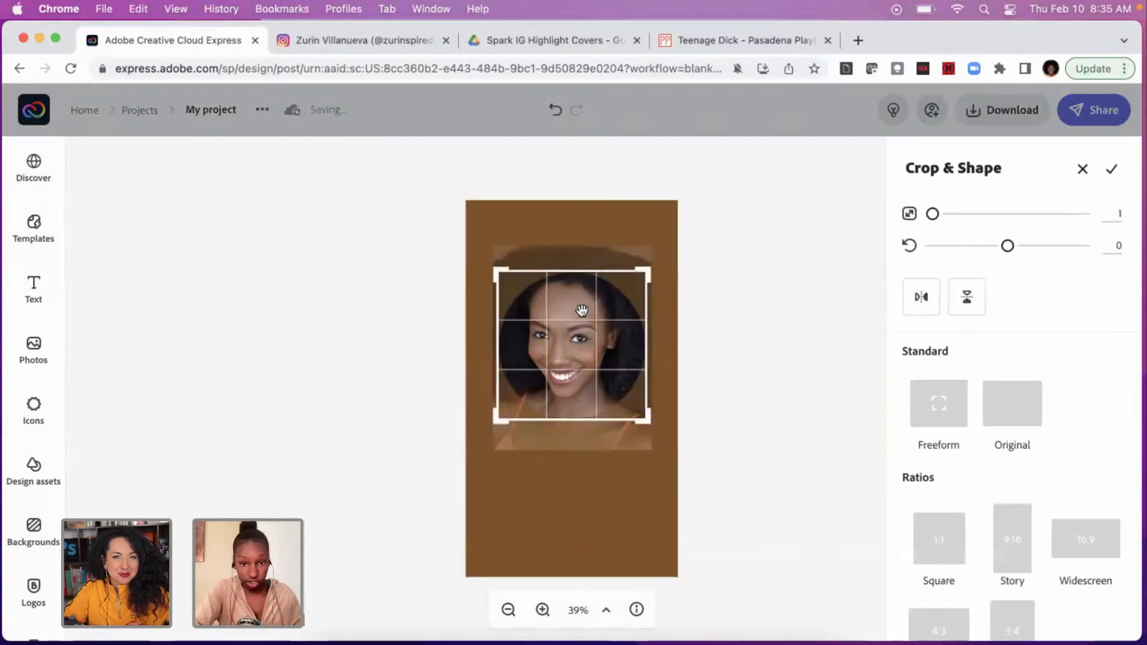
mouse_move(570, 339)
mouse_down()
mouse_move(570, 309)
mouse_move(570, 339)
mouse_up()
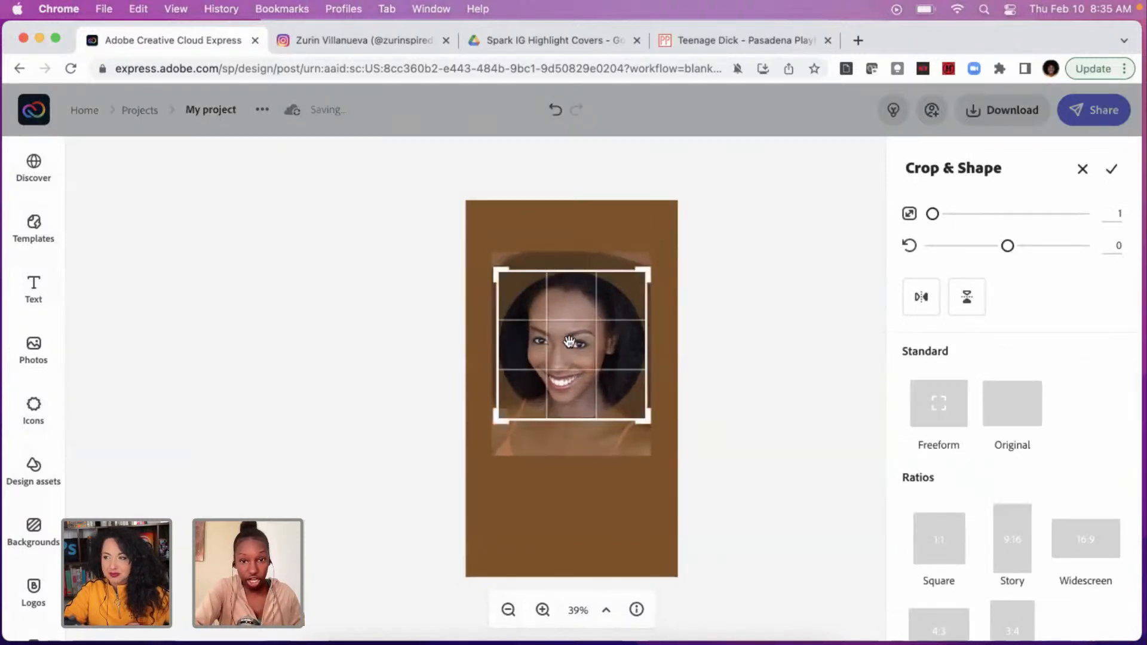
drag(645, 273, 654, 263)
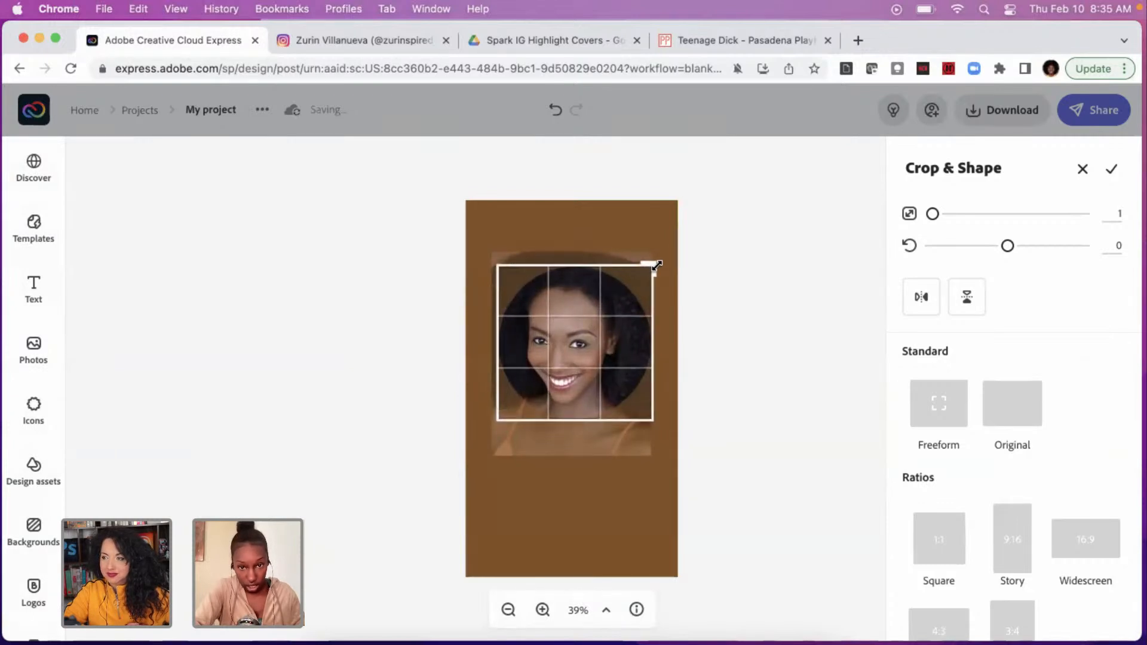
drag(487, 411, 487, 426)
mouse_move(573, 357)
mouse_down()
mouse_move(571, 378)
mouse_move(563, 366)
mouse_up()
key(Return)
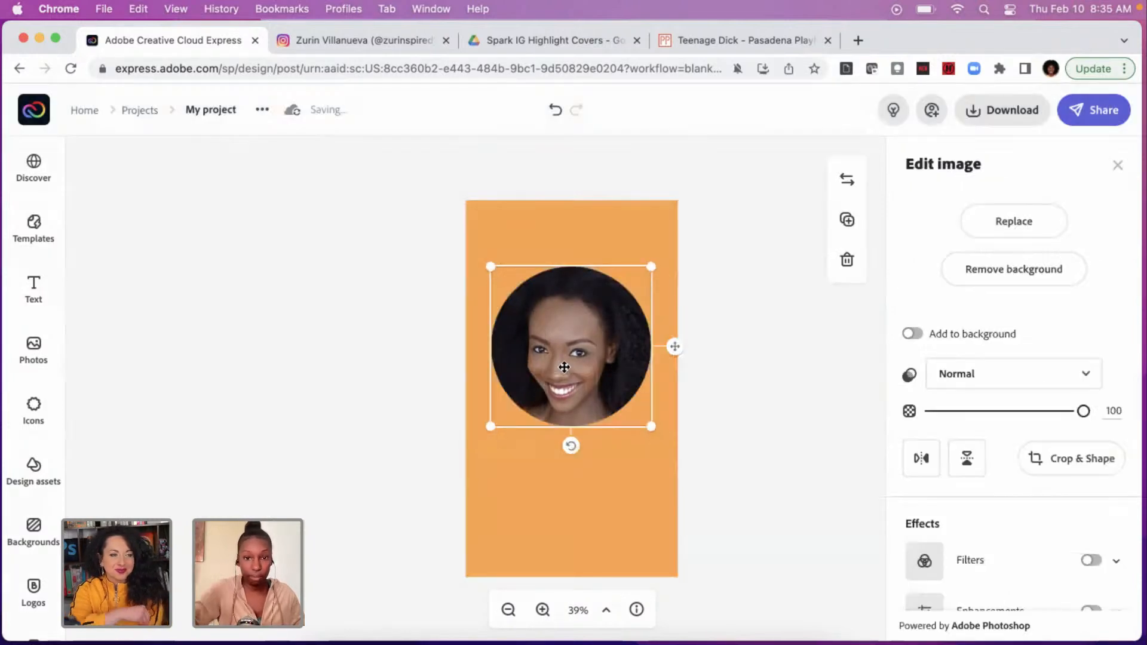
click(731, 393)
Shrink the circular portrait to about half the story's width and centre it horizontally in the upper half.
click(610, 353)
drag(656, 259, 629, 289)
drag(556, 344, 582, 333)
drag(638, 275, 609, 301)
drag(558, 333, 571, 320)
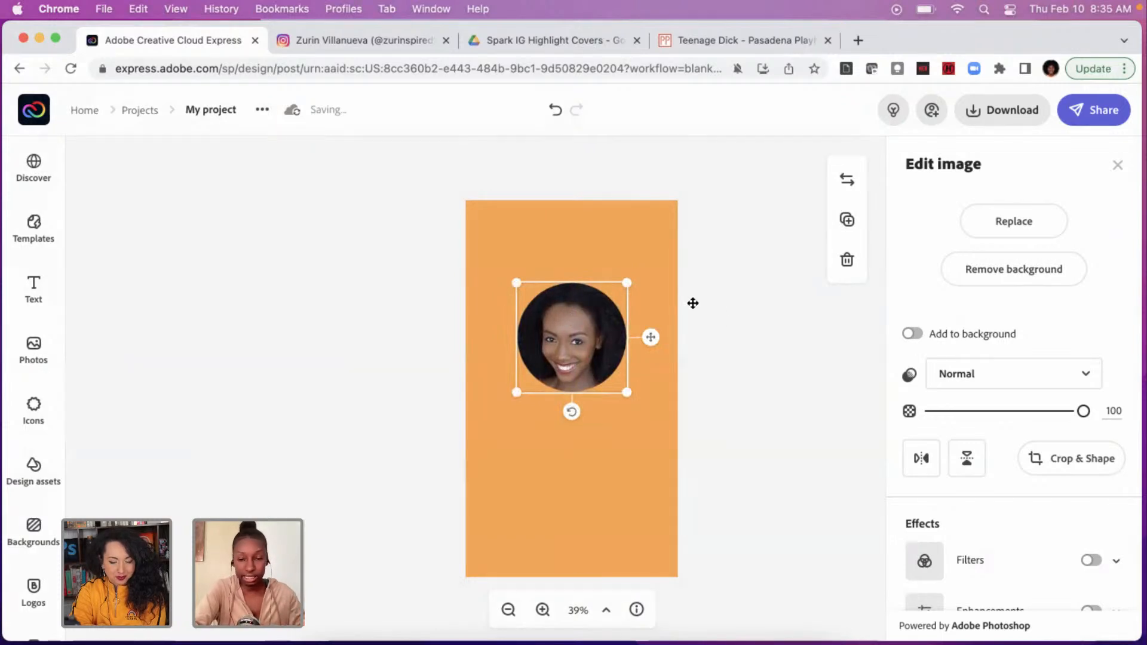
click(737, 342)
click(566, 343)
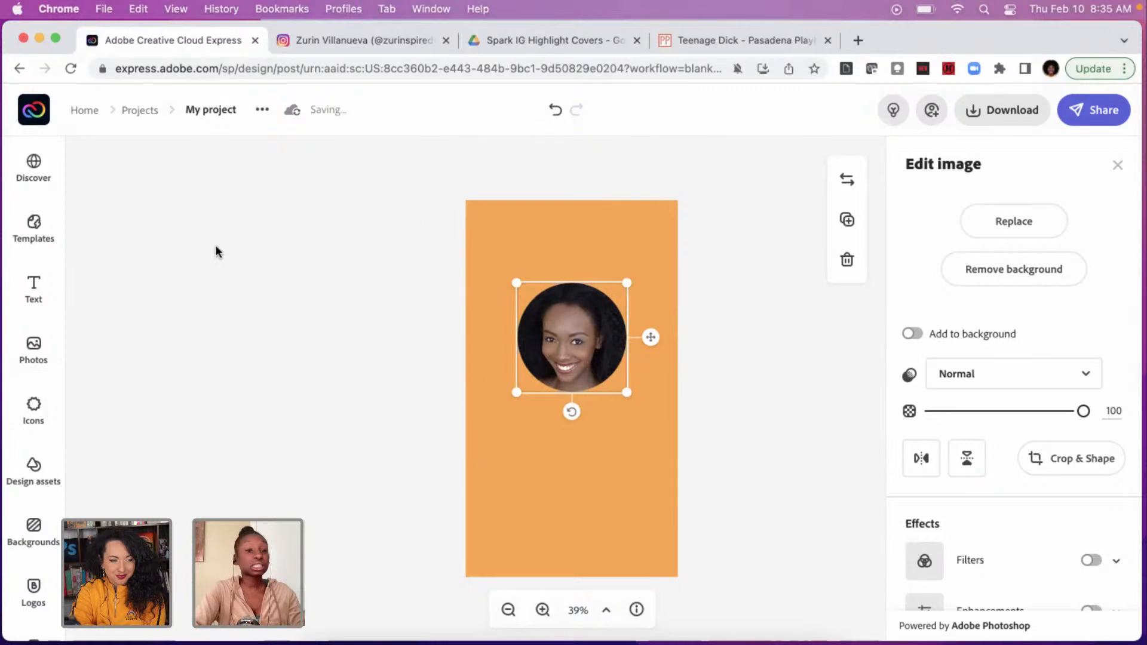
Search the icon library for circle and add the thin plain circle outline to the story.
click(53, 411)
text(badge)
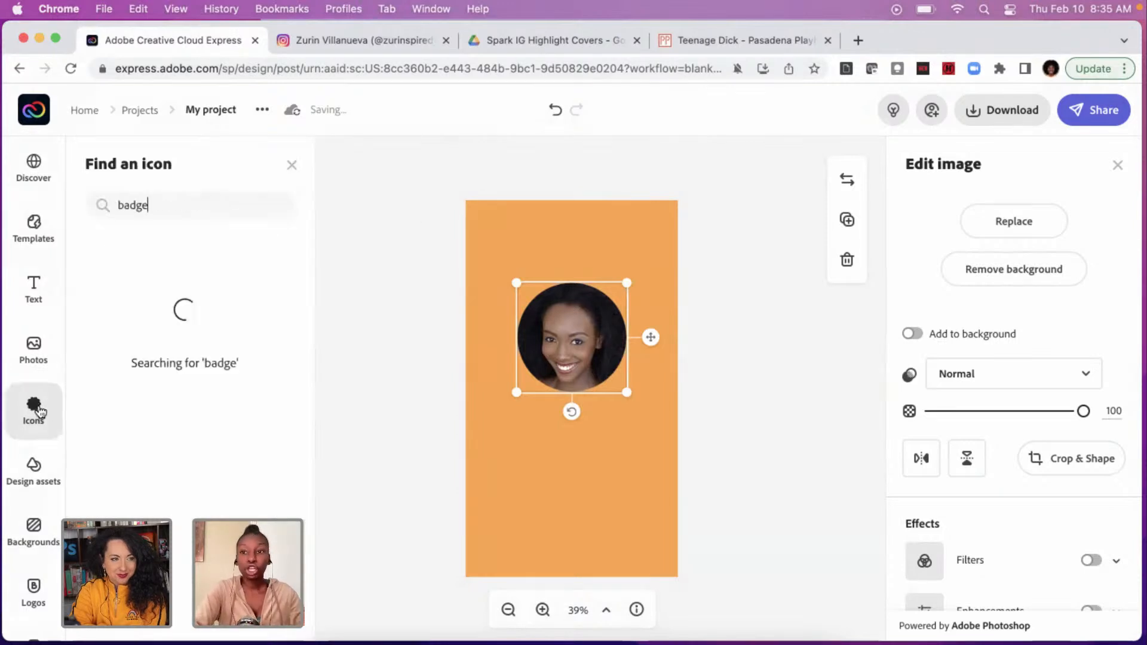
double_click(151, 207)
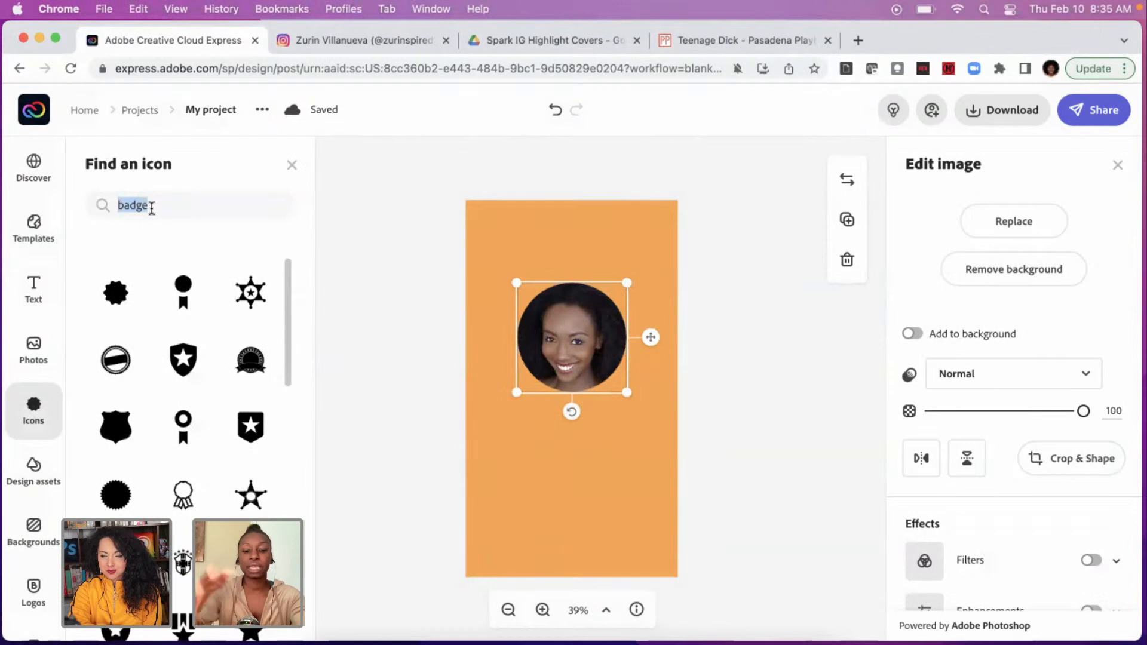
text(circ)
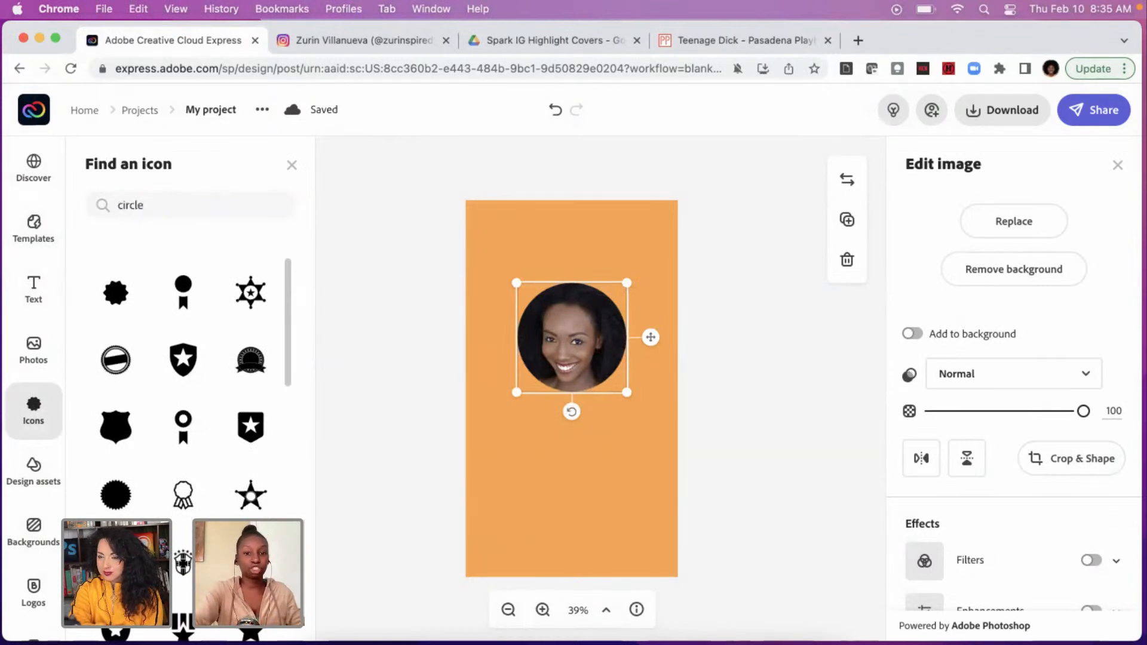
text(le)
key(Return)
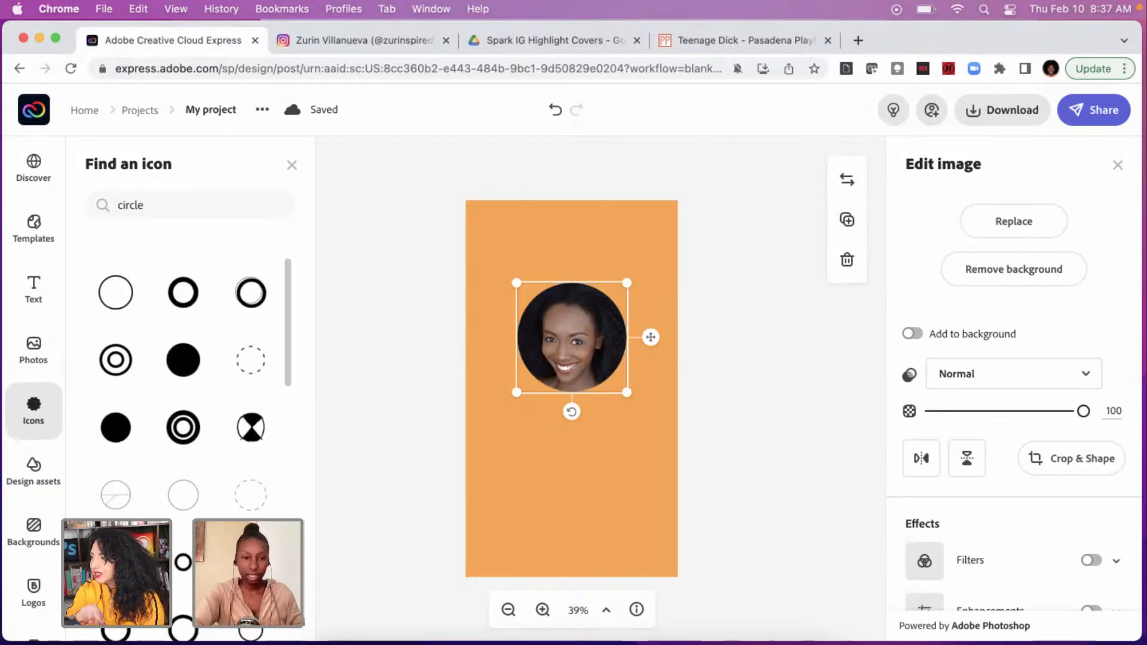
scroll(179, 340, down, 1)
scroll(179, 340, down, 2)
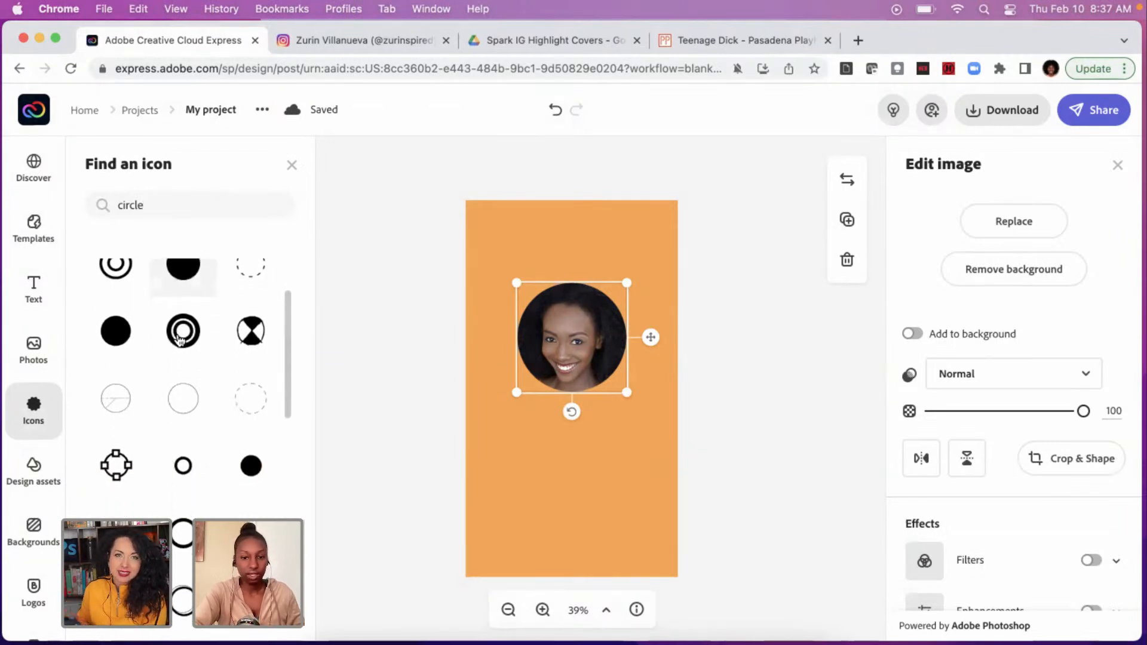
scroll(180, 338, down, 1)
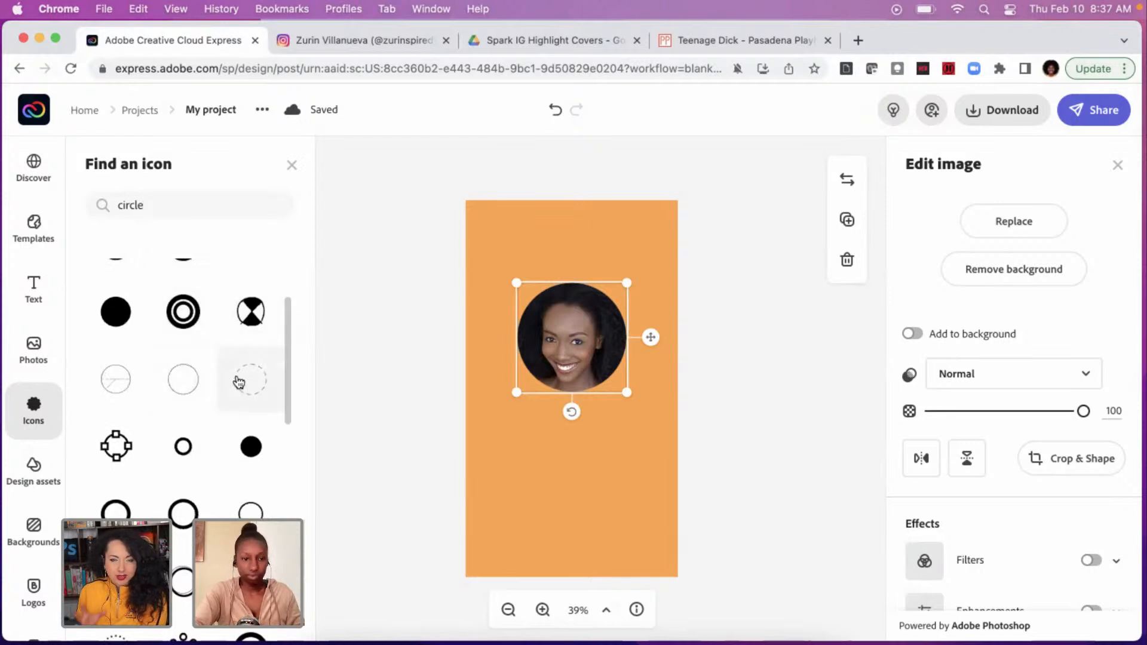
click(181, 382)
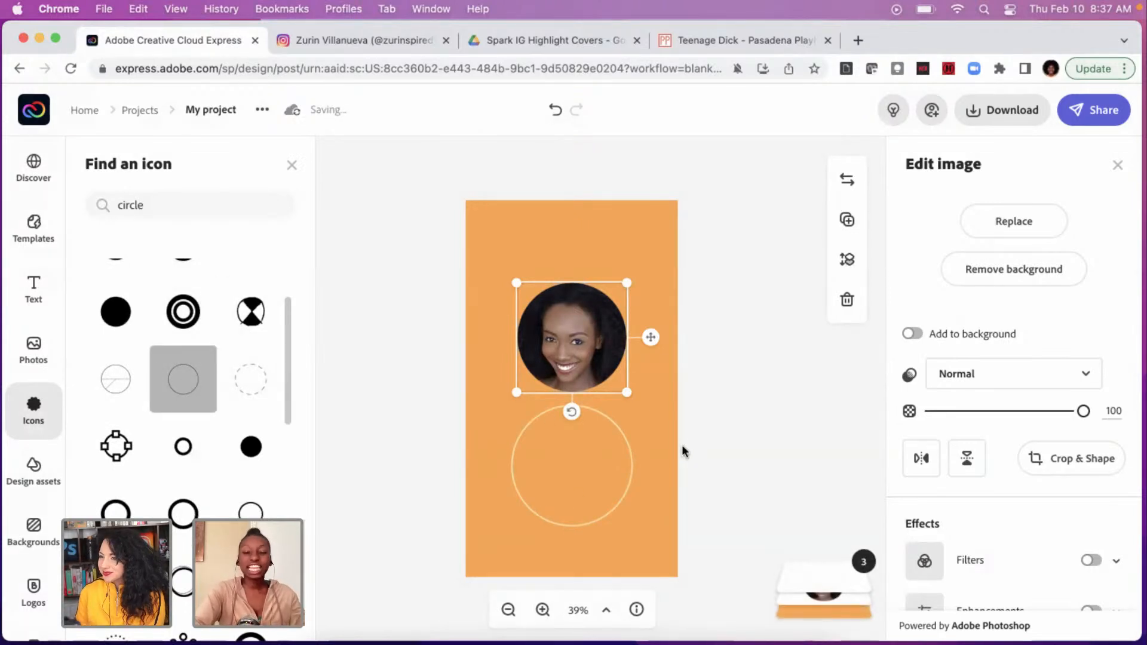
Move the circle outline up so it surrounds the circular portrait concentrically, and deselect it.
click(625, 436)
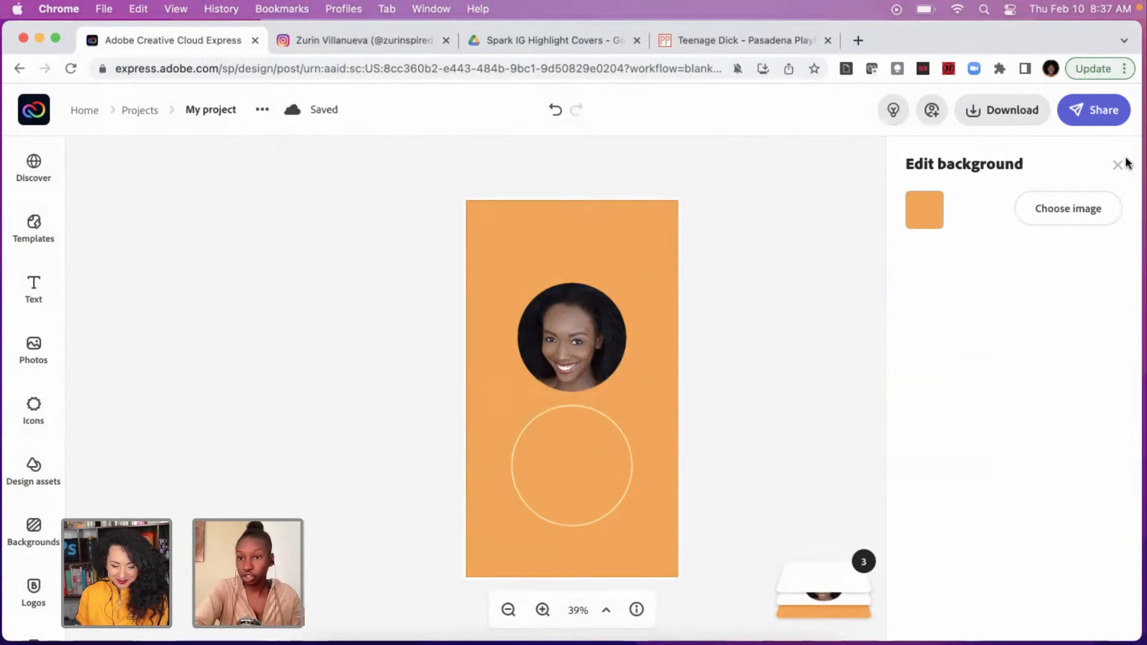
click(834, 224)
click(588, 414)
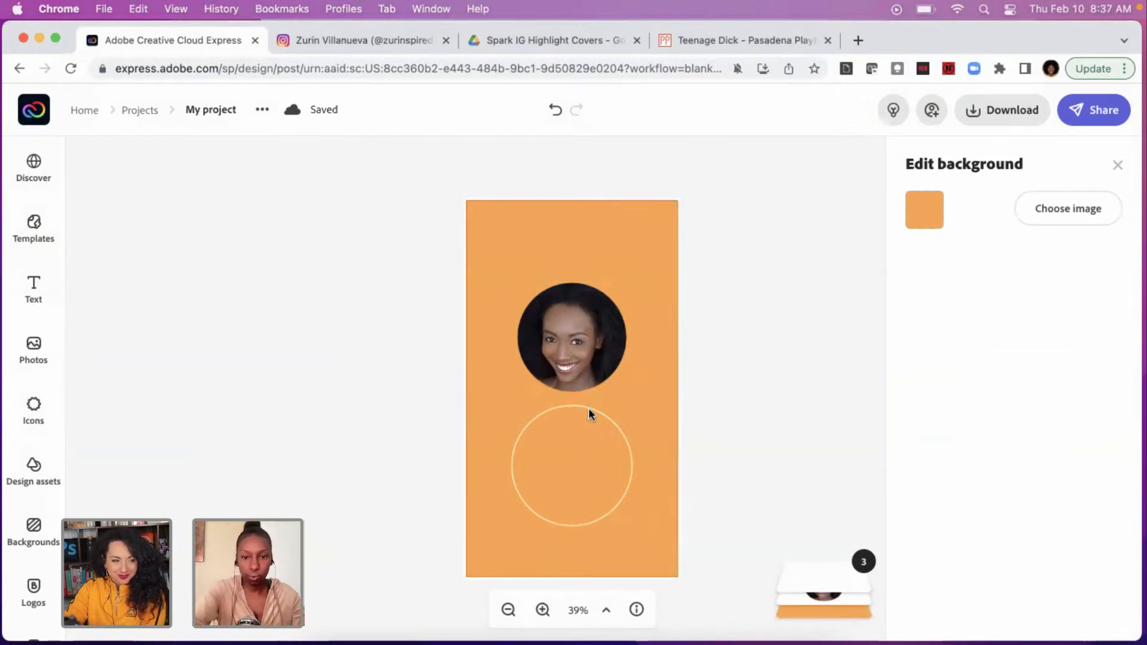
click(777, 396)
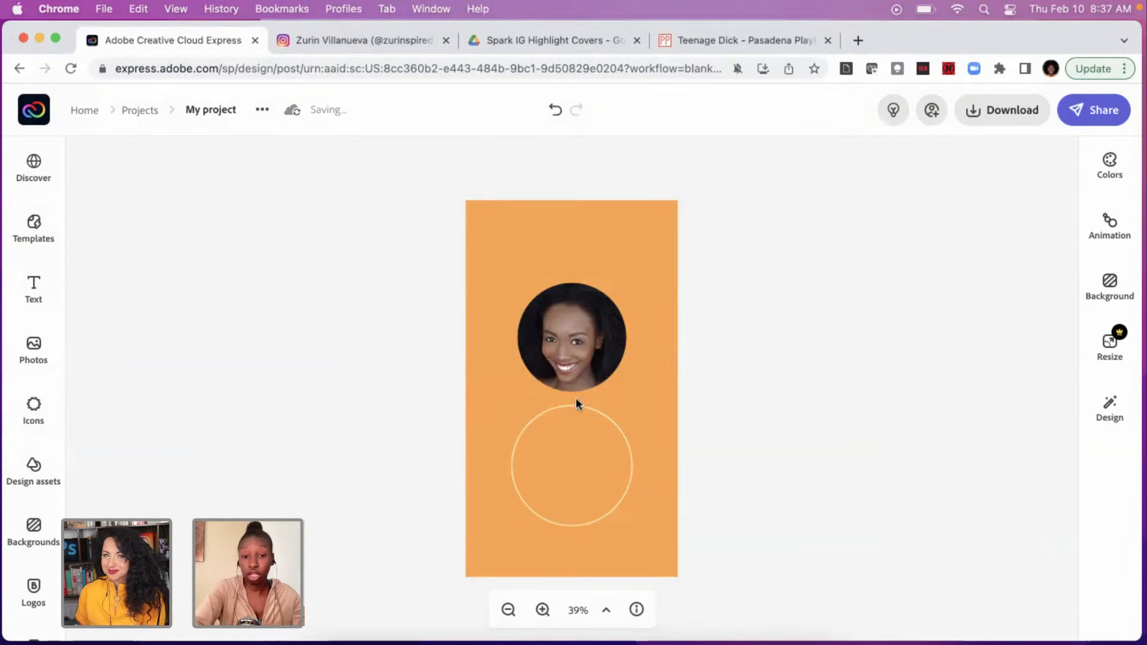
click(520, 436)
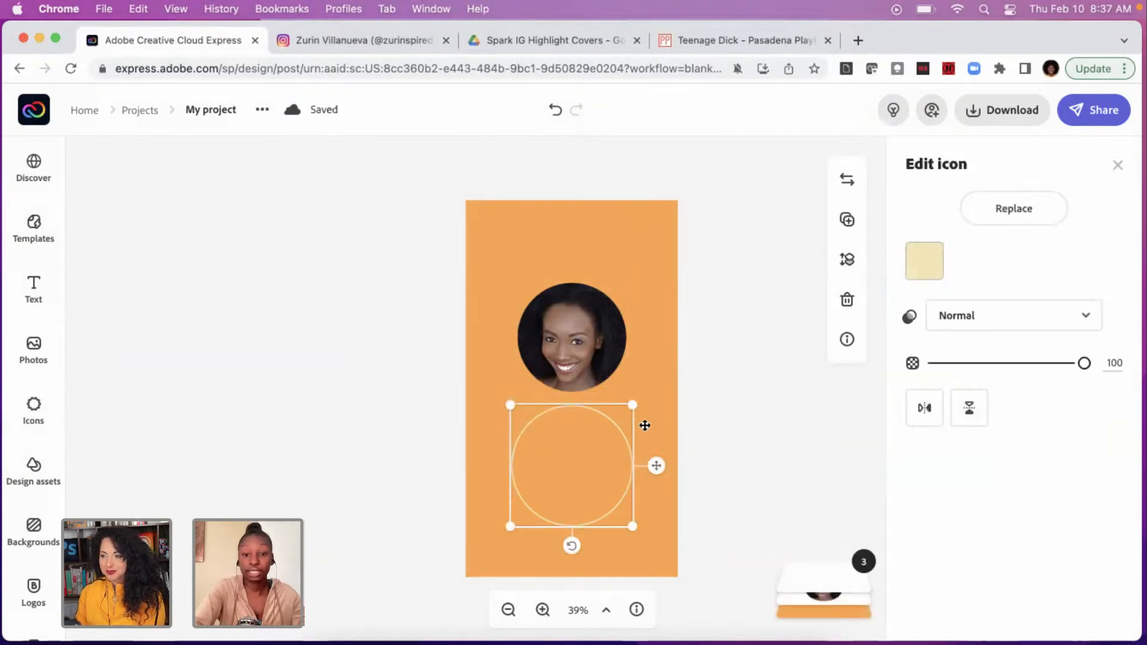
drag(654, 468, 655, 340)
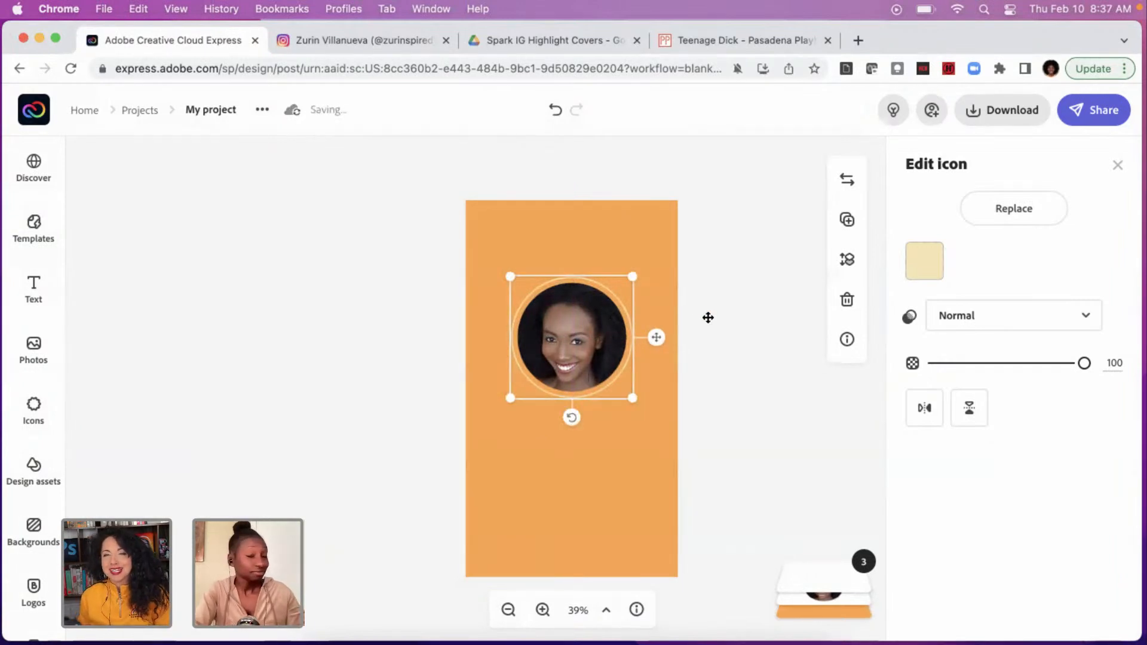
click(729, 290)
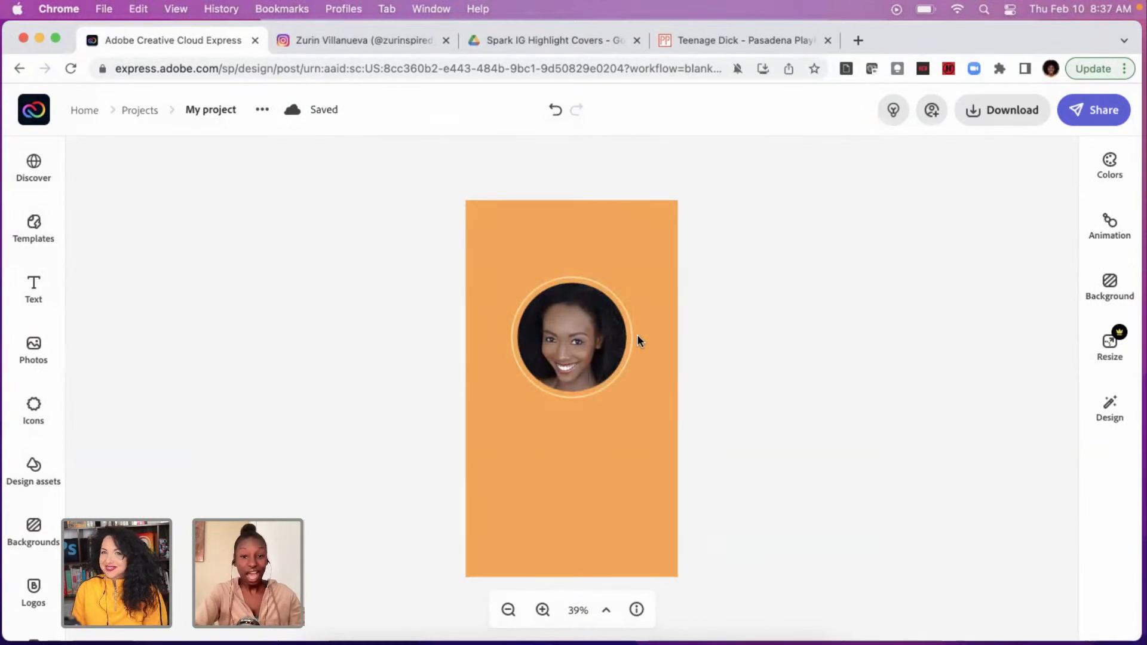
Download the finished highlight cover as a PNG with a solid color background.
click(1015, 110)
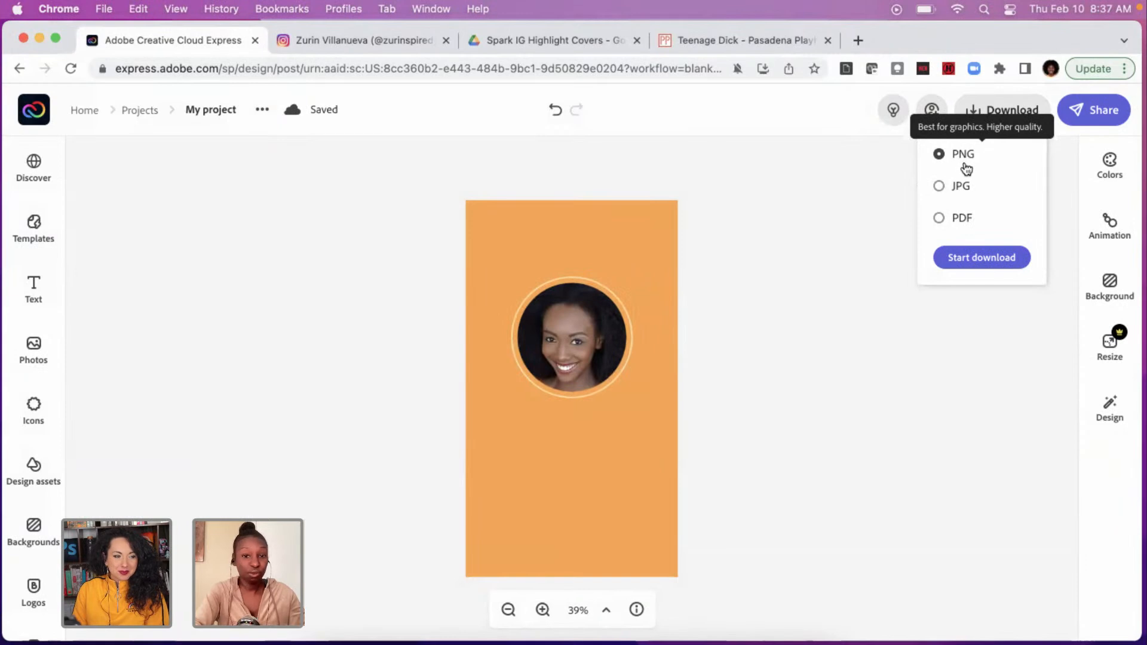
click(969, 262)
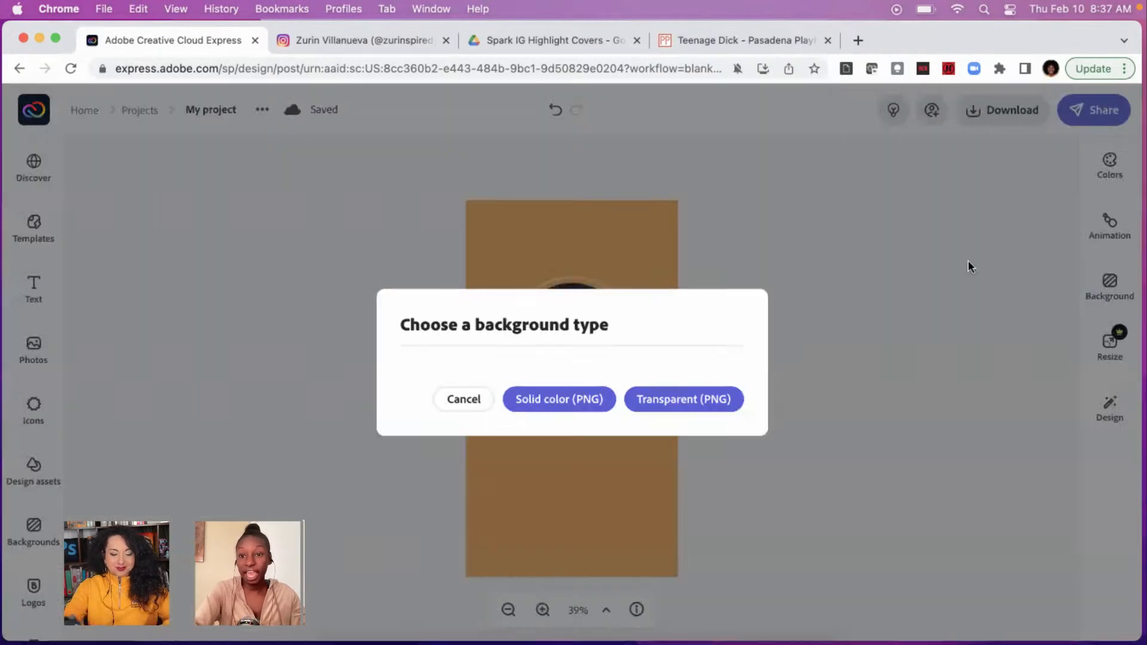
click(588, 399)
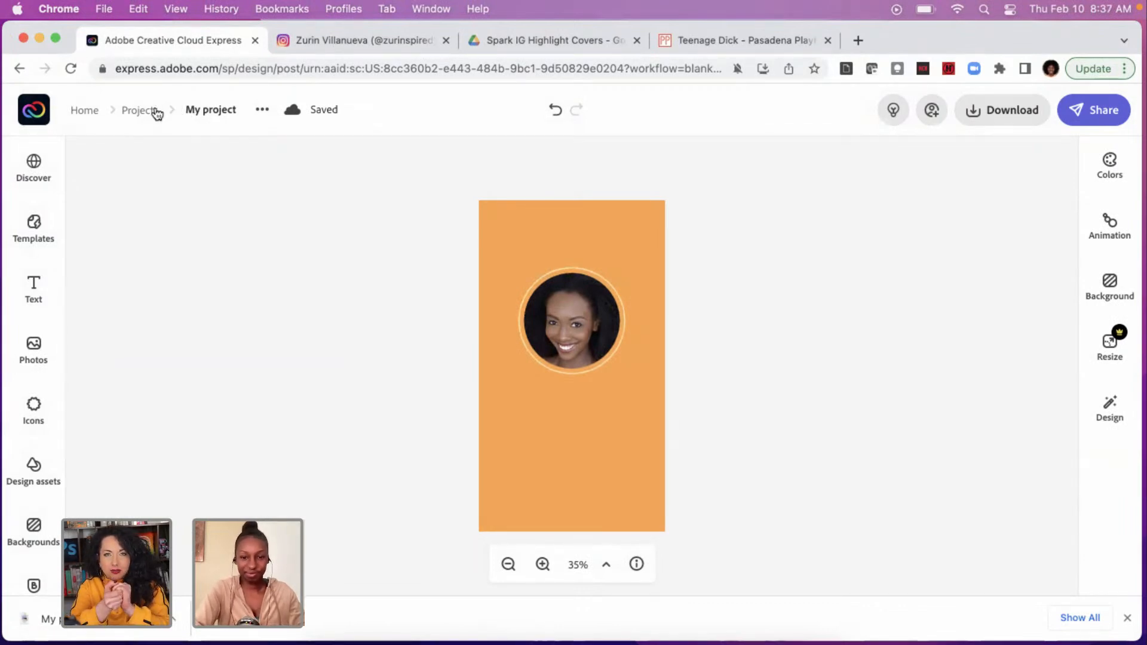
Switch to the Instagram profile and examine its row of story highlight covers and the posts below.
click(307, 39)
scroll(350, 288, up, 2)
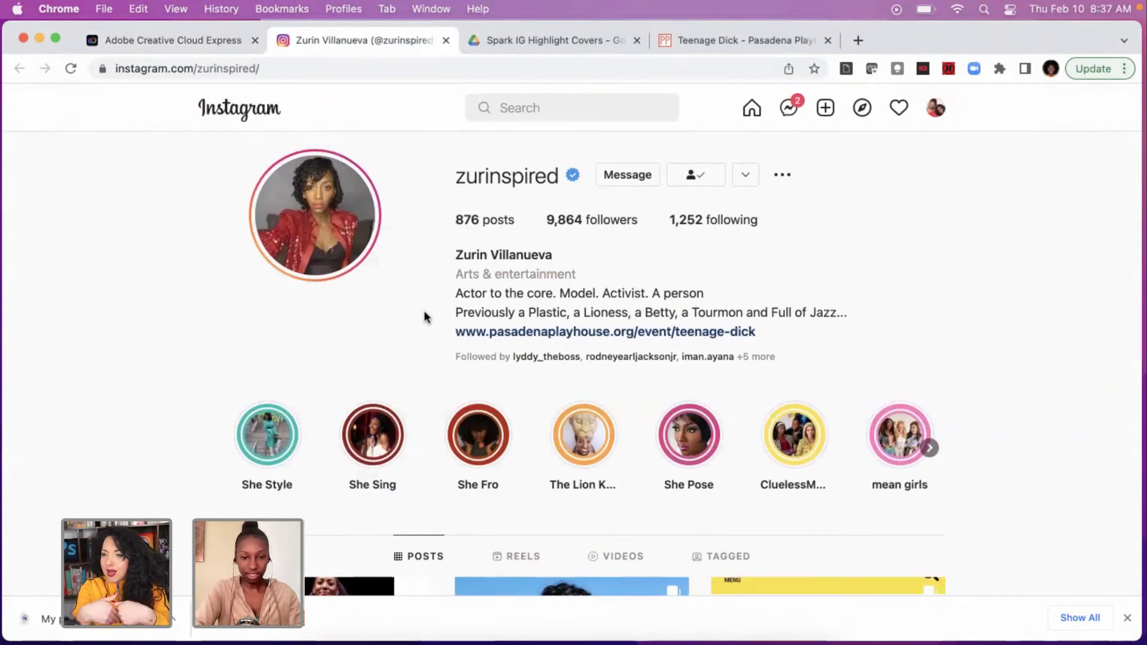
scroll(497, 349, down, 3)
scroll(497, 353, down, 1)
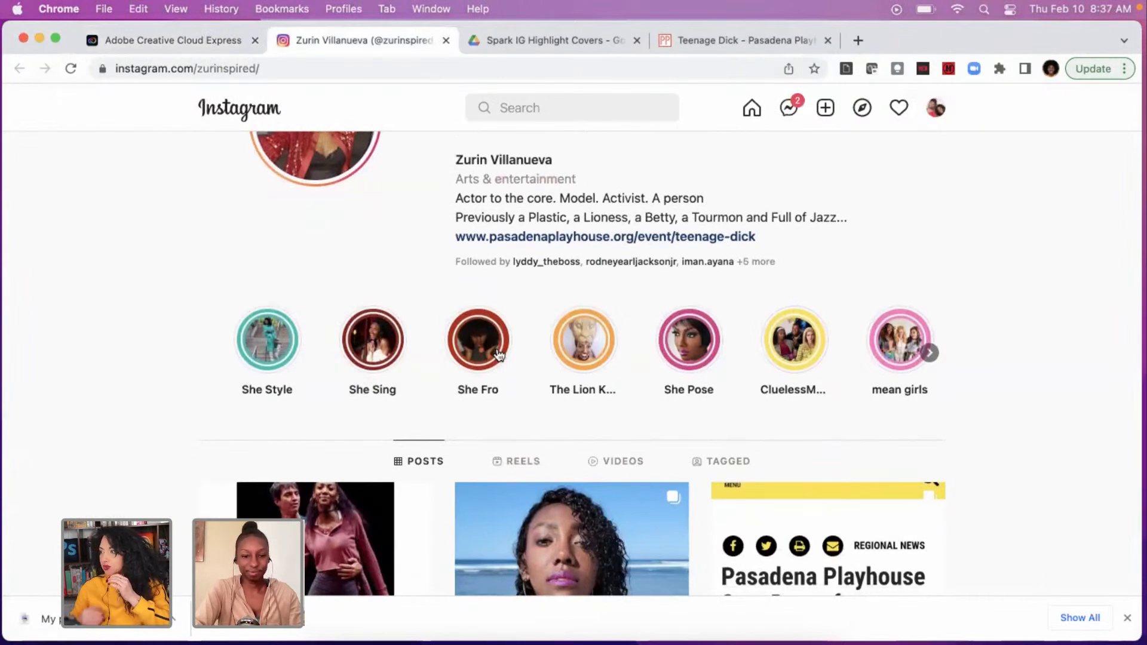
scroll(499, 354, up, 2)
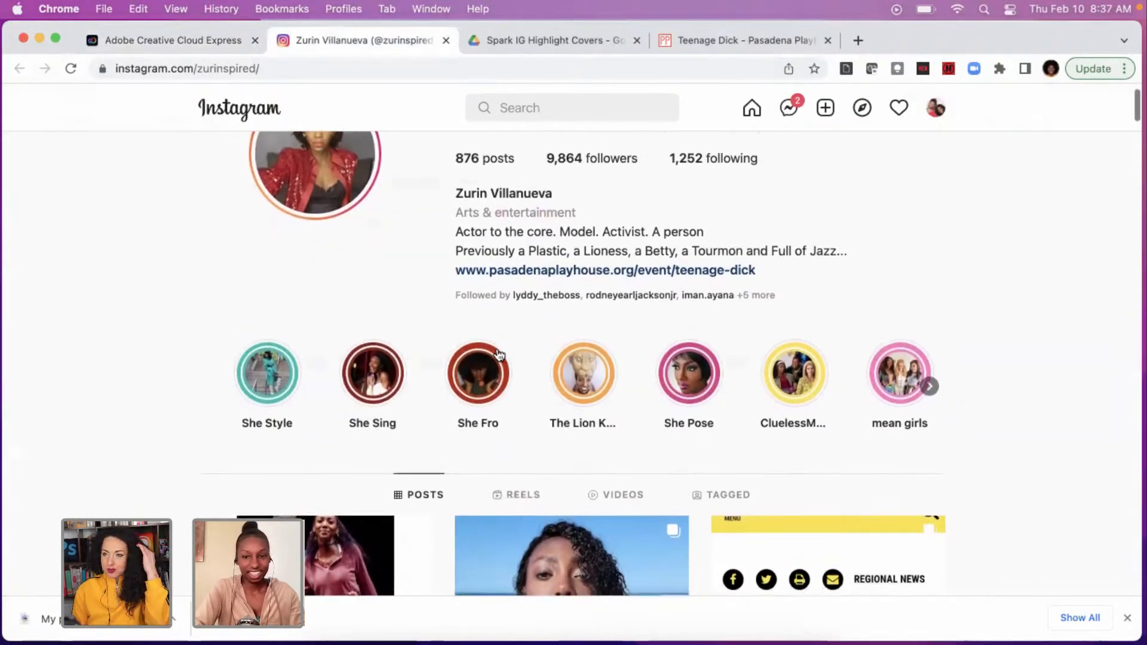
scroll(499, 355, down, 5)
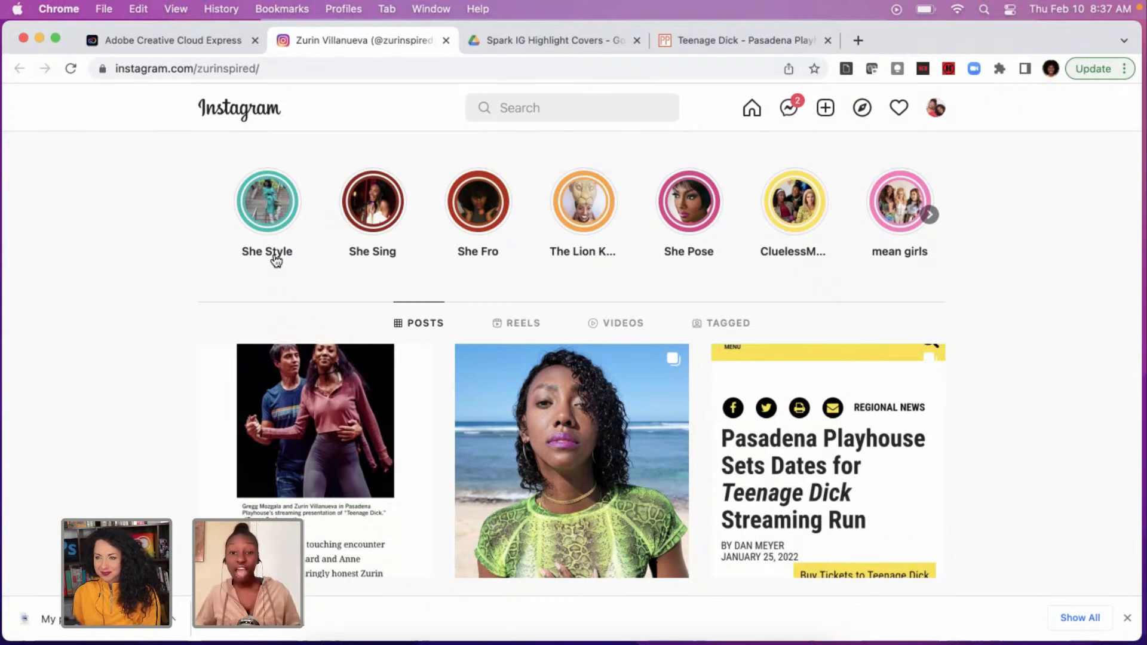
click(930, 214)
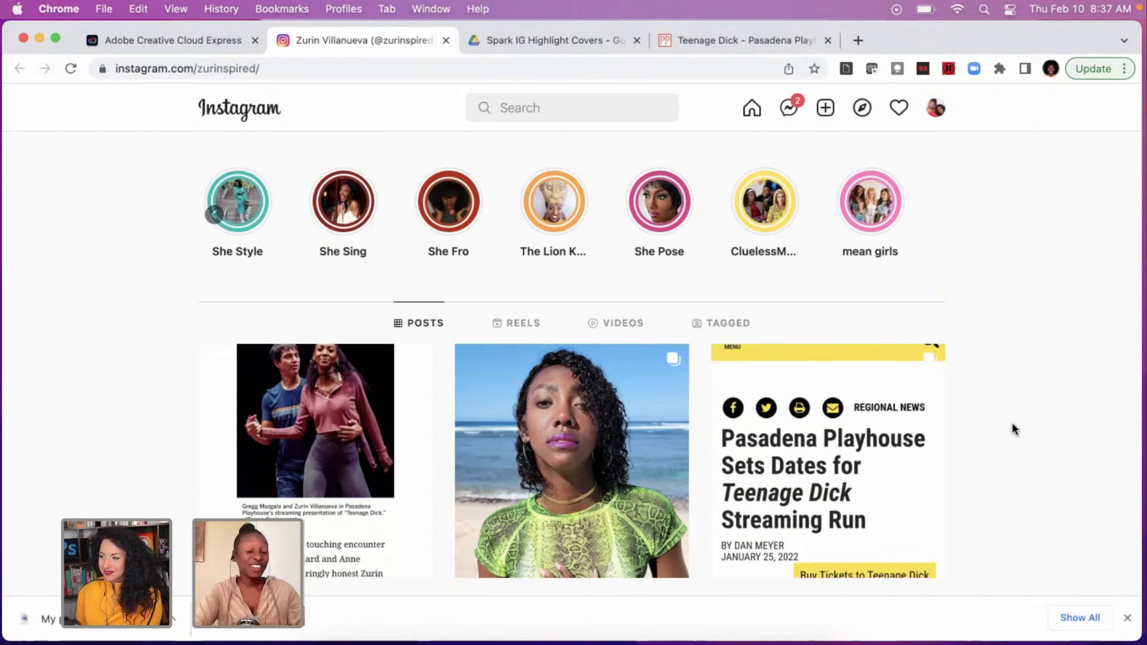
scroll(995, 445, down, 3)
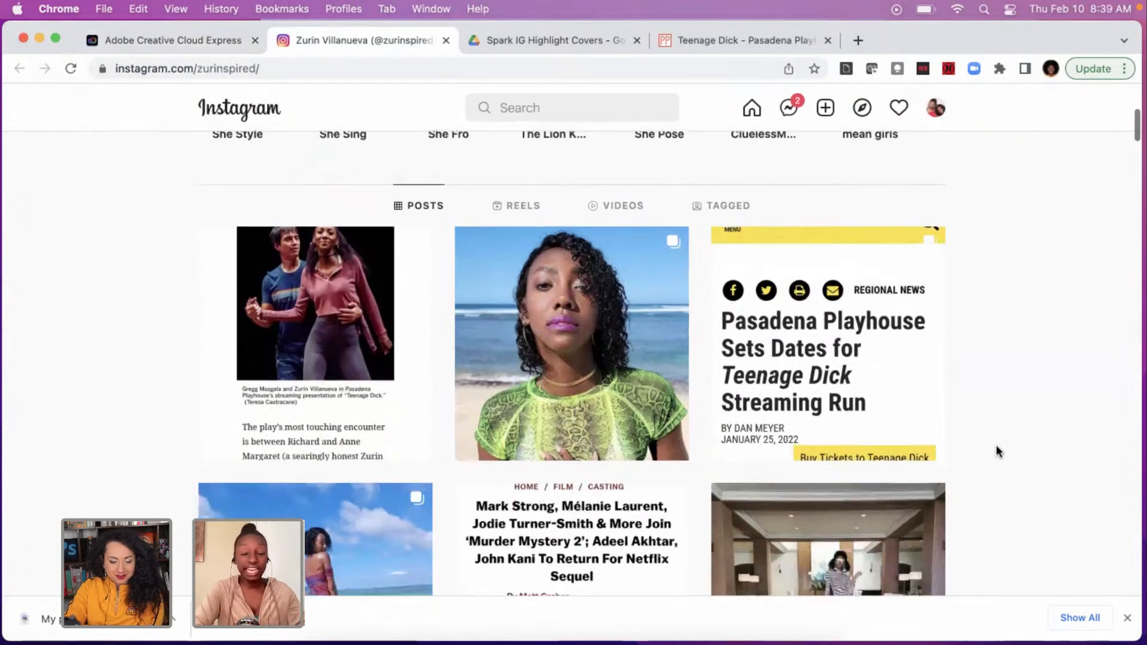
scroll(997, 452, down, 1)
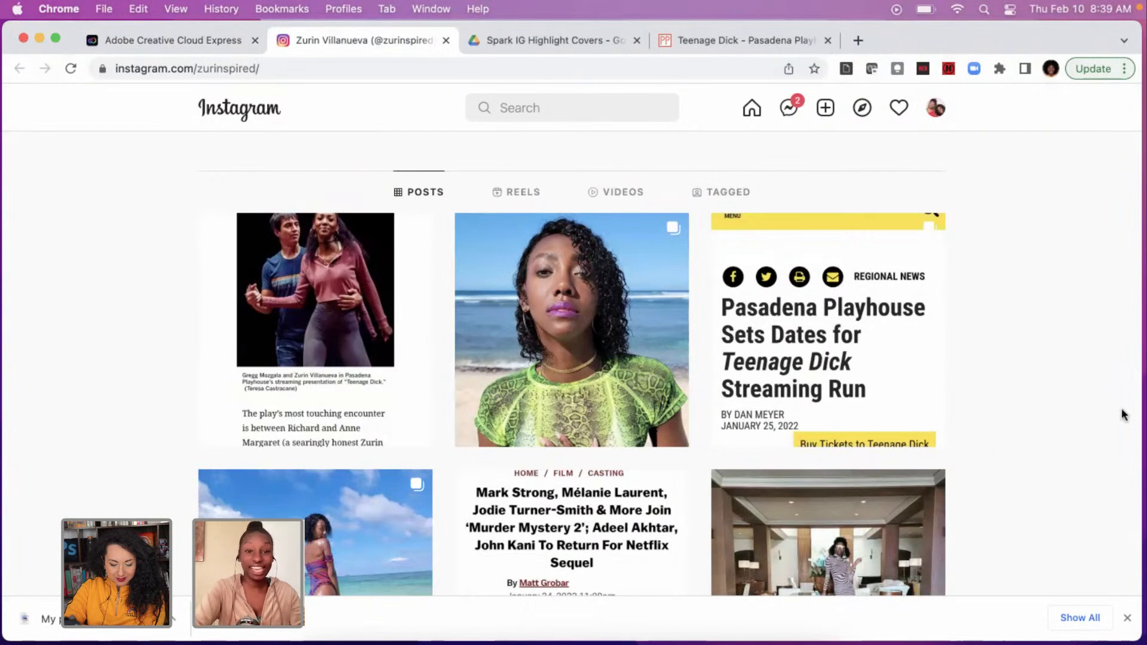
Go back to Adobe Creative Cloud Express and open the pink Teenage Dick poster from the projects overview.
click(174, 40)
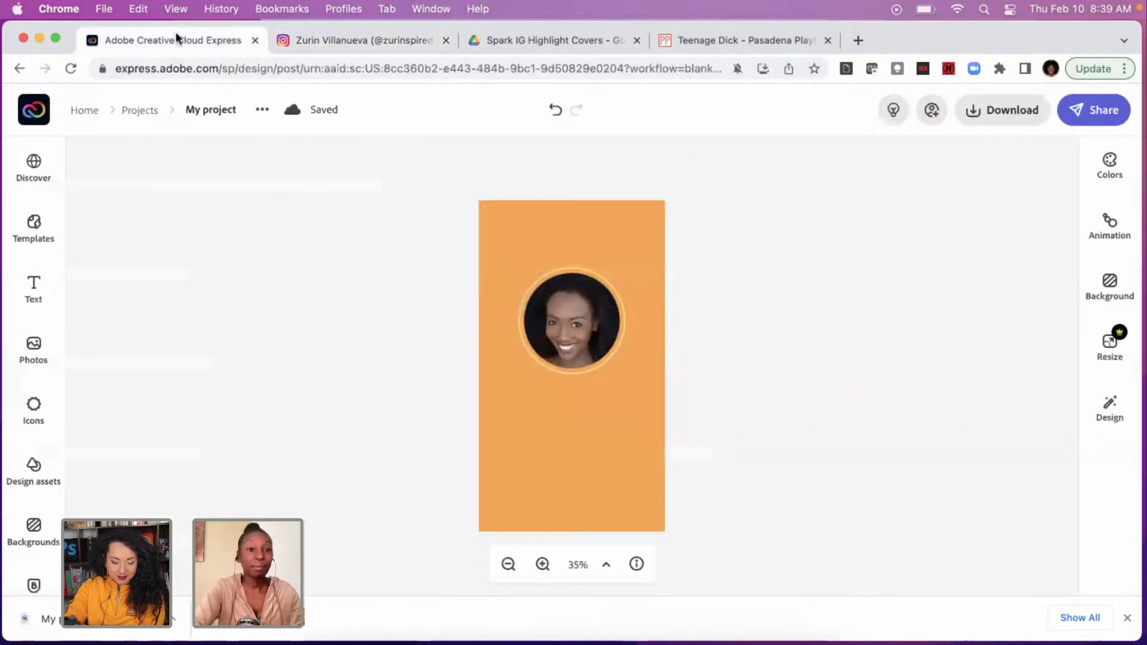
click(136, 110)
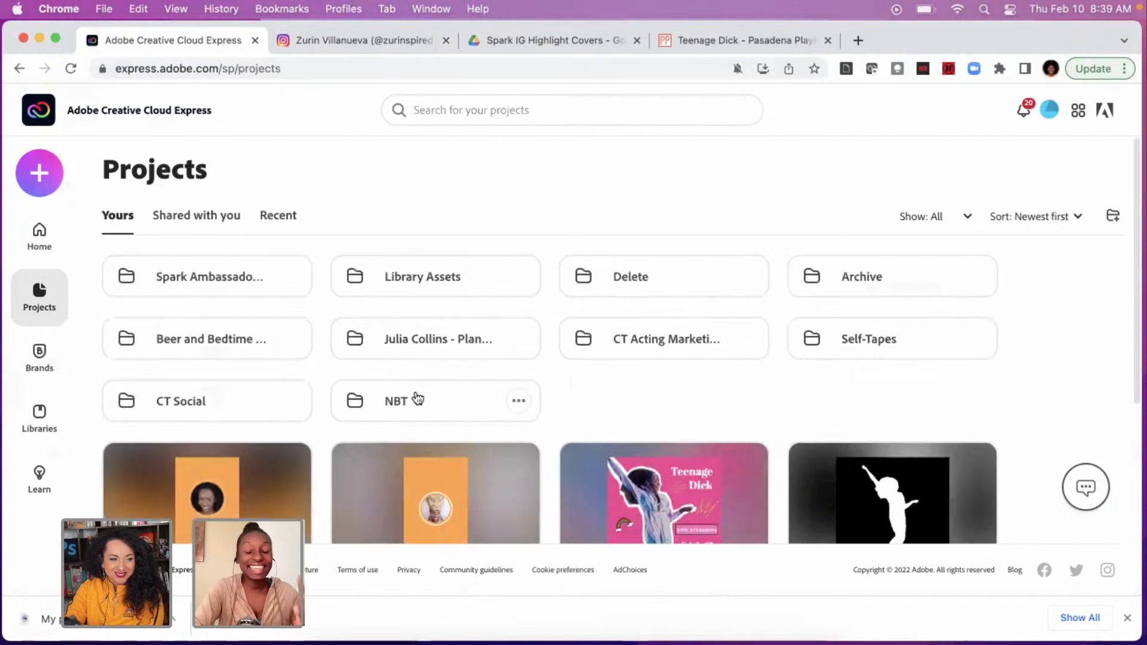
scroll(417, 398, down, 2)
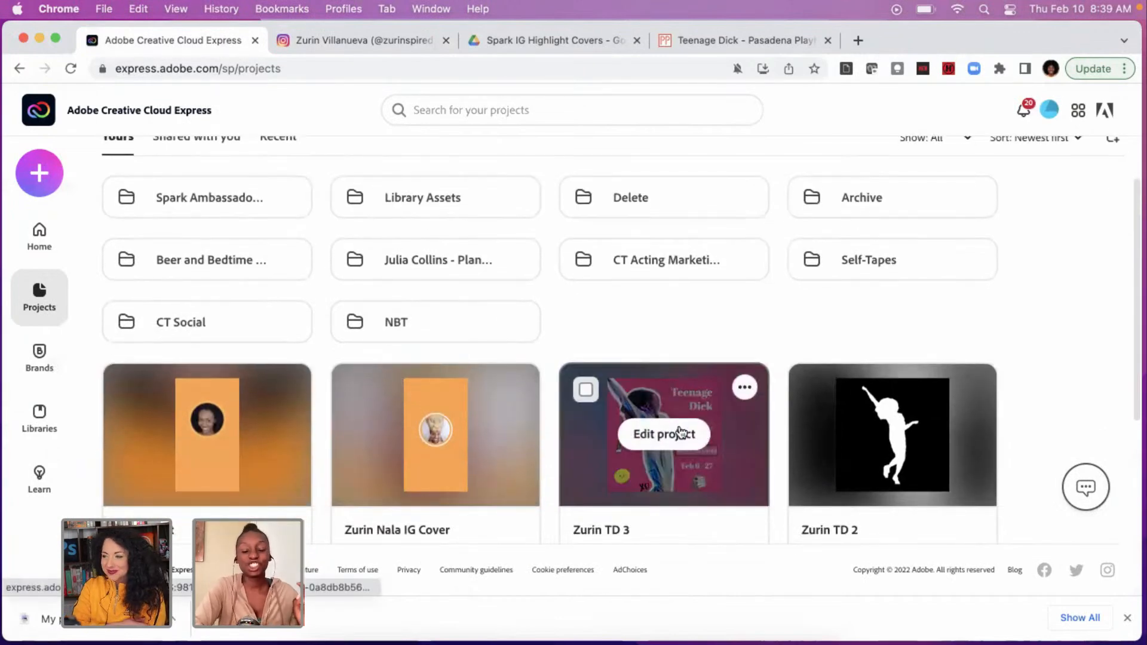
click(680, 431)
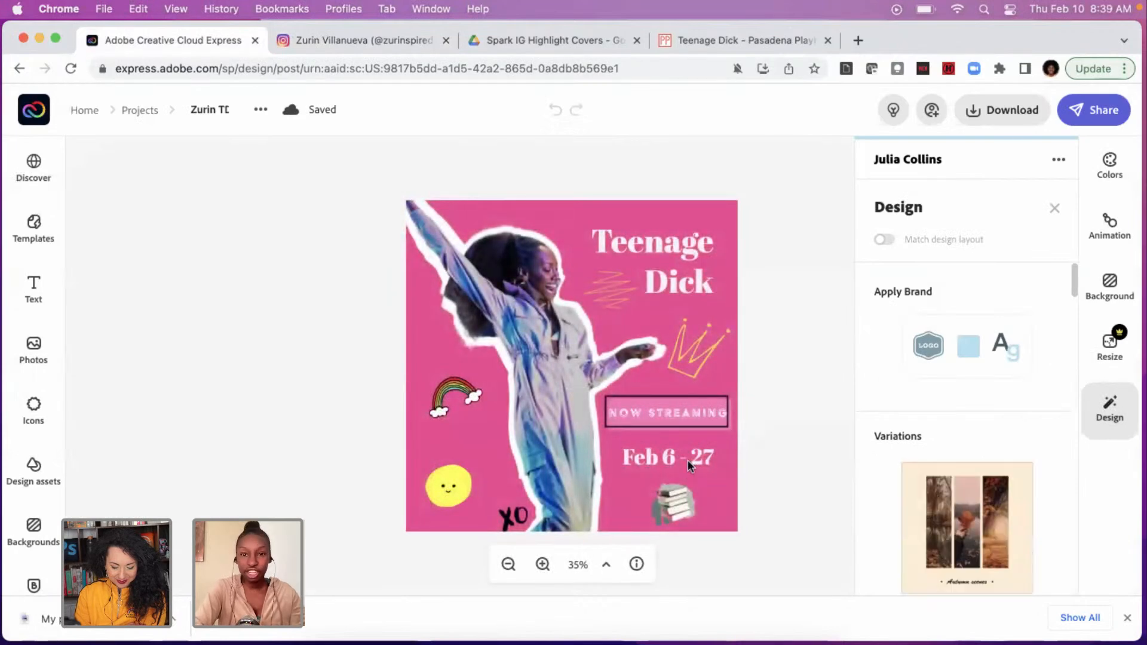
Review the artwork and title on the Pasadena Playhouse page for Teenage Dick, and return to the pink poster in Adobe Creative Cloud Express.
click(769, 43)
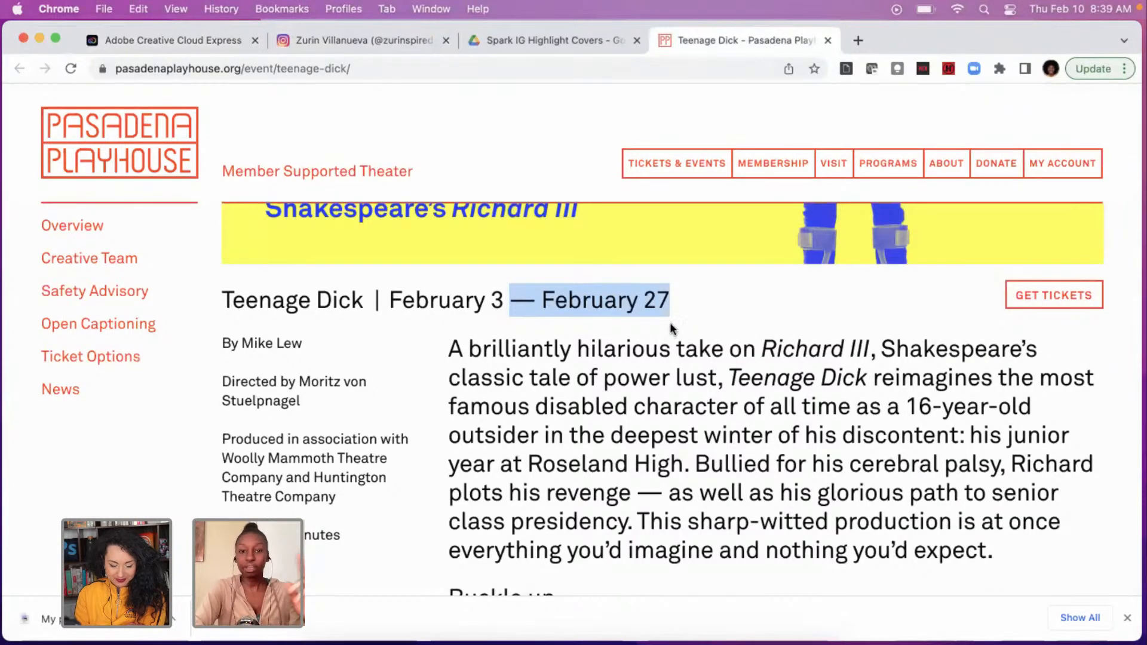
click(659, 351)
scroll(660, 352, up, 5)
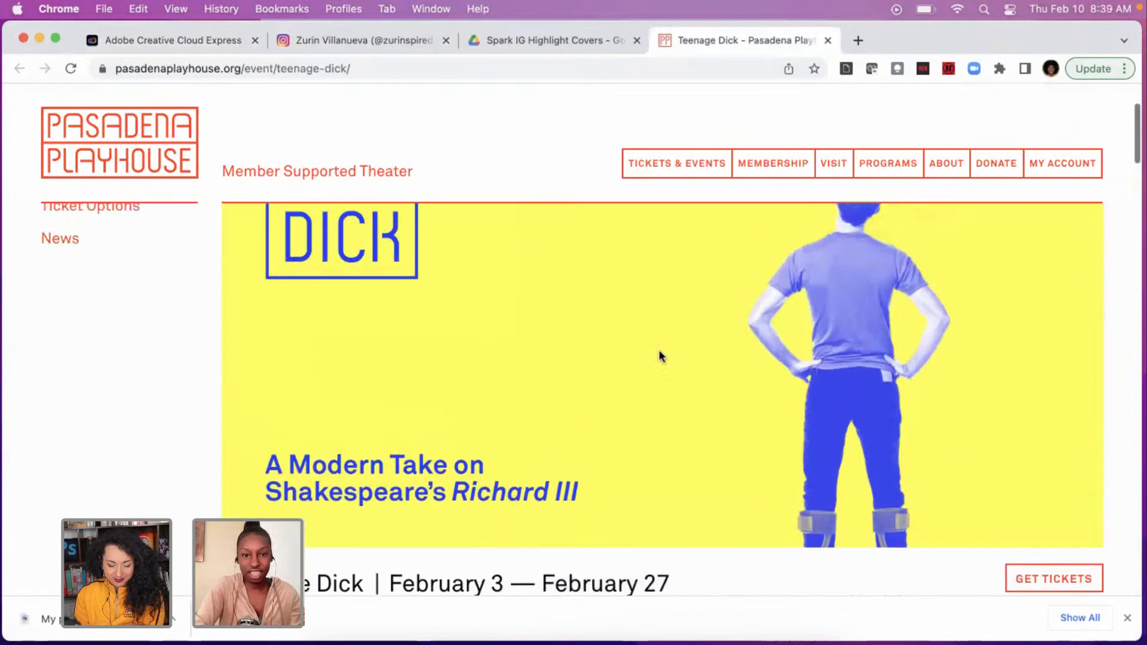
scroll(659, 353, up, 1)
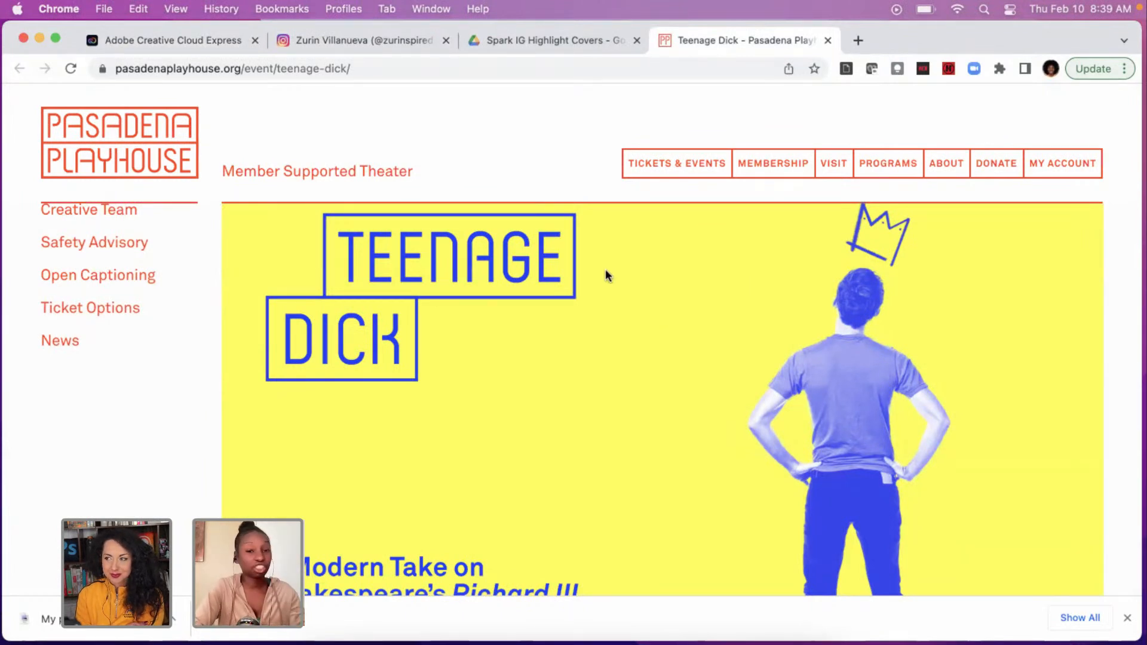
click(491, 47)
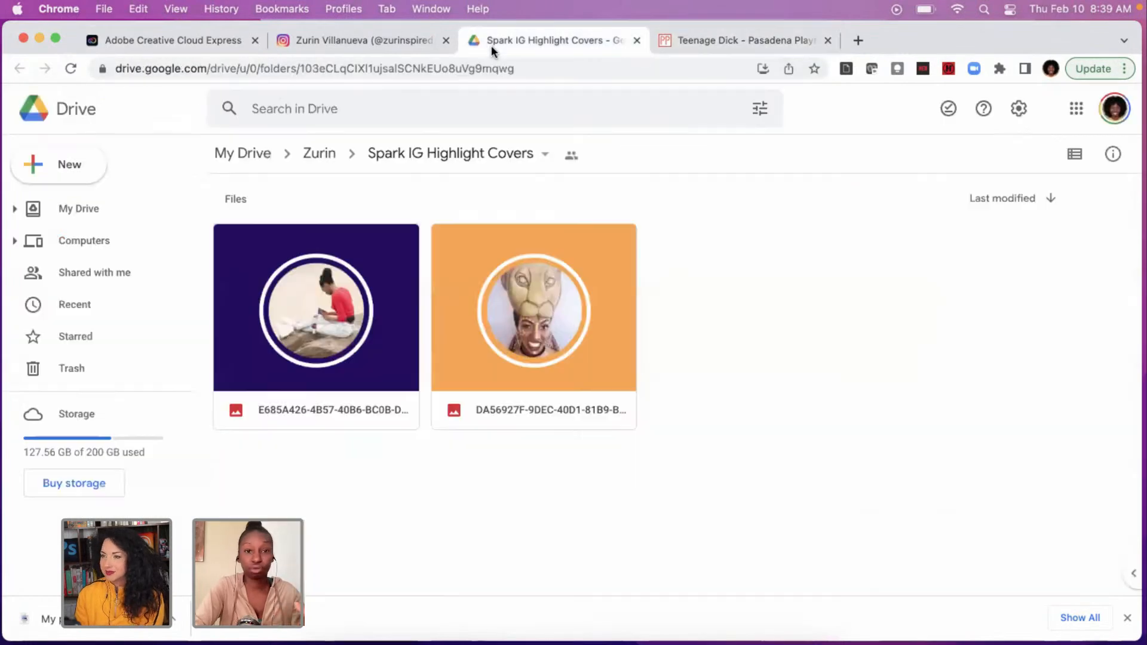
click(392, 36)
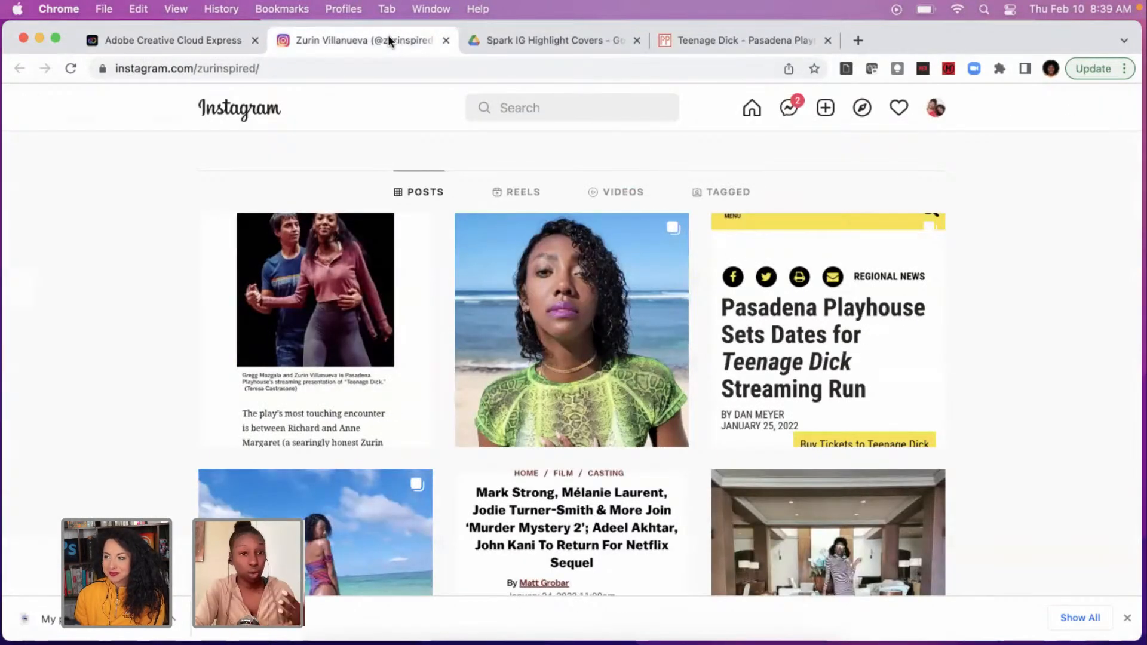
click(216, 41)
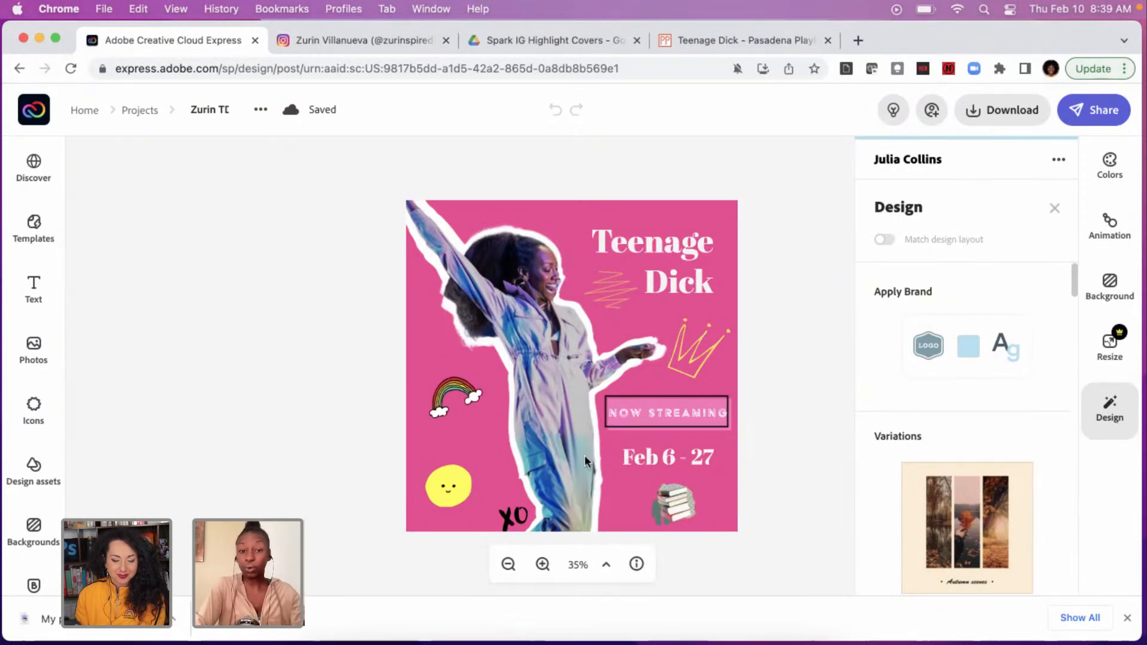
Inspect the rainbow, smiley face and book stack graphics on the pink poster one by one, and clear the selection.
click(461, 389)
click(448, 486)
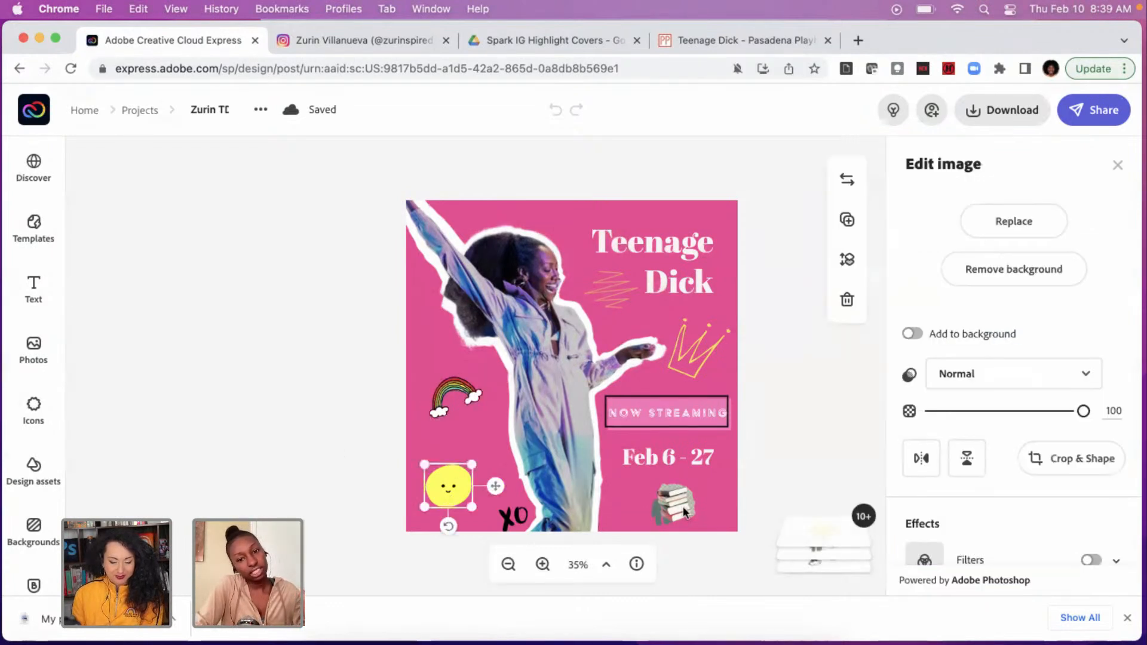
click(677, 501)
click(364, 419)
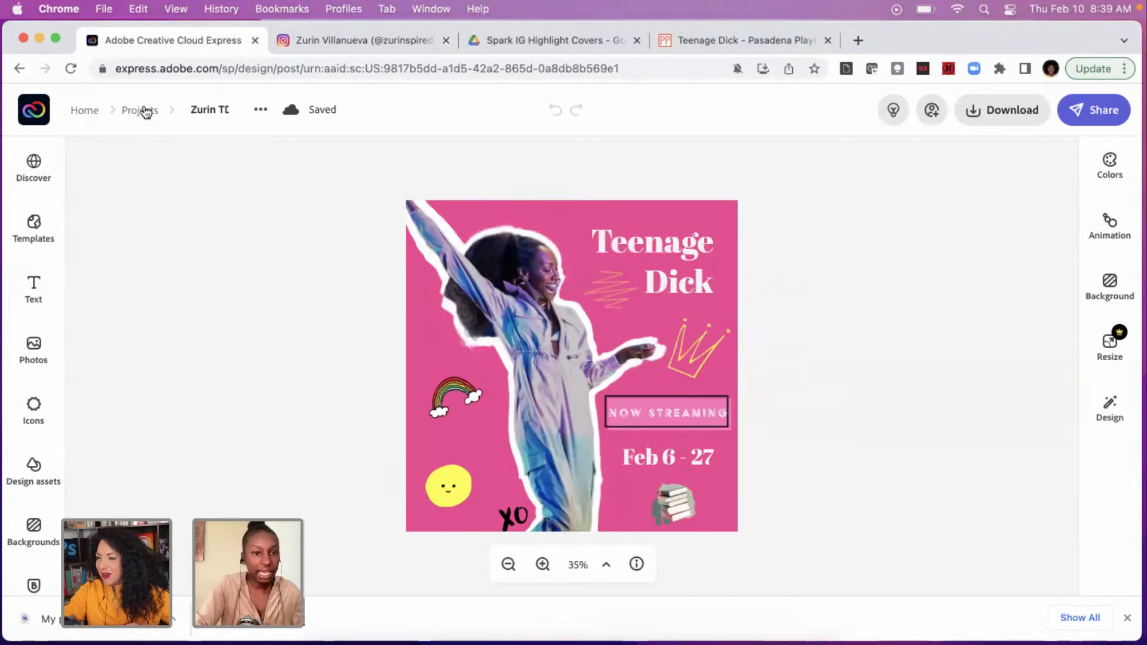
Return to the projects overview and open the project with the full-colour dancing woman cut out on a black background.
click(143, 110)
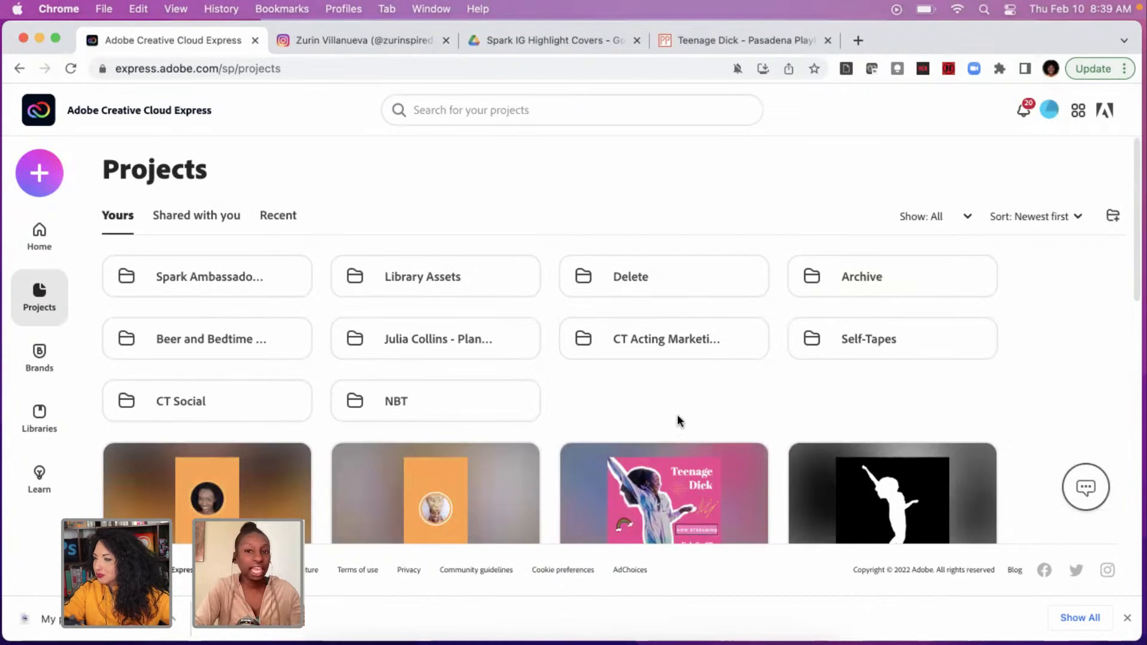
scroll(683, 415, down, 2)
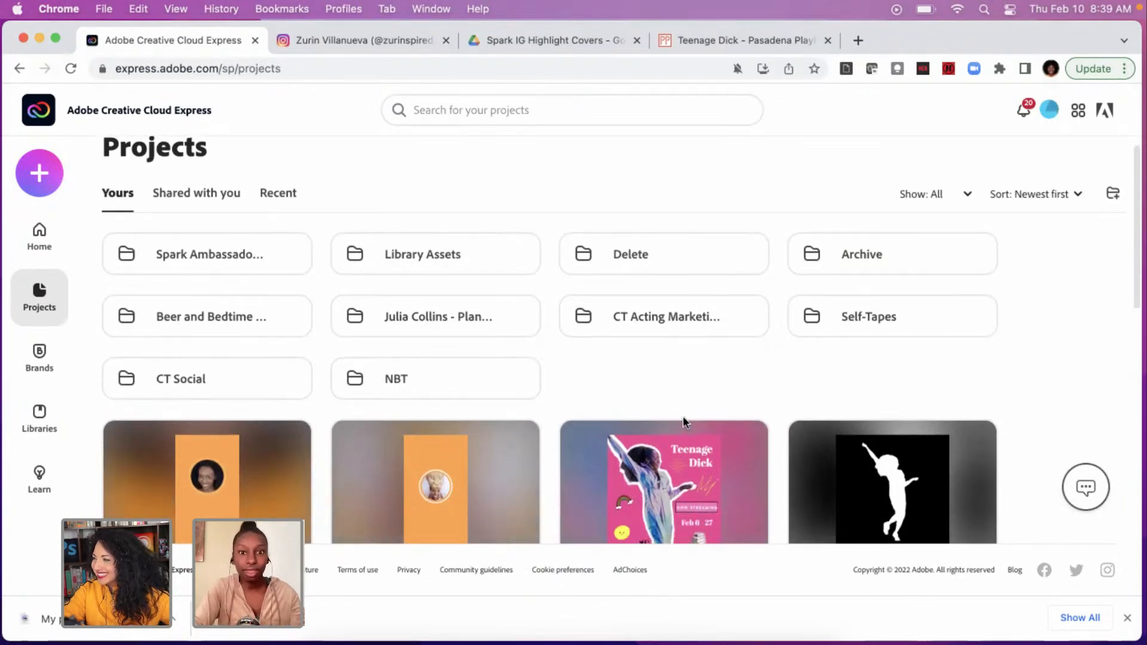
scroll(683, 416, down, 1)
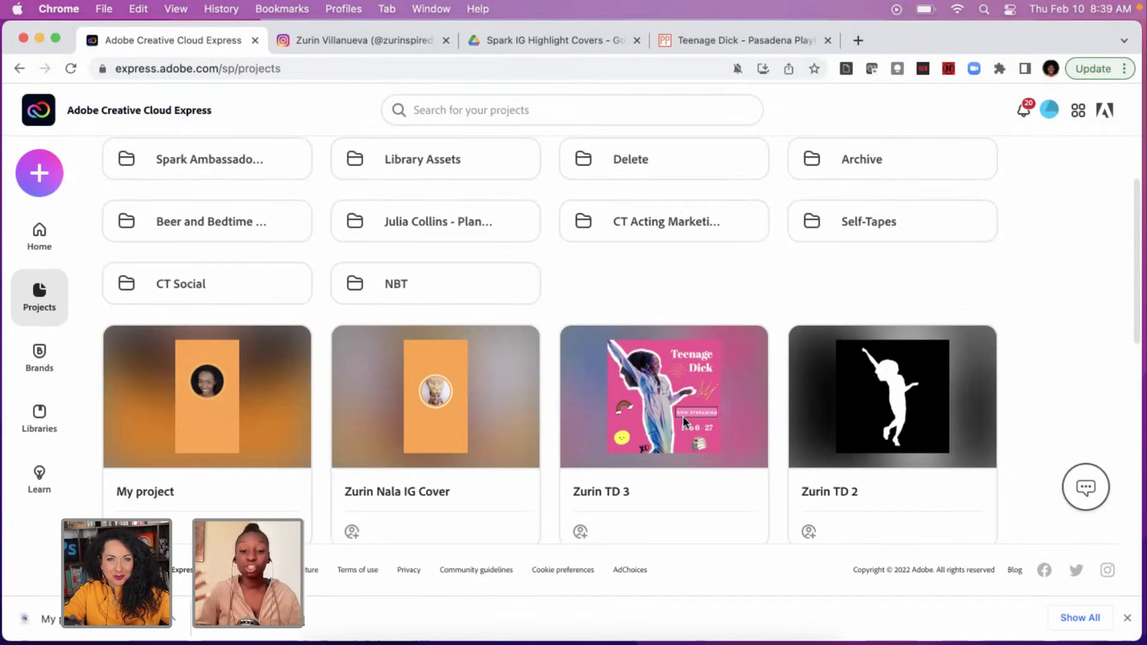
mouse_move(678, 426)
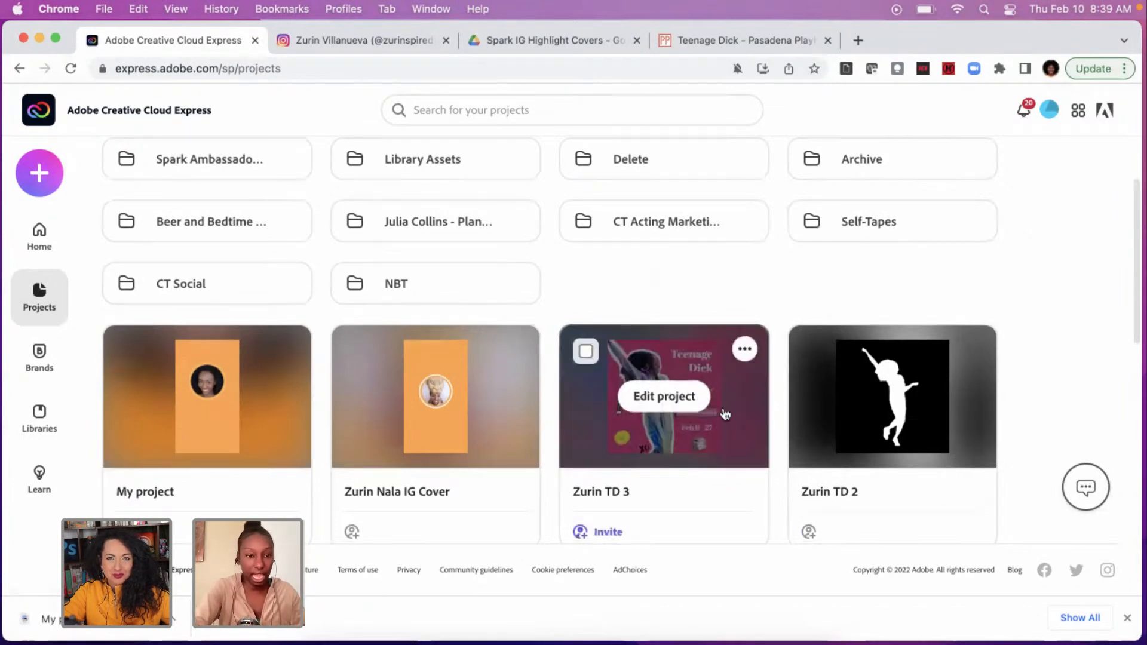
scroll(671, 434, down, 6)
click(671, 435)
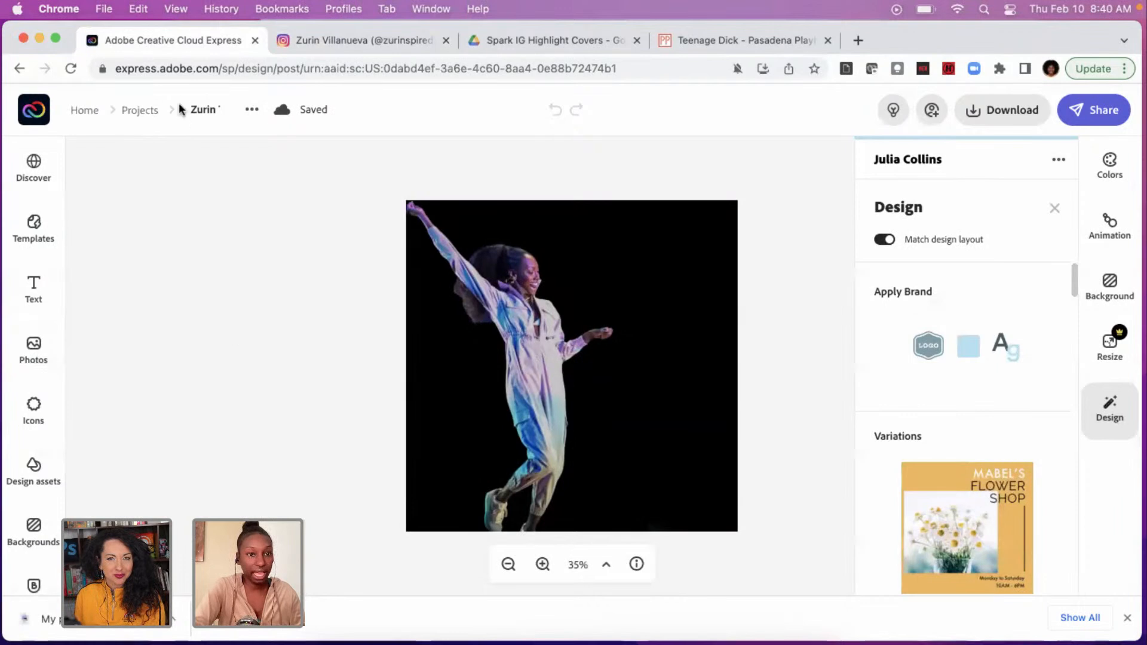
Return to the projects overview and create a new blank Instagram post.
click(141, 110)
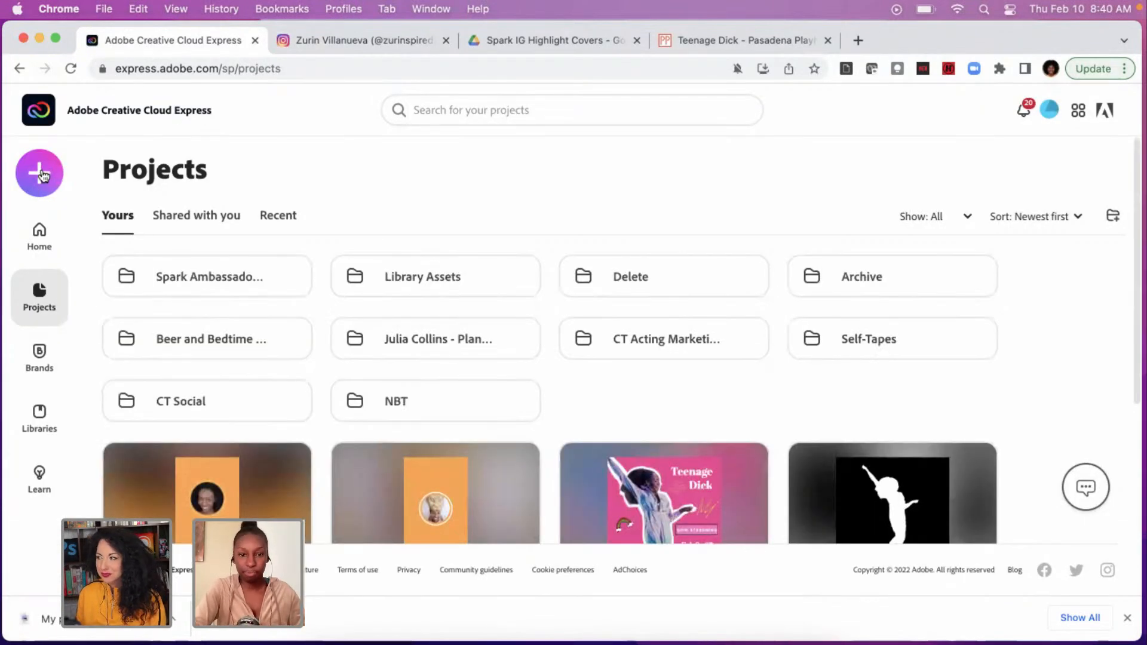
click(42, 175)
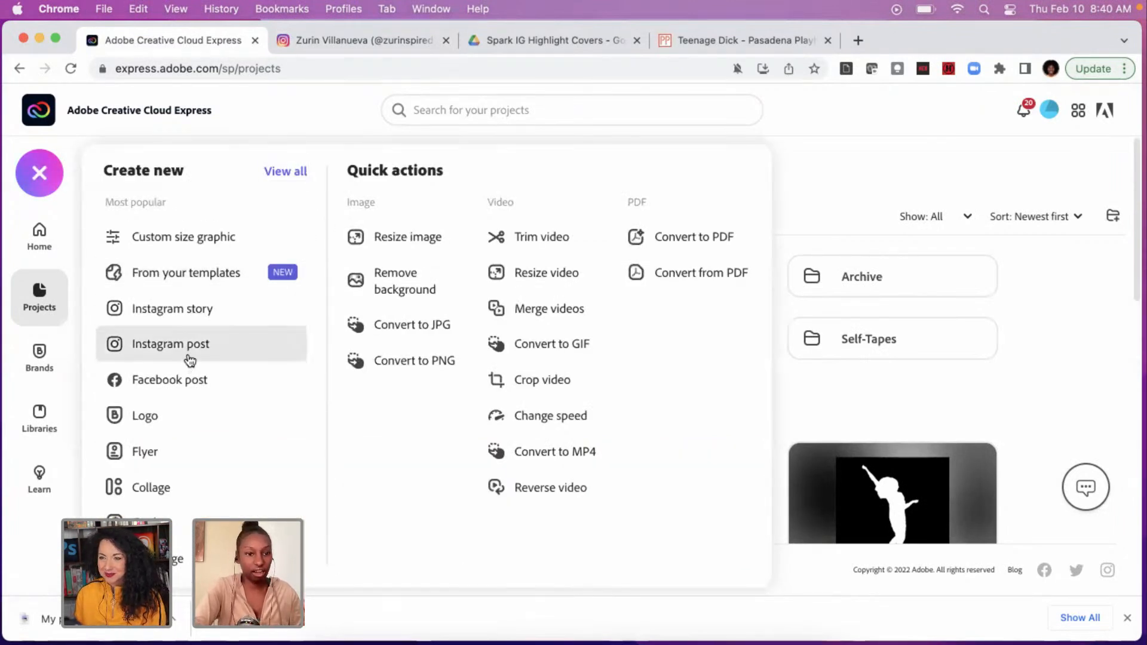
click(221, 351)
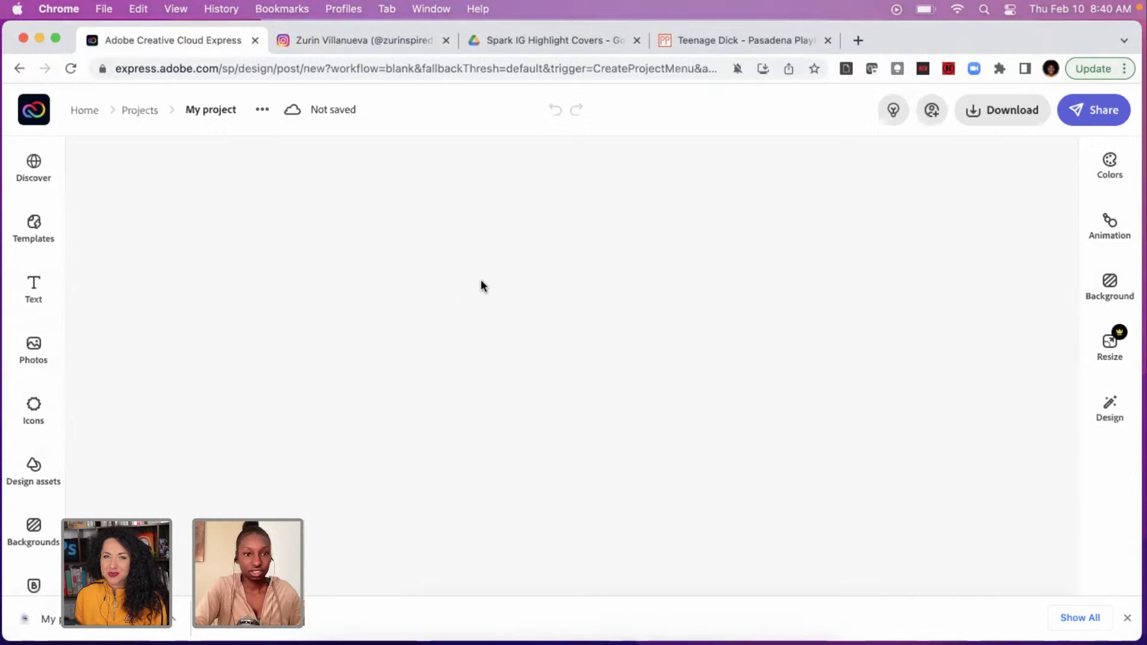
click(486, 298)
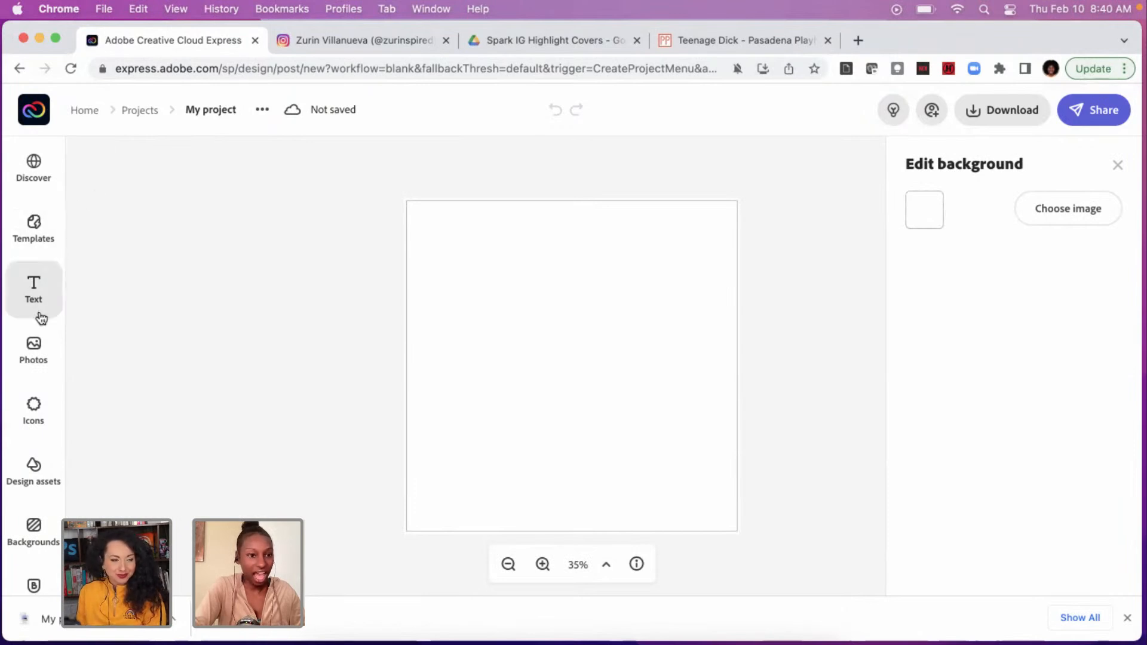
Upload the "Anne 1" JPEG stage photo of two dancers from the Downloads folder onto the canvas.
click(28, 355)
click(182, 268)
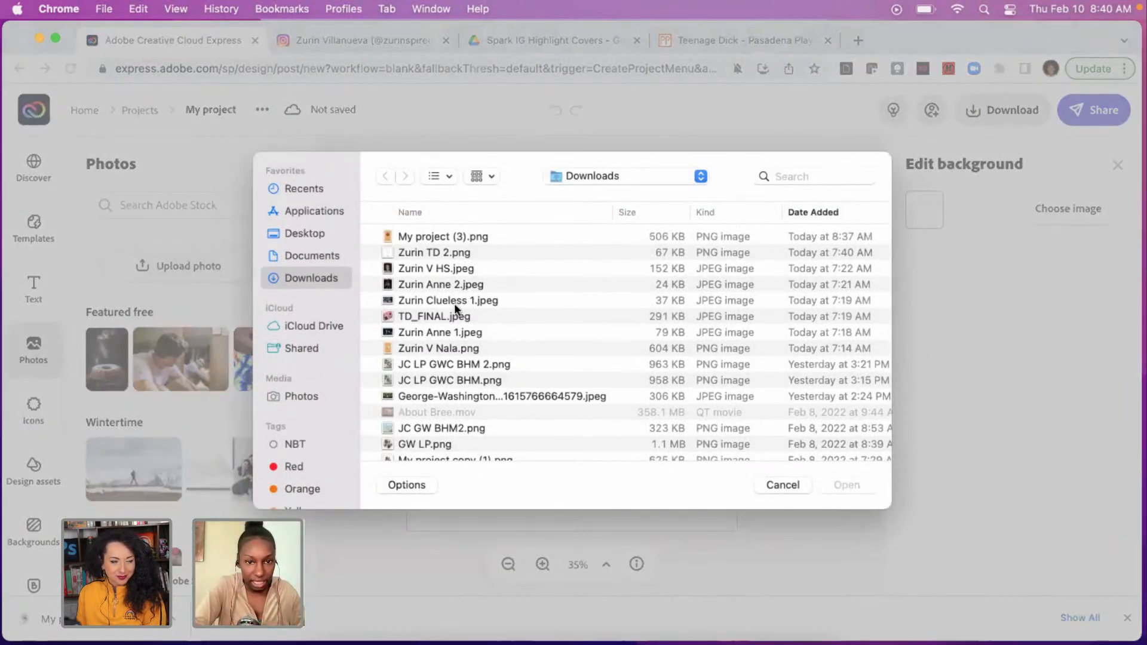
click(451, 332)
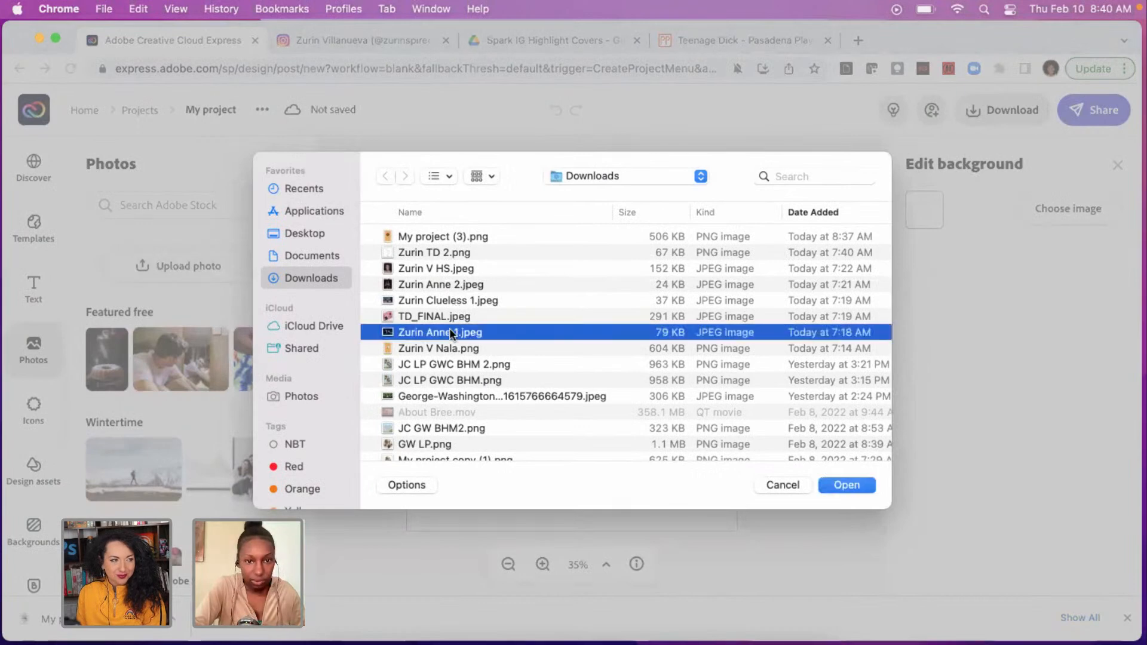
click(835, 487)
click(571, 415)
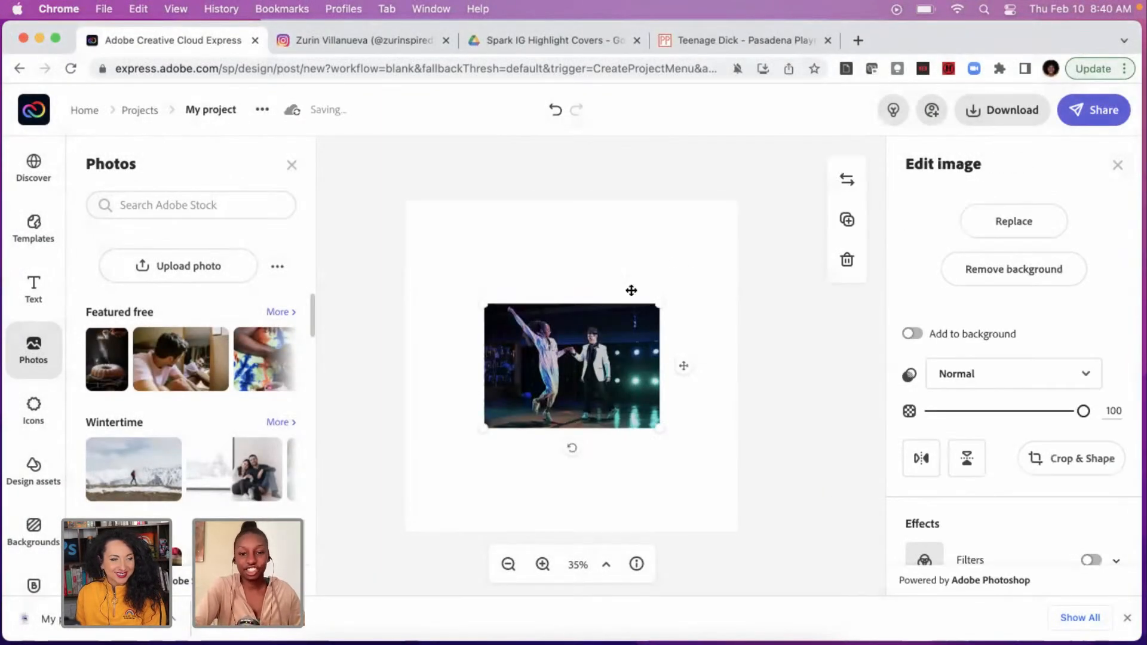
Enlarge the dancers photo past the canvas sides and align its upper edge with the canvas, keeping both dancers in frame.
drag(662, 302, 737, 200)
drag(484, 428, 426, 471)
drag(622, 350, 600, 397)
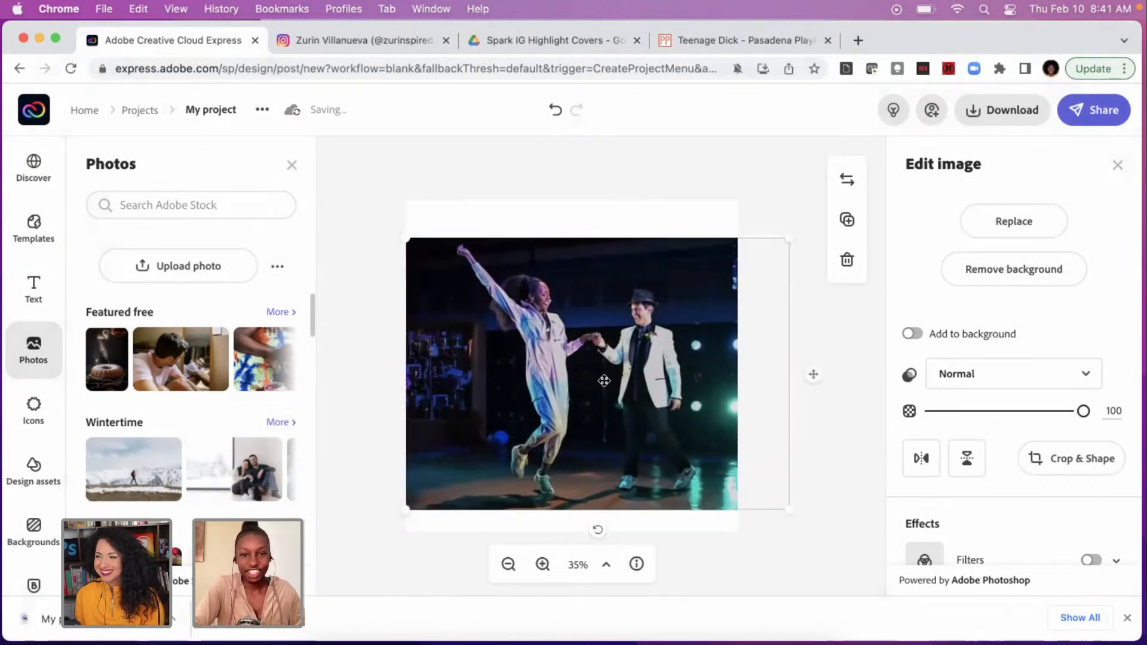
drag(788, 239, 817, 218)
drag(619, 281, 594, 283)
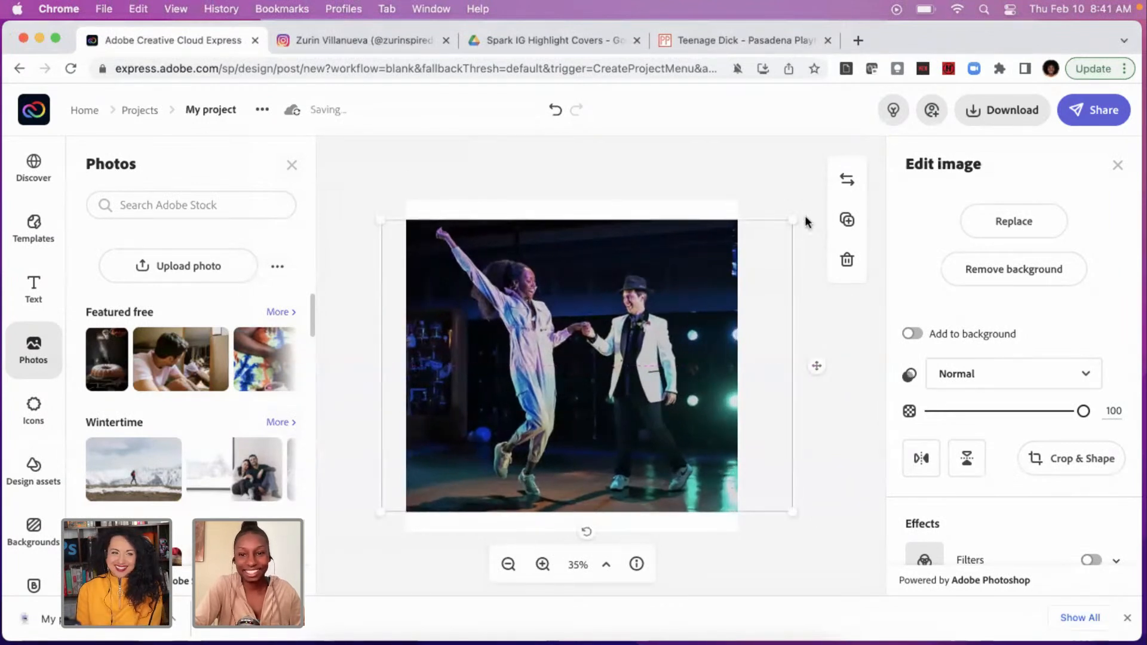
drag(796, 219, 817, 197)
drag(615, 268, 602, 267)
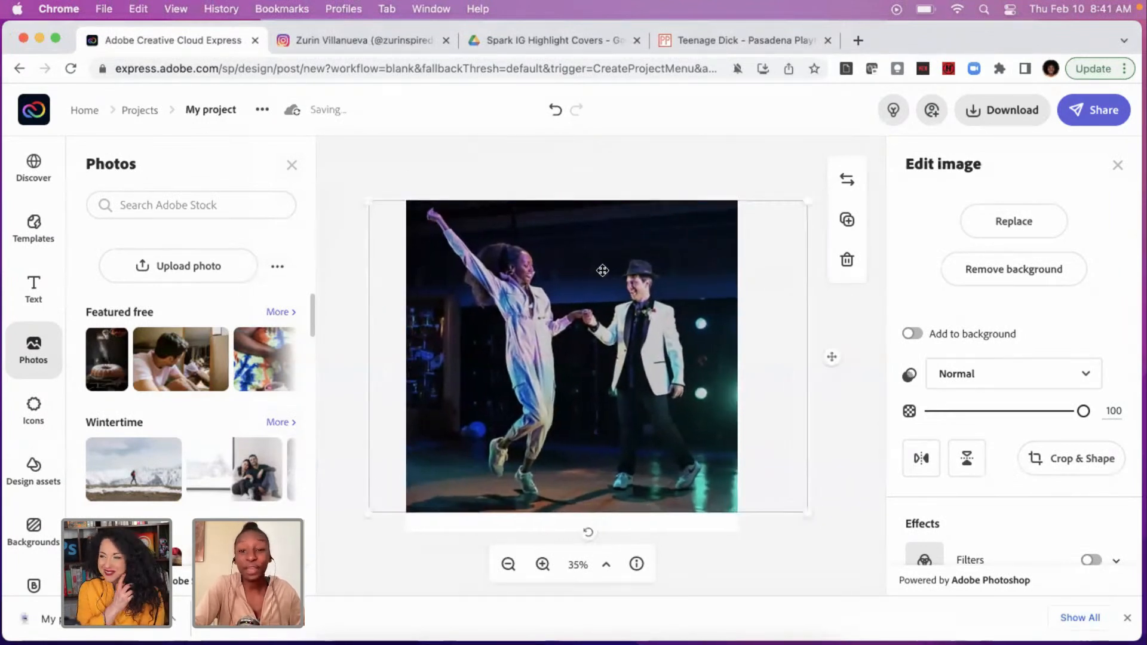
Remove the photo's background, set the cutout's erase brush size to 100, and accept the cutout.
click(1008, 271)
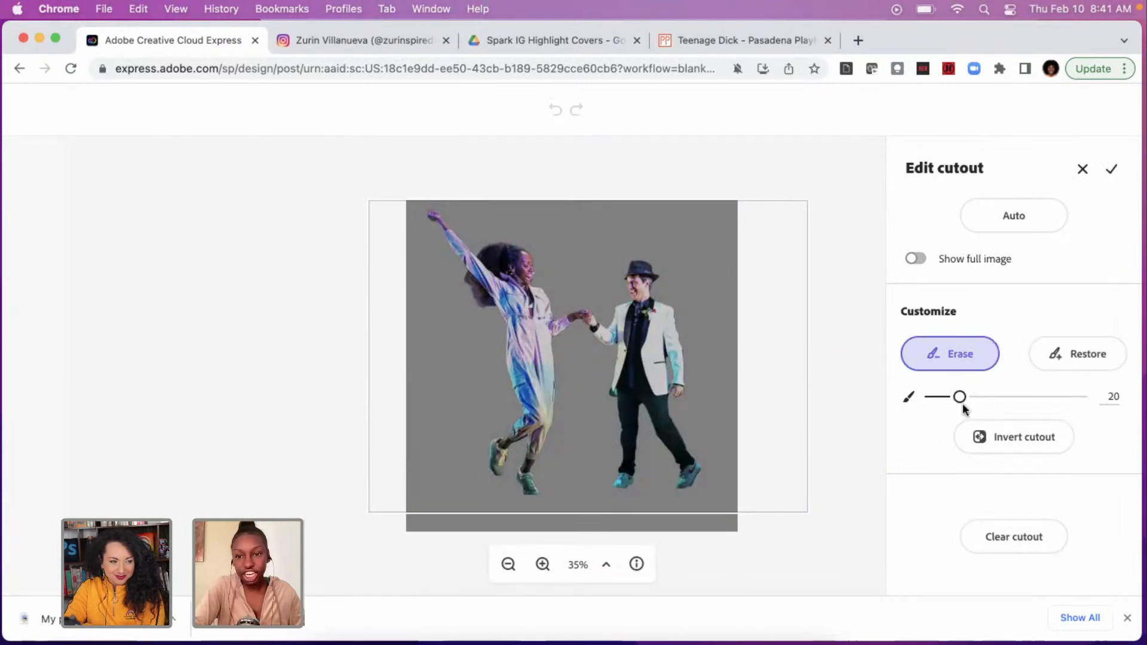
drag(959, 399, 1109, 396)
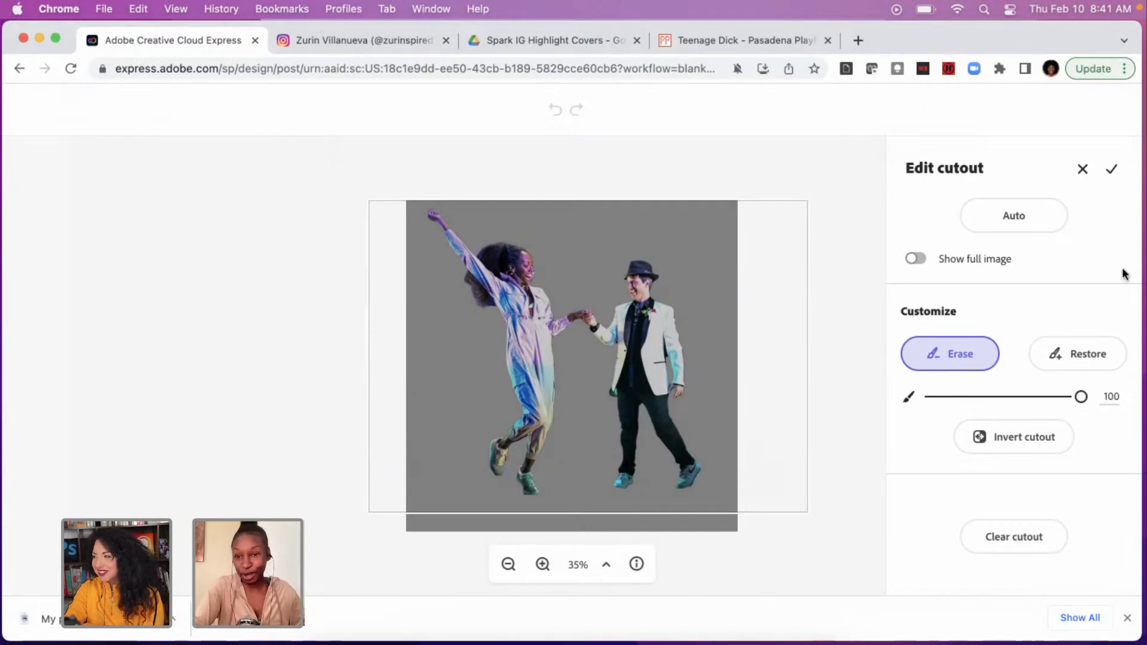
click(1111, 169)
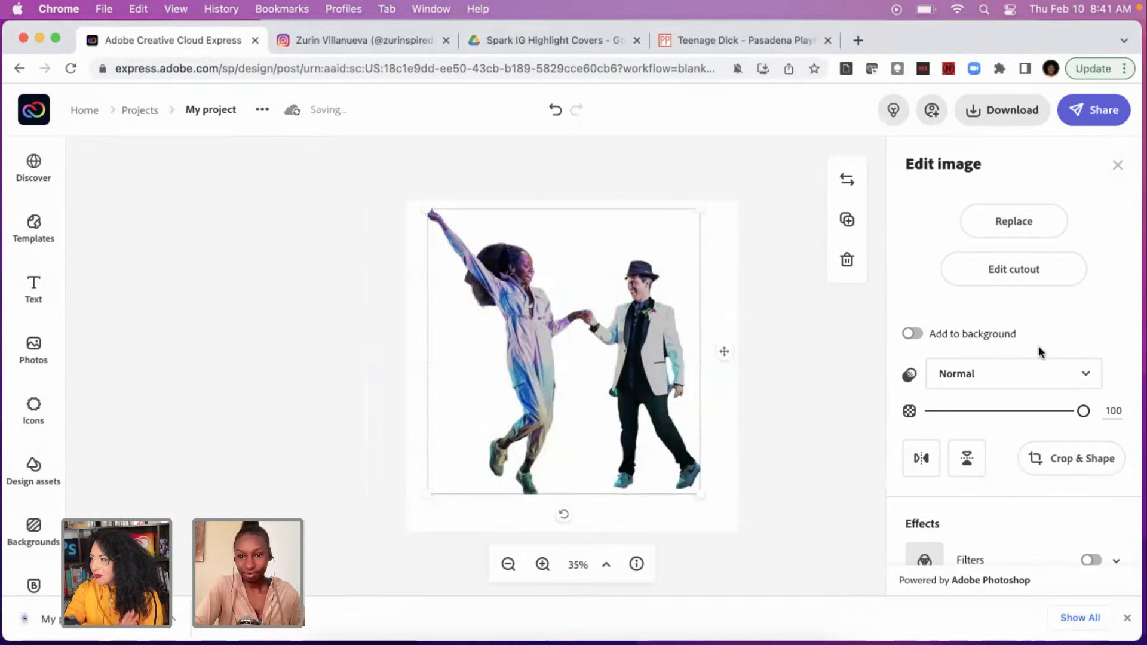
Erase the man in the hat from the cutout with the size 100 brush, apply the cutout, and clear the selection.
click(1034, 278)
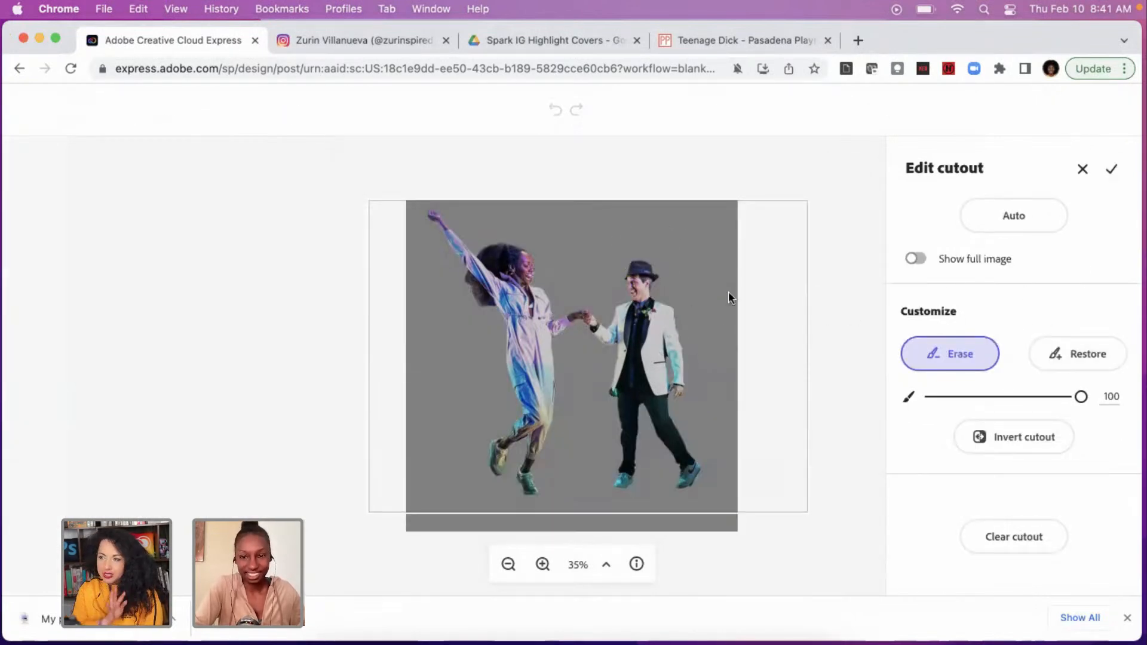
click(653, 244)
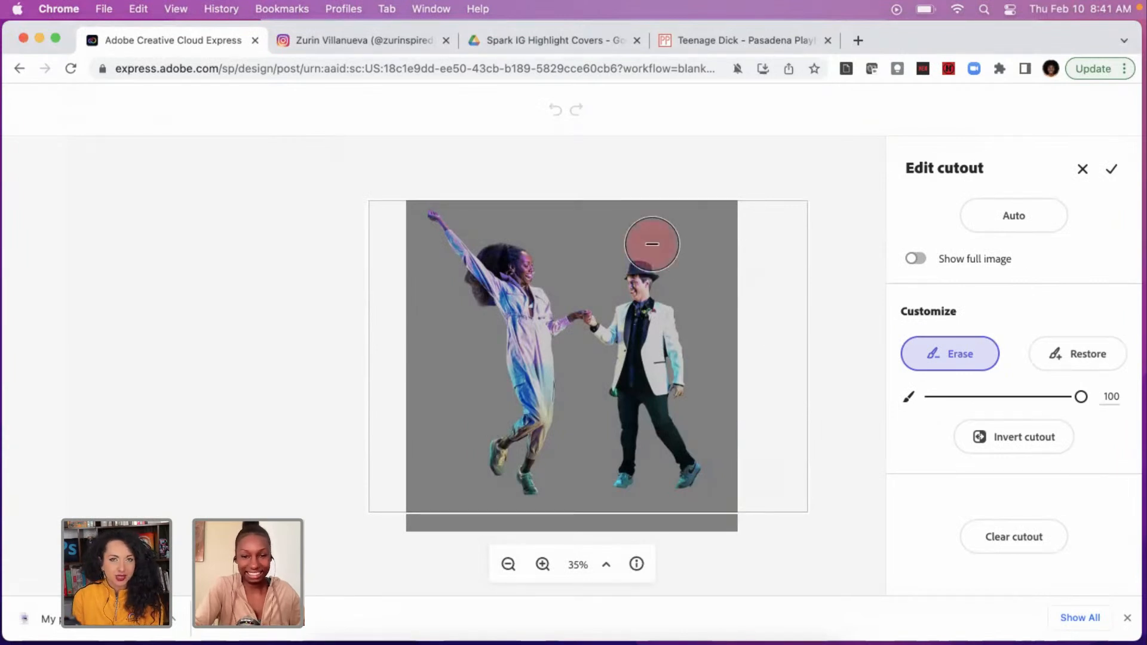
click(640, 234)
mouse_move(641, 234)
mouse_down()
mouse_move(638, 432)
mouse_move(634, 299)
mouse_move(618, 438)
mouse_move(621, 305)
mouse_move(630, 444)
mouse_move(654, 202)
mouse_move(672, 425)
mouse_move(677, 358)
mouse_move(686, 461)
mouse_move(684, 343)
mouse_move(683, 469)
mouse_move(661, 341)
mouse_move(635, 462)
mouse_move(634, 375)
mouse_move(619, 452)
mouse_move(618, 328)
mouse_up()
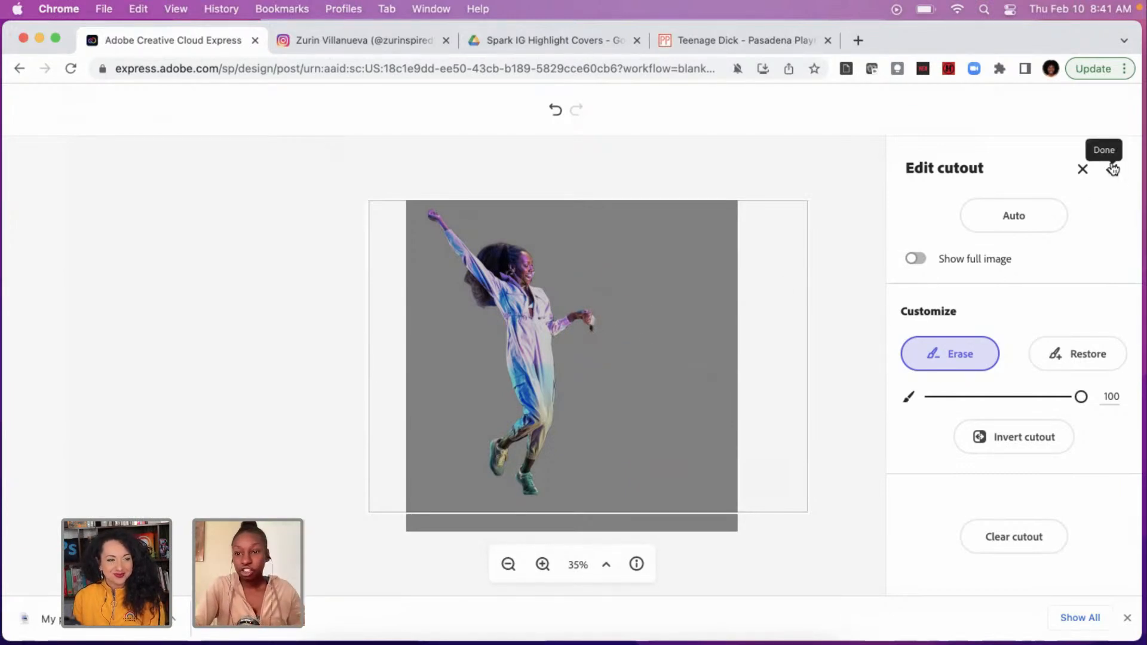
click(1094, 358)
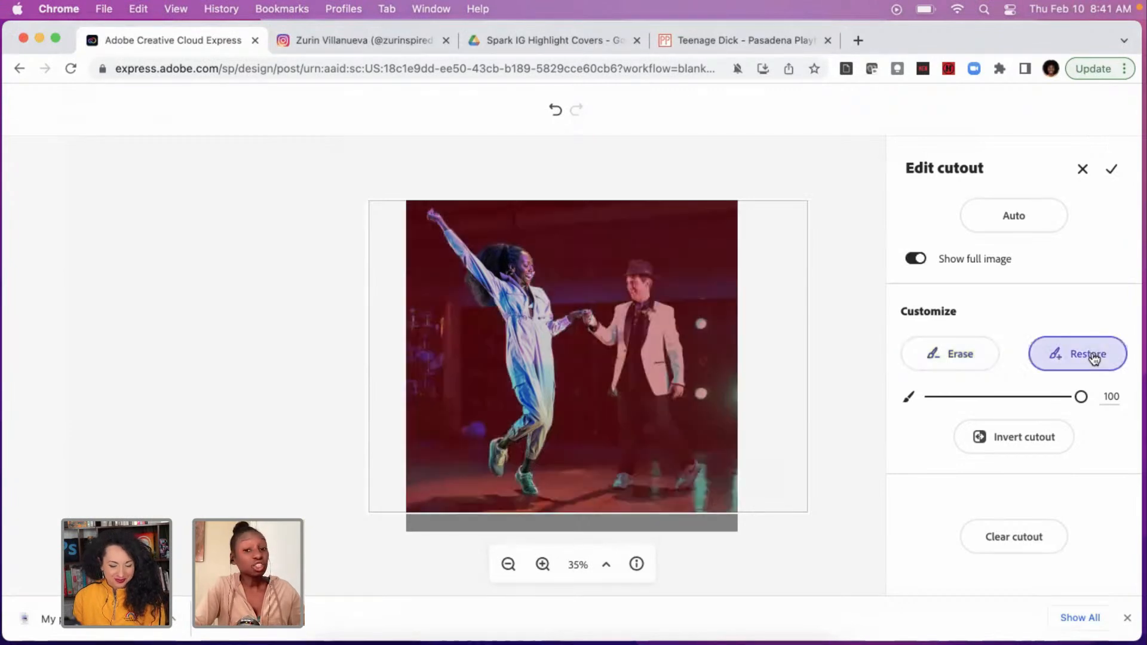
click(1112, 168)
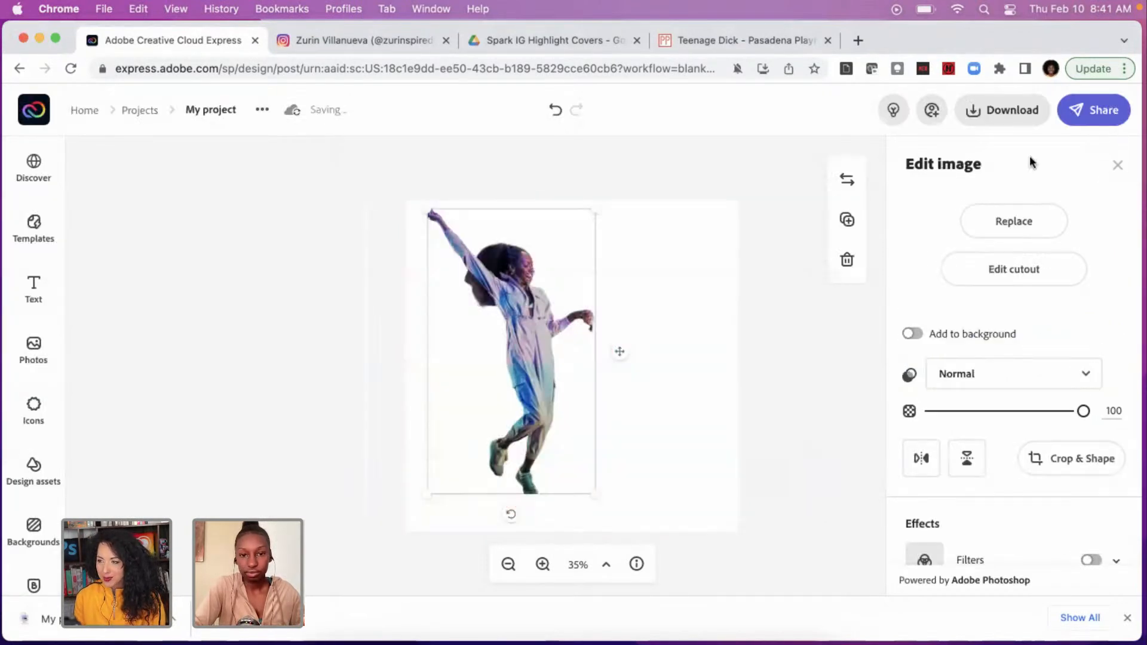
click(798, 422)
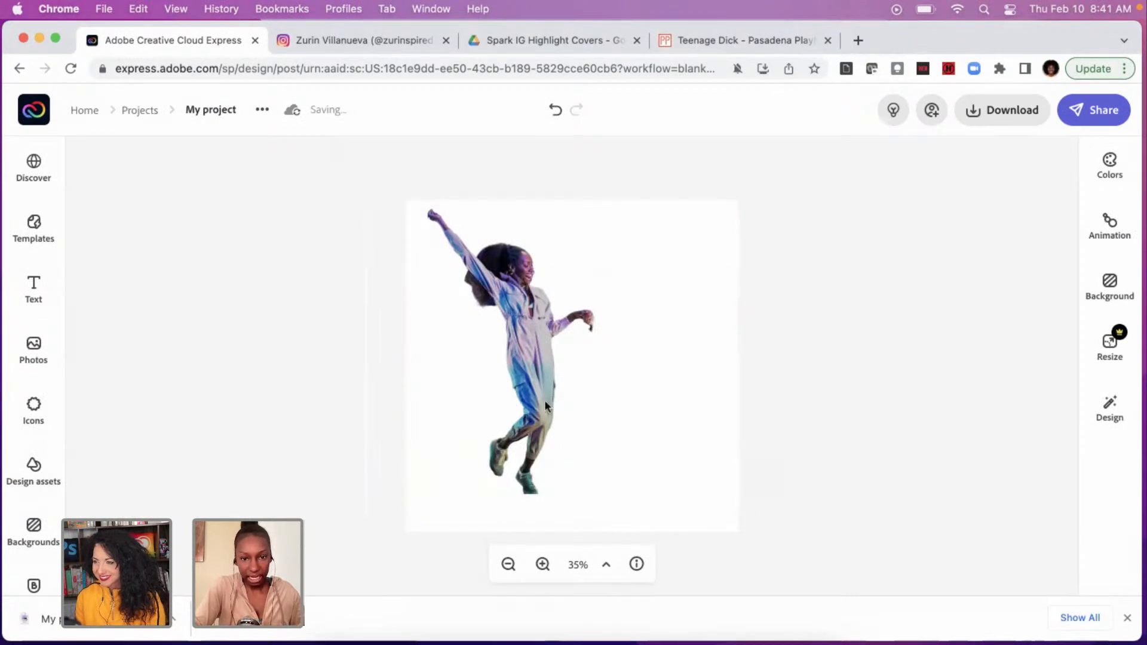
Enlarge the dancing woman cutout so her raised hand meets the canvas's upper-left corner and her lower legs run off the canvas.
click(591, 328)
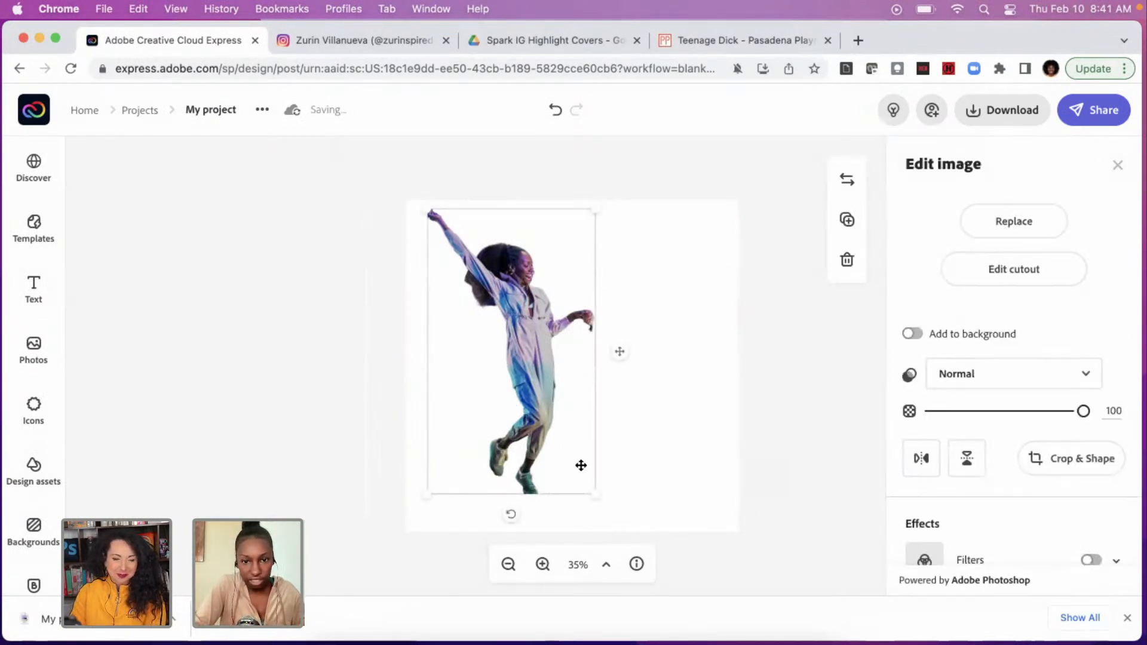
drag(600, 501, 716, 560)
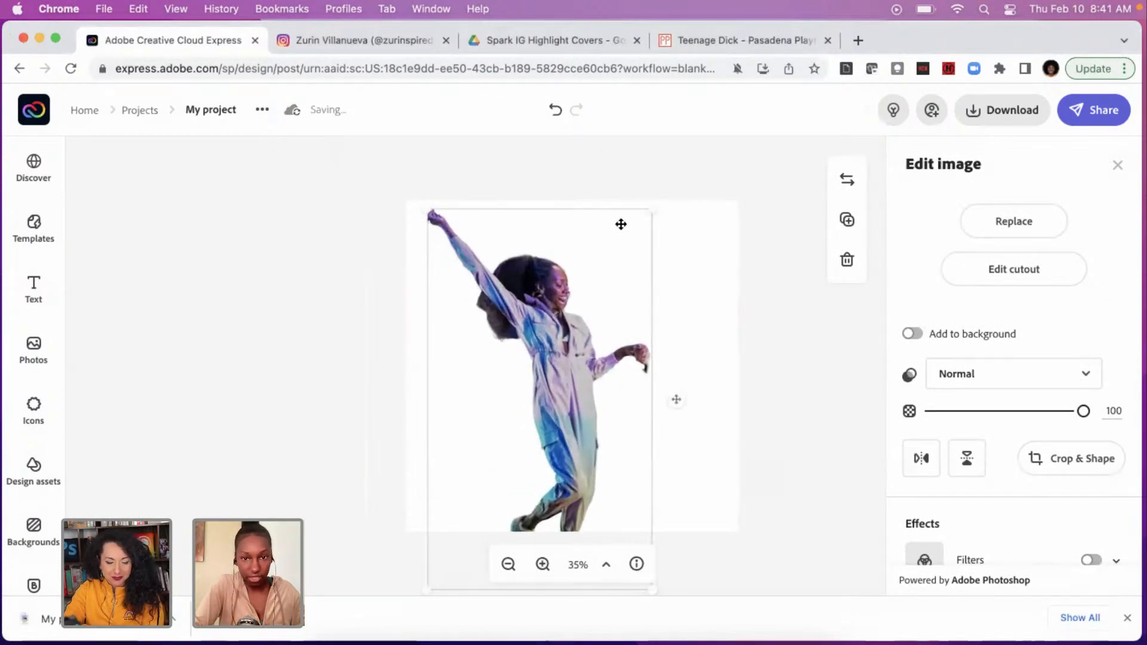
drag(651, 209, 710, 199)
drag(558, 328, 549, 352)
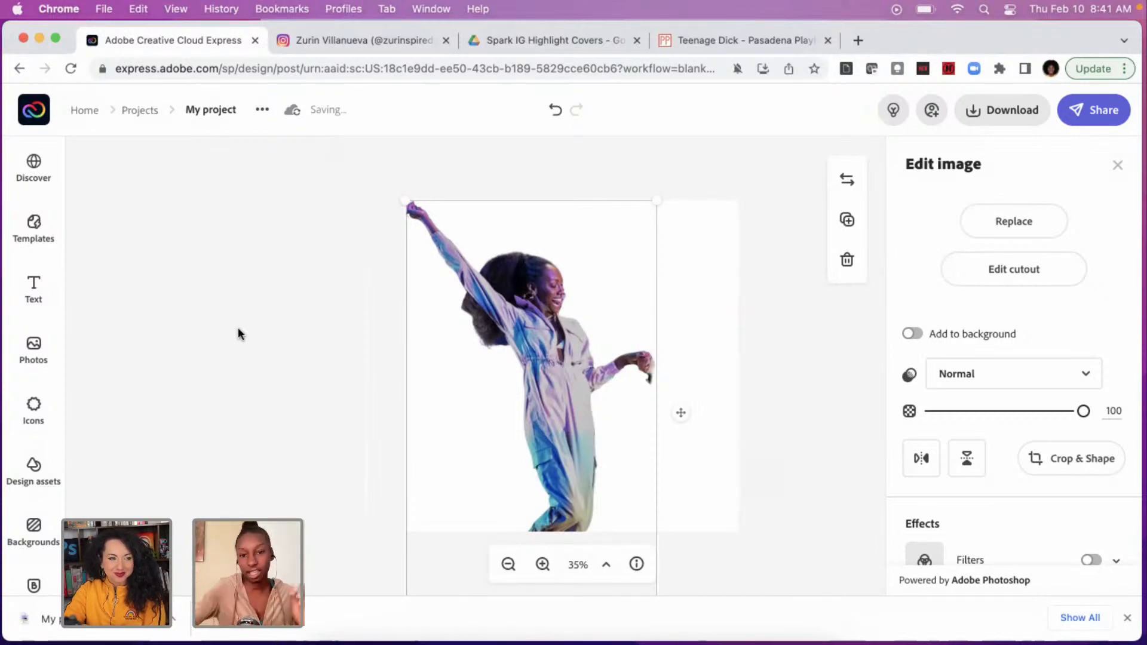
click(142, 332)
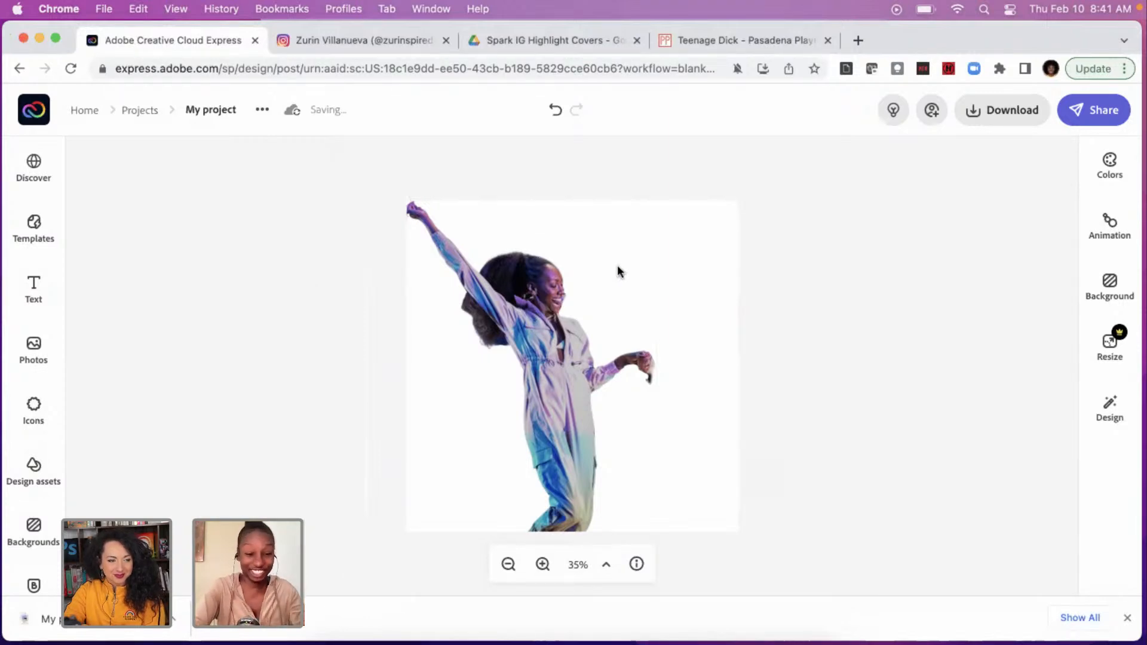
Set the canvas background colour to black (#000000).
click(661, 234)
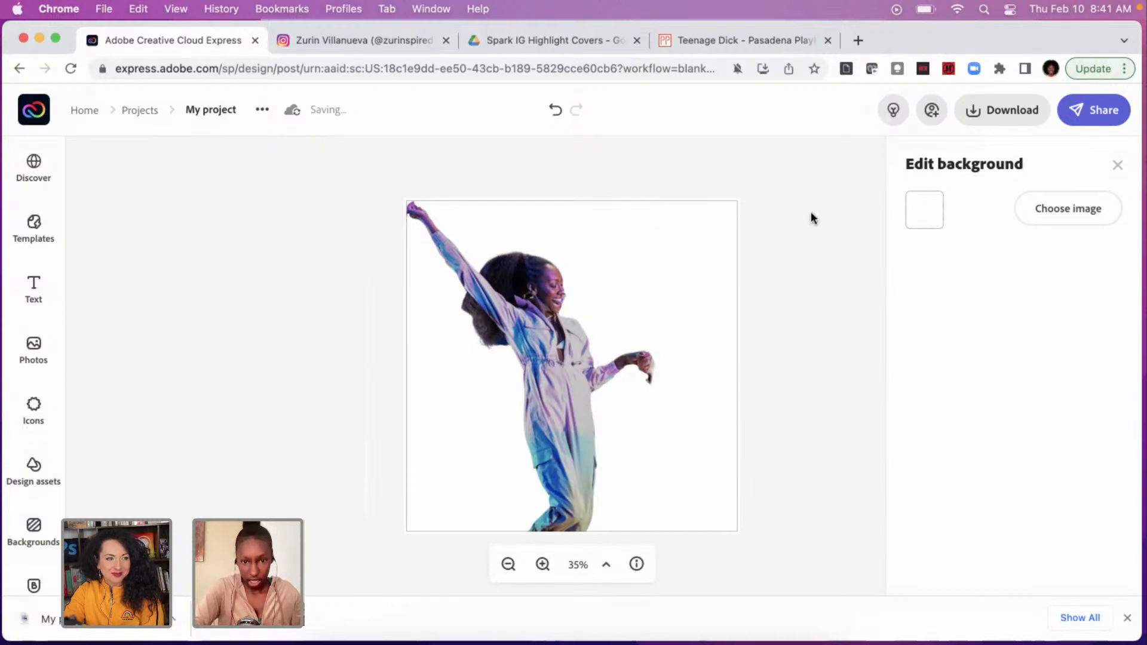
click(926, 213)
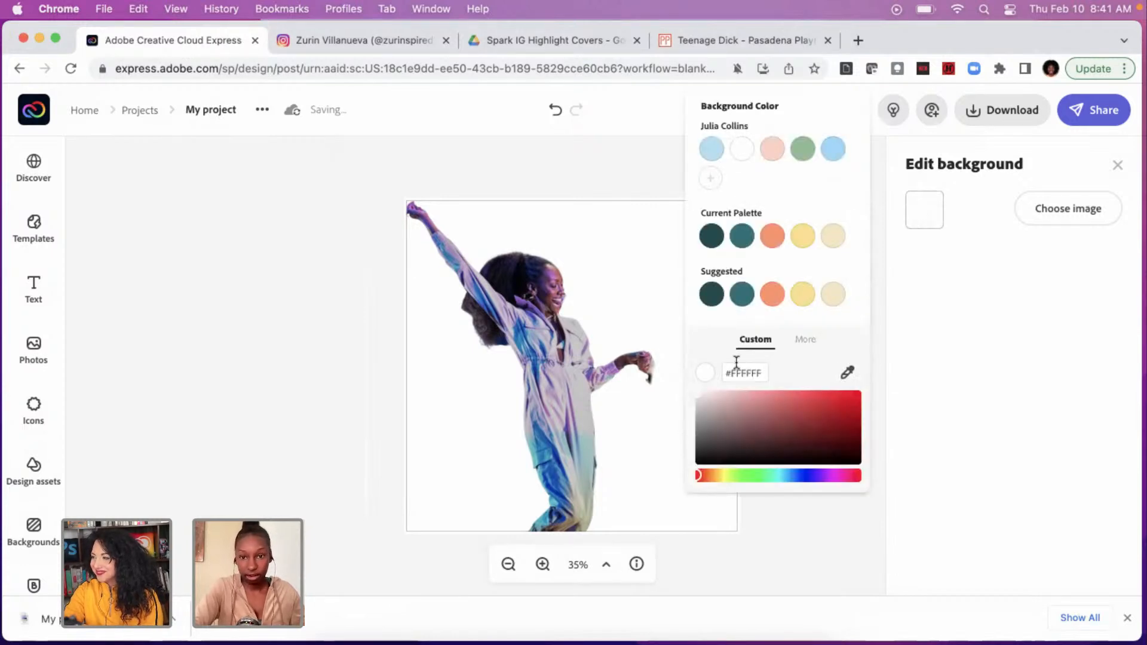
drag(700, 394, 694, 474)
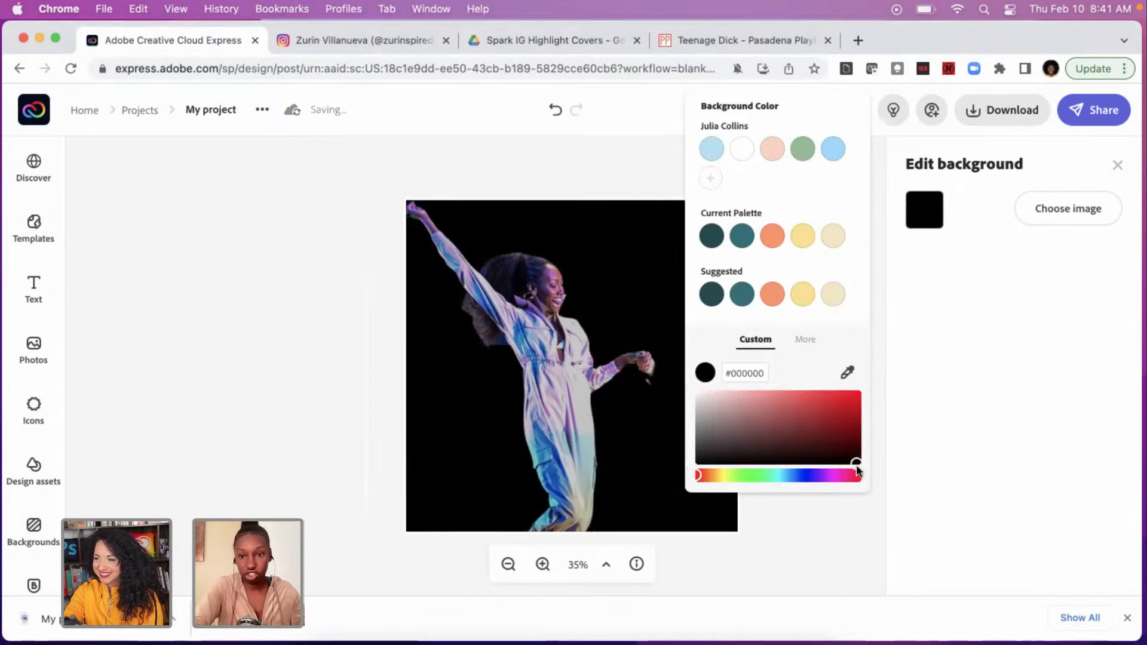
click(894, 469)
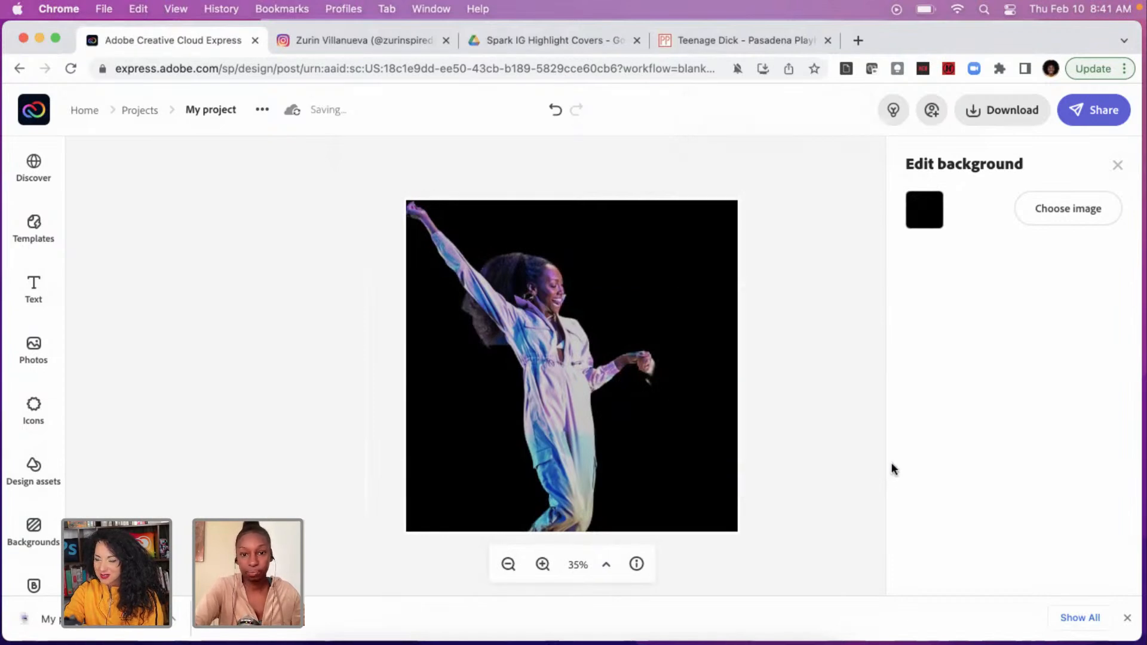
click(840, 451)
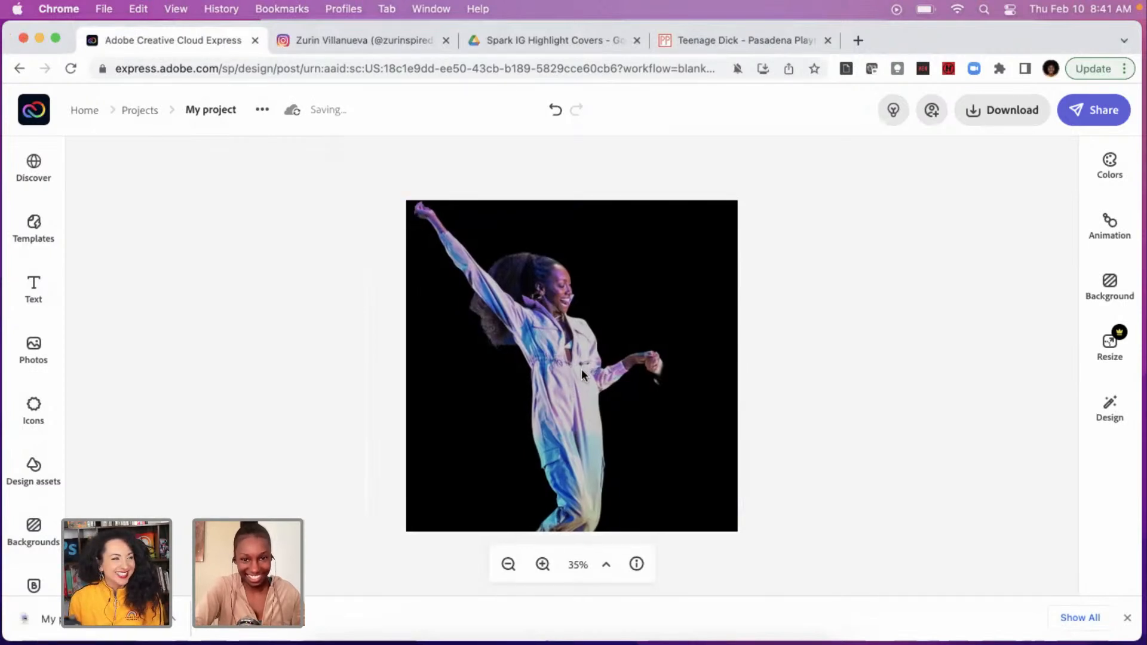
Erase the leftover piece of the man's hand beside the woman's lower hand using erase brush size 12, and close the cutout editing.
click(661, 370)
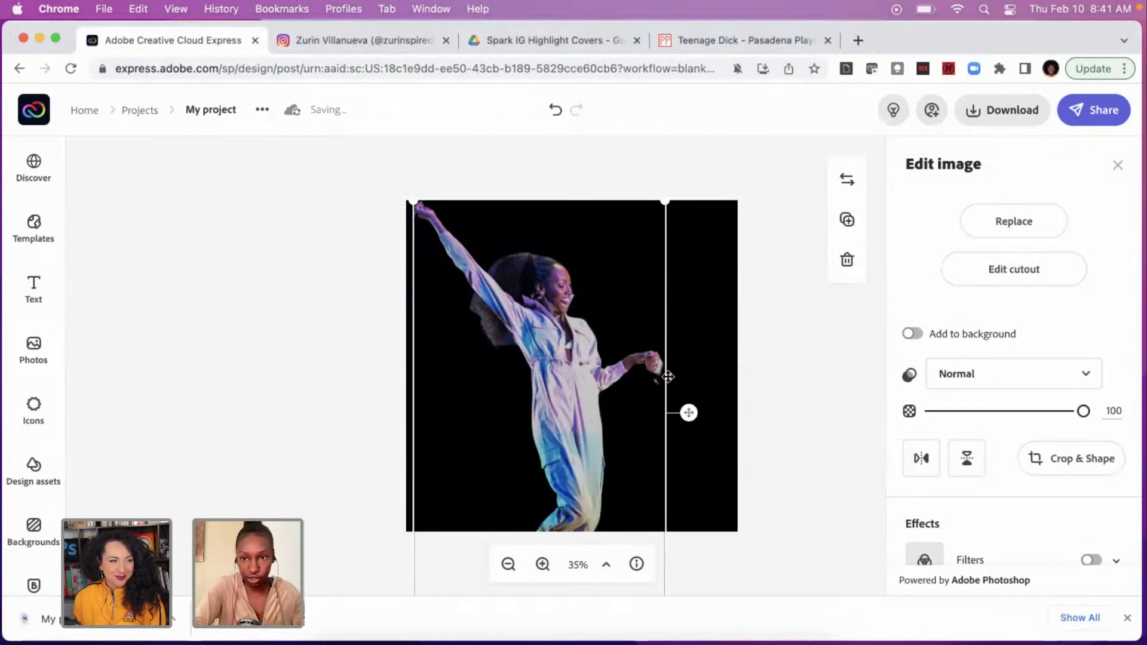
click(990, 268)
click(1049, 365)
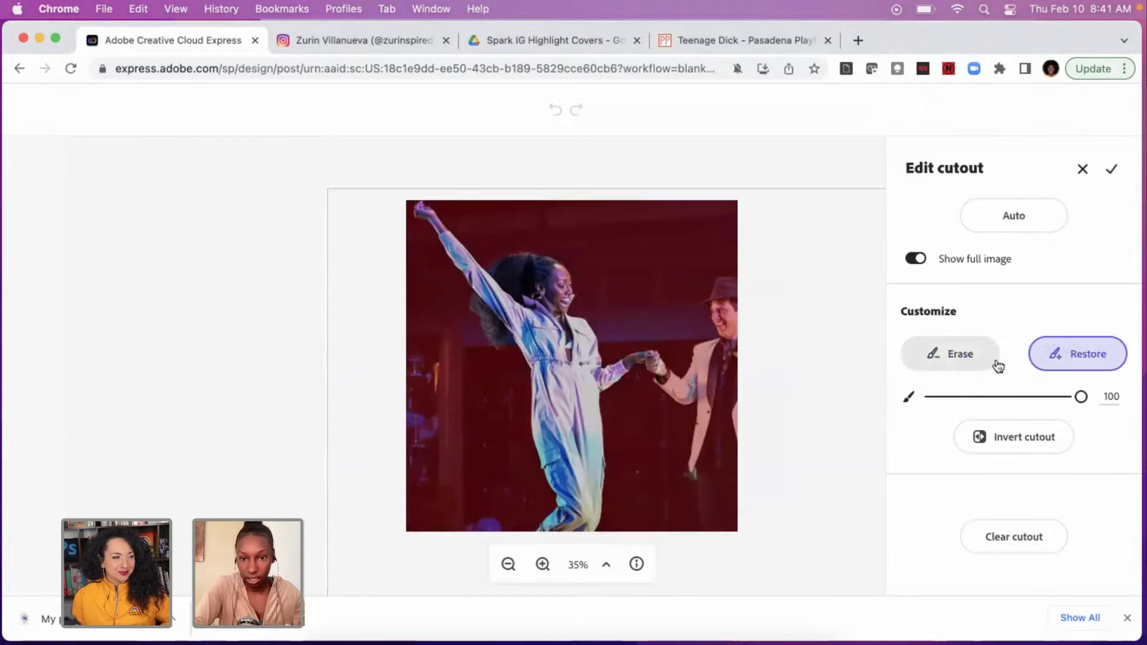
click(973, 353)
drag(1081, 396, 948, 397)
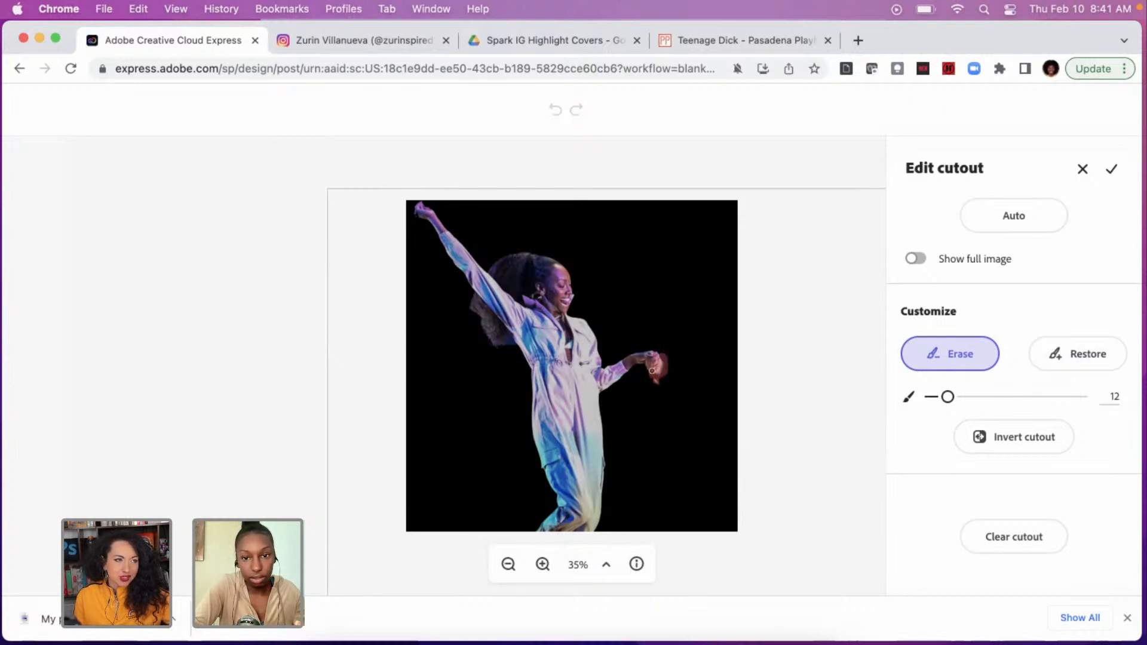
drag(652, 372, 662, 387)
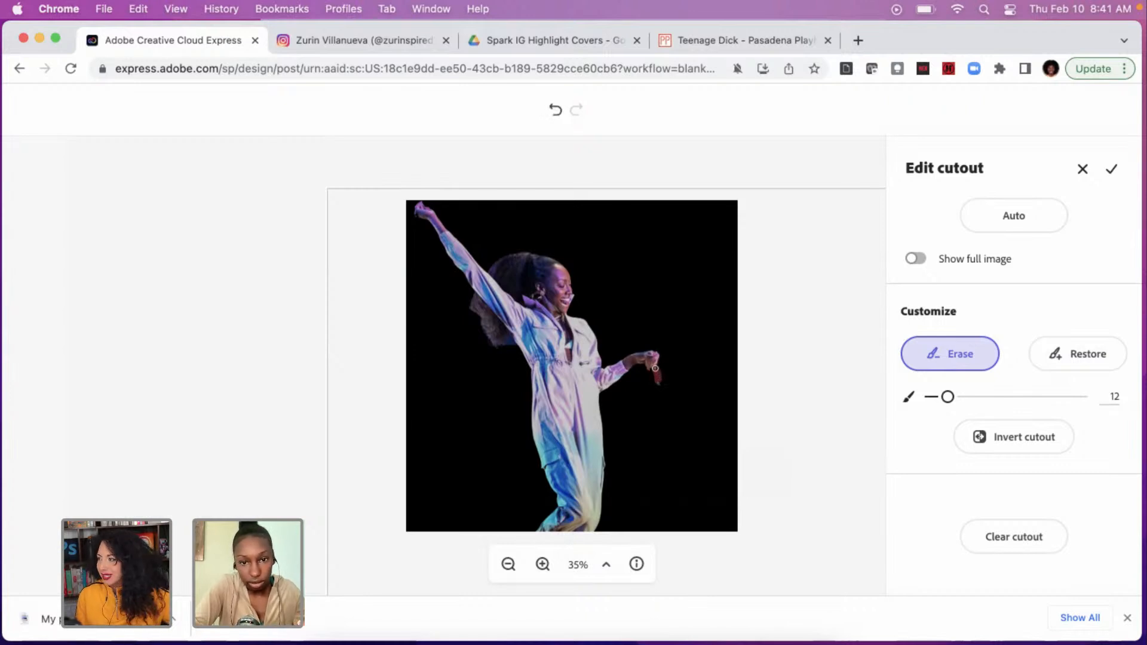
drag(656, 369, 657, 371)
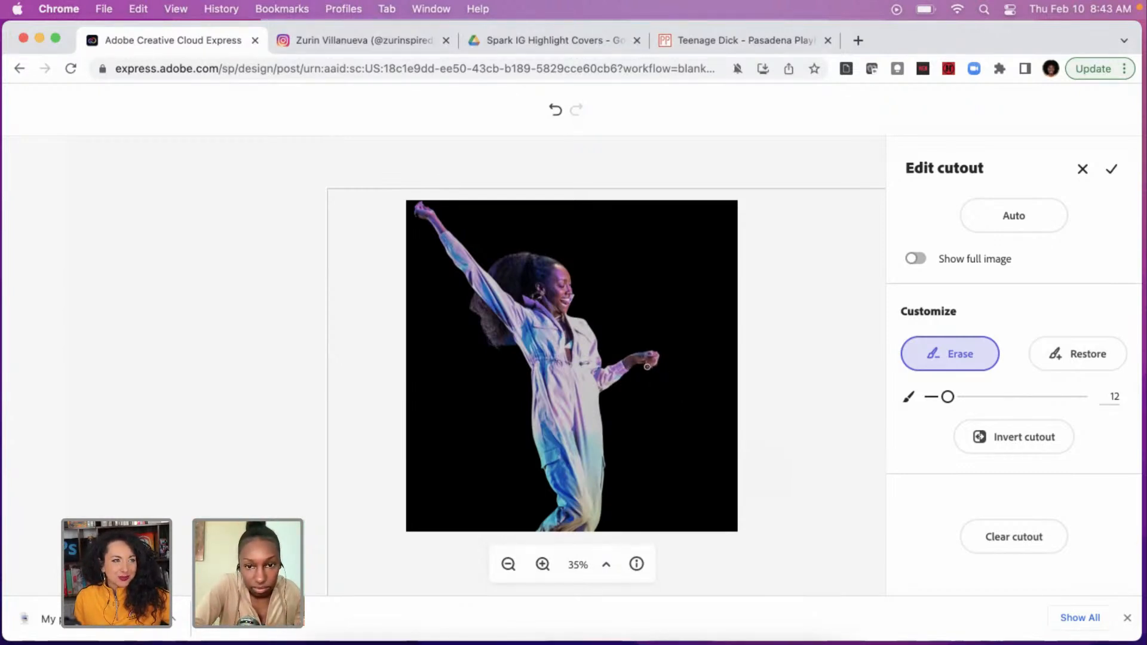
click(659, 363)
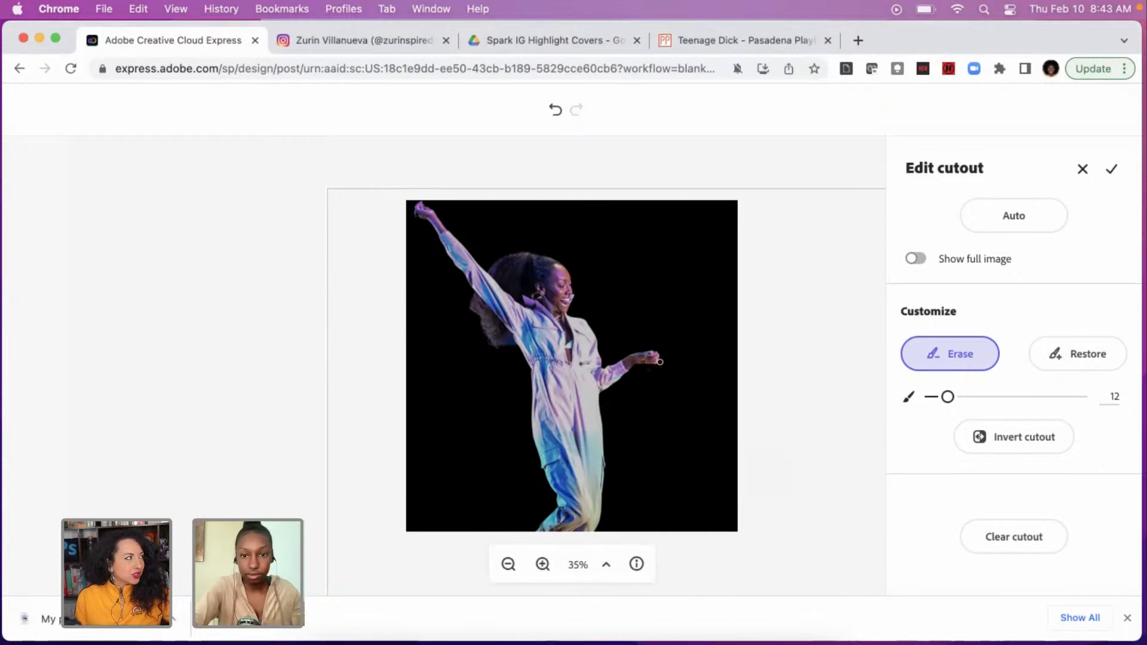
click(793, 346)
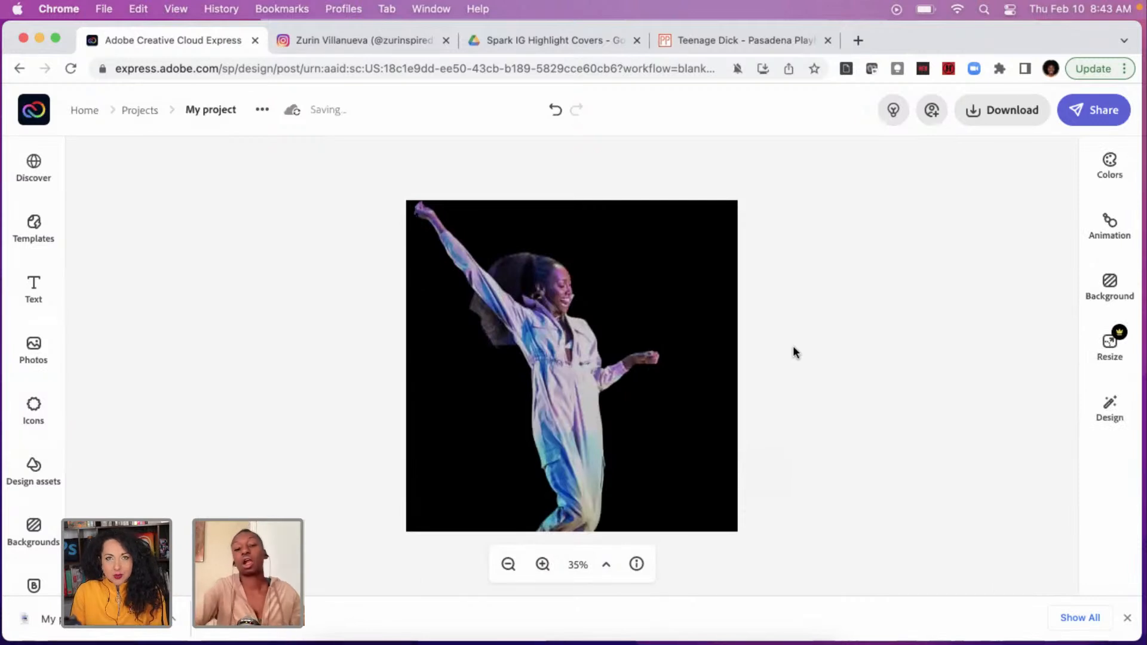
Apply the Duotone filter effect to the dancing woman cutout.
click(590, 382)
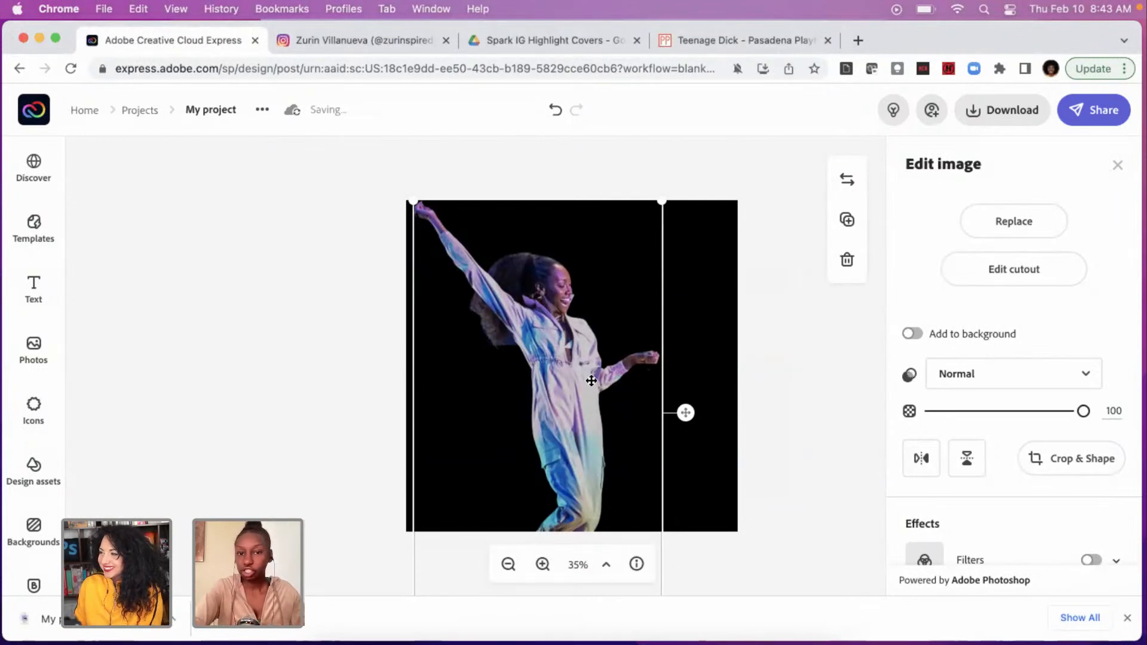
scroll(988, 390, down, 2)
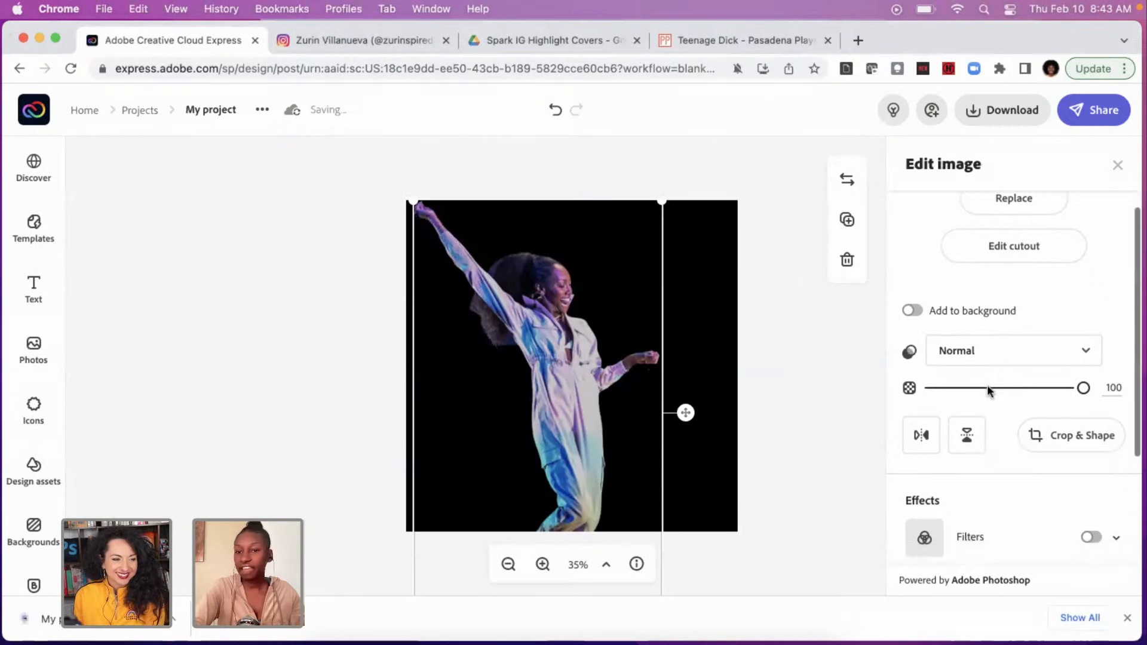
scroll(980, 395, down, 4)
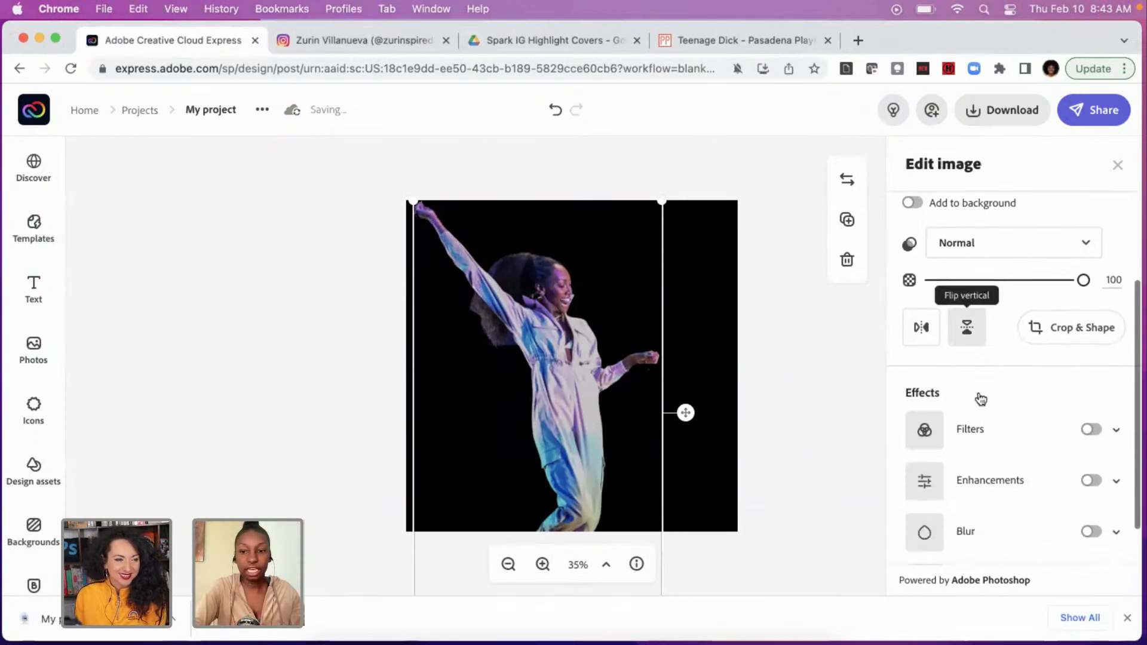
scroll(981, 397, down, 1)
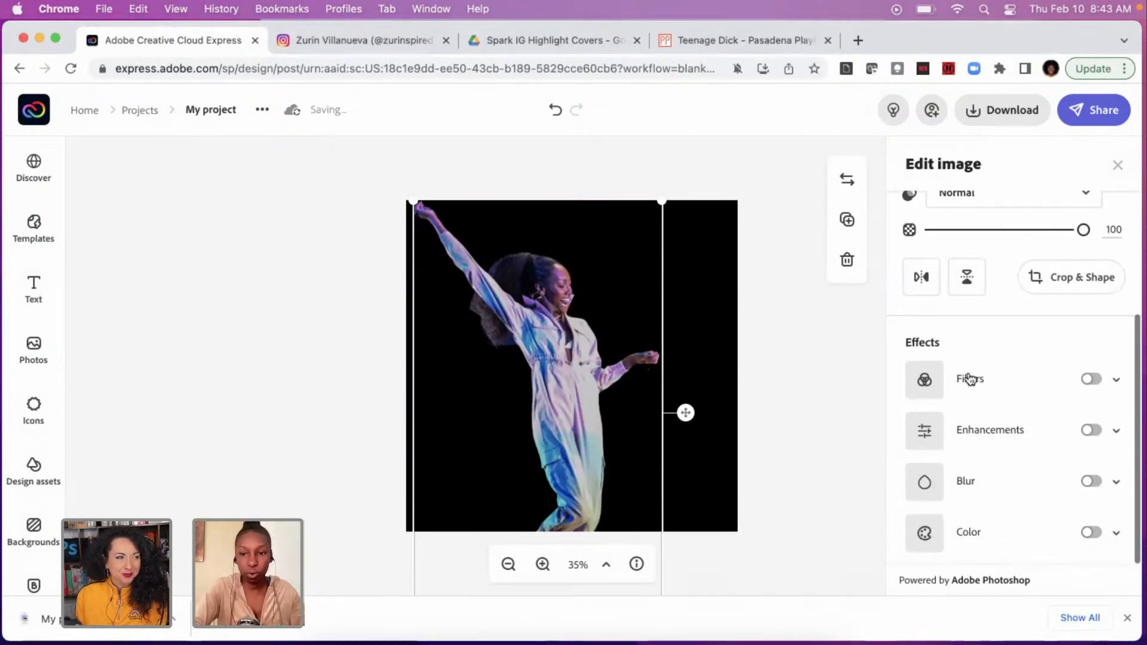
click(969, 378)
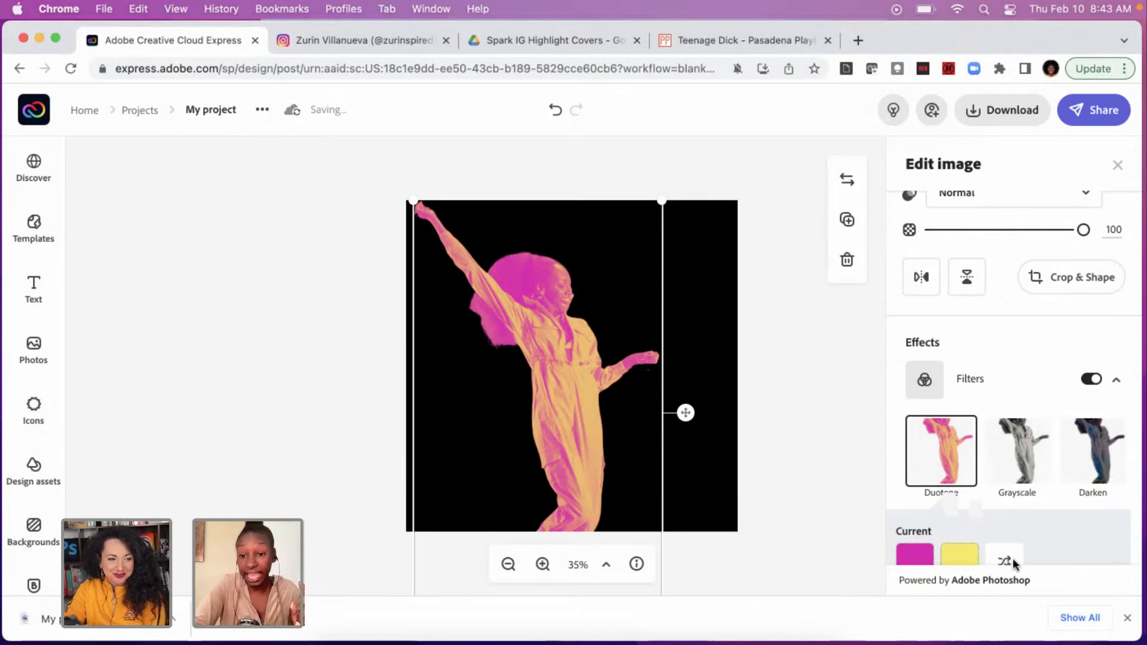
click(806, 496)
click(531, 358)
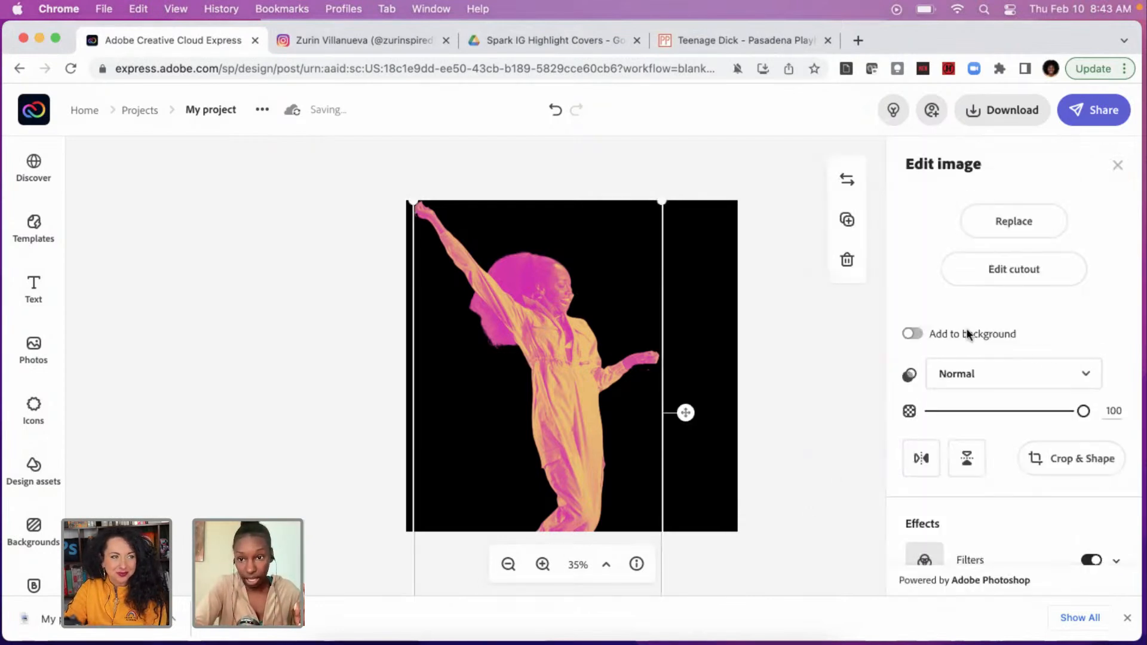
scroll(1049, 367, down, 2)
scroll(1051, 371, down, 2)
click(972, 399)
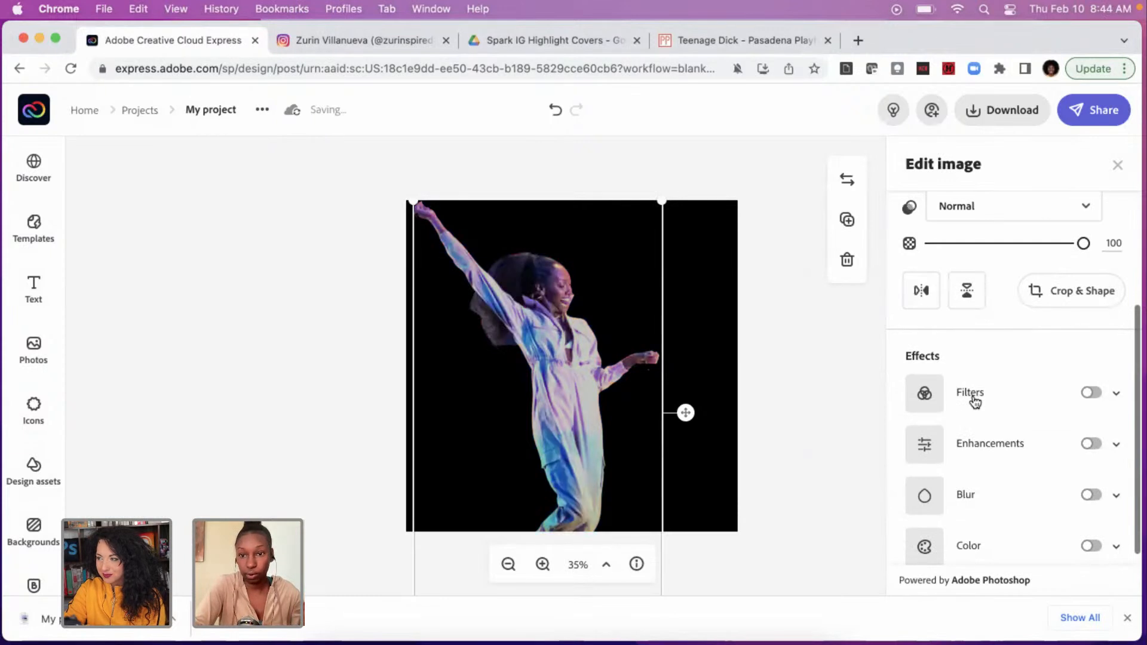
scroll(950, 430, down, 5)
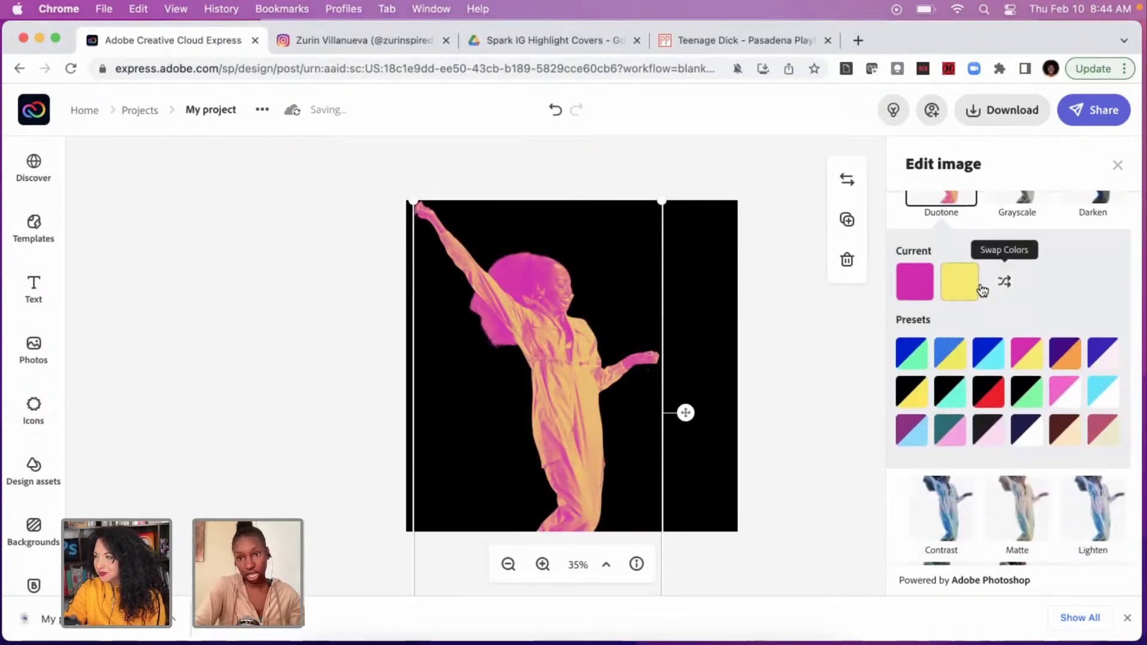
Set both the duotone highlights and shadows colours to white (#FFFFFF), turning the cutout into a white silhouette, and clear the selection.
click(959, 289)
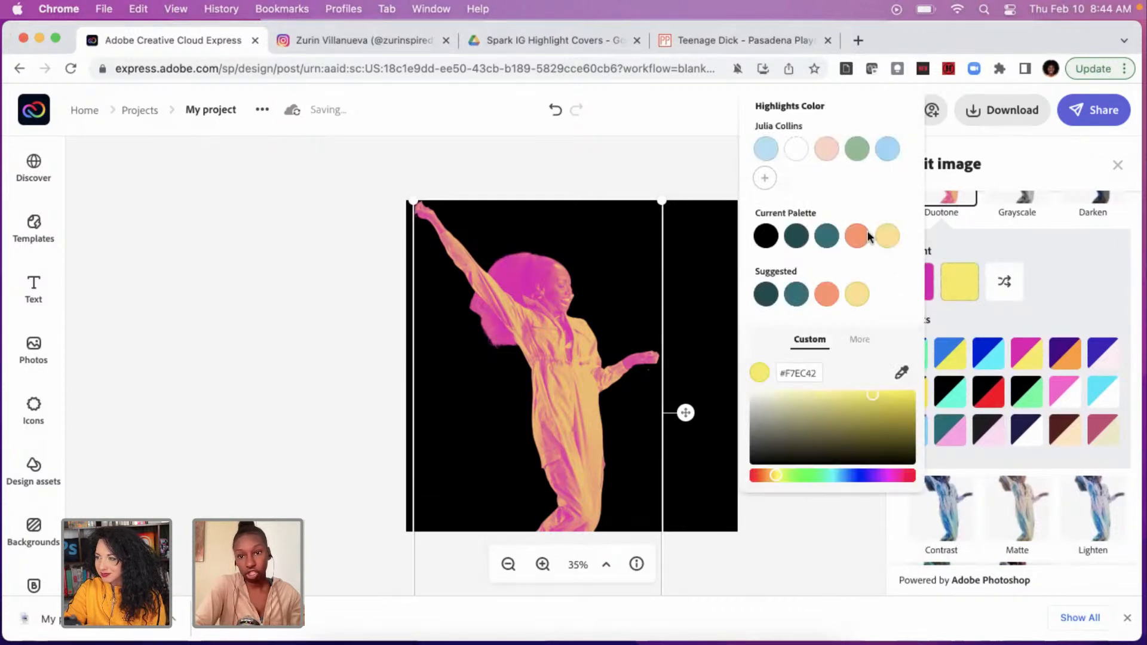
click(796, 149)
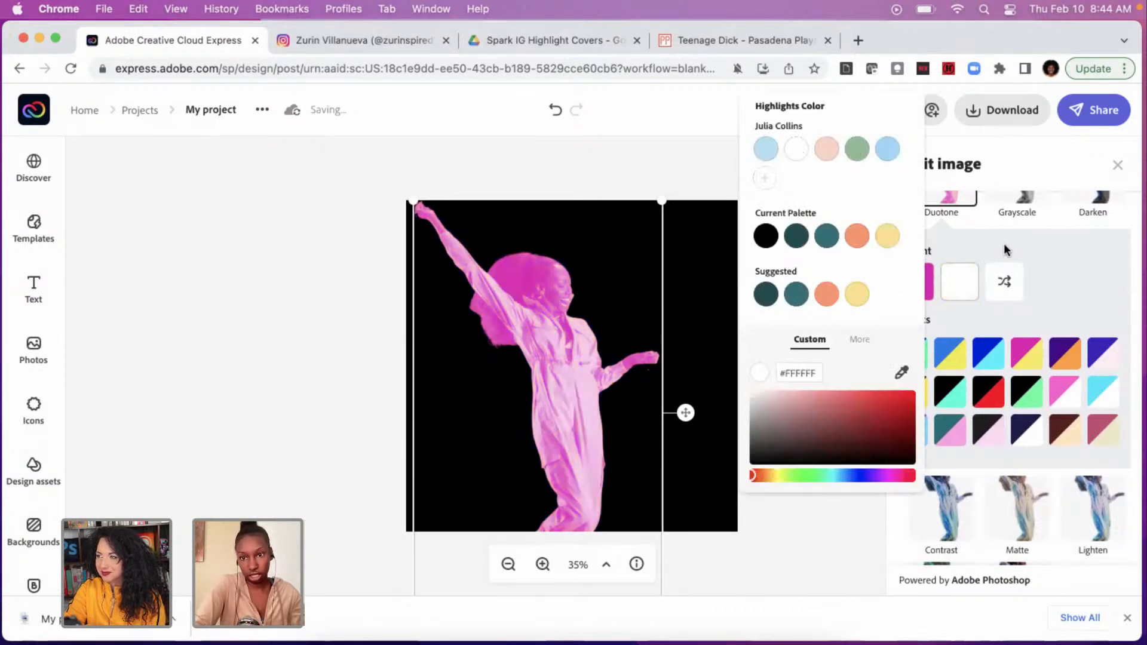
click(919, 278)
click(919, 278)
click(752, 151)
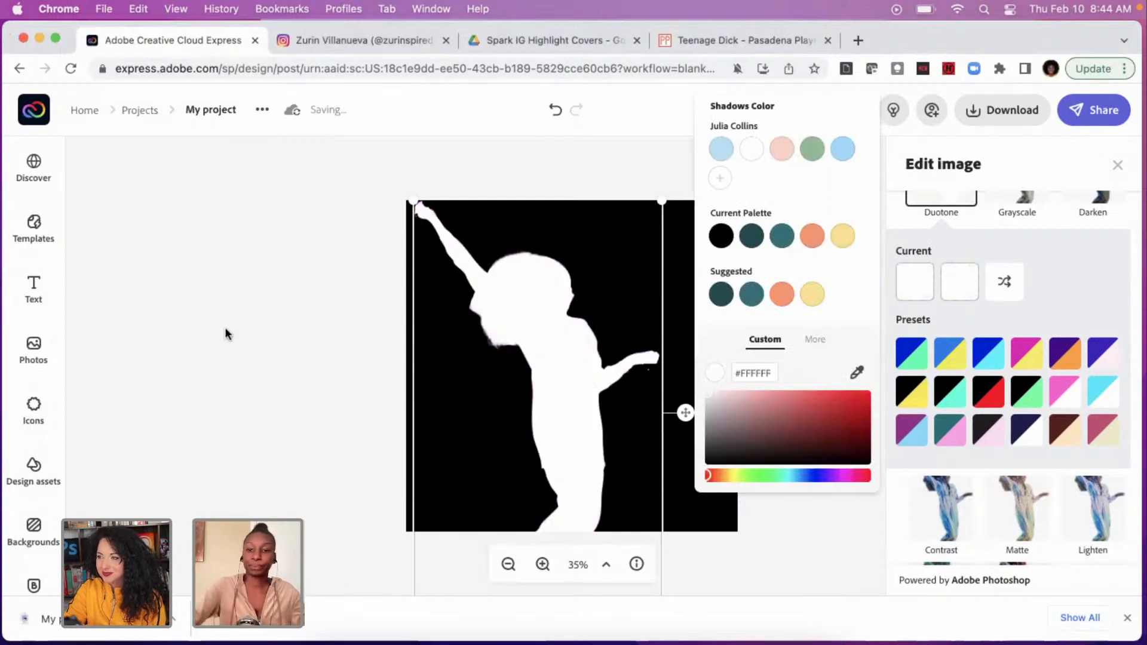
click(295, 168)
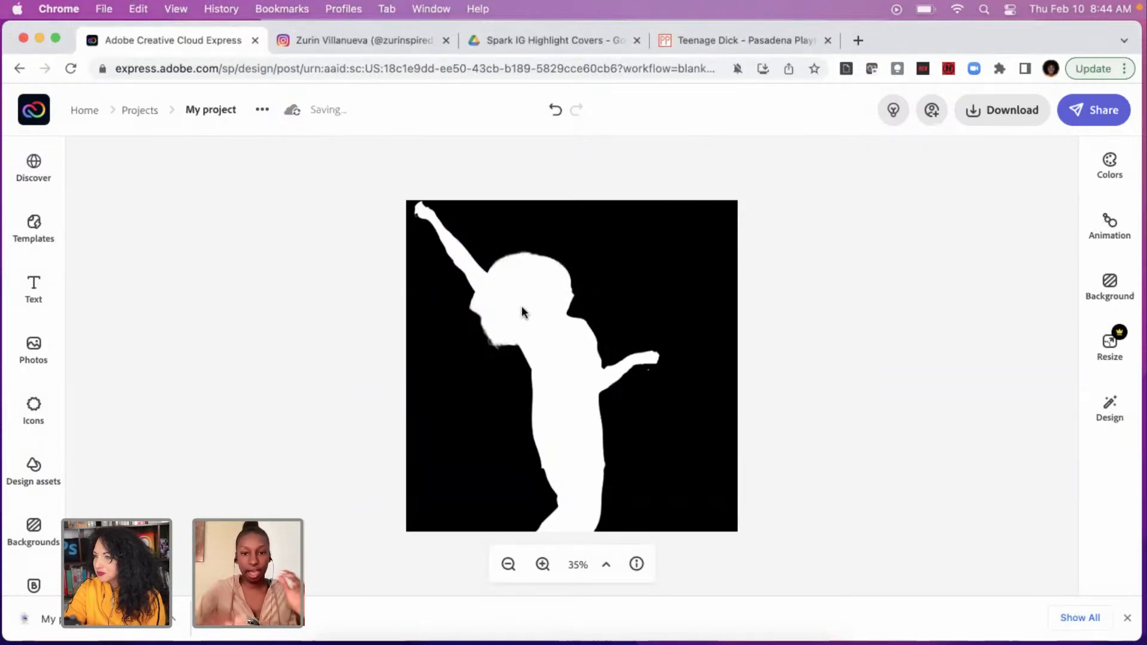
Shrink the white silhouette and position it near the canvas centre so the whole figure, including both feet, fits inside the canvas.
click(590, 362)
drag(662, 202, 644, 232)
drag(555, 345, 586, 313)
drag(675, 200, 635, 269)
drag(550, 343, 572, 311)
drag(664, 225, 640, 266)
drag(553, 363, 558, 328)
click(280, 317)
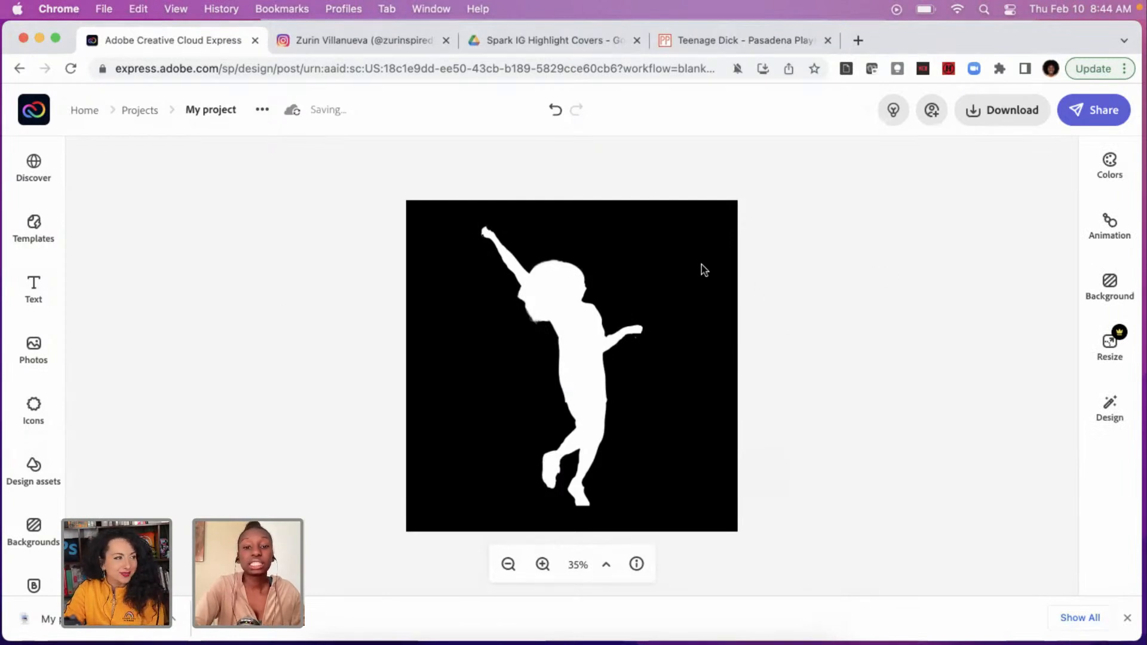
Download the silhouette design as a PNG with a transparent background.
click(815, 226)
click(1003, 110)
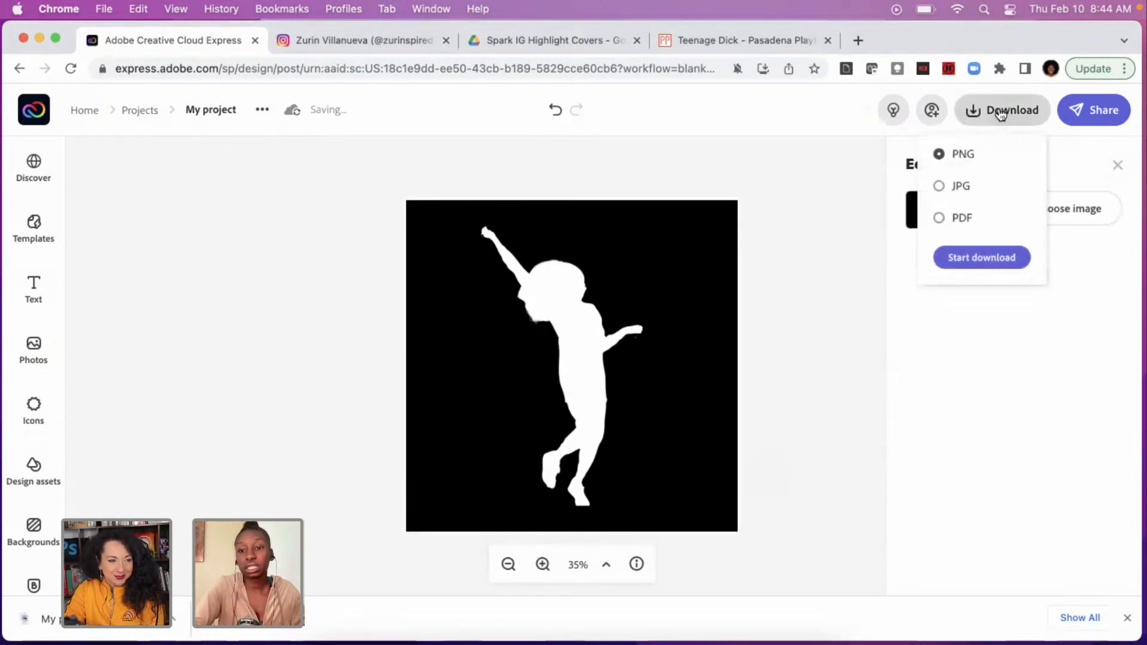
click(955, 257)
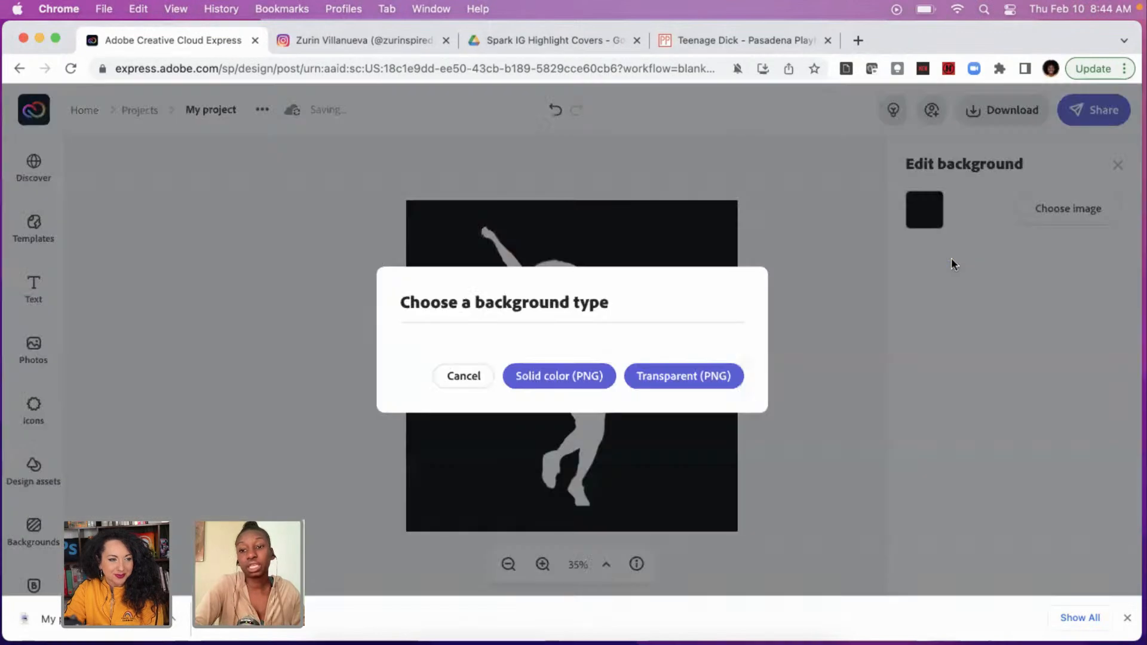
click(725, 383)
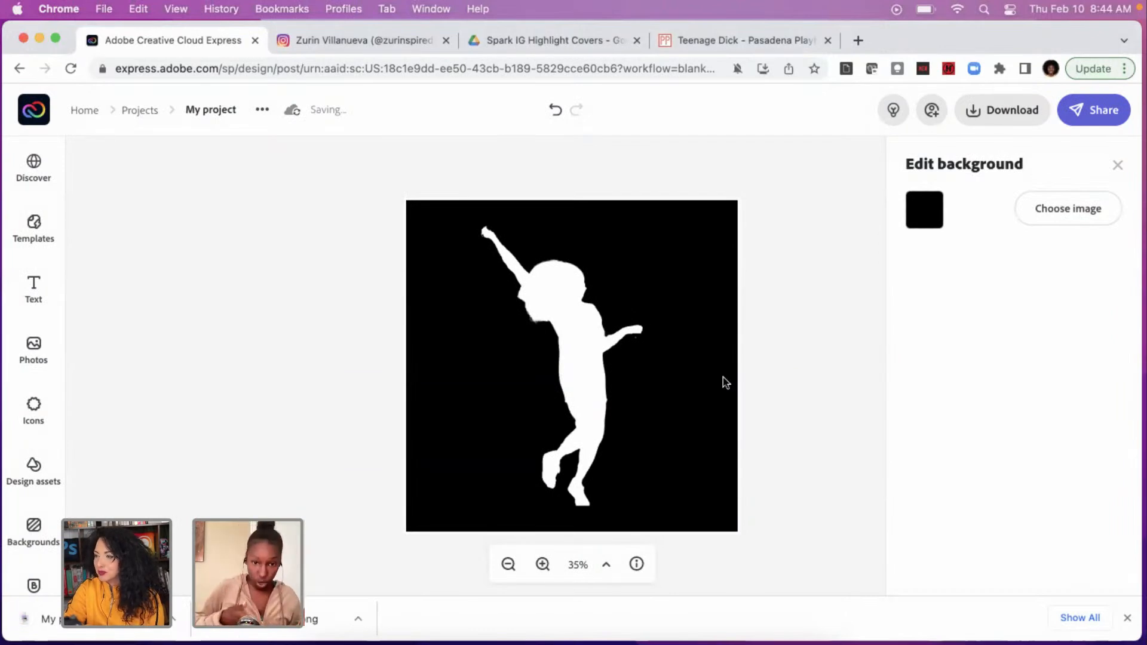
Open the projects page (express.adobe.com/sp/projects) in a new browser tab and place it beside the current project's tab.
click(132, 109)
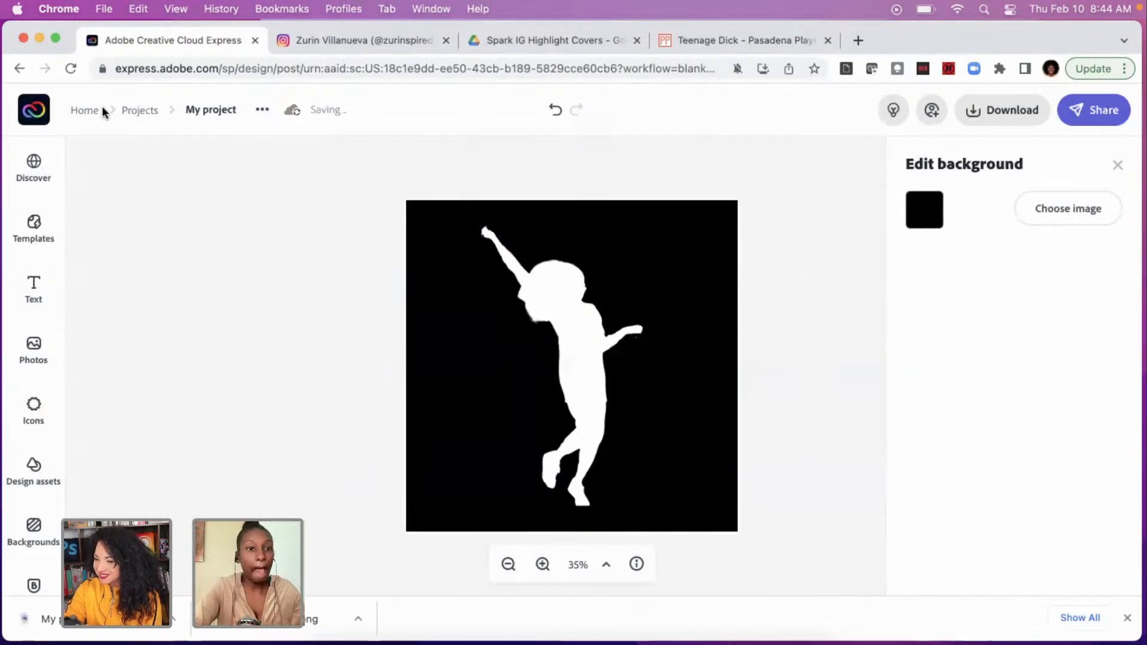
click(125, 113)
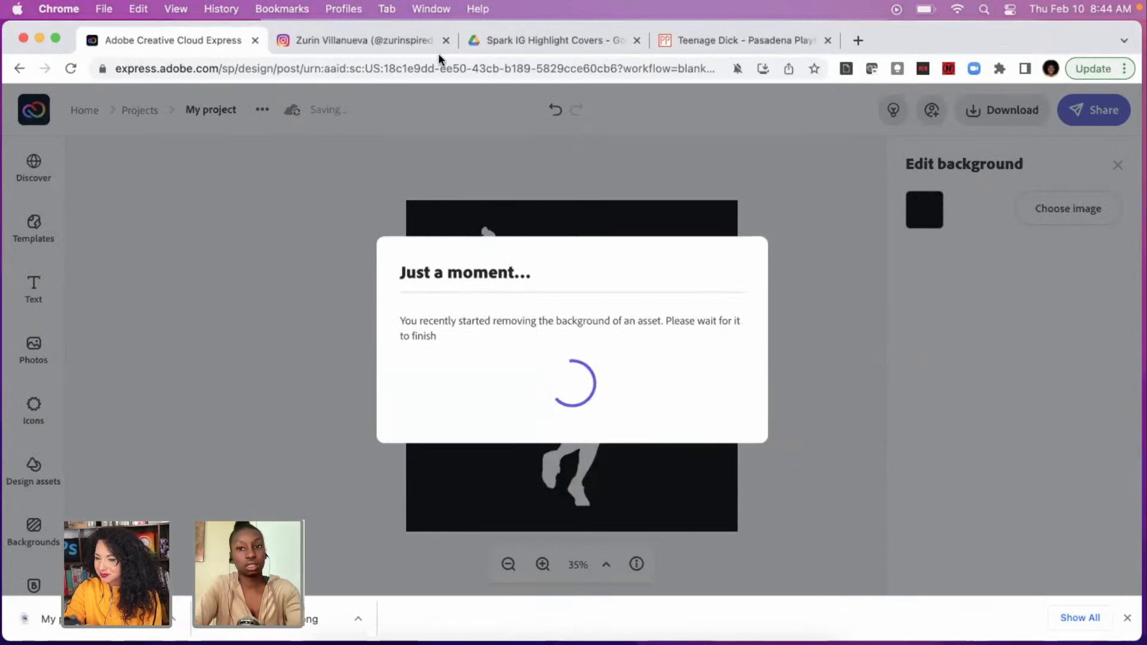
click(861, 40)
text(exp)
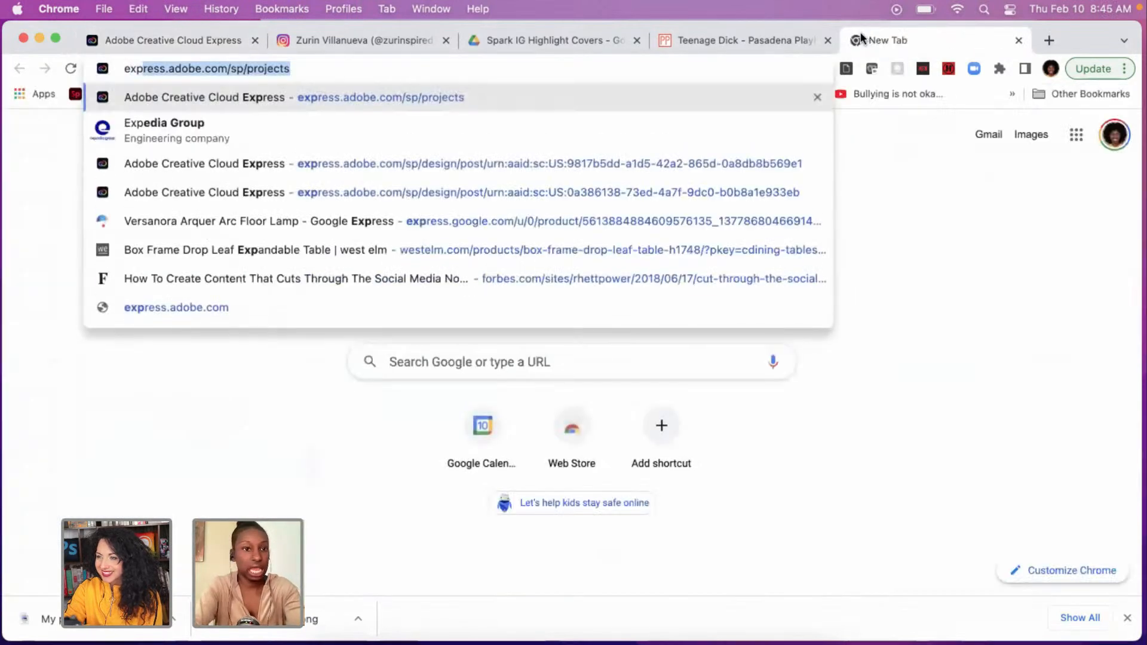
key(Return)
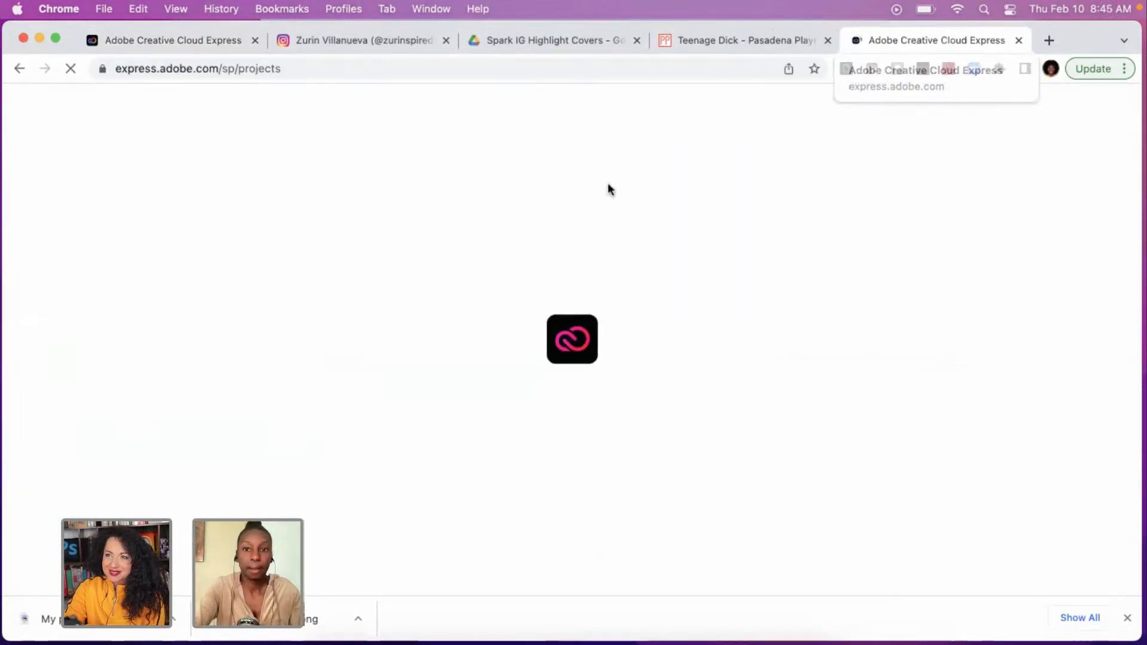
drag(886, 33, 334, 33)
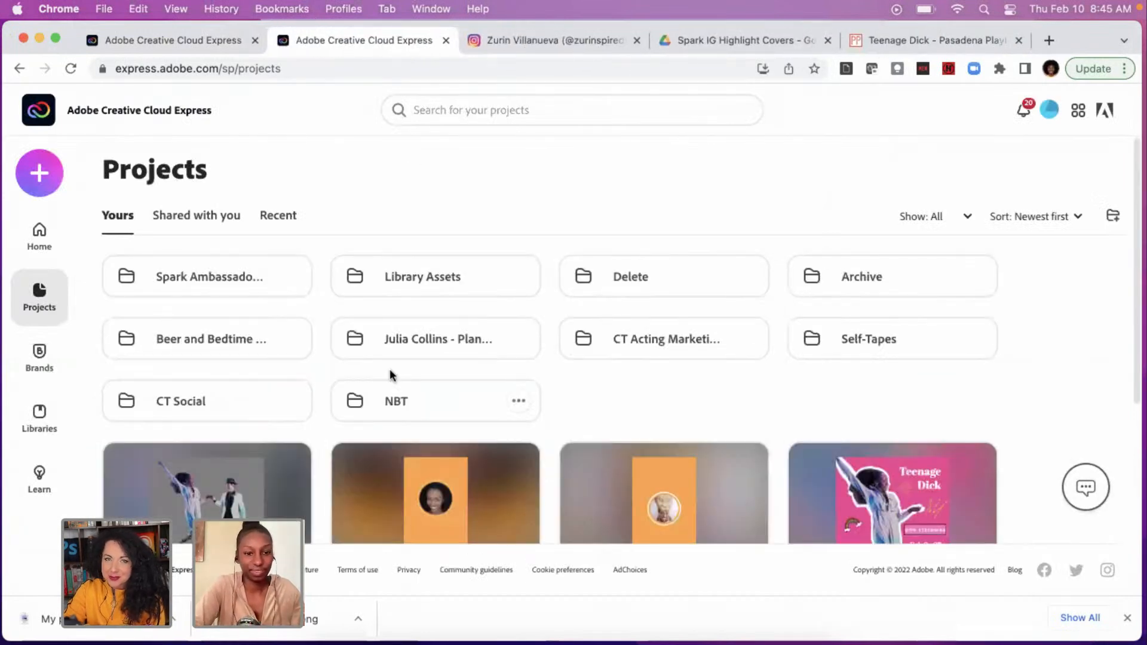
Browse the project list and open Zurin TD 3 to view the finished pink Teenage Dick graphic.
scroll(389, 371, down, 5)
scroll(390, 372, down, 5)
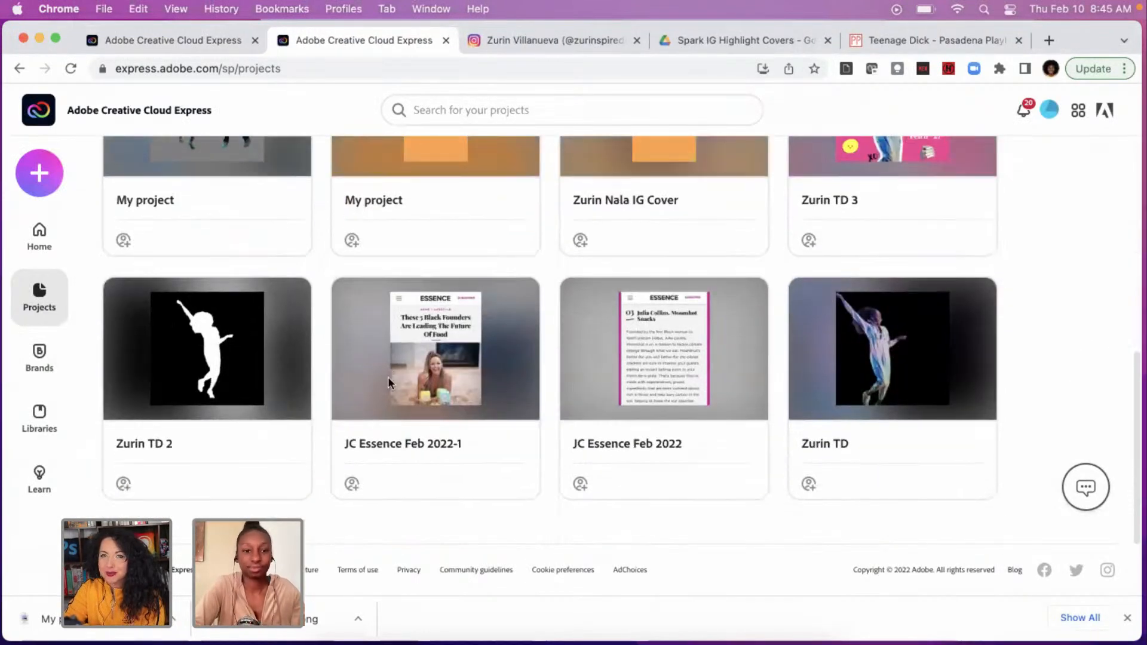
scroll(388, 377, down, 2)
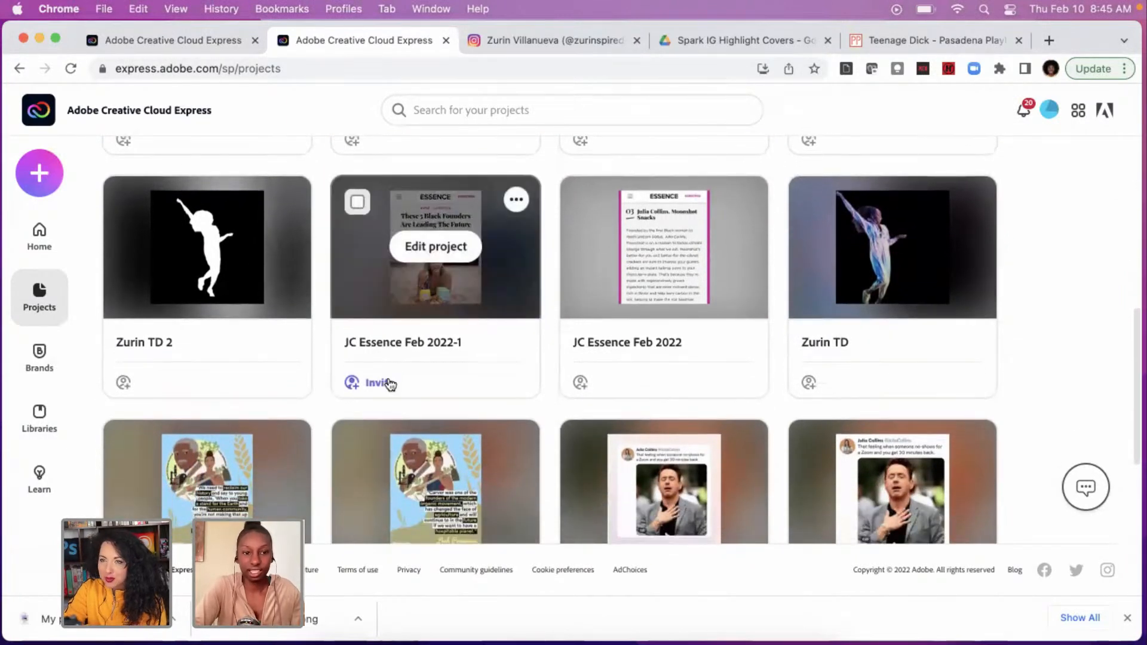
scroll(388, 376, down, 2)
scroll(388, 376, up, 5)
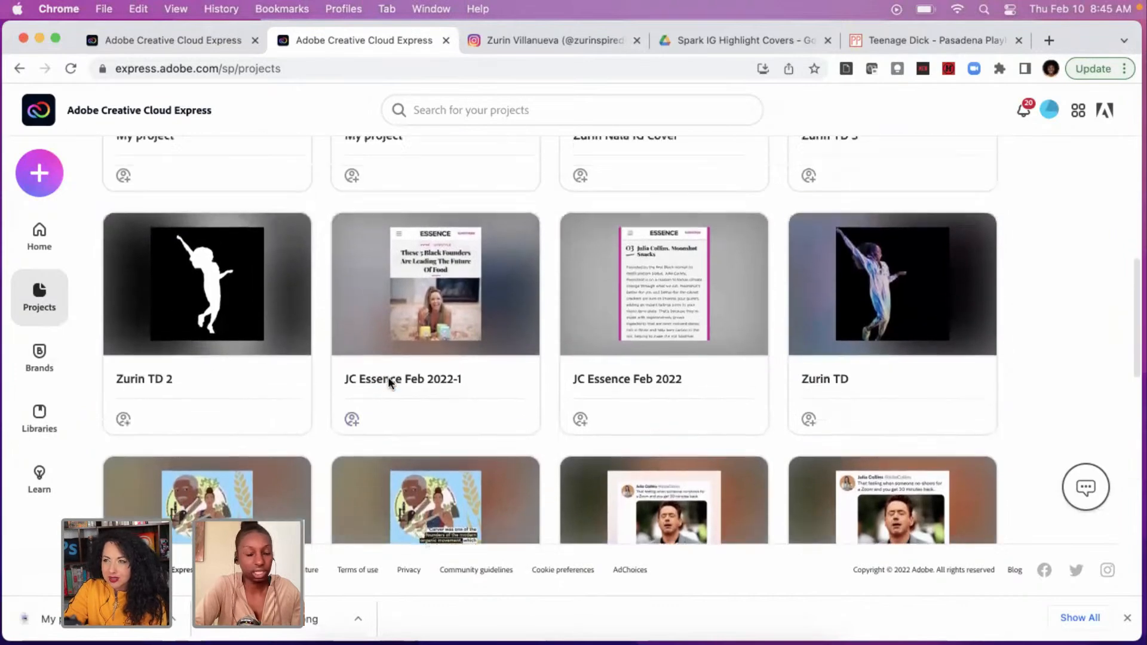
scroll(388, 376, down, 2)
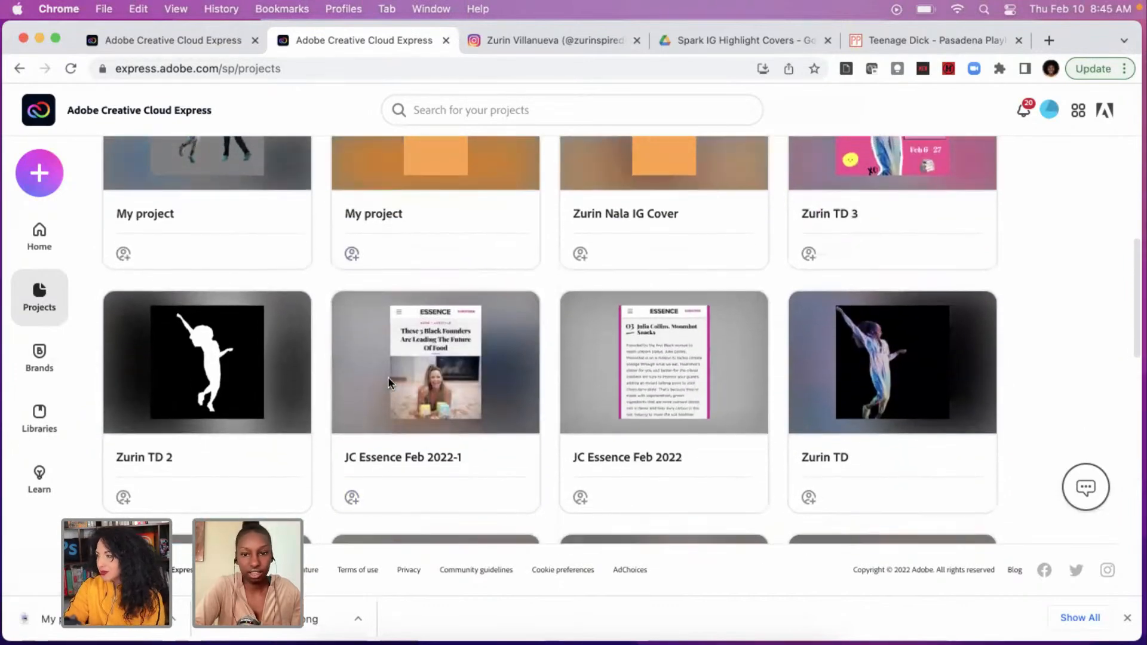
scroll(866, 256, up, 2)
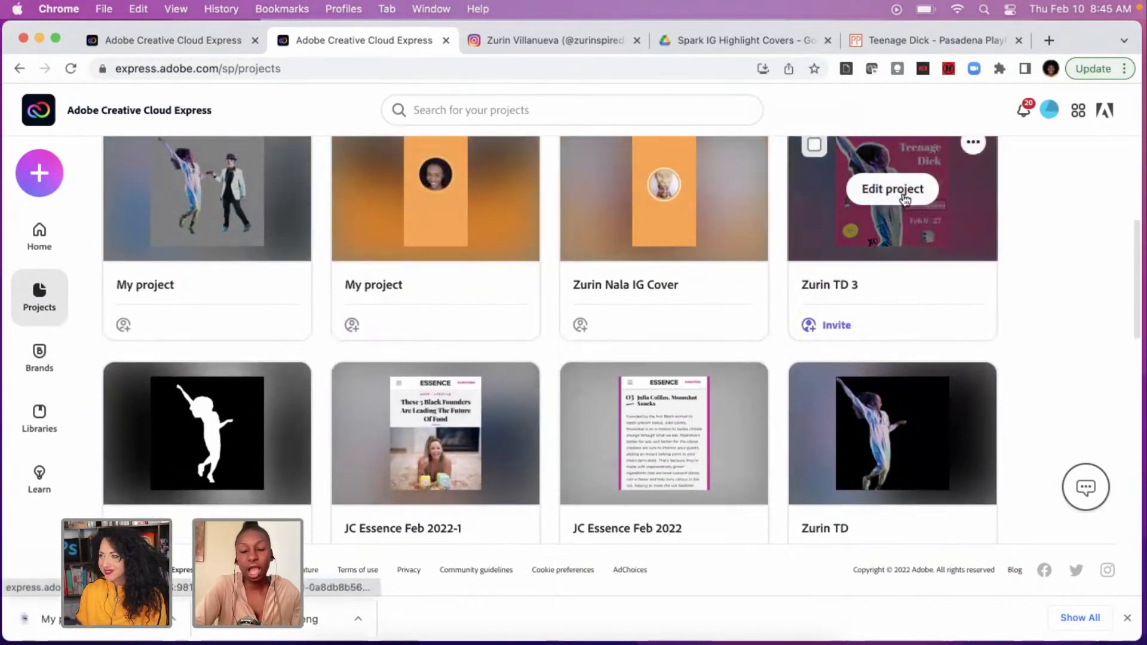
click(898, 200)
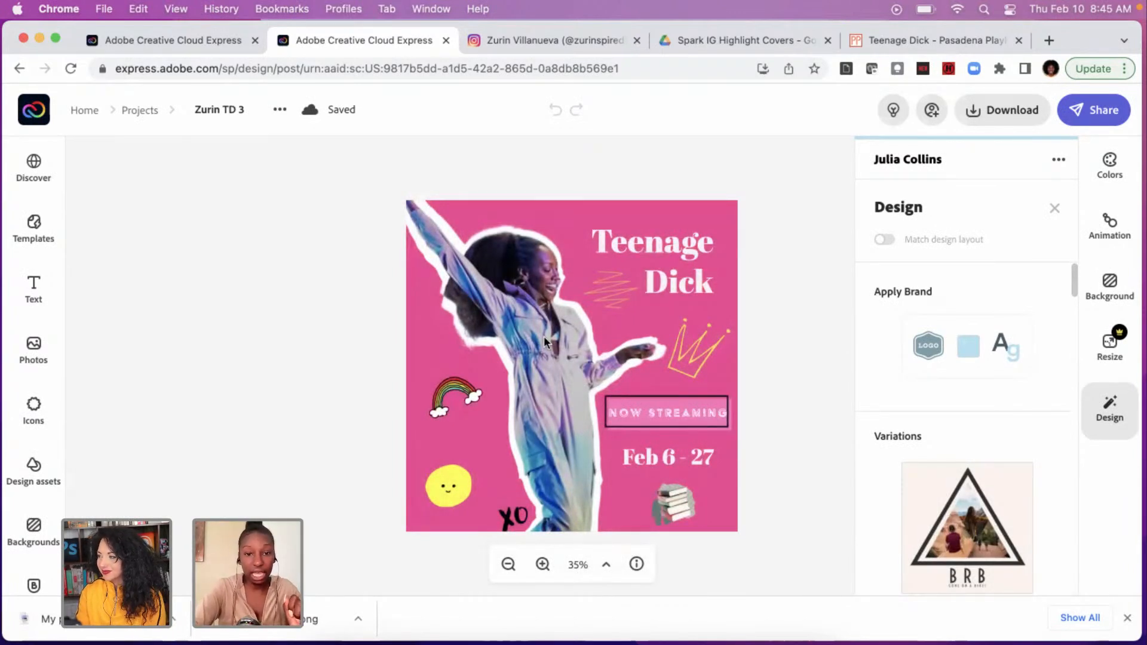
Return to the project list and open Zurin TD, the colour cutout of the dancing woman on black.
click(139, 111)
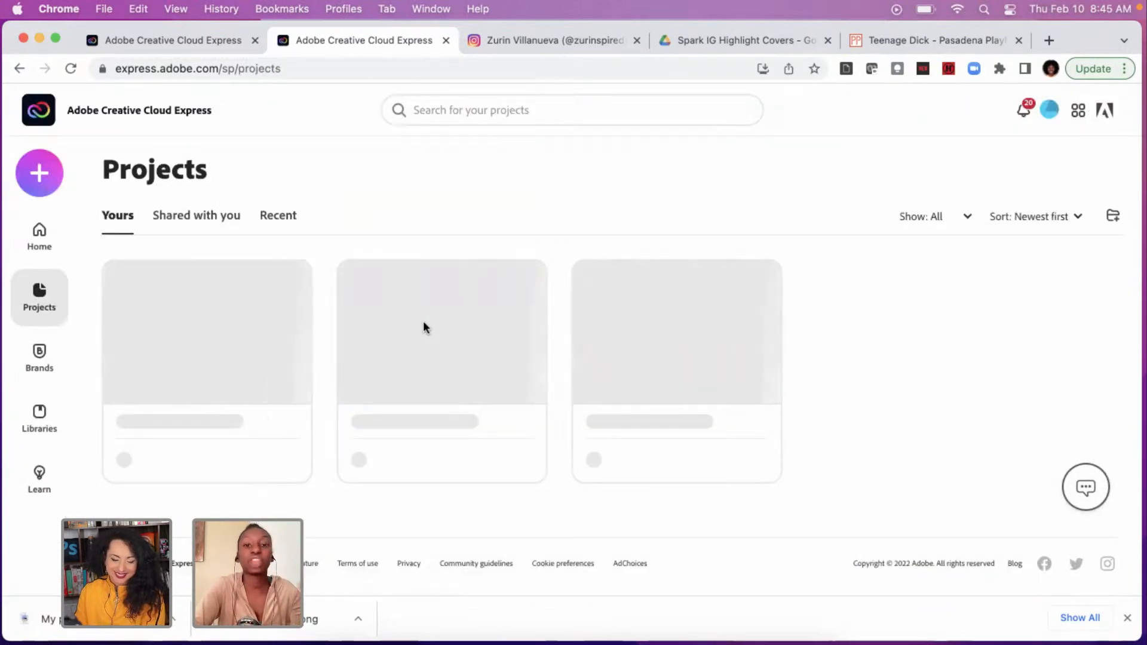
scroll(493, 389, down, 6)
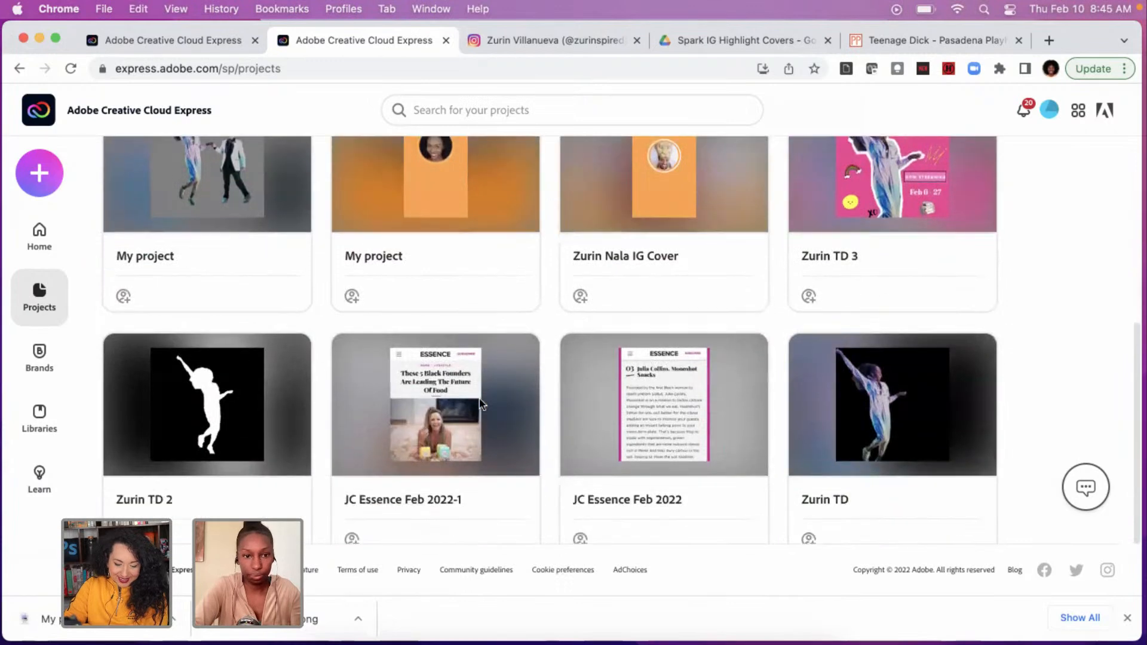
scroll(482, 405, down, 2)
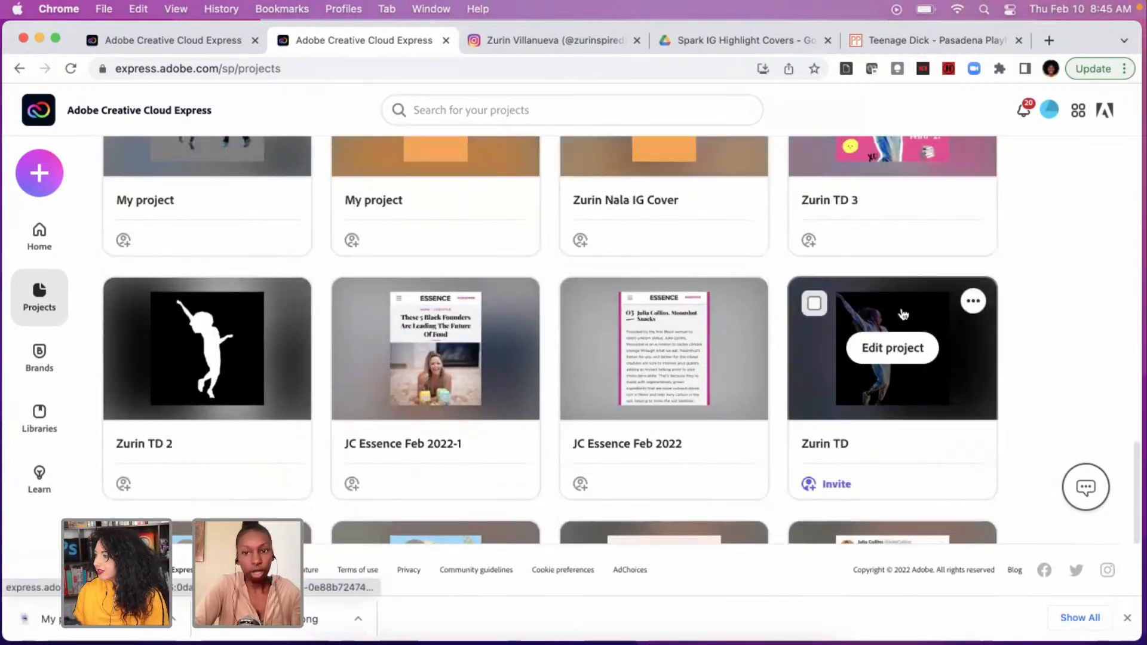
click(903, 314)
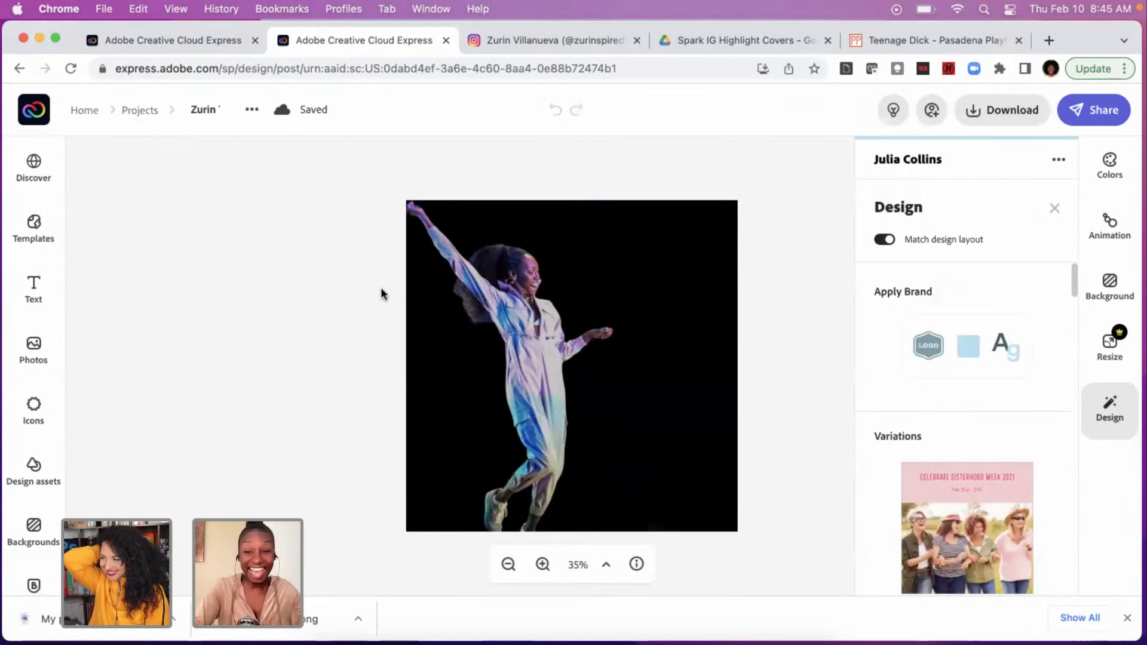
click(691, 247)
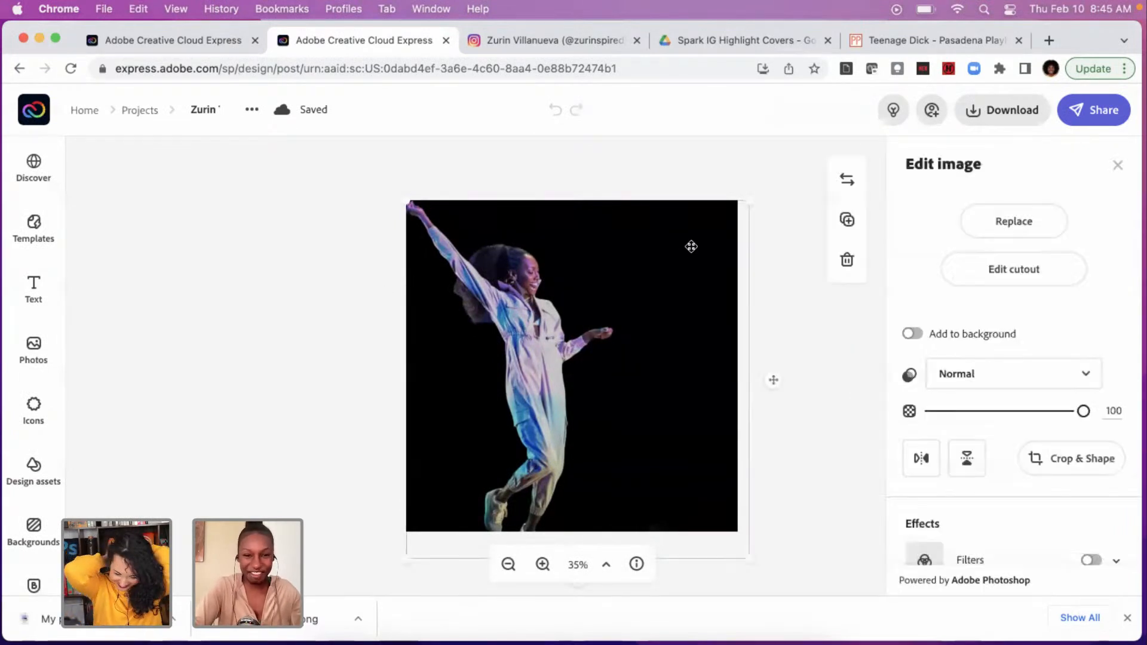
click(245, 343)
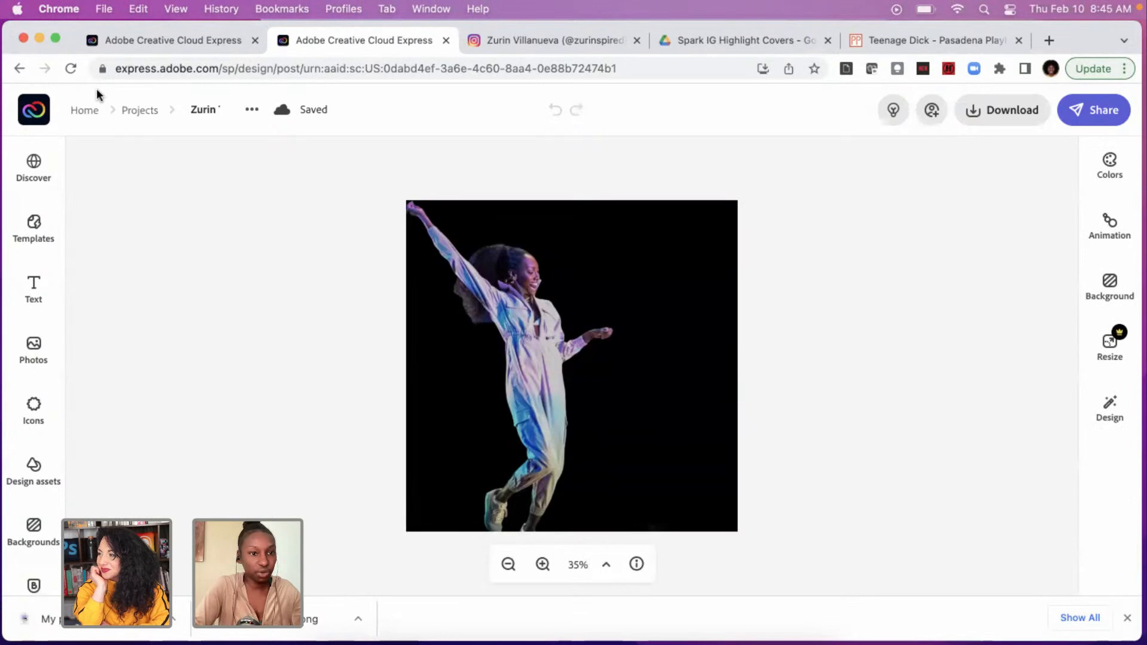
Upload My project (4).png from Downloads and arrange the white silhouette and the dancing woman cutout side by side without overlap.
click(33, 352)
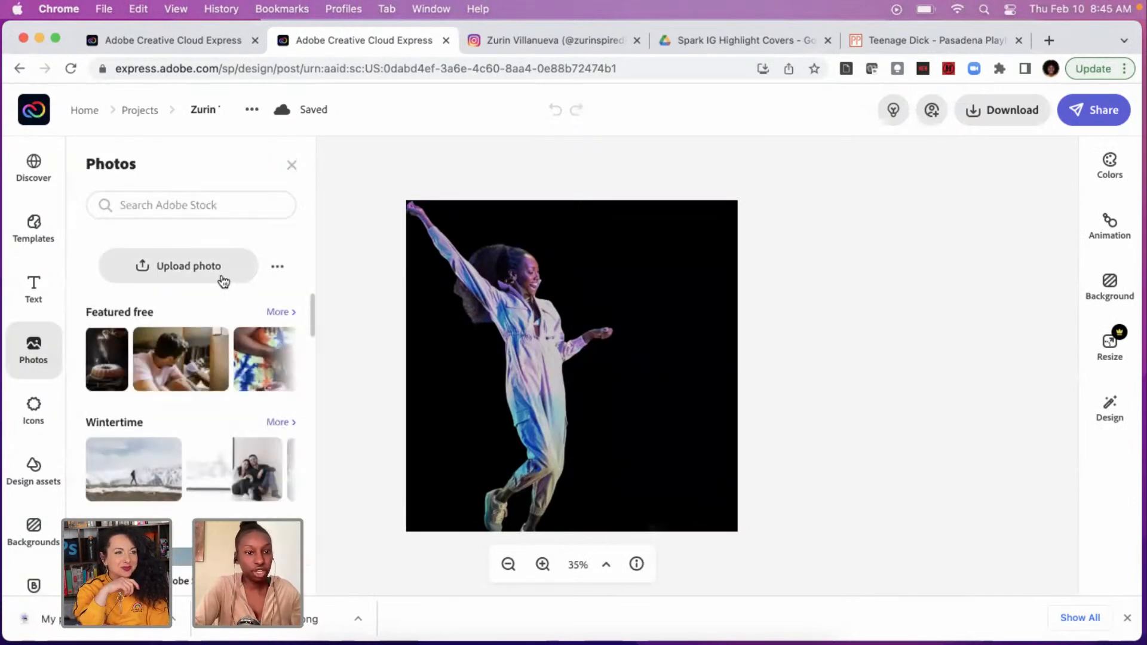
click(216, 261)
click(431, 237)
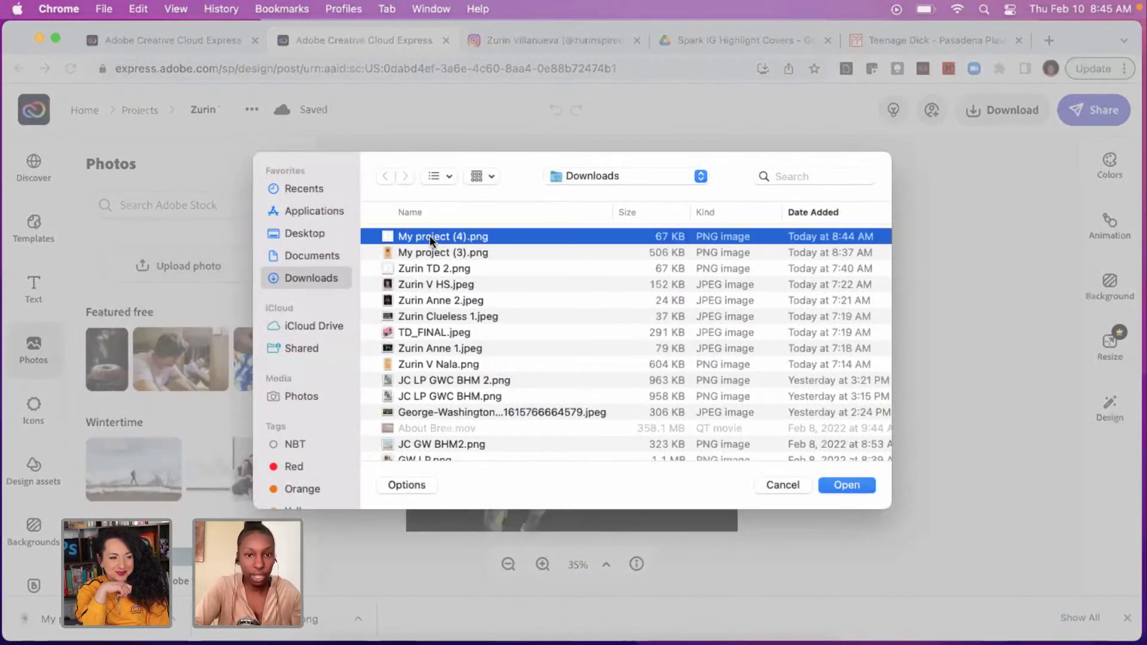
click(854, 484)
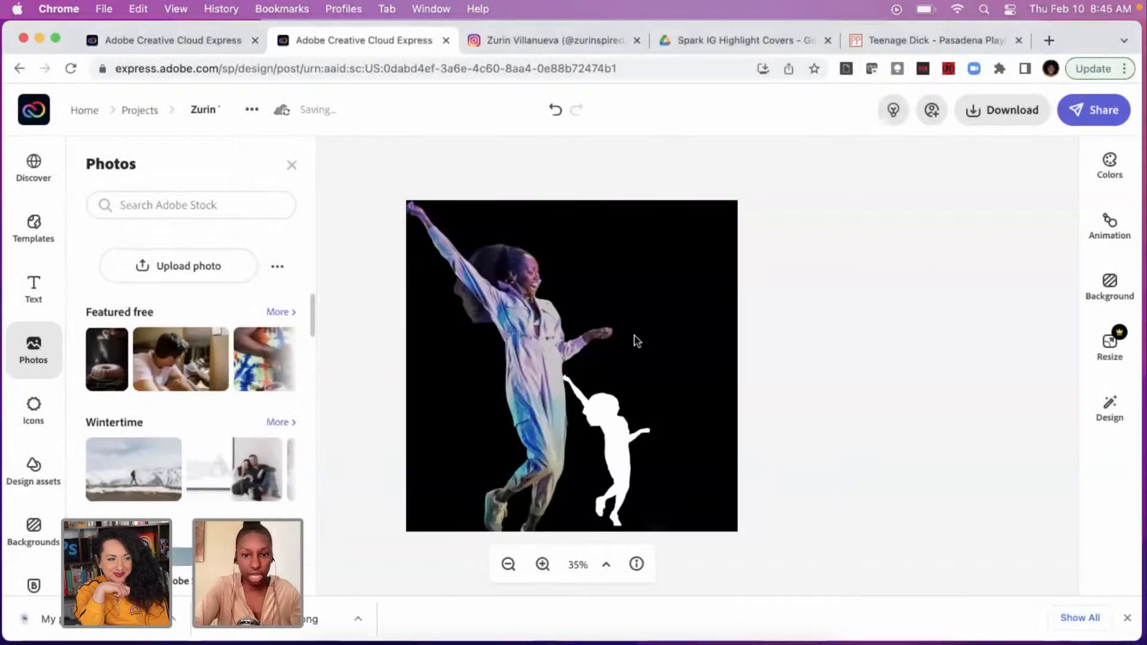
click(612, 440)
drag(611, 423, 647, 339)
click(654, 223)
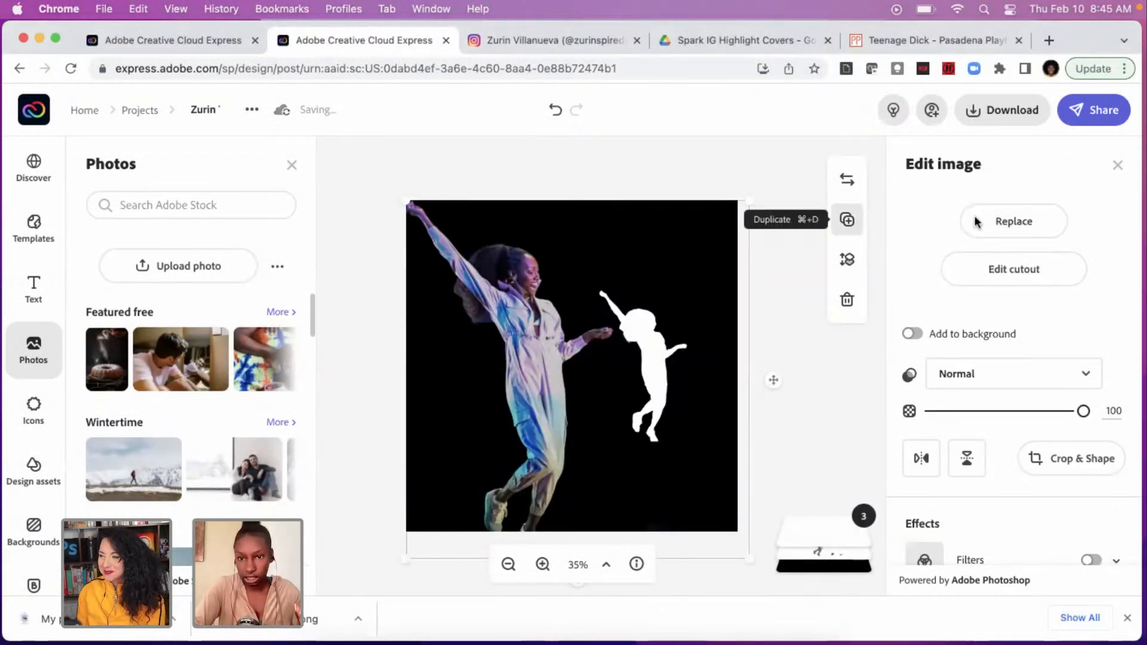
drag(696, 426, 660, 426)
Try a white page background, then restore the black one.
click(728, 345)
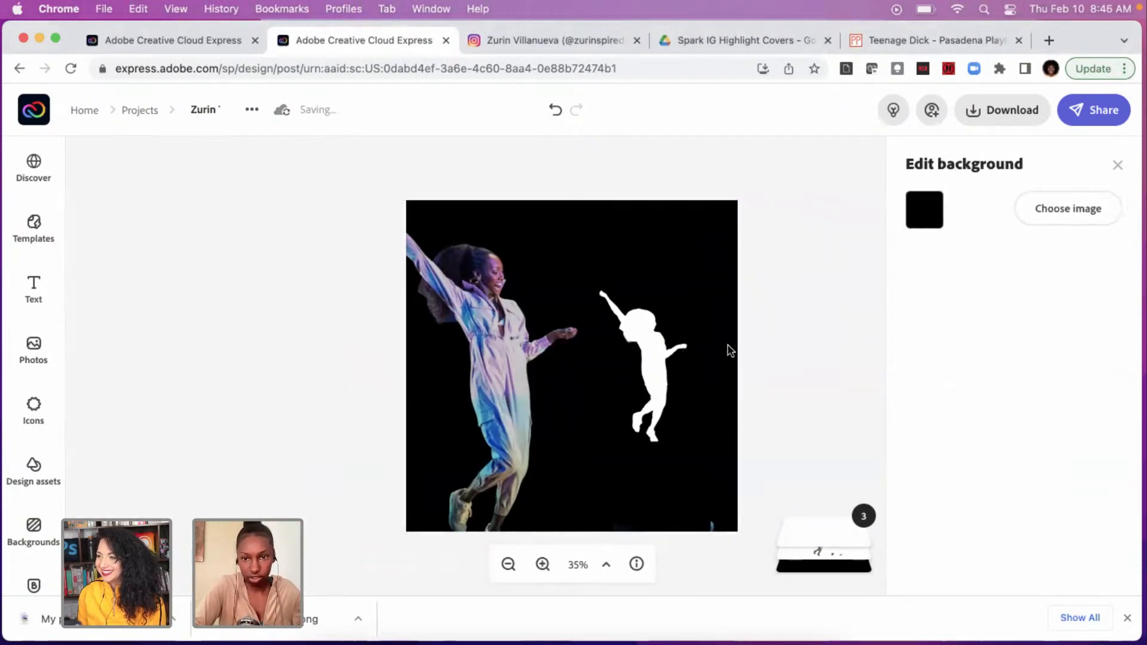
click(924, 210)
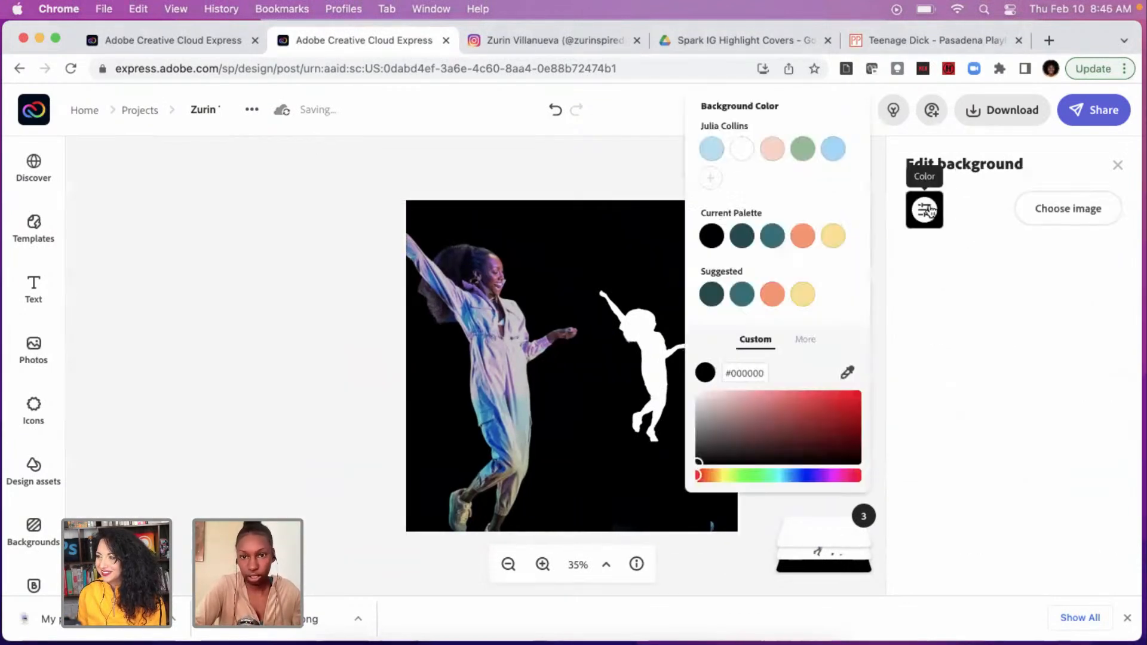
click(747, 153)
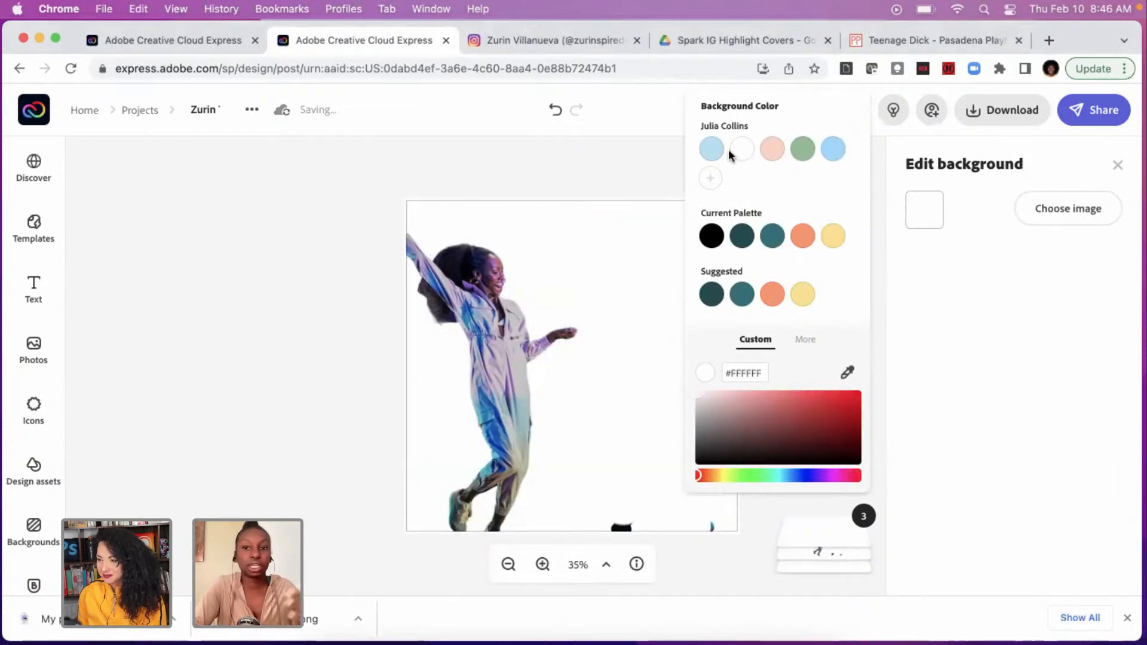
click(712, 236)
click(234, 342)
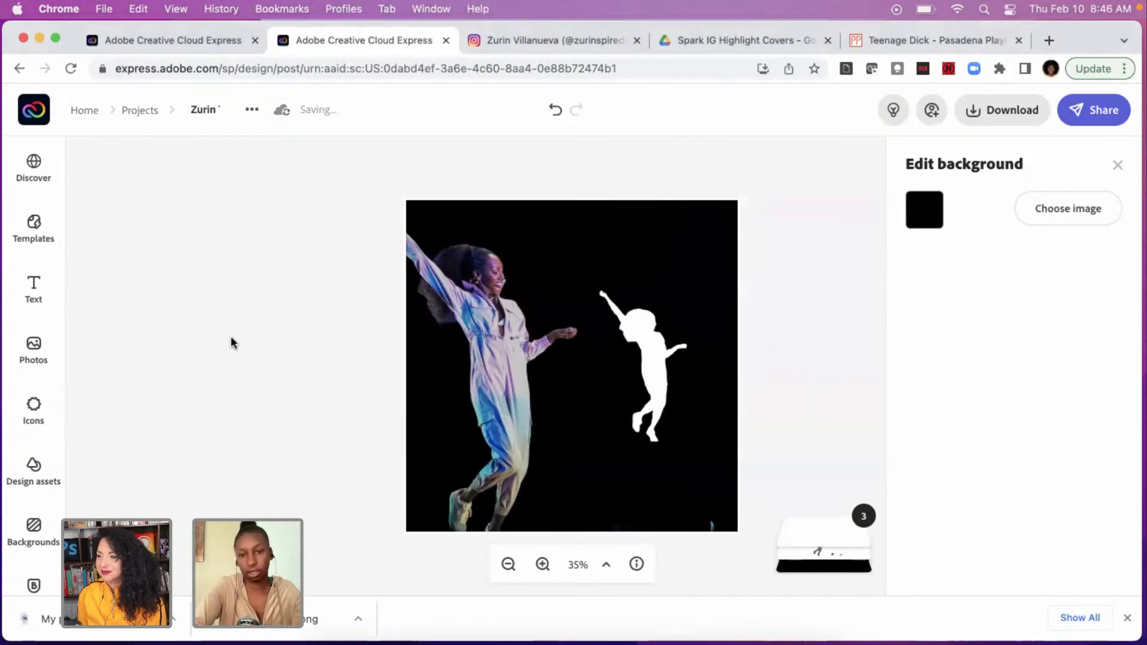
Move the dancing woman cutout toward the centre of the canvas so her raised hand is fully inside it.
click(484, 337)
drag(507, 328, 575, 338)
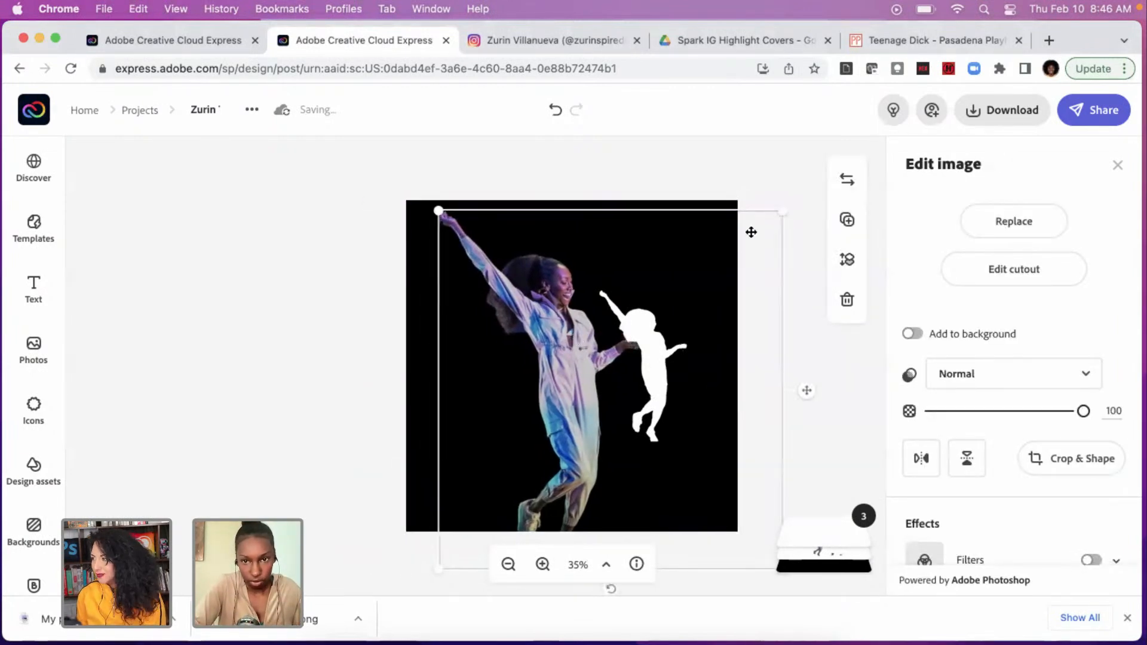
click(777, 173)
Enlarge the white silhouette to about the dancing woman's size and align it over her.
click(657, 329)
drag(679, 304, 734, 209)
drag(600, 441, 499, 508)
drag(678, 385, 579, 393)
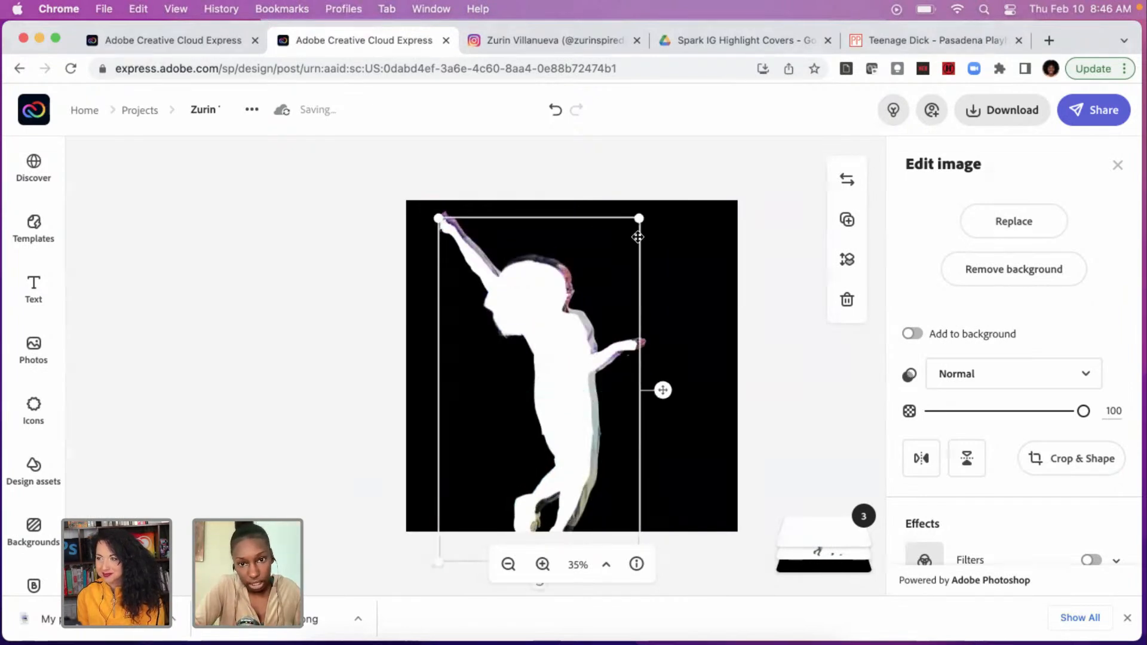
click(761, 350)
Reorder the layers so the white silhouette sits behind the dancing woman cutout.
click(547, 412)
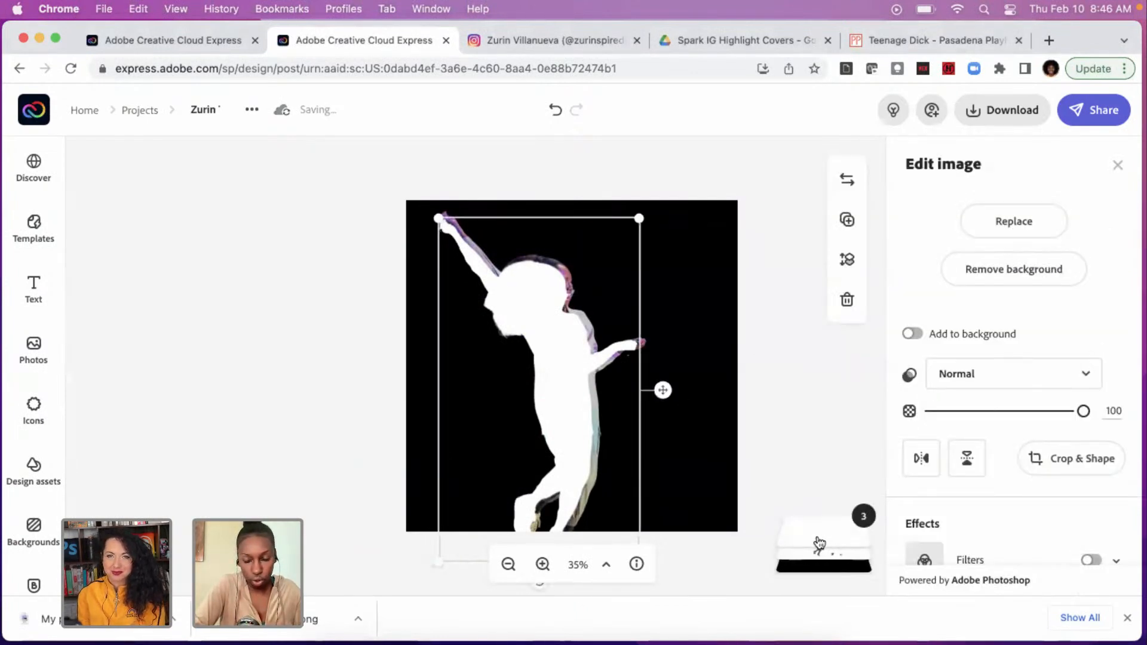
click(820, 545)
drag(823, 438, 826, 490)
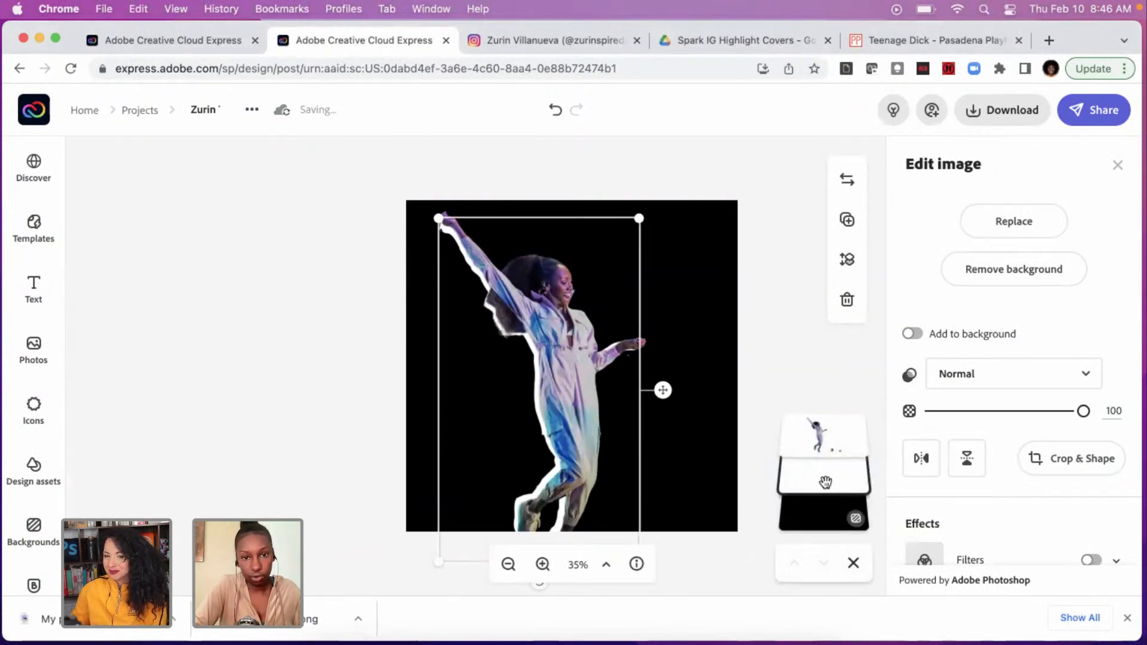
click(278, 486)
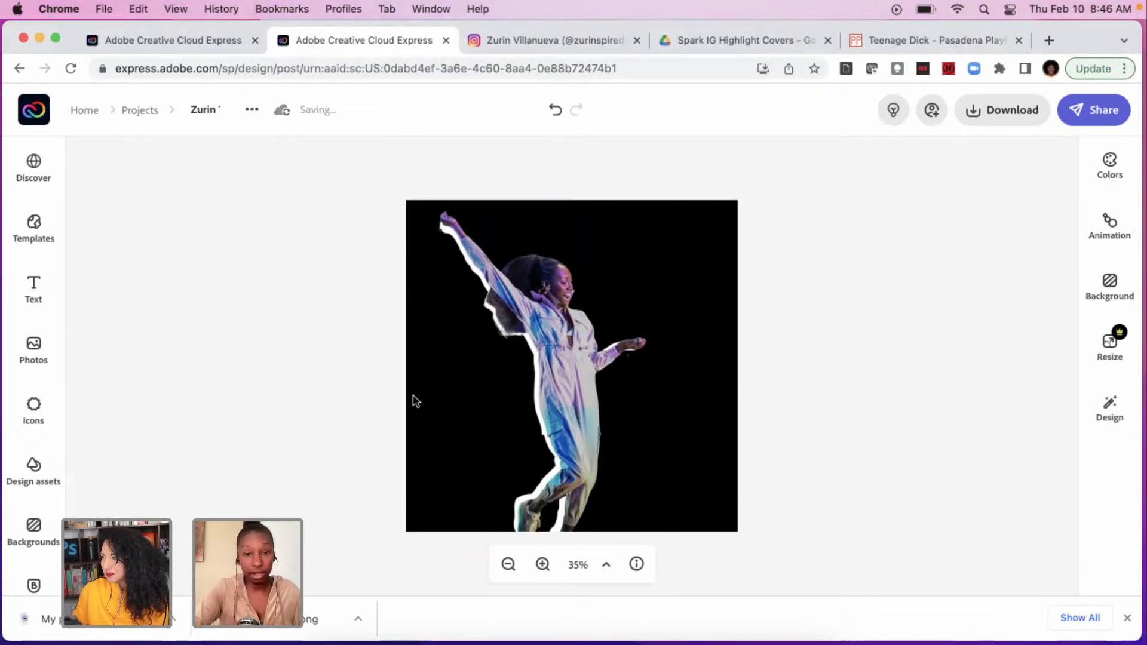
Duplicate the white silhouette and shift the copy slightly upward to outline the woman's hair and outstretched arm.
click(529, 349)
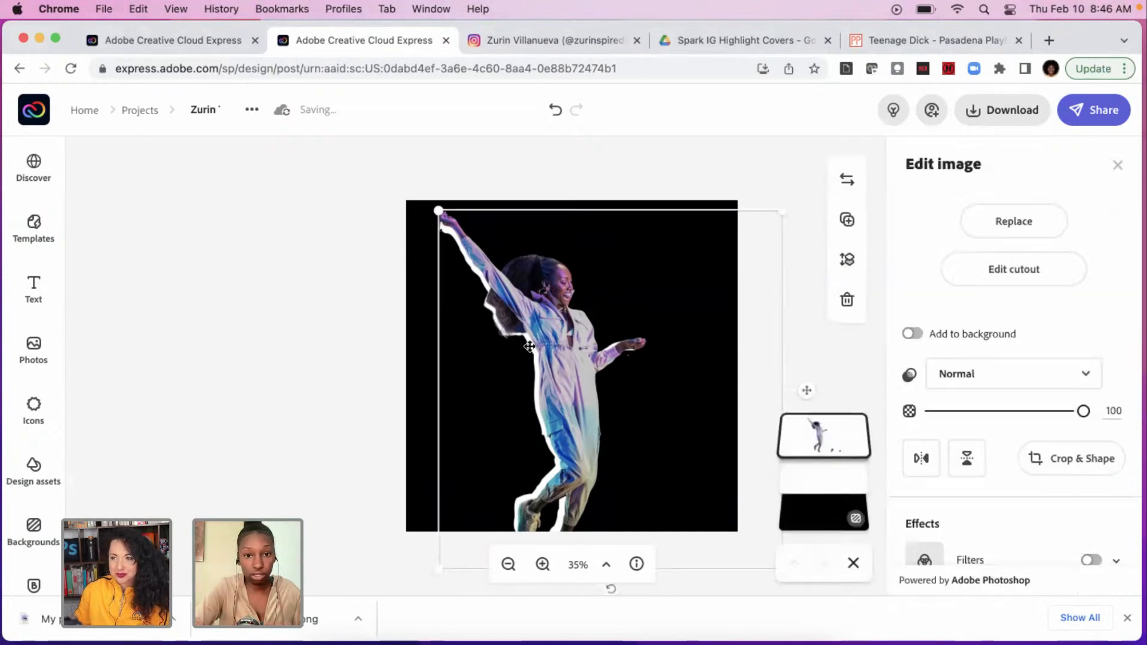
click(824, 475)
click(848, 220)
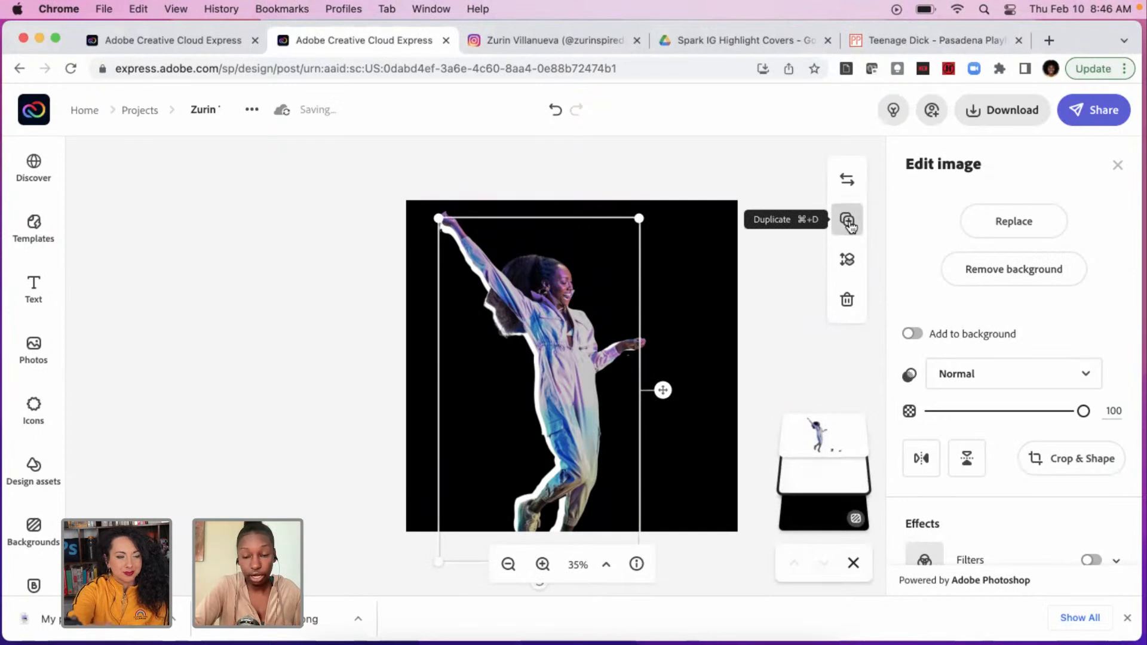
drag(669, 397, 669, 378)
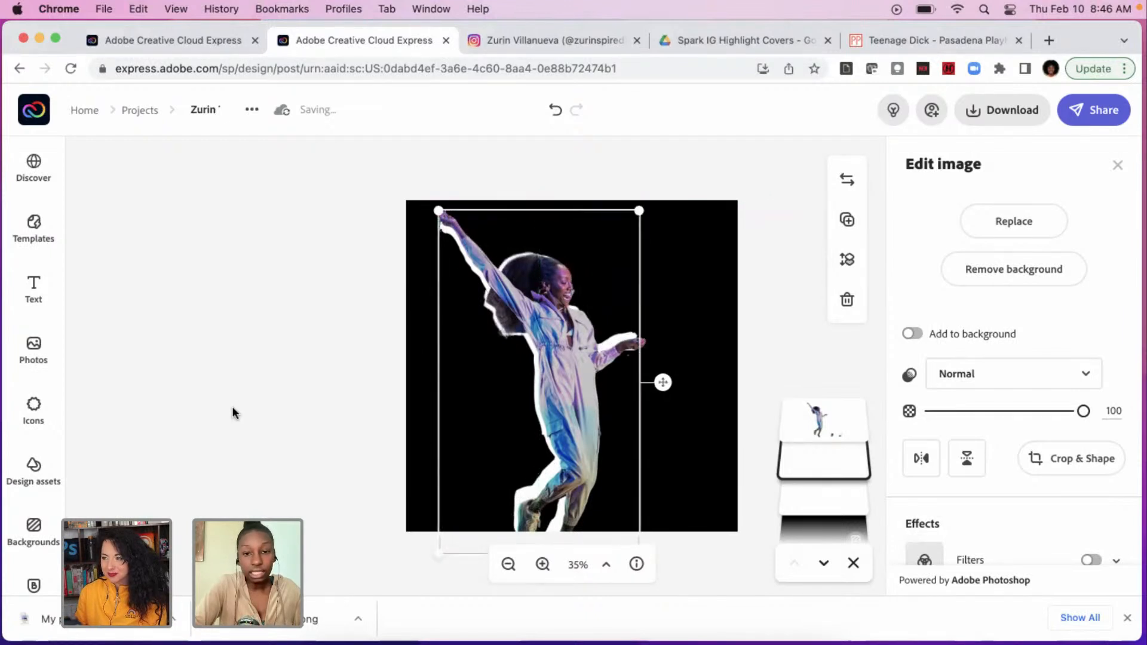
click(233, 413)
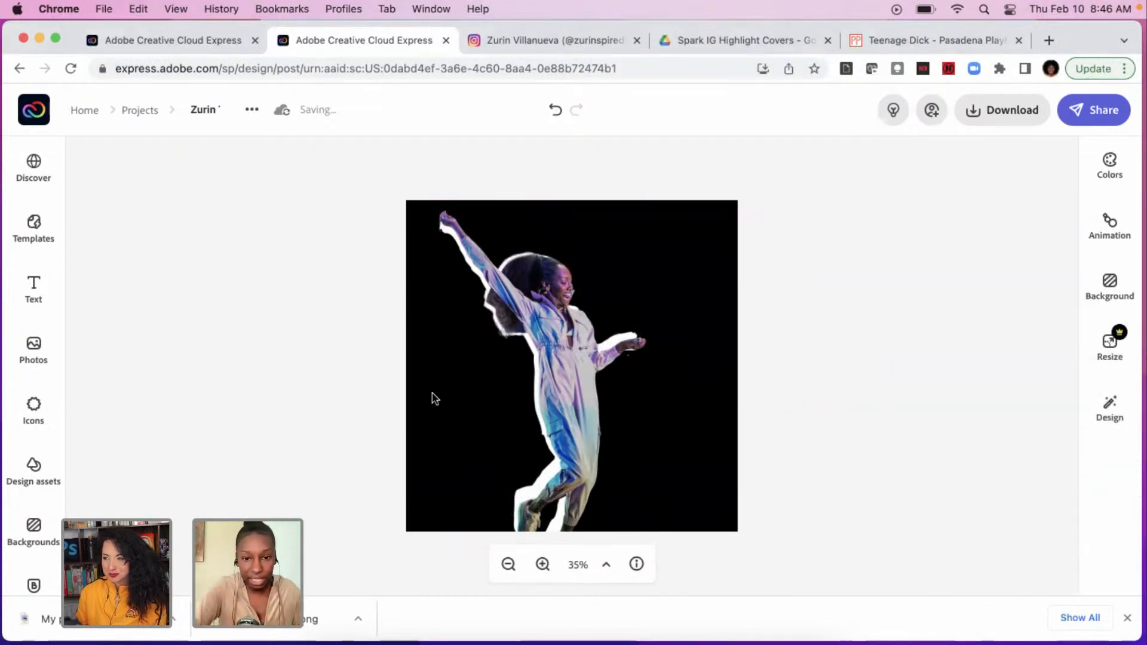
Nudge the upper silhouette copy slightly right and down to even out the white outline around the woman.
click(526, 256)
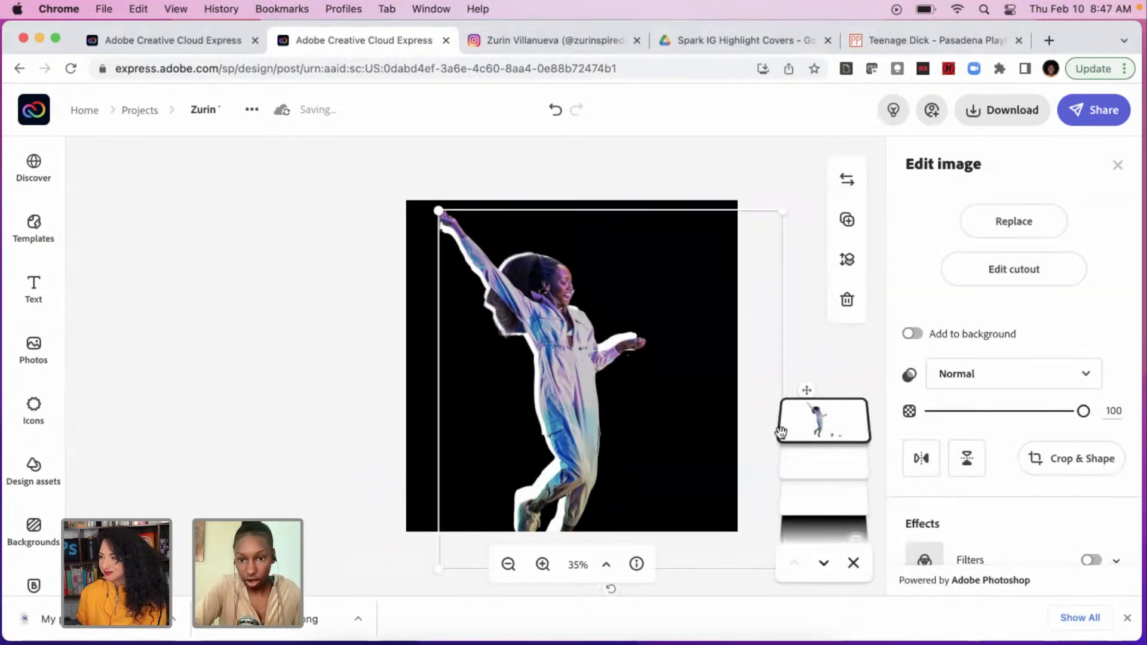
click(795, 461)
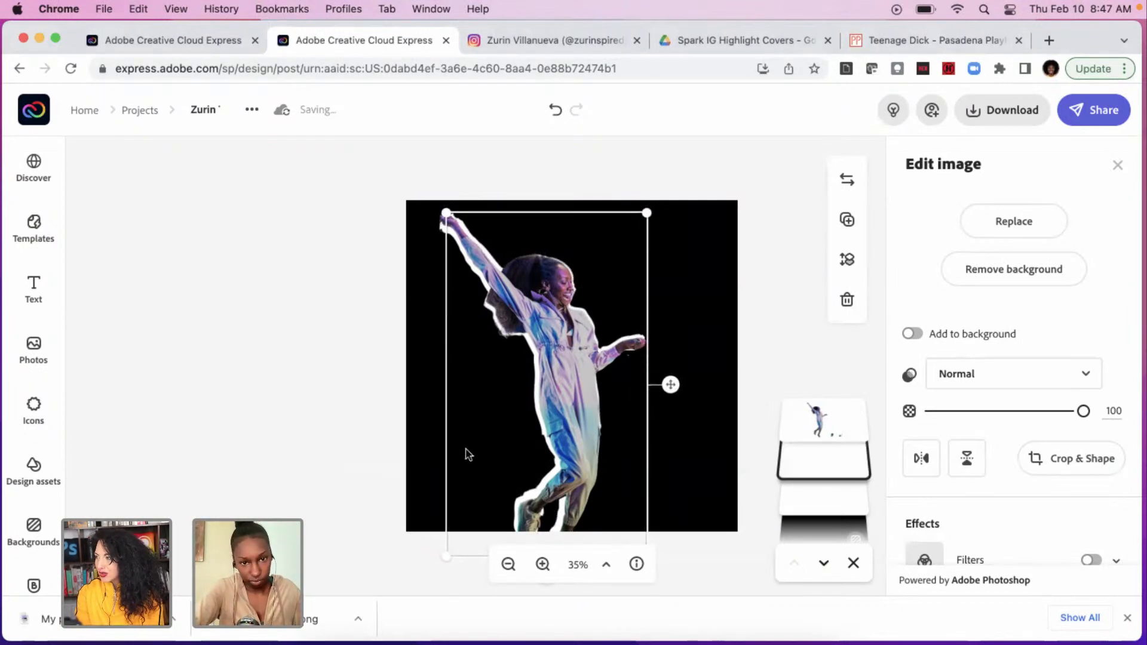
click(374, 432)
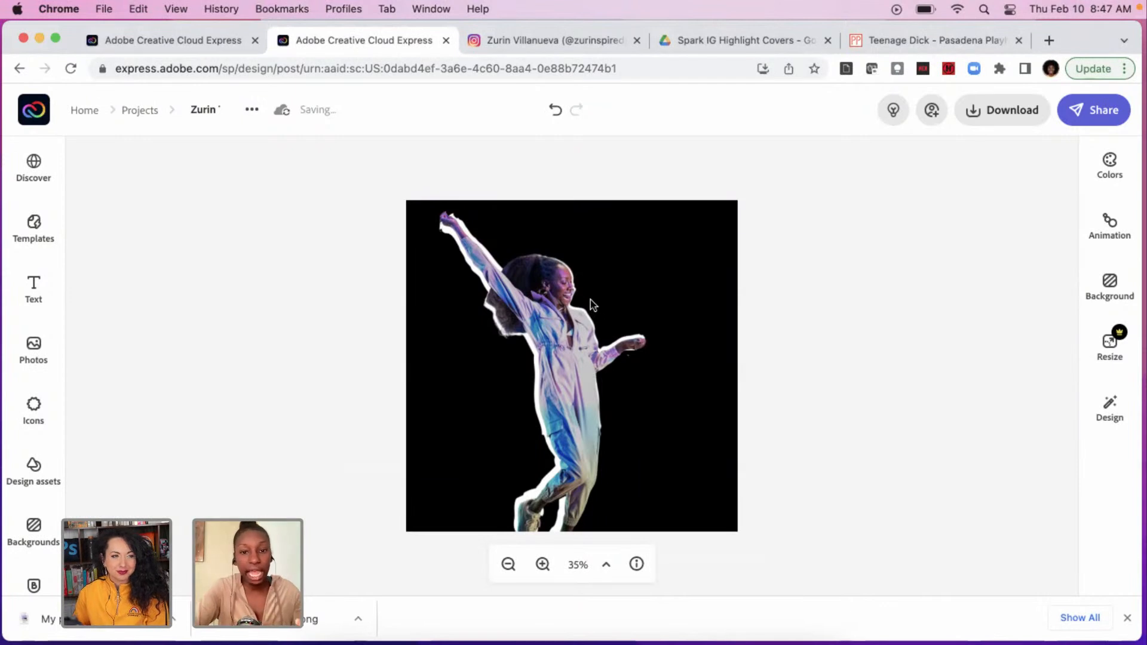
Nudge the upper silhouette copy further right in small increments to thicken the white outline along the woman's front.
click(579, 289)
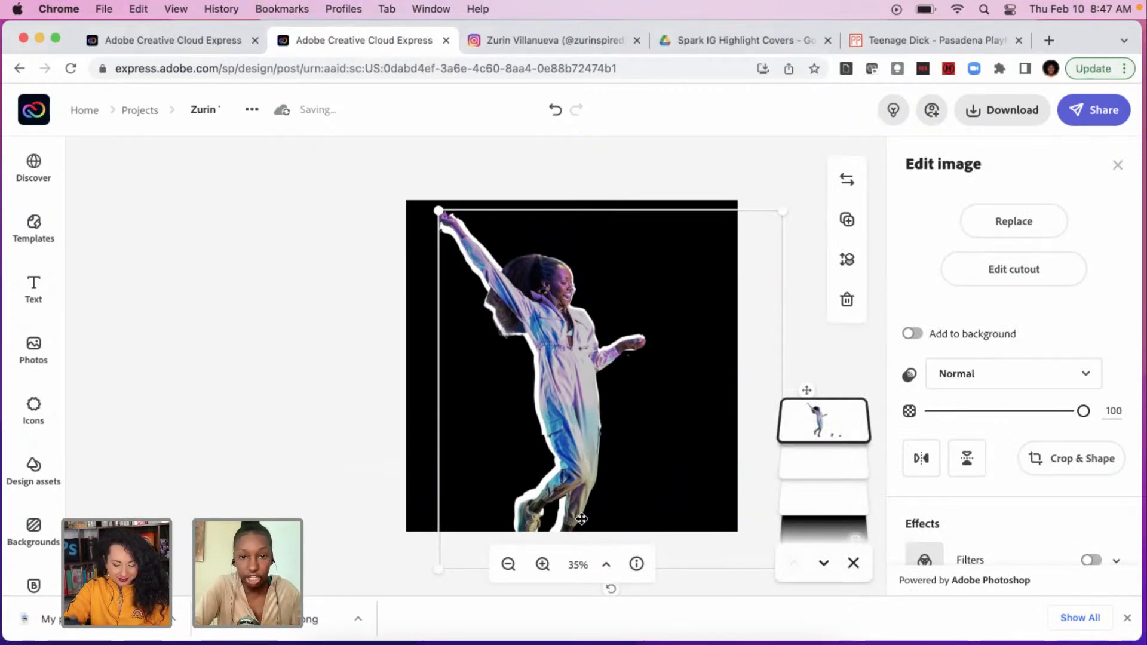
click(801, 468)
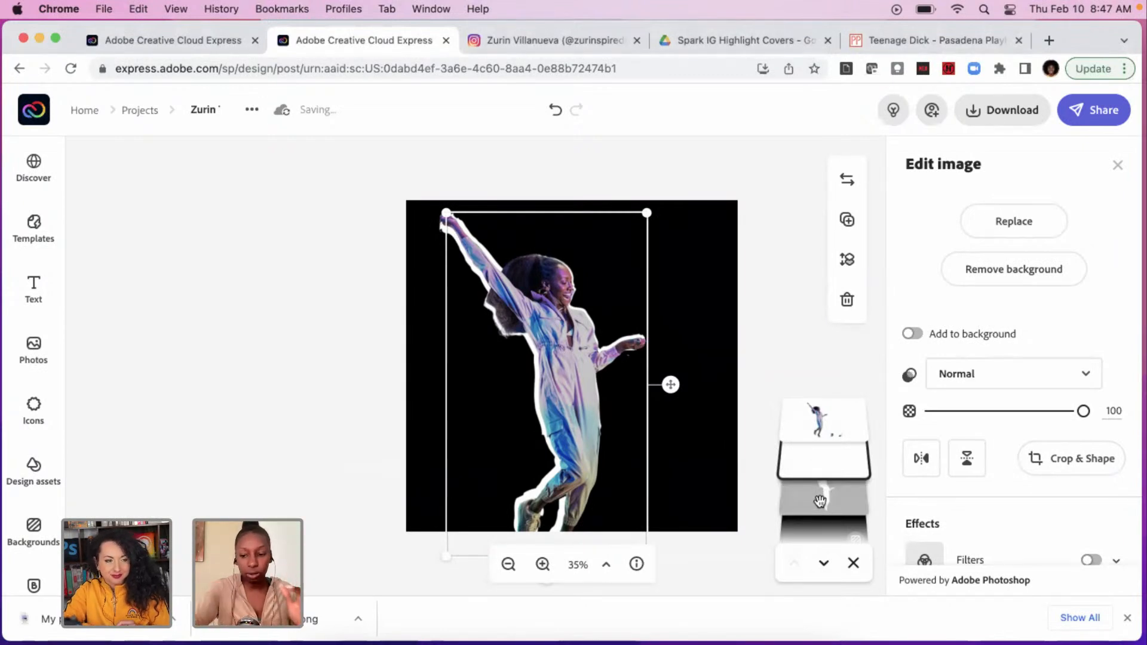
key(Right)
key(Right)
key(Right)
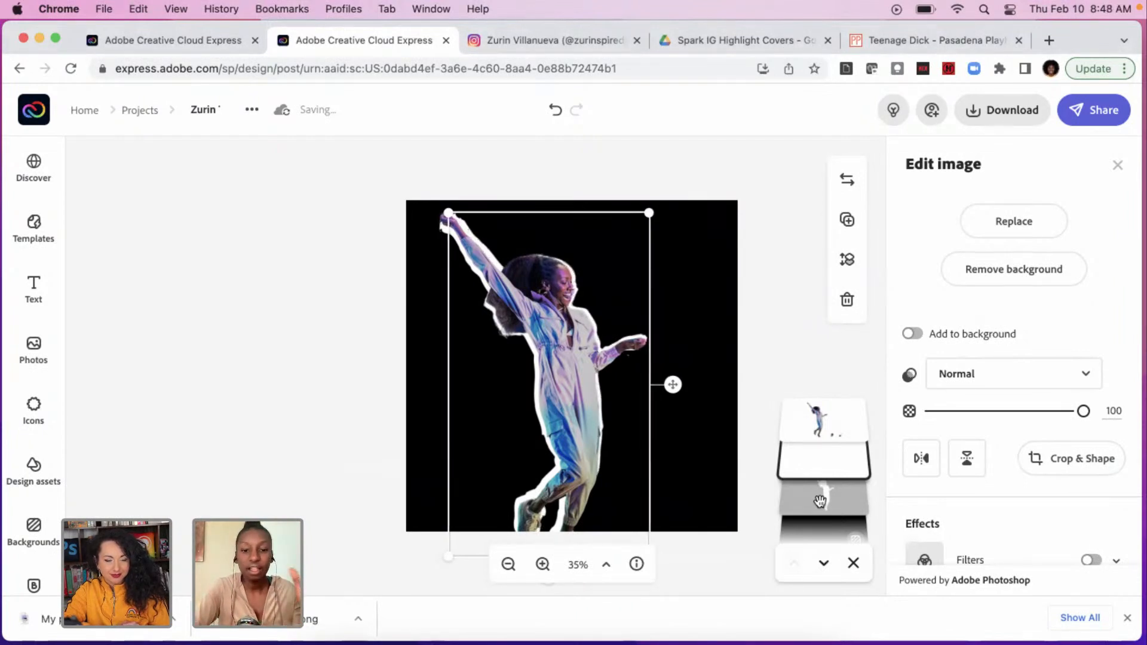
key(Right)
key(Right)
key(Right)
key(Right)
key(Right)
key(Right)
key(Right)
key(Right)
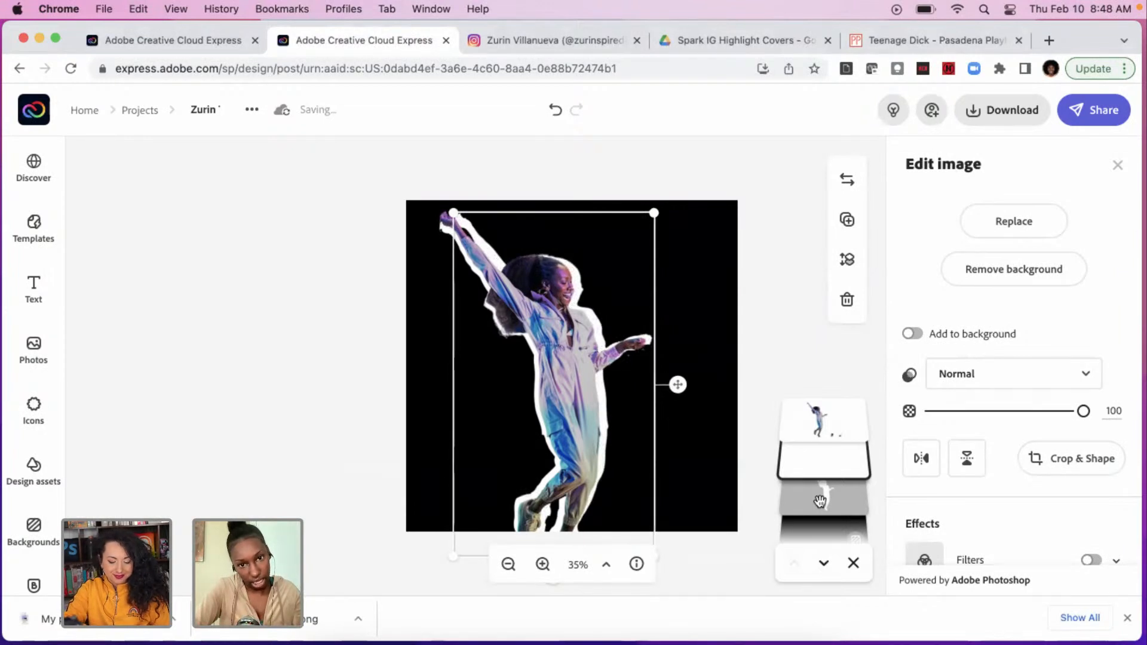
click(265, 372)
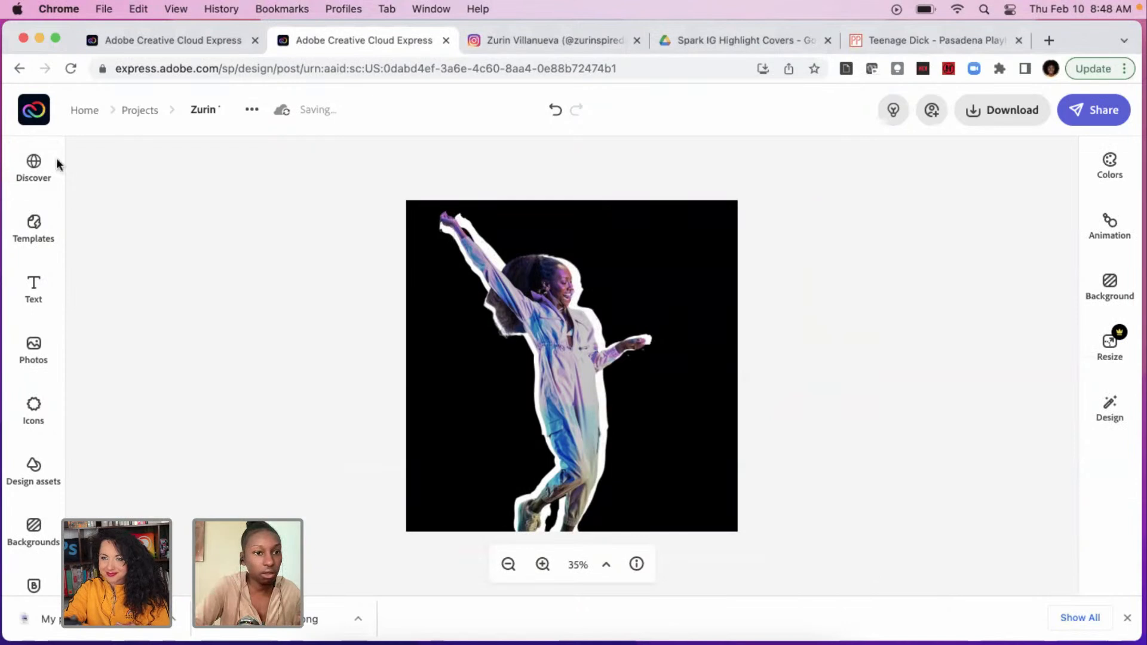
Try to leave for the project list, then reload the Zurin TD page despite the unsaved changes.
click(143, 112)
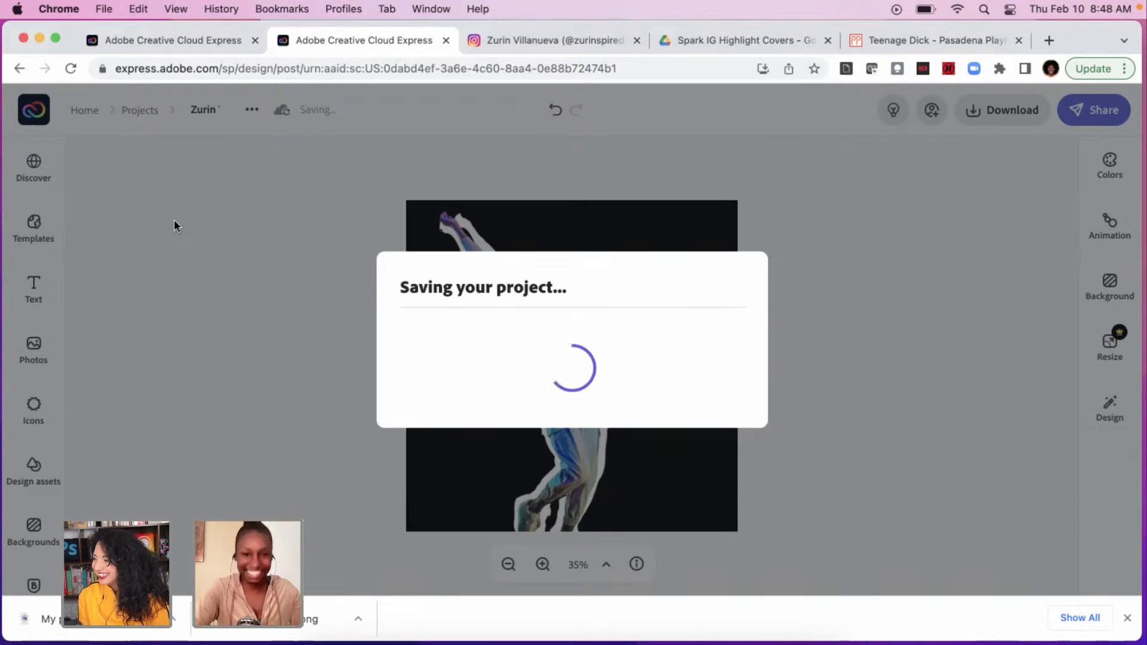
click(210, 43)
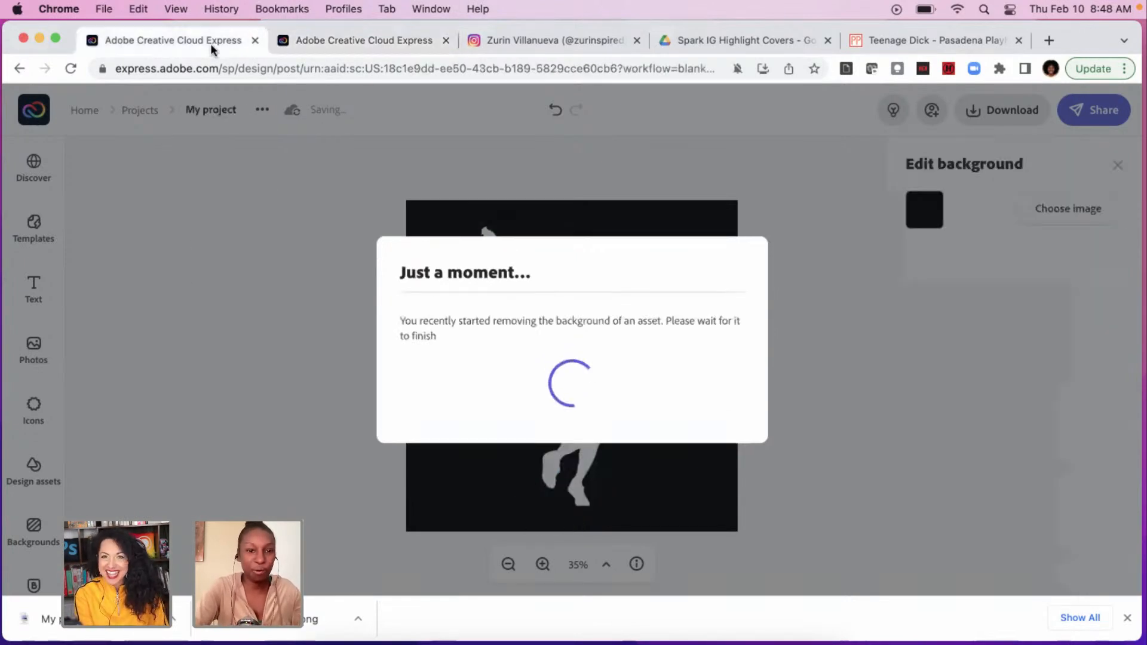
click(349, 48)
click(70, 69)
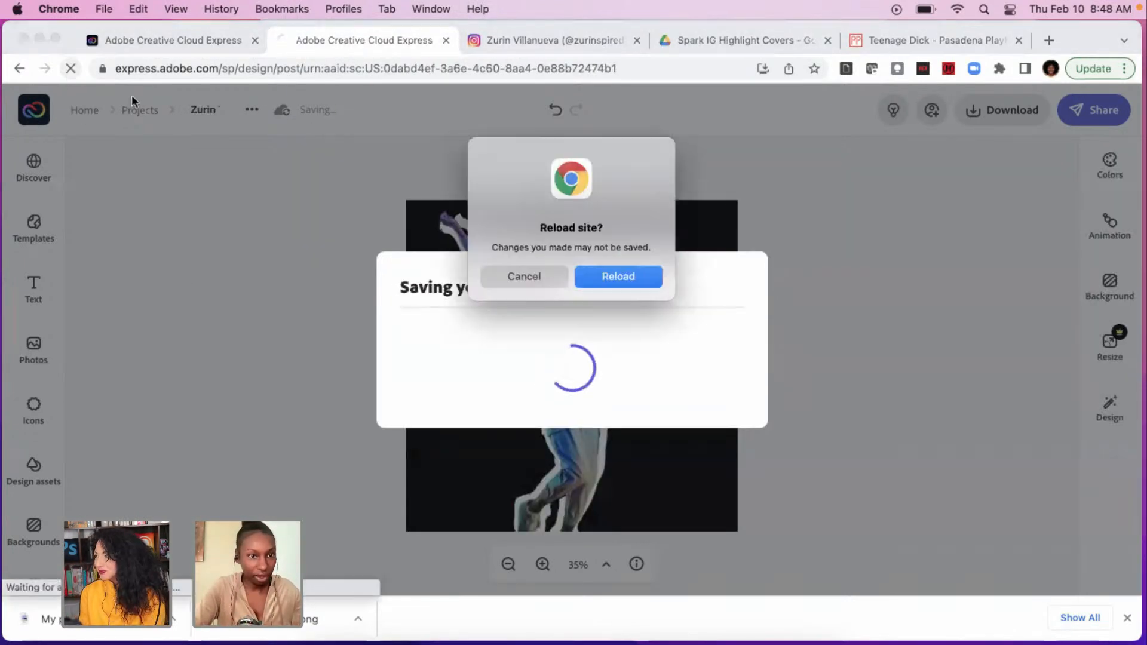
click(629, 278)
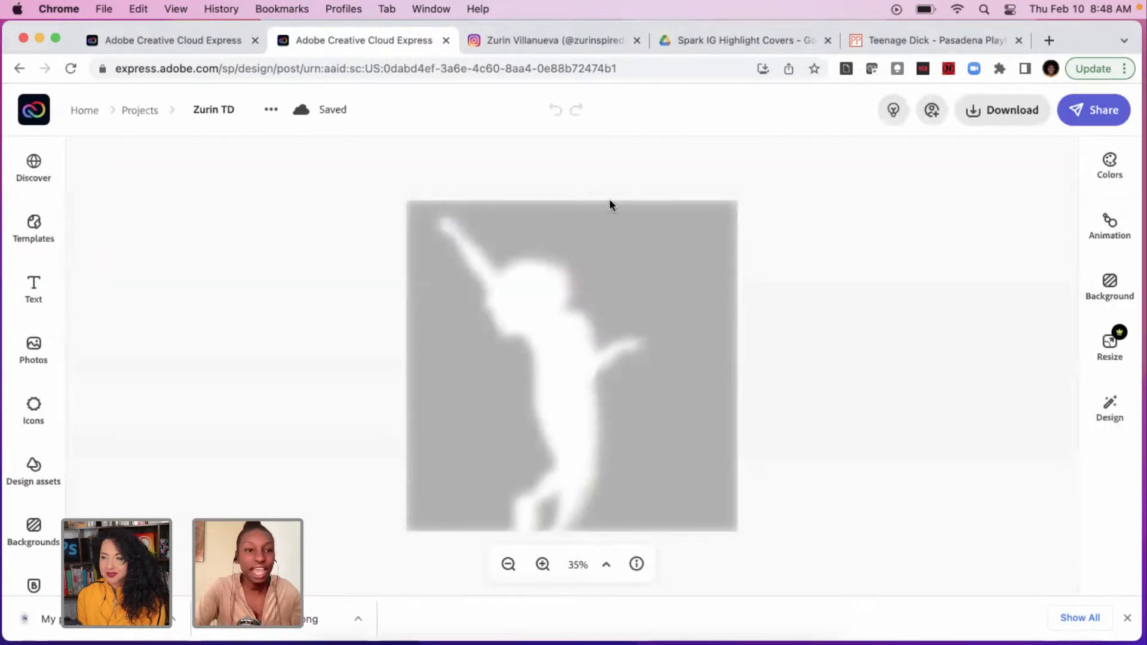
Return to the project list and open the pink Teenage Dick graphic, Zurin TD 3.
click(141, 110)
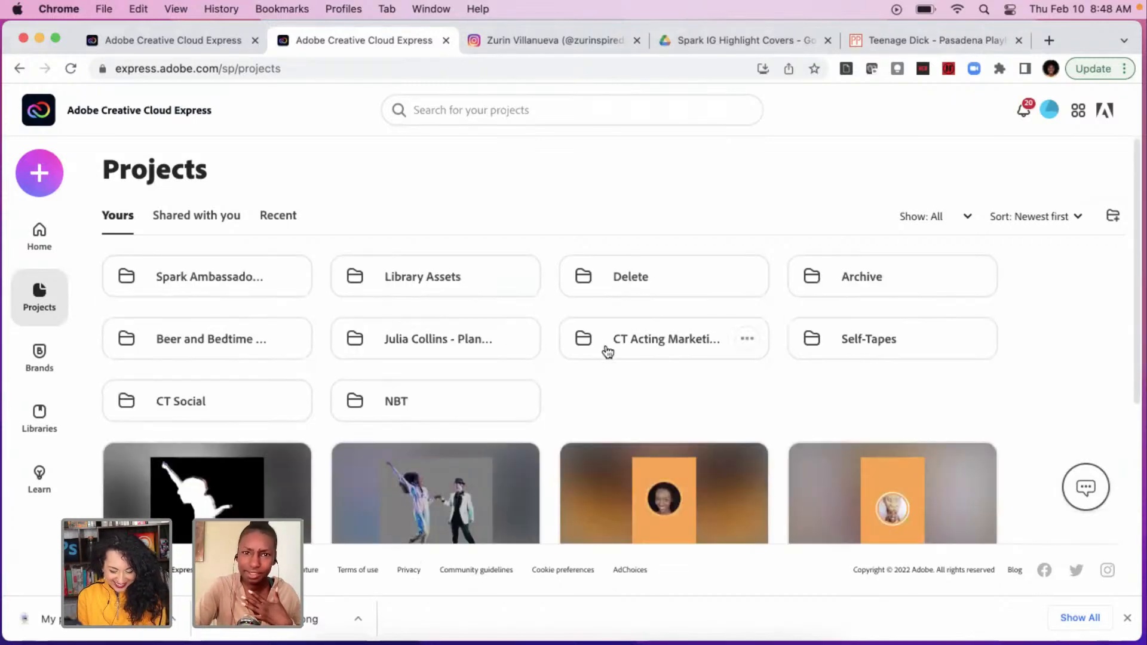
scroll(622, 331, down, 5)
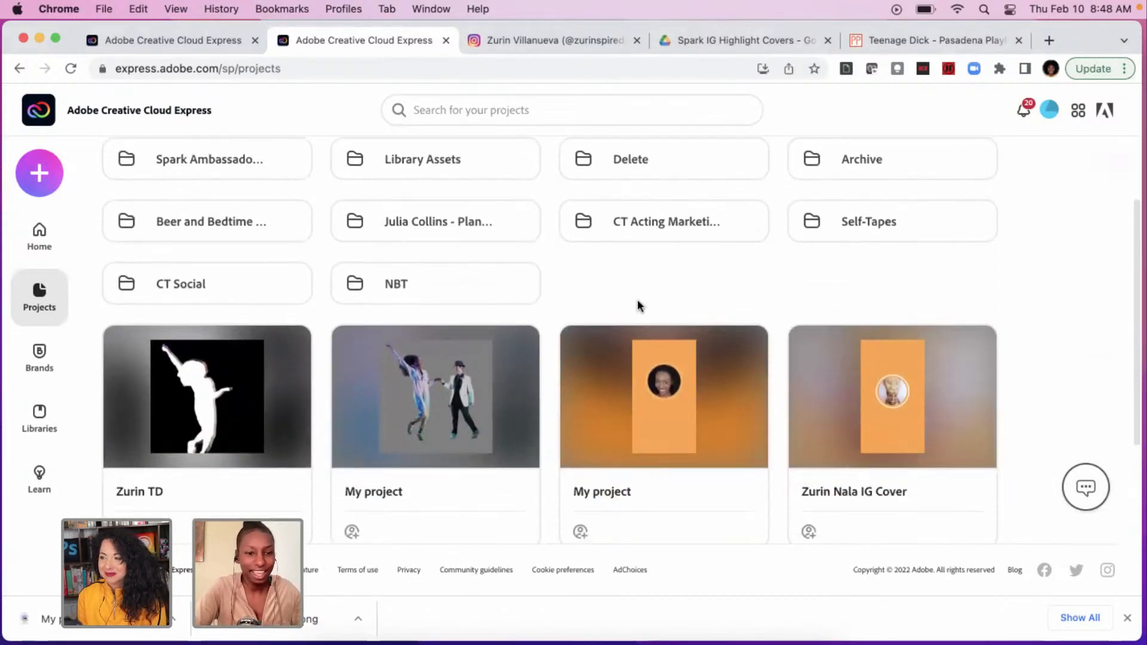
scroll(637, 305, down, 2)
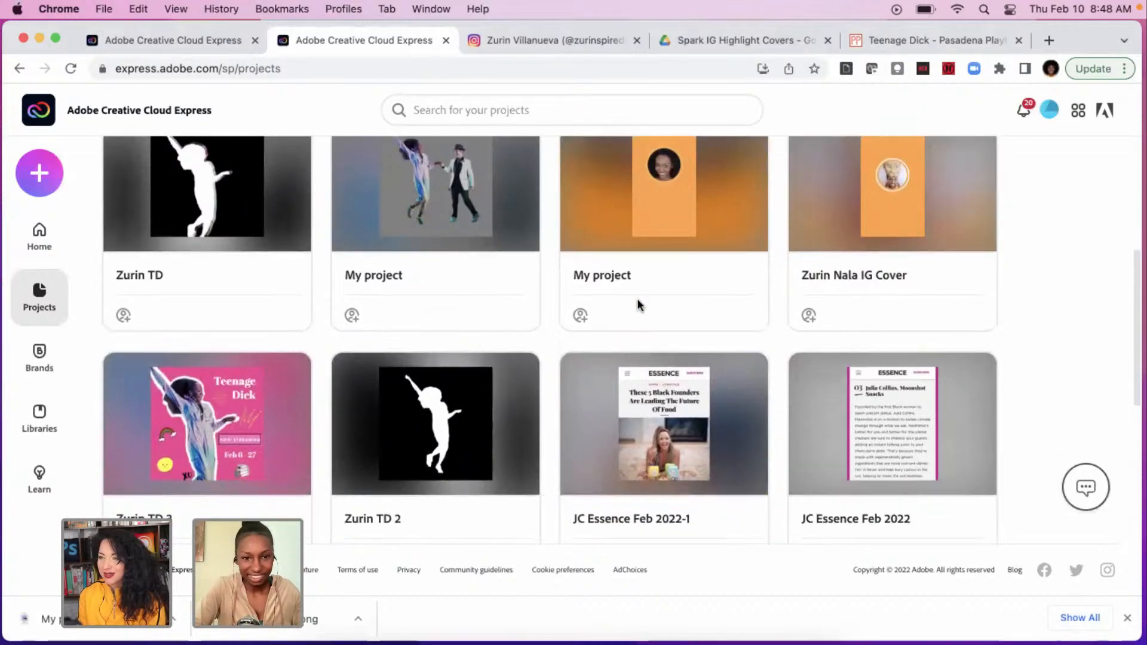
mouse_move(236, 426)
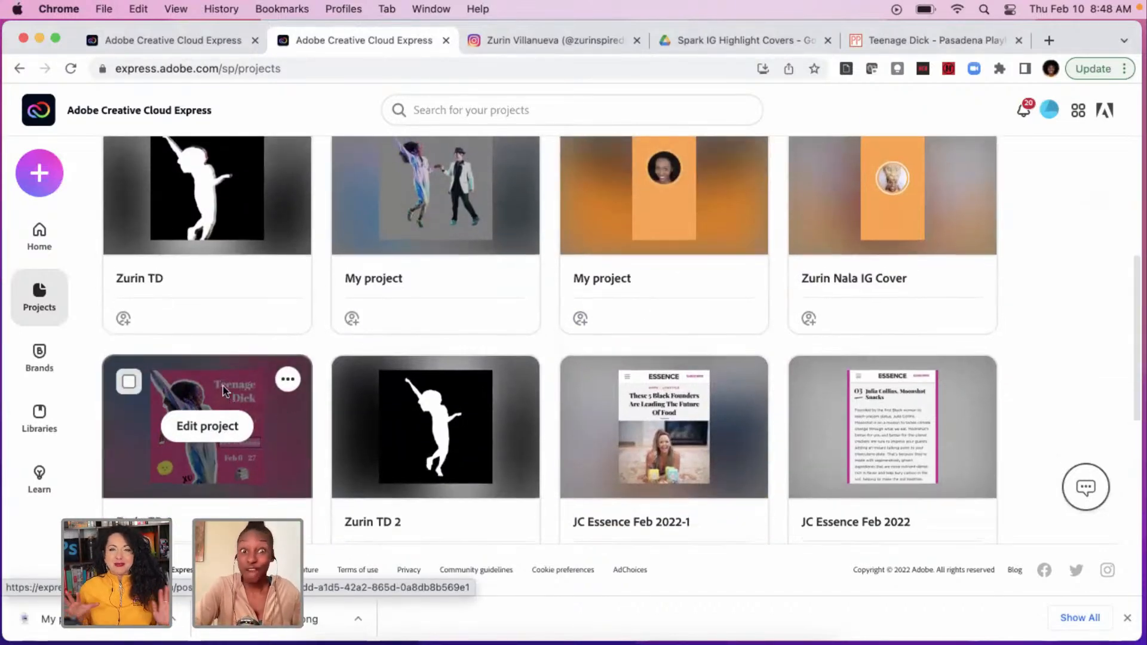
scroll(223, 385, up, 3)
scroll(222, 385, down, 2)
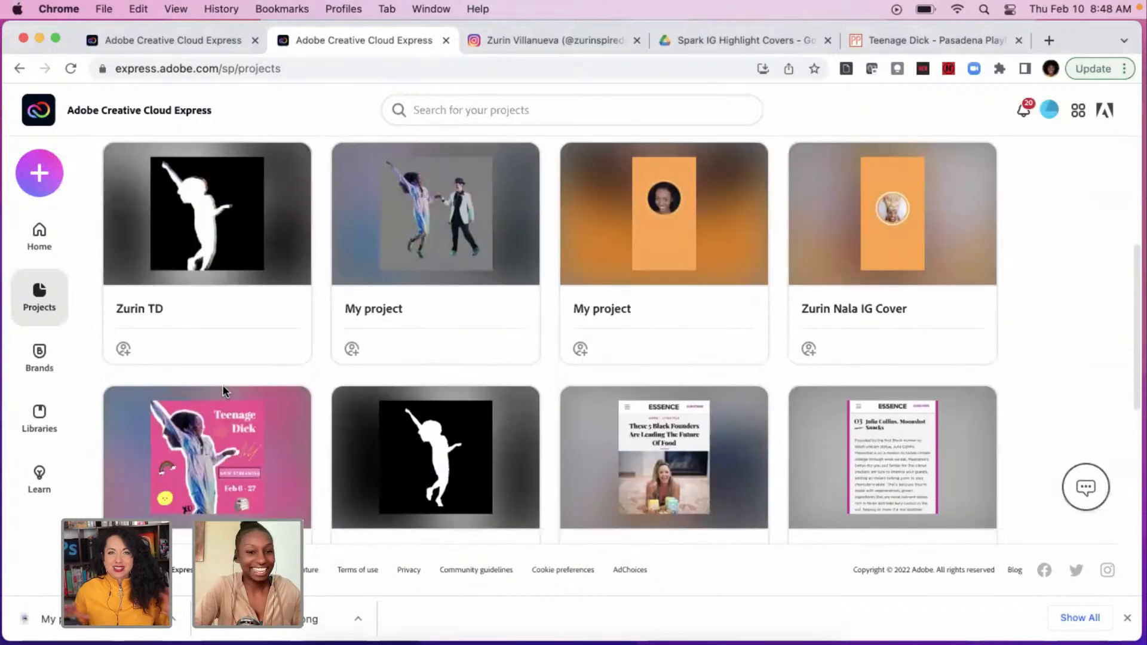
click(234, 417)
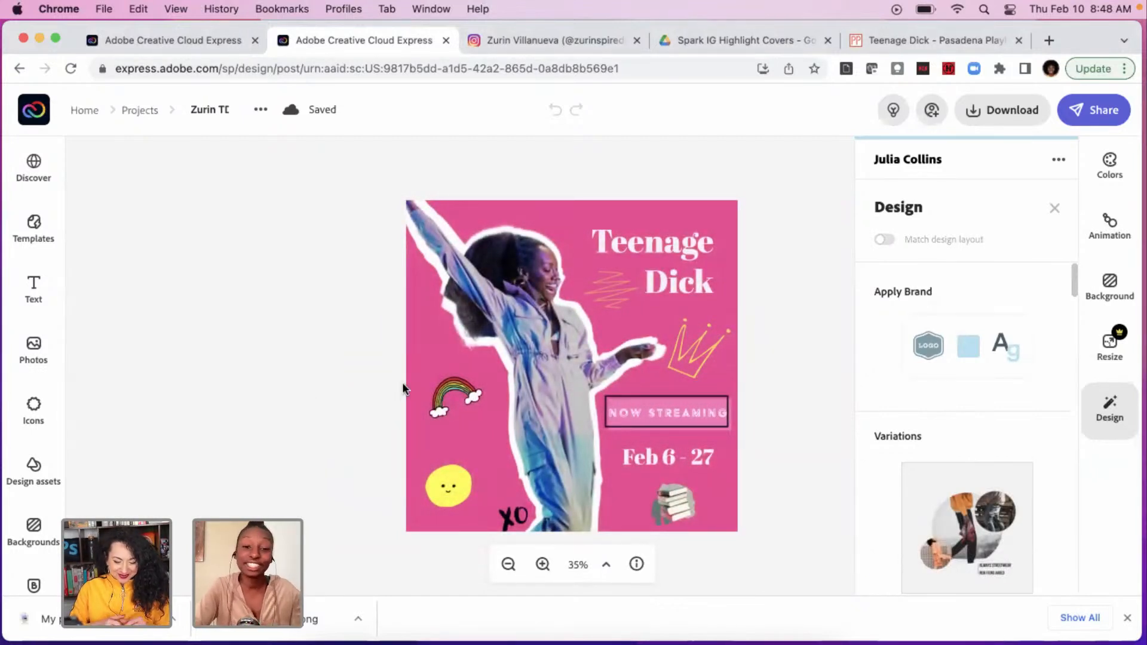
Select the Teenage Dick title, then switch to the Pasadena Playhouse event page to examine the show's title lettering.
click(359, 353)
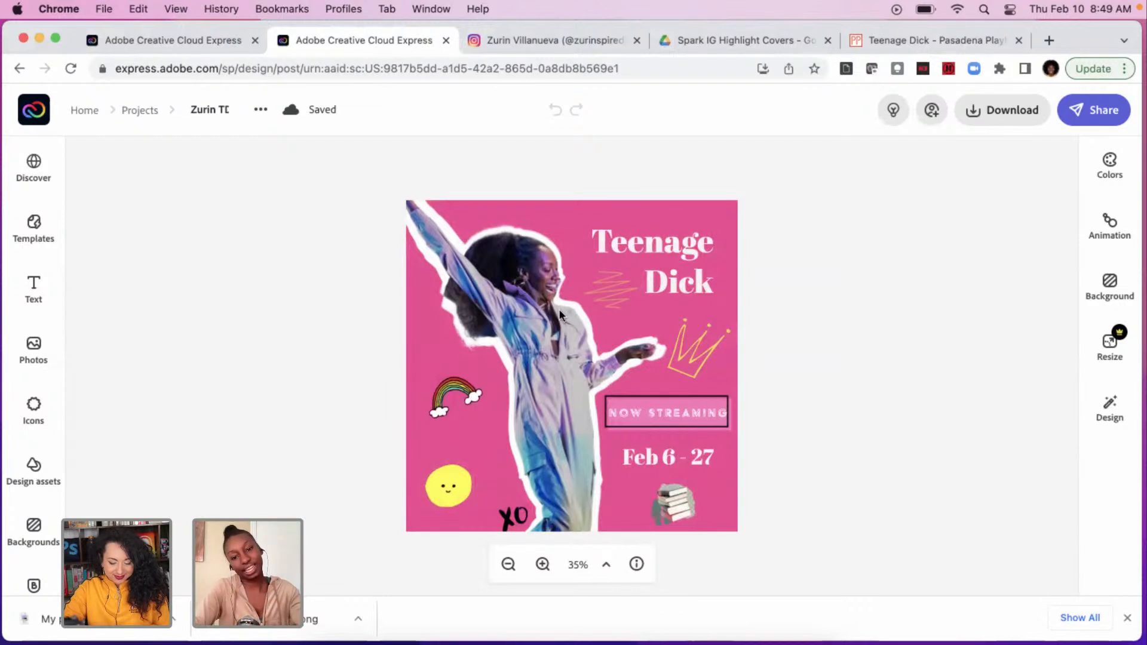
click(689, 252)
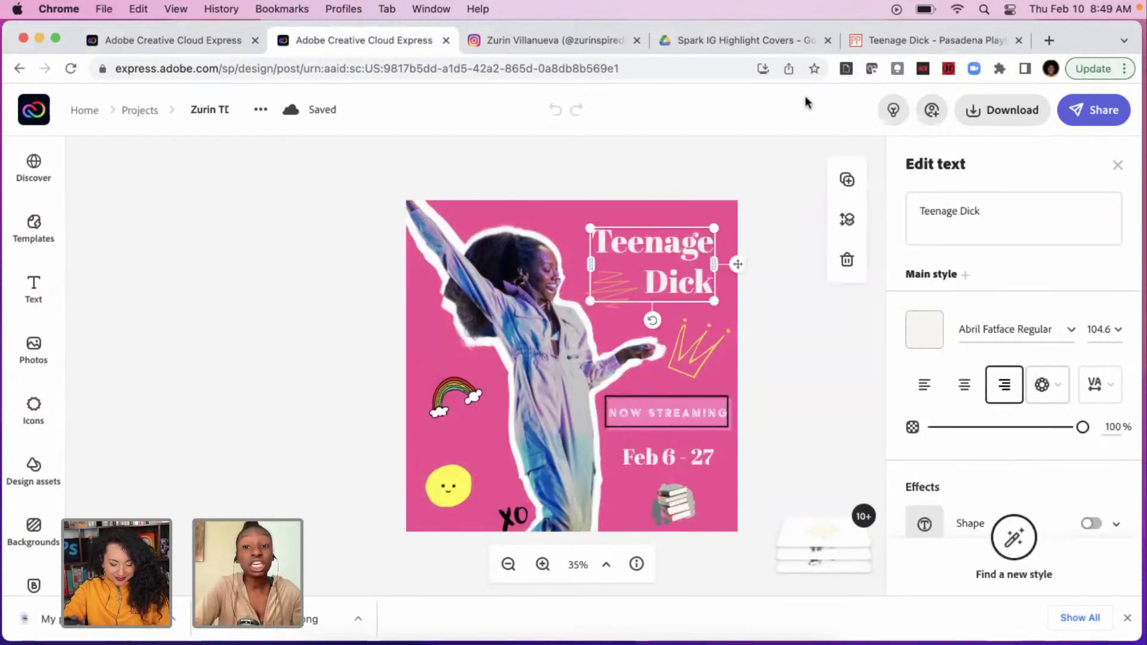
click(876, 41)
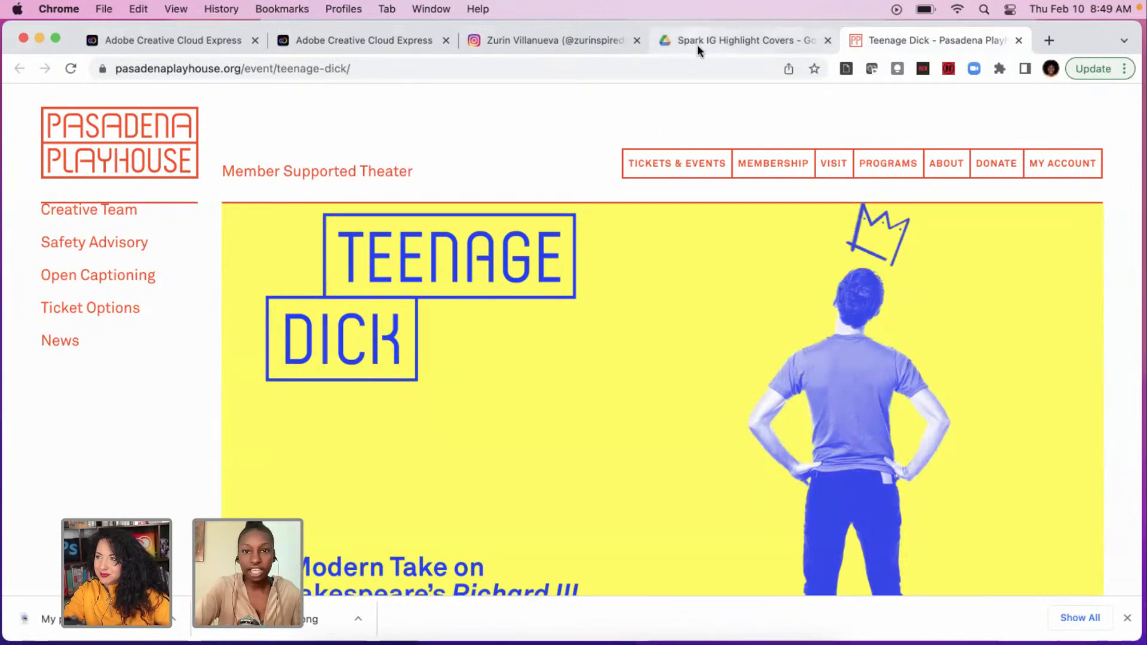
Return to the pink Teenage Dick graphic and close the duplicate Adobe Creative Cloud Express browser tab.
click(214, 39)
click(355, 42)
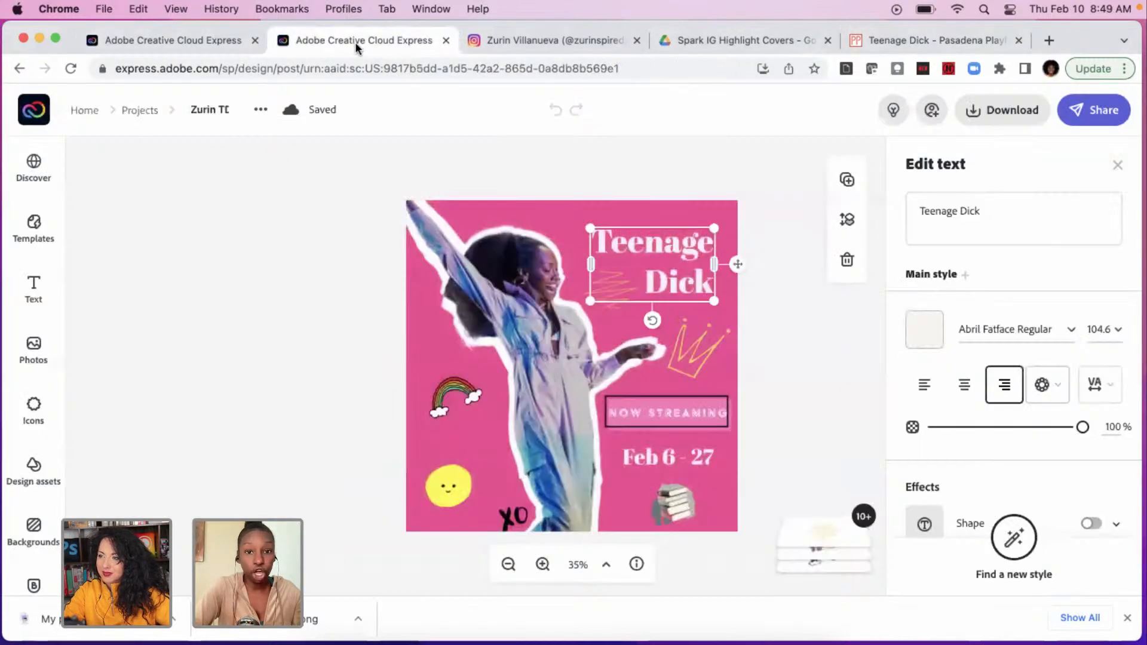
click(255, 40)
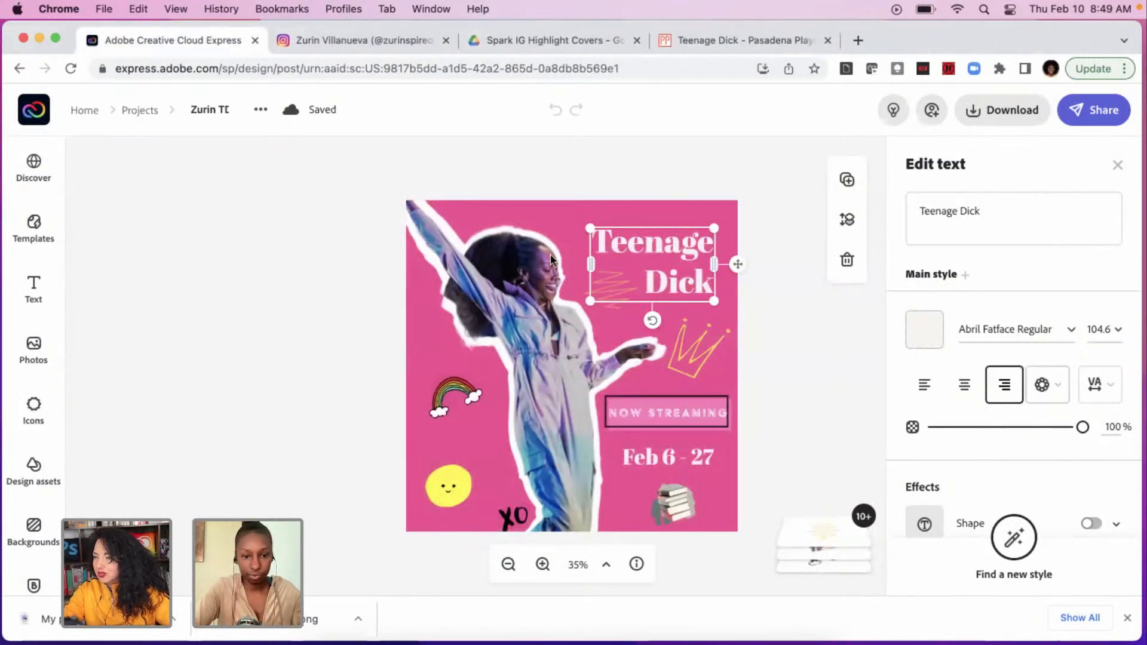
click(1004, 330)
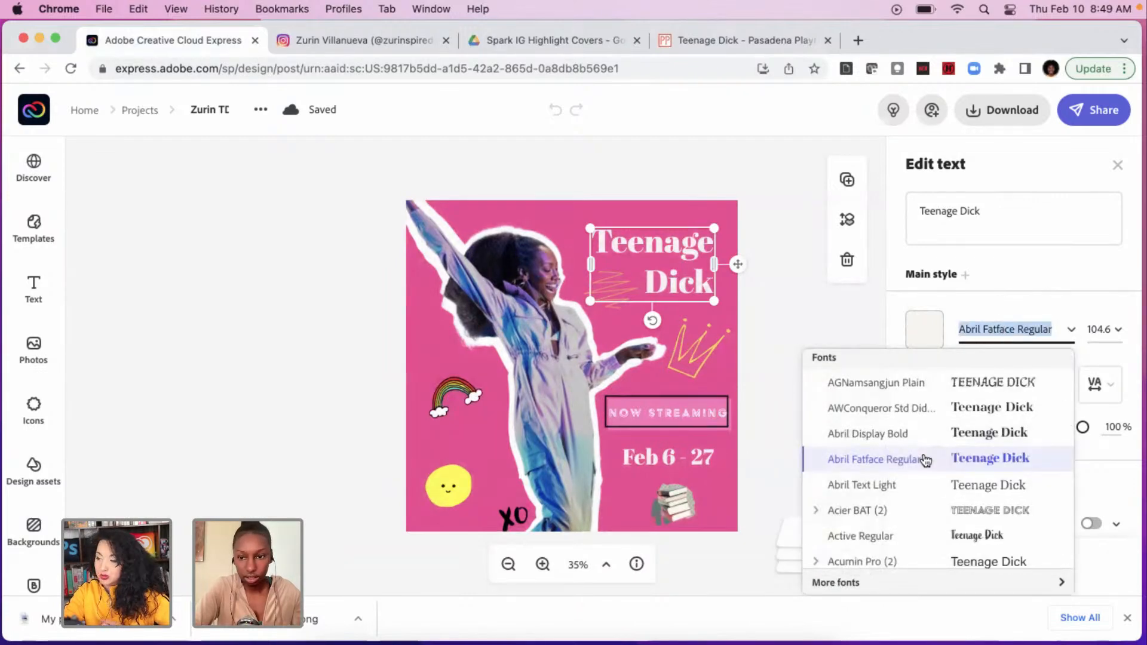
scroll(925, 460, up, 3)
click(1031, 360)
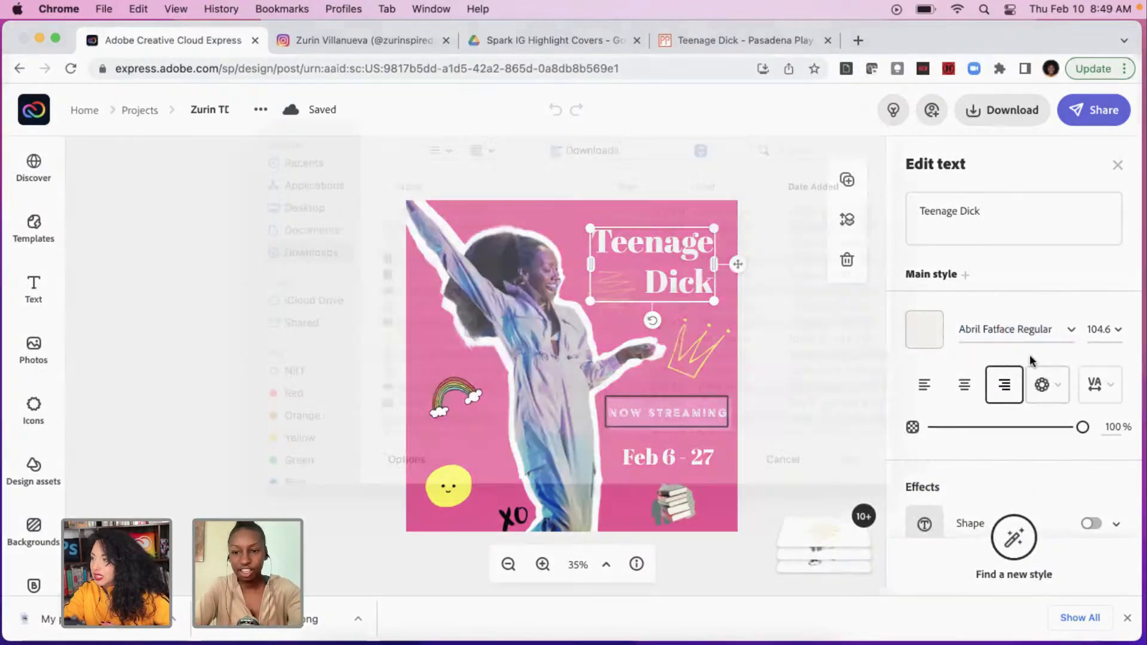
click(777, 489)
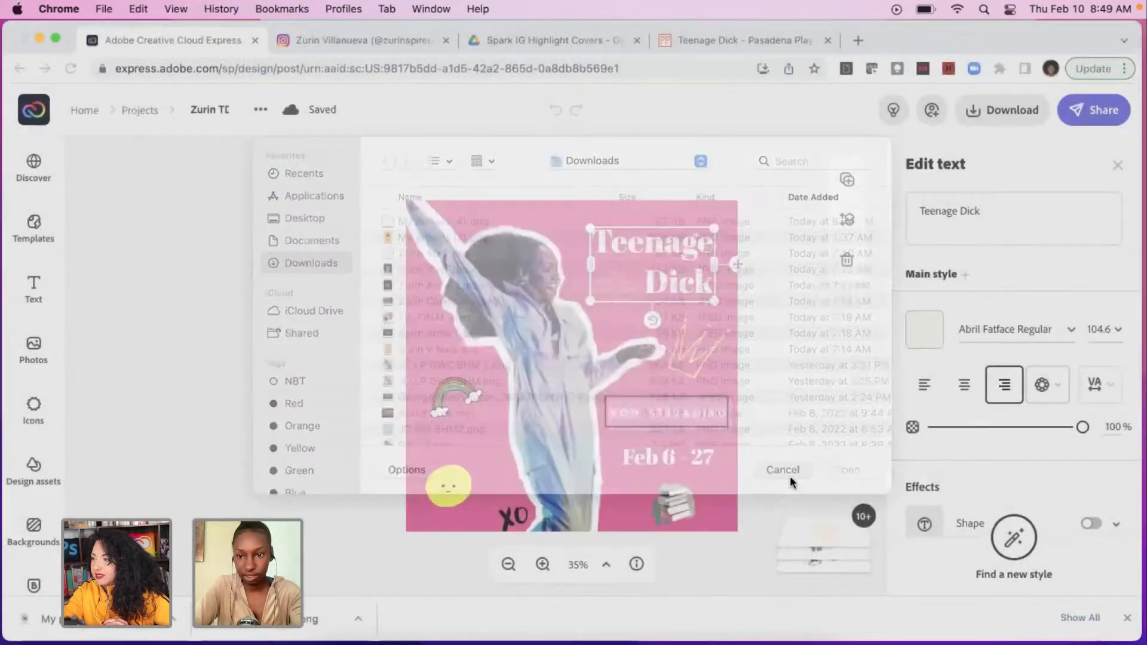
Set the Teenage Dick title's font to LTC Broadway Regular from the additional Art Deco fonts.
click(980, 331)
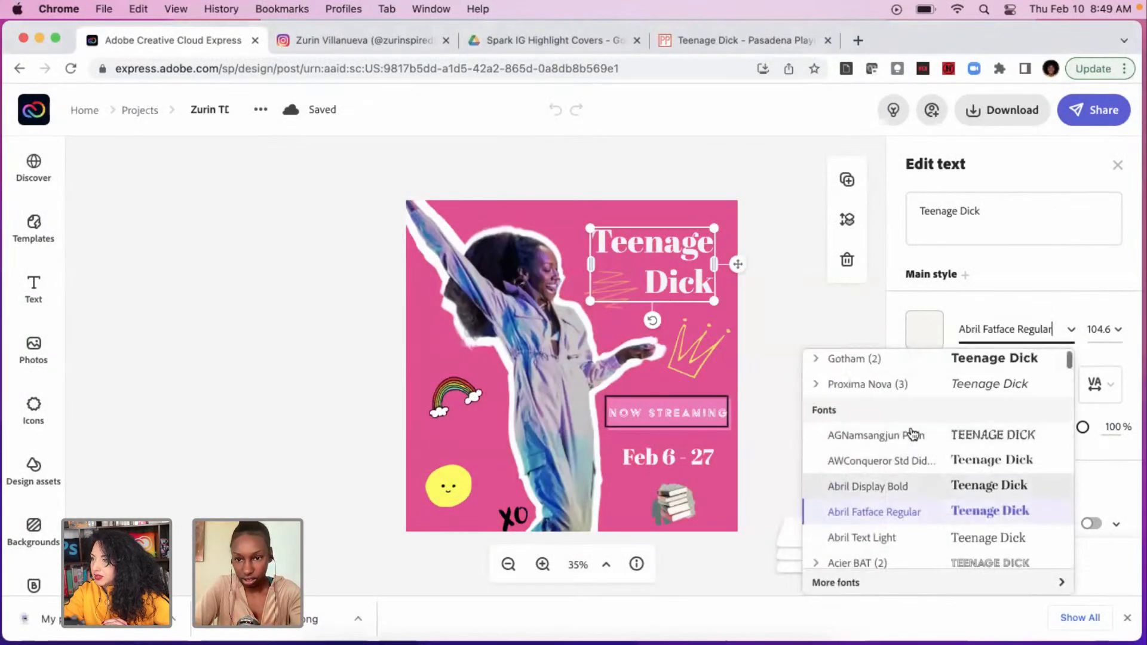
scroll(913, 433, up, 2)
scroll(912, 433, down, 15)
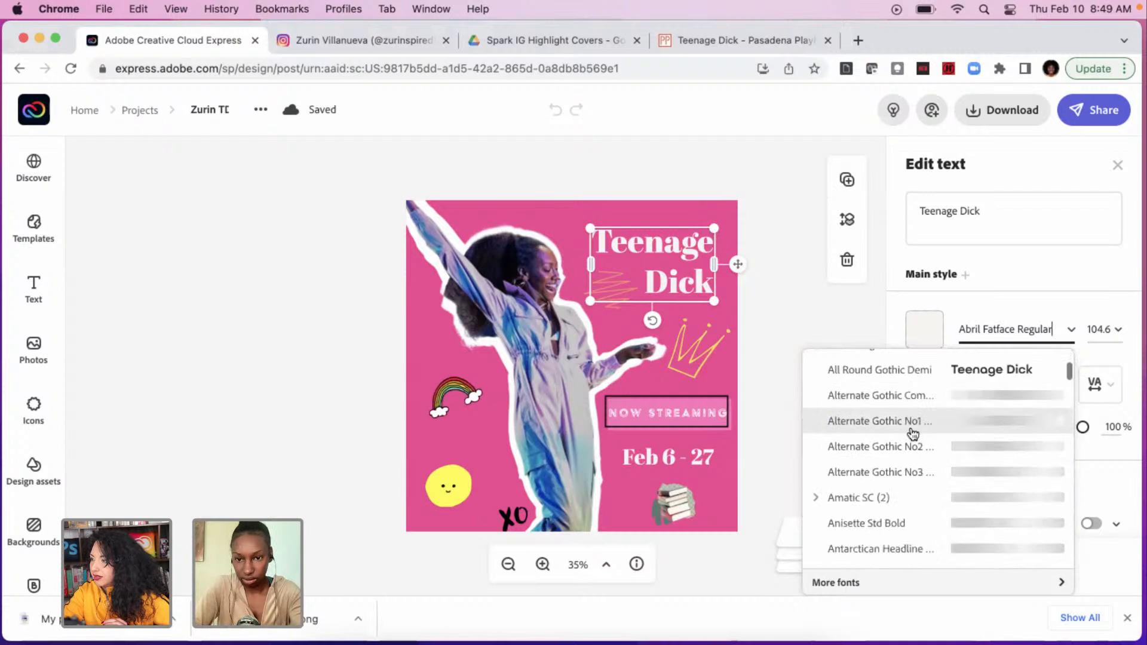
scroll(912, 433, down, 5)
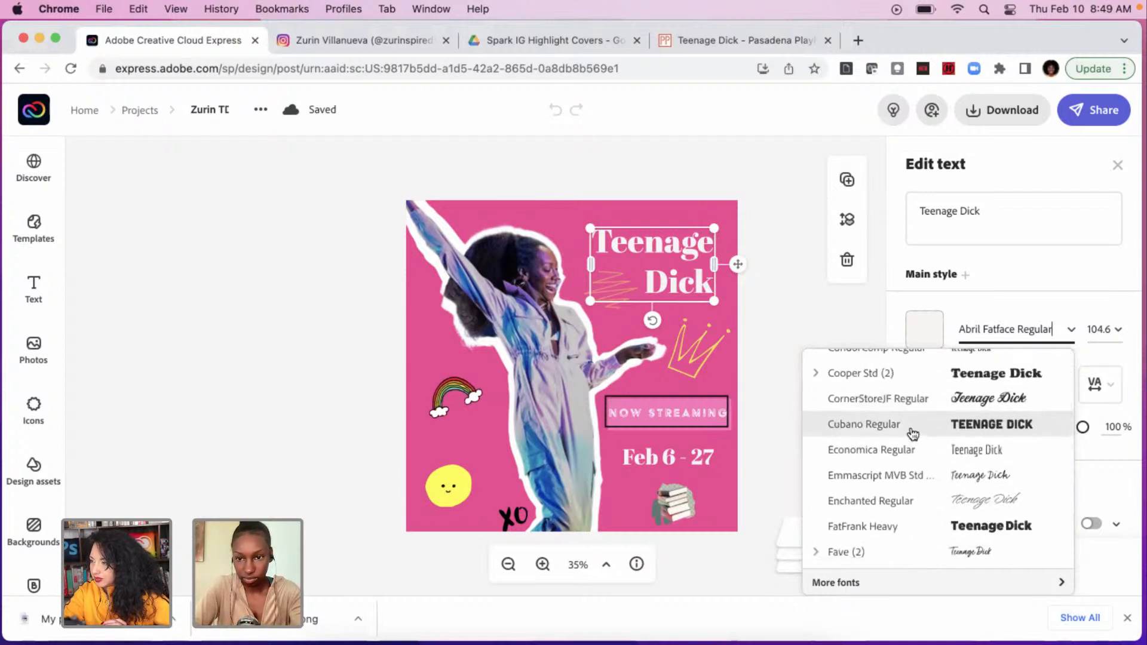
scroll(912, 433, up, 4)
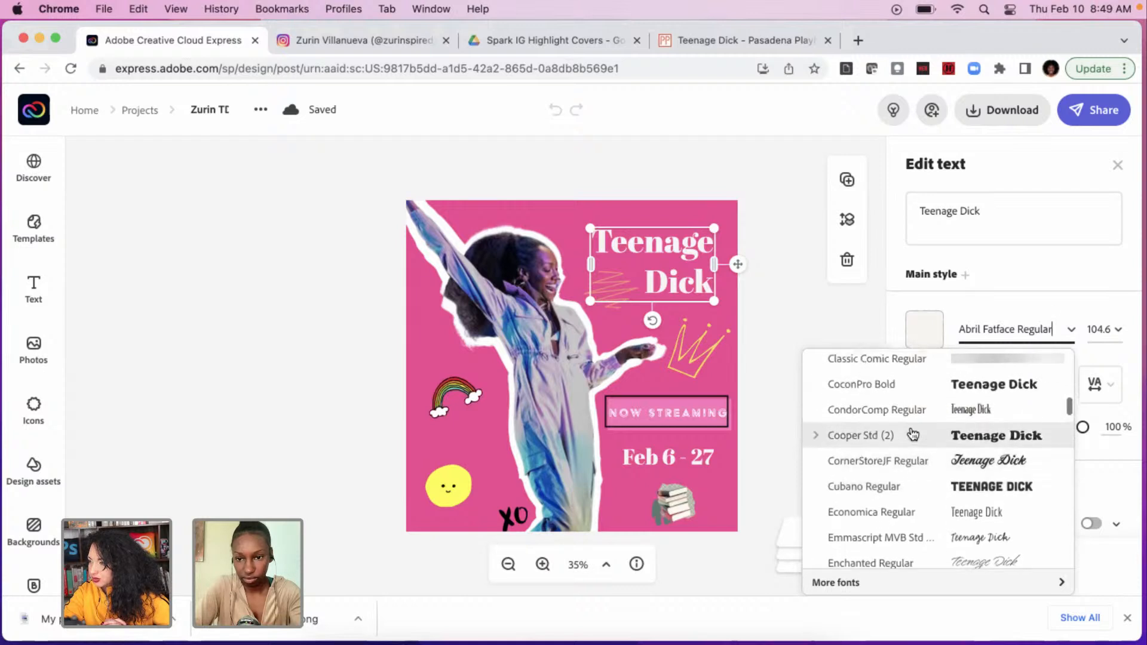
scroll(912, 434, up, 1)
click(858, 581)
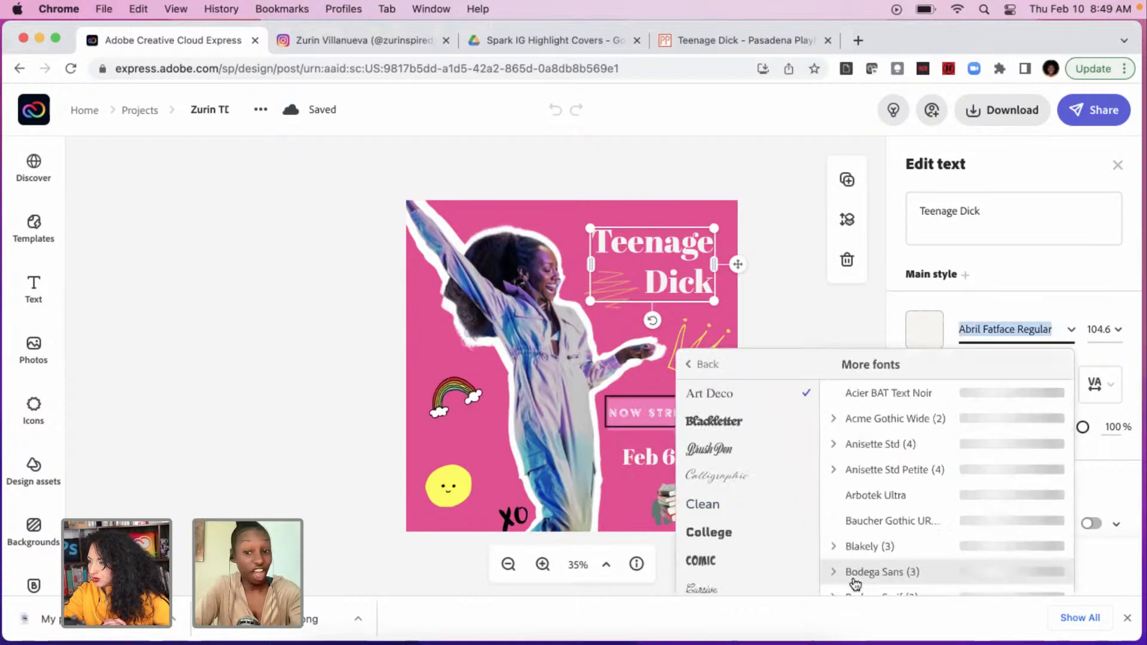
scroll(732, 538, down, 3)
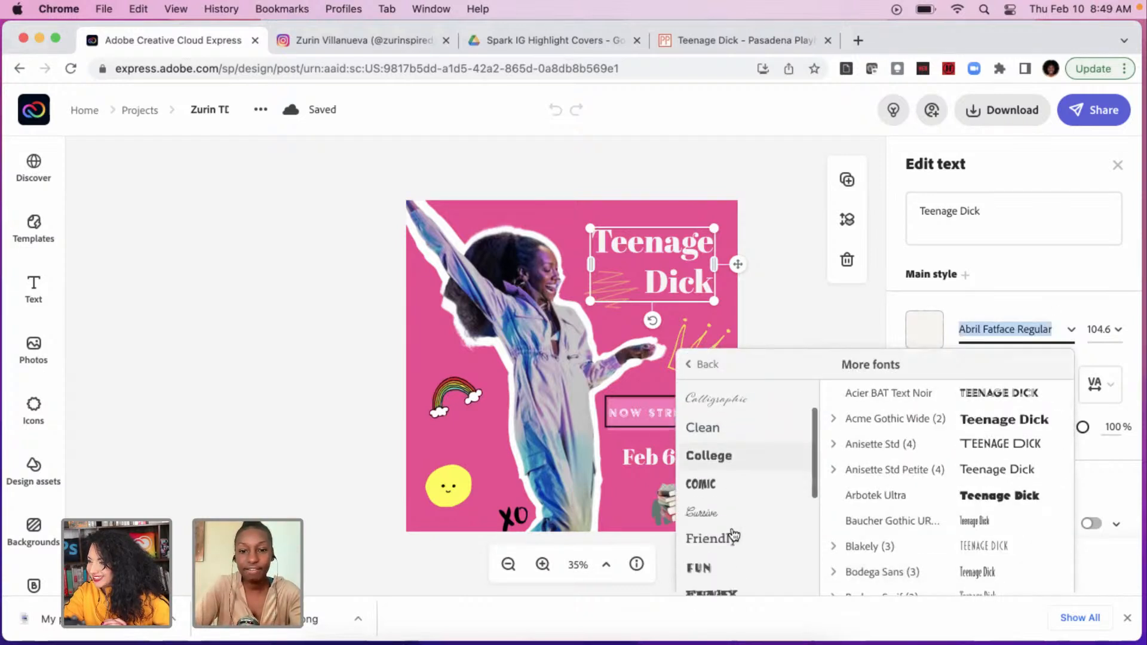
scroll(734, 534, down, 5)
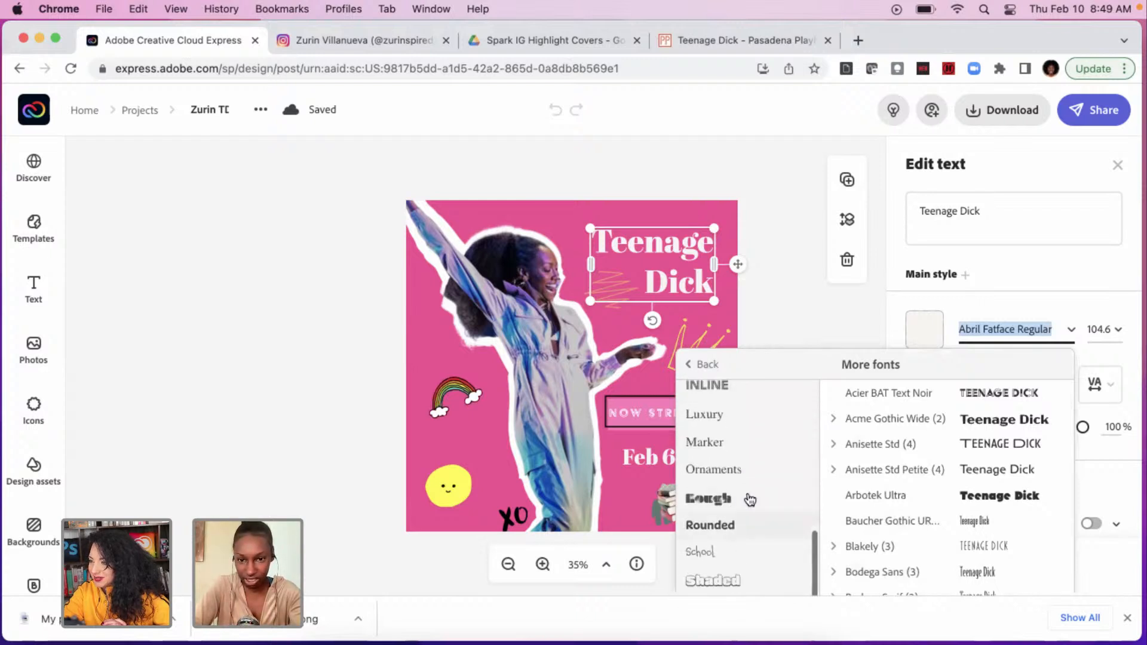
scroll(776, 472, up, 4)
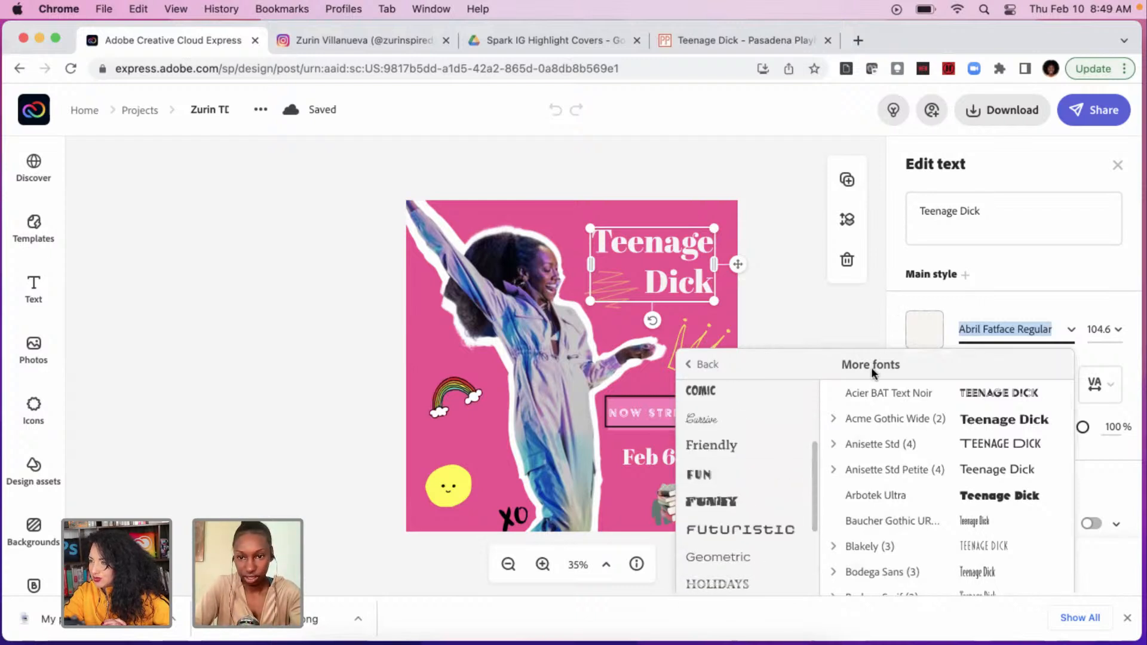
scroll(883, 481, down, 15)
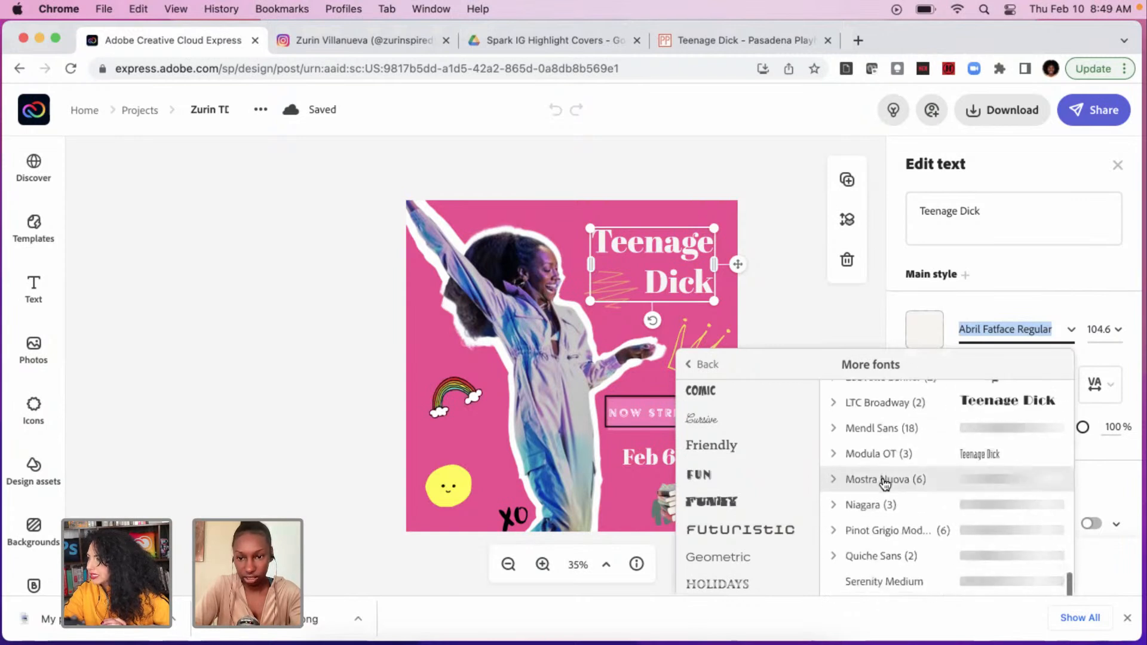
click(1008, 403)
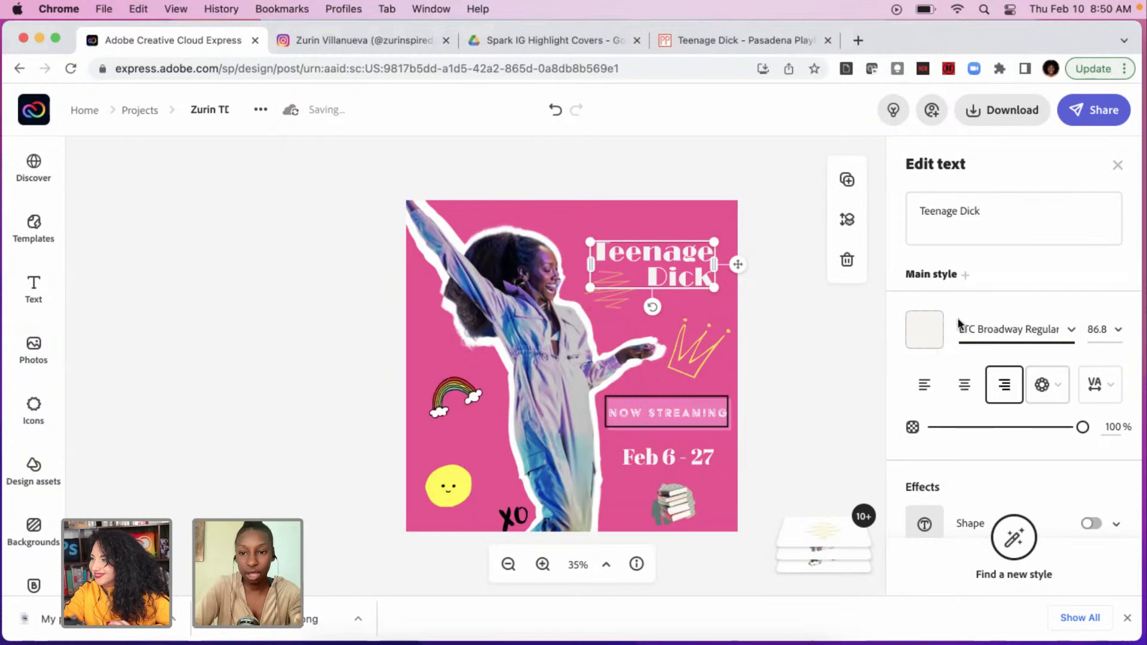
Examine the previews of the available fonts after LTC Broadway for an alternative title typeface.
click(1070, 330)
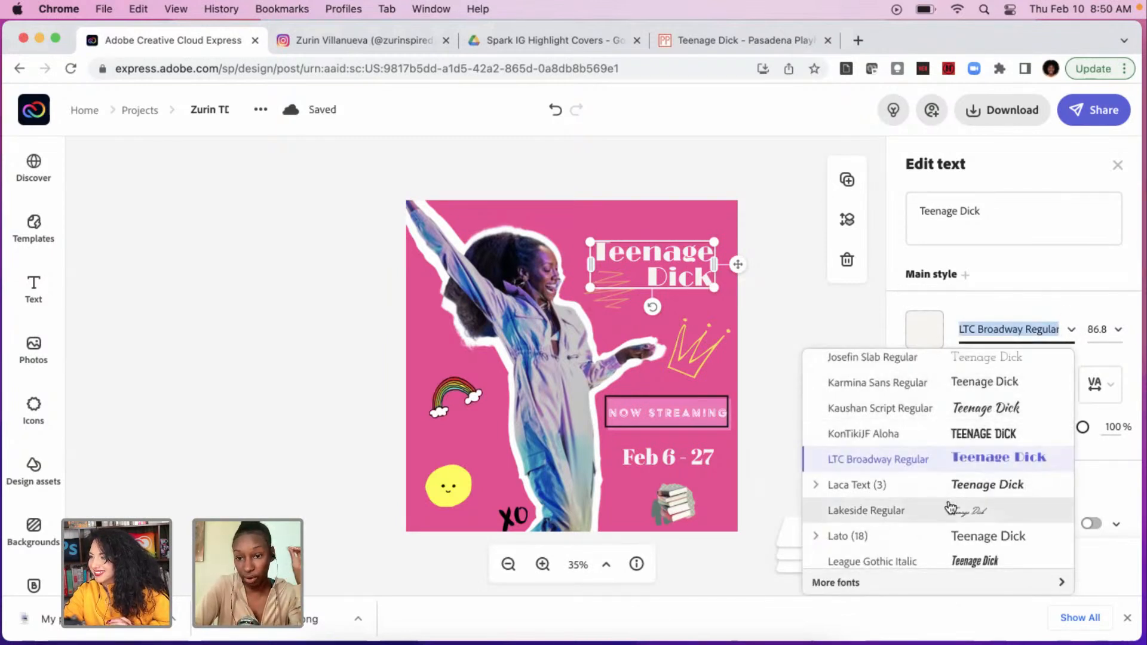
scroll(949, 506, down, 2)
scroll(950, 507, down, 6)
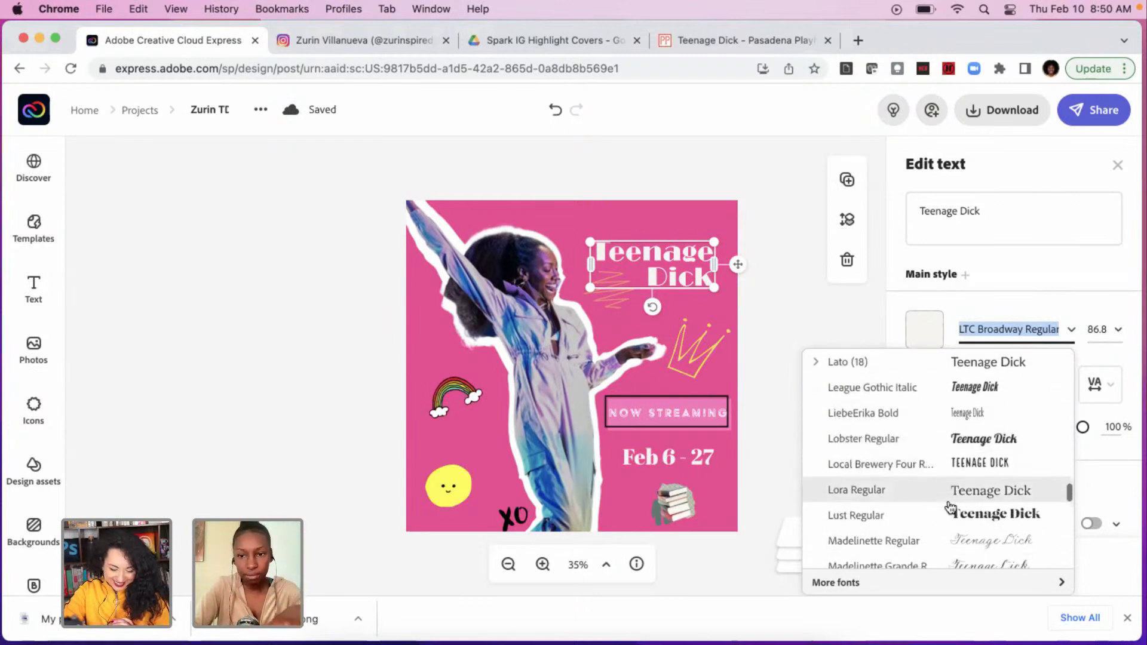
scroll(950, 507, down, 3)
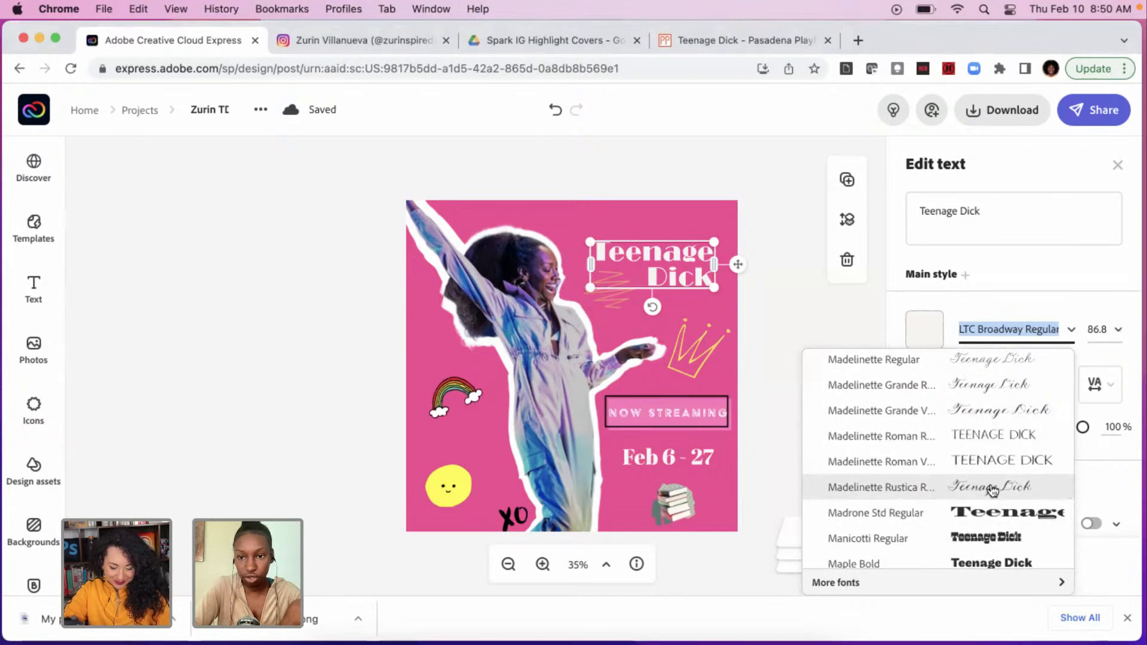
scroll(989, 491, down, 3)
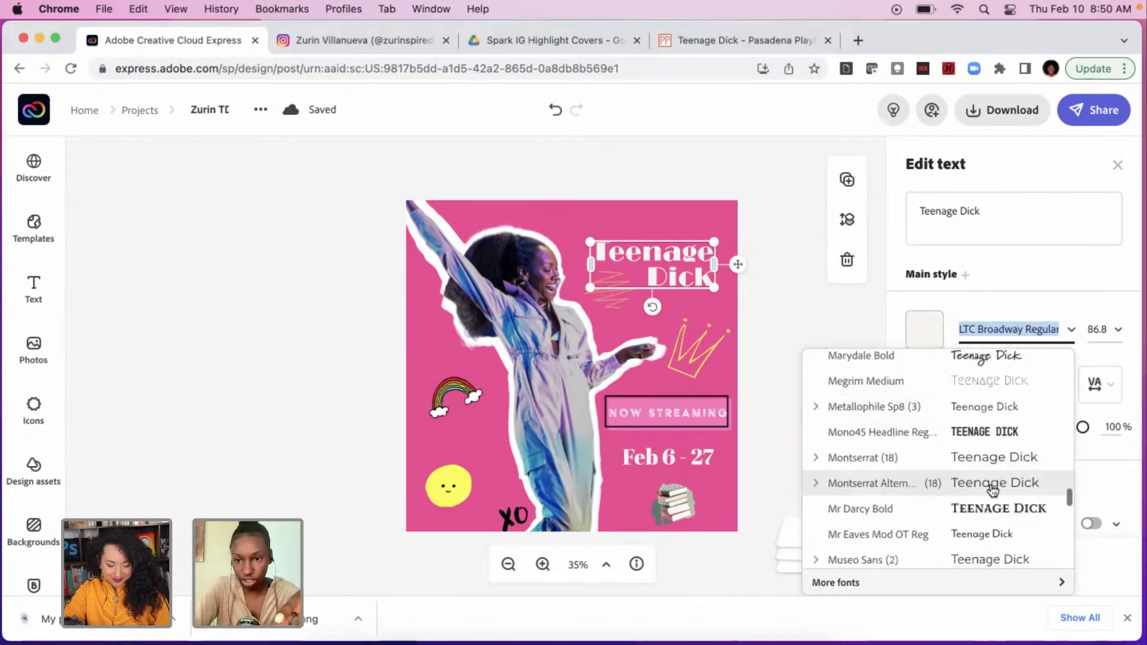
scroll(992, 490, down, 1)
scroll(992, 489, down, 2)
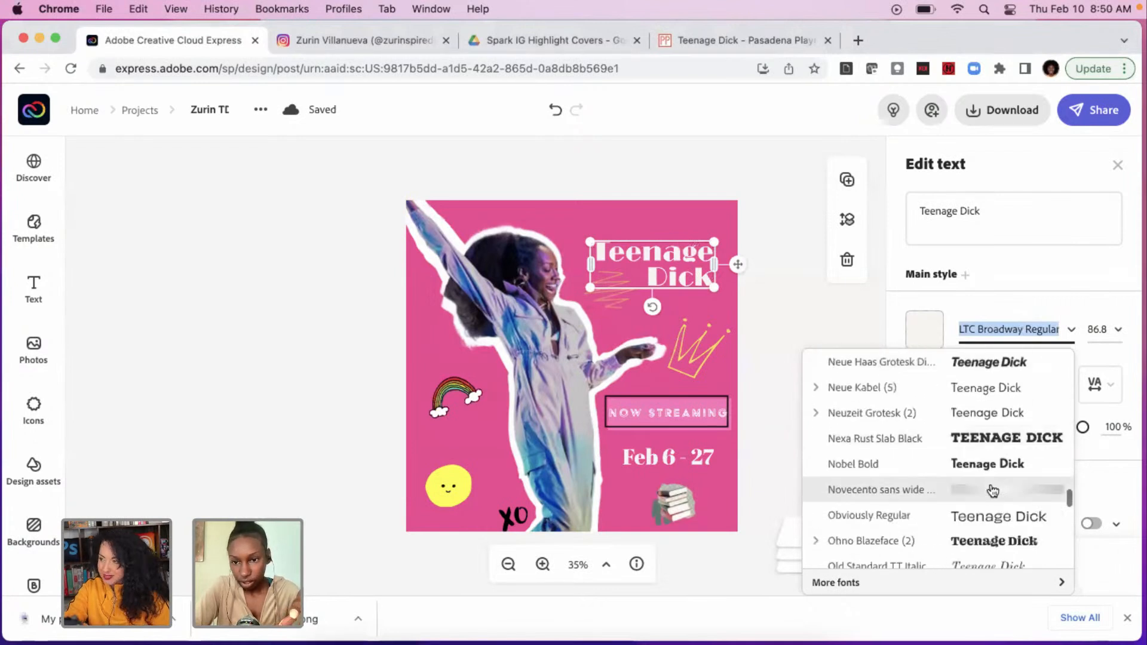
scroll(993, 490, down, 15)
scroll(993, 490, down, 10)
scroll(993, 490, down, 10)
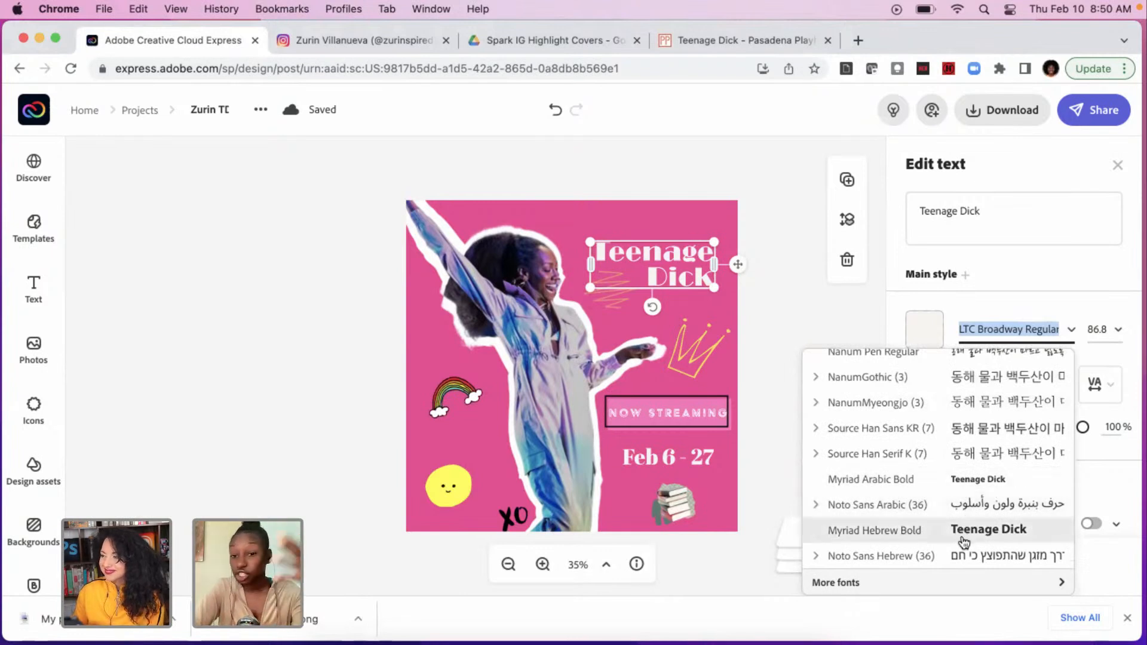
Change the Teenage Dick title's font to HWT Mardell Regular from the additional Art Deco fonts.
click(929, 583)
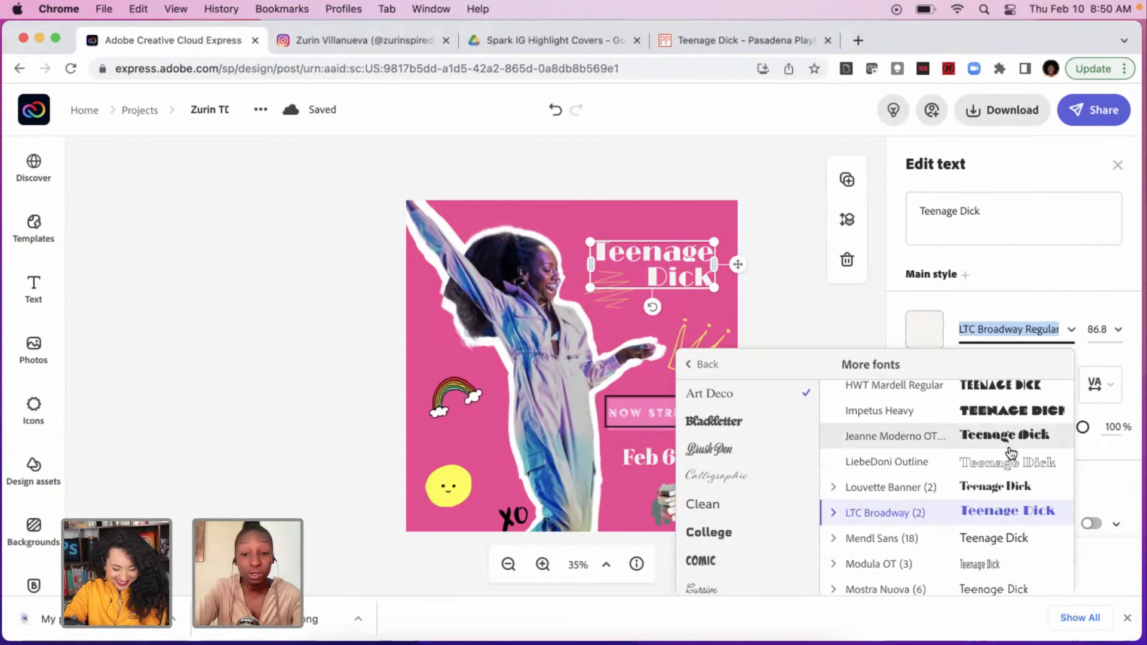
scroll(1011, 452, up, 2)
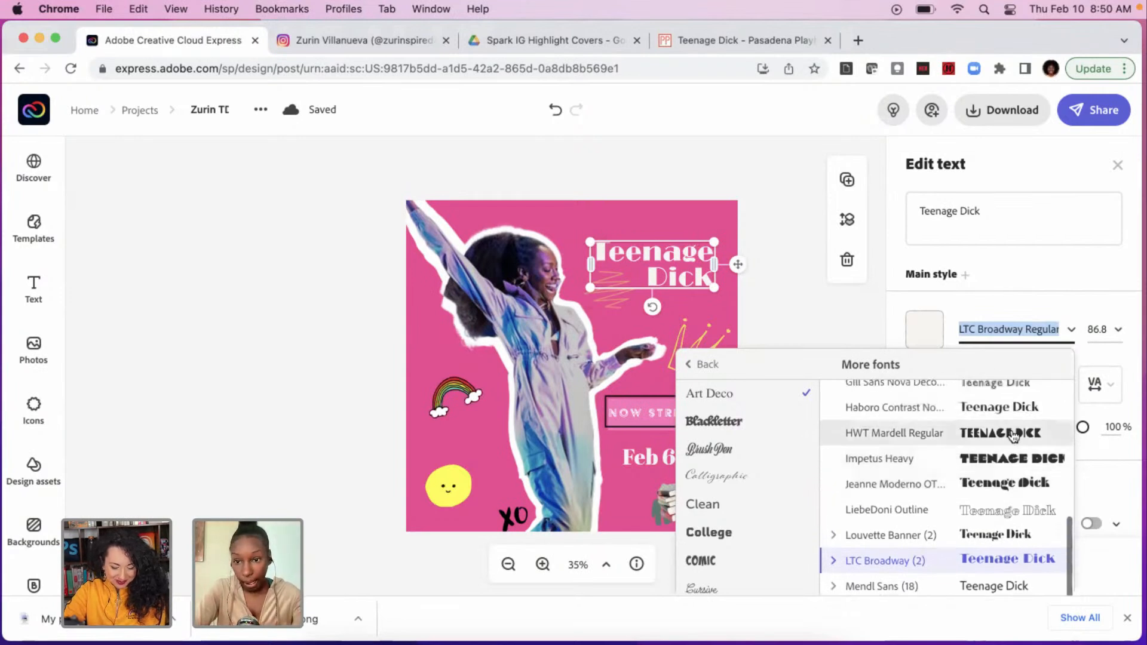
click(1014, 436)
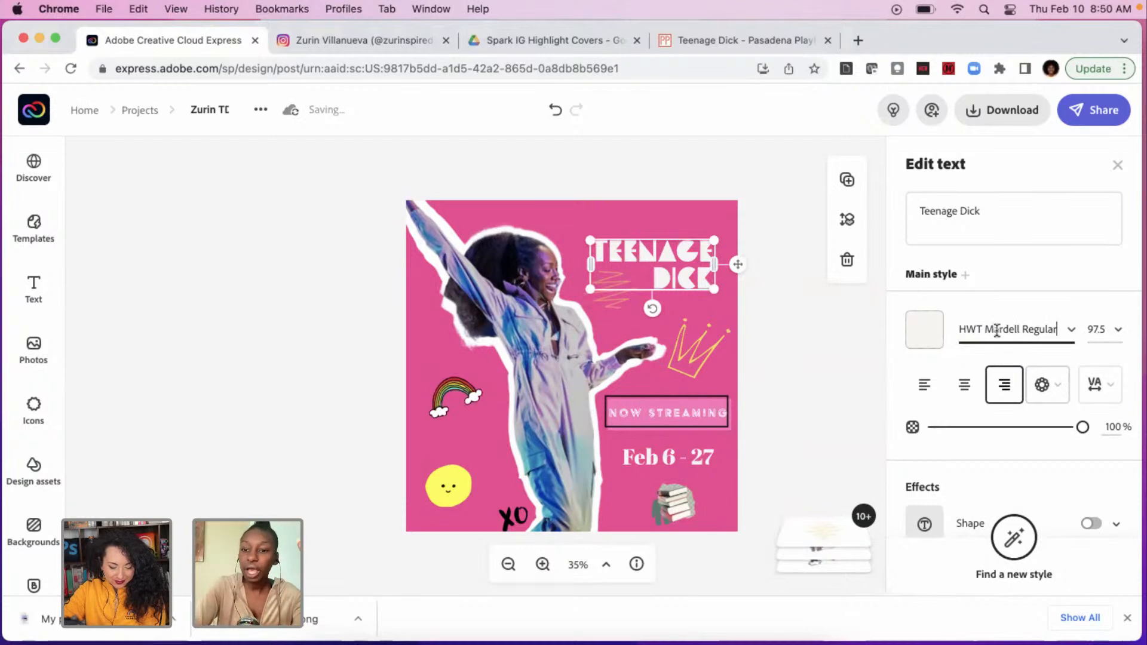
Change the Teenage Dick title's font to Classic Comic Regular.
click(1069, 333)
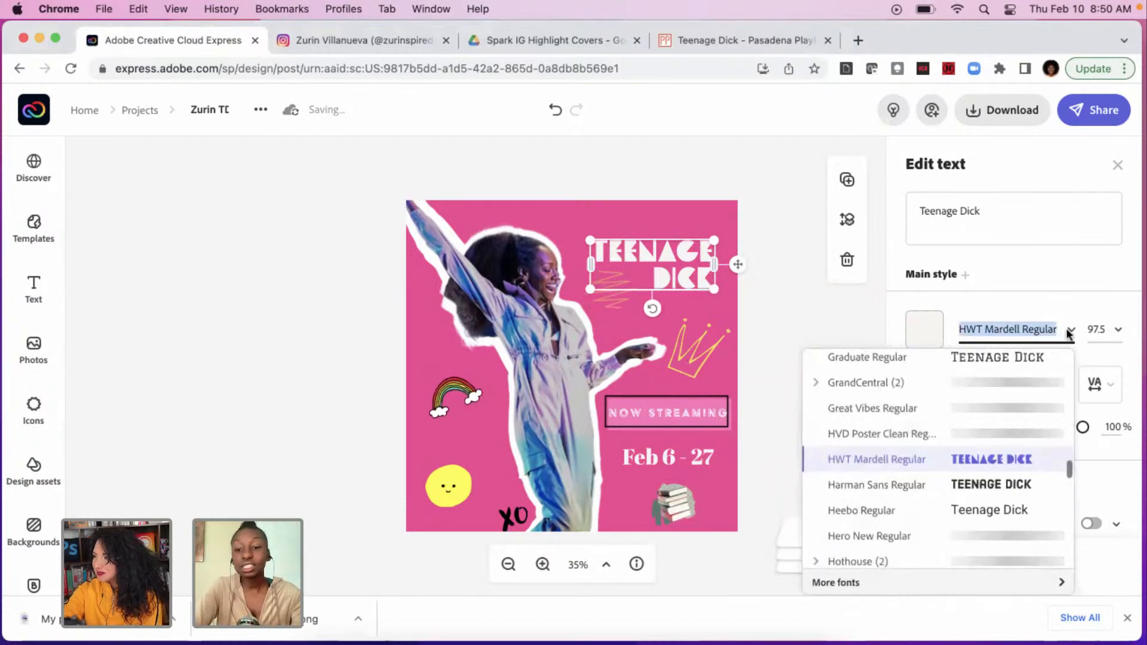
scroll(982, 469, up, 1)
scroll(983, 469, up, 10)
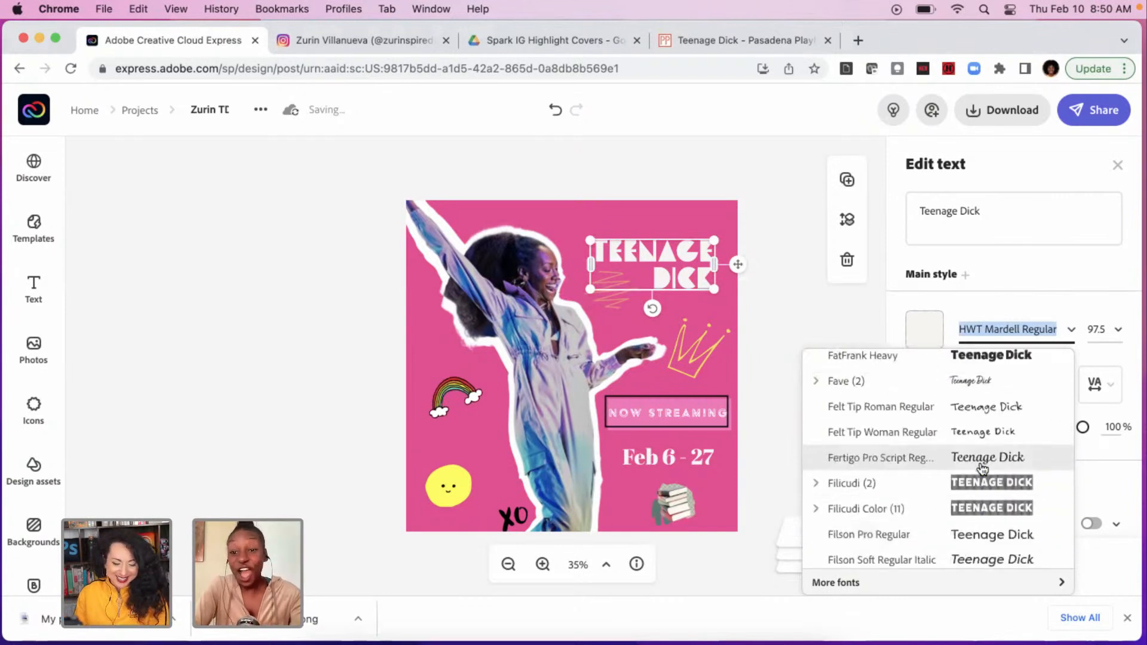
scroll(991, 431, up, 2)
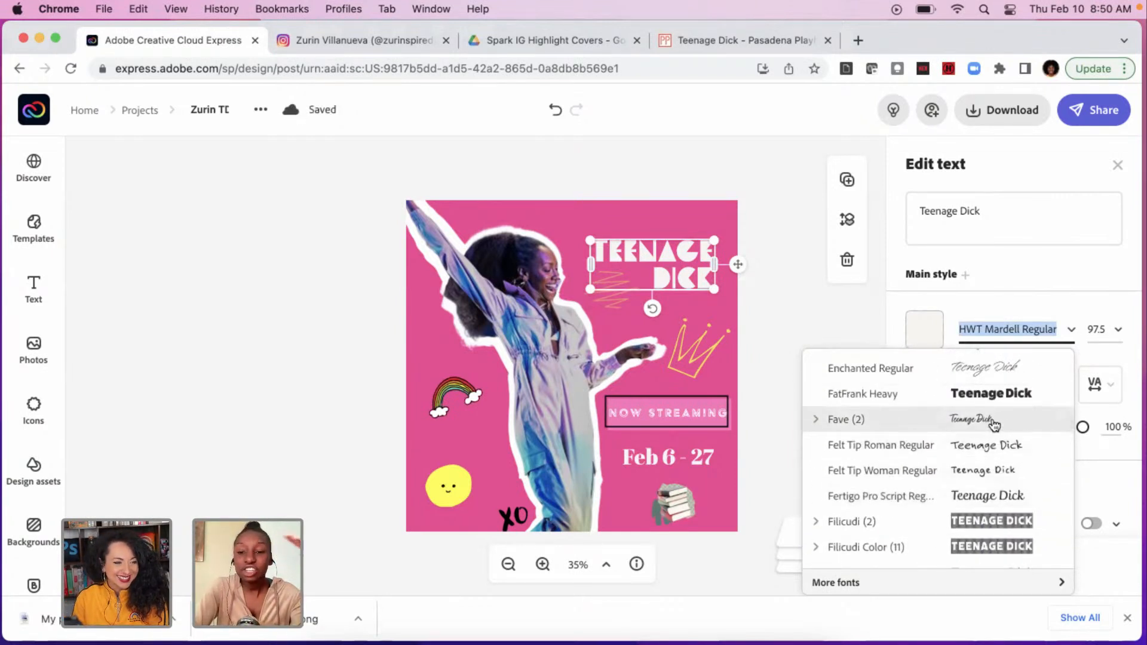
scroll(1001, 422, up, 3)
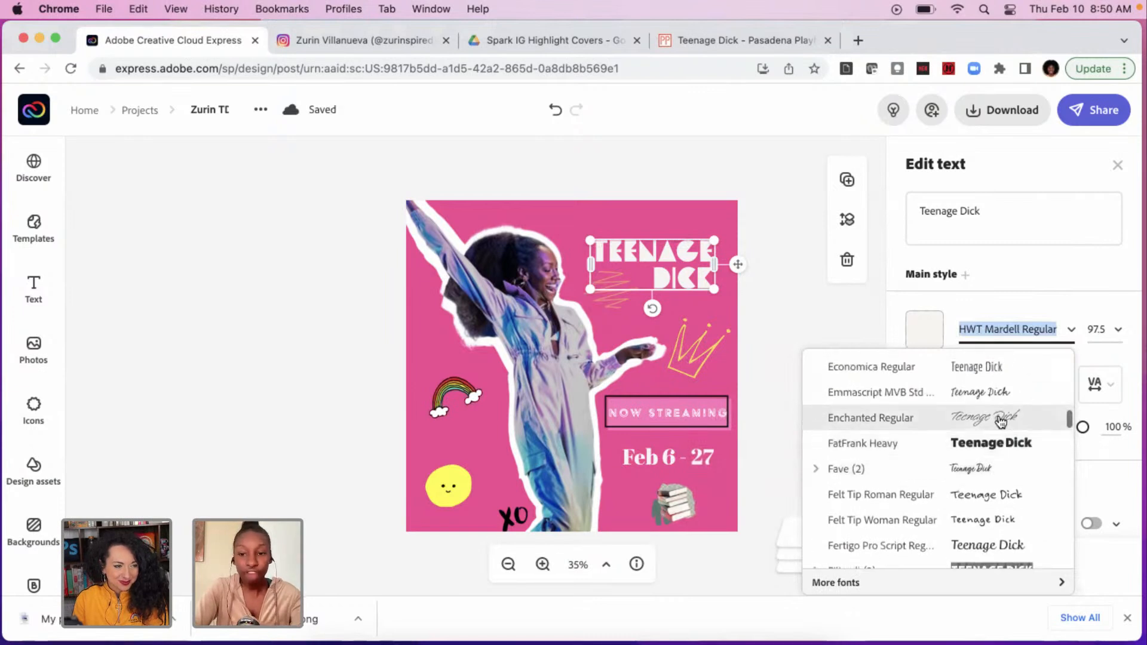
scroll(1001, 422, up, 2)
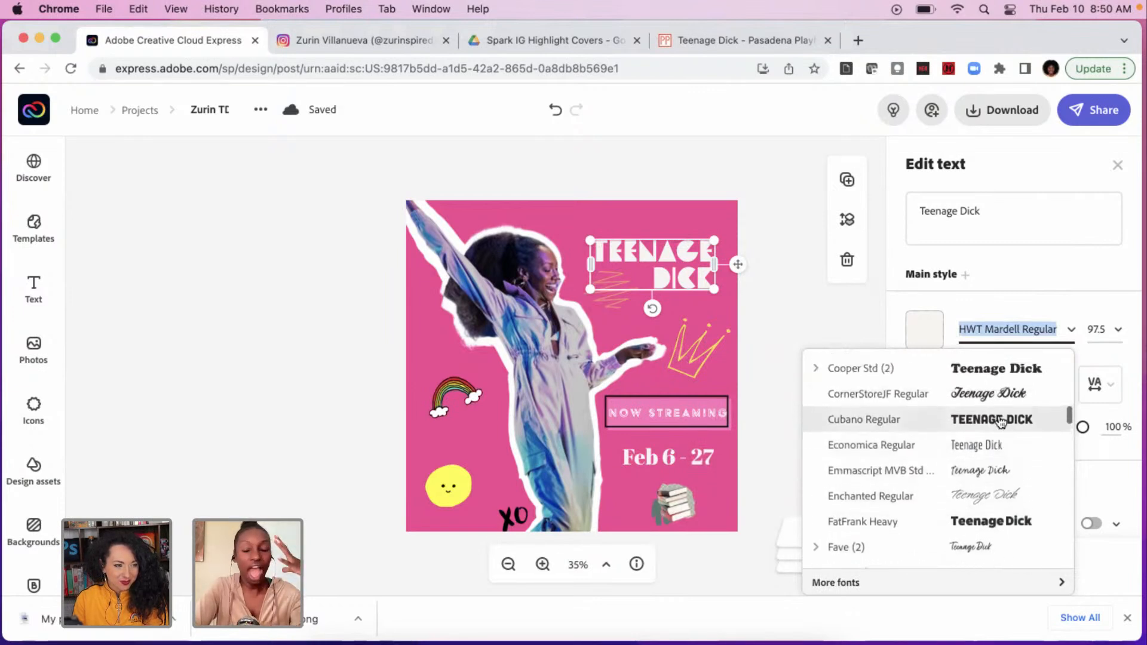
scroll(1001, 422, up, 4)
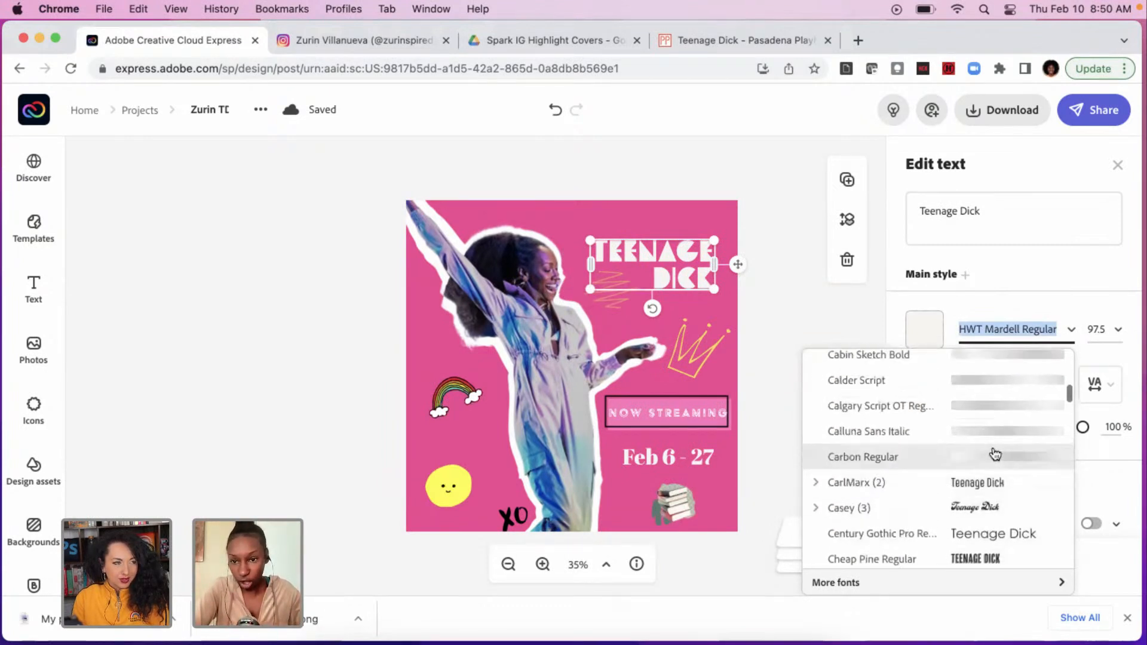
scroll(997, 445, up, 1)
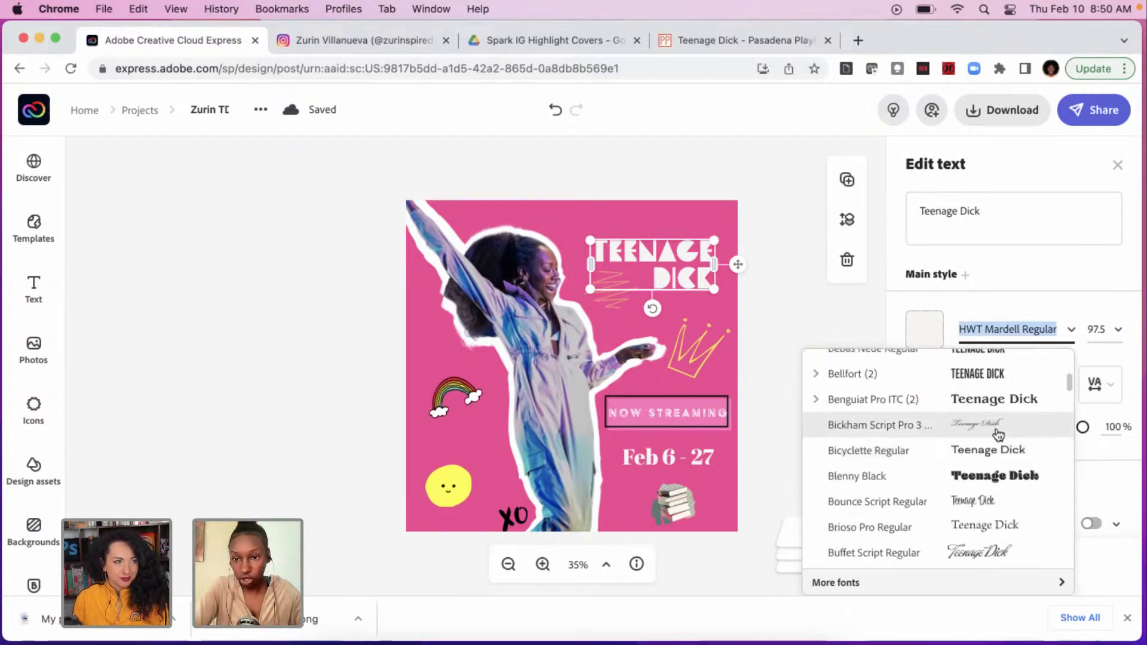
scroll(998, 433, up, 2)
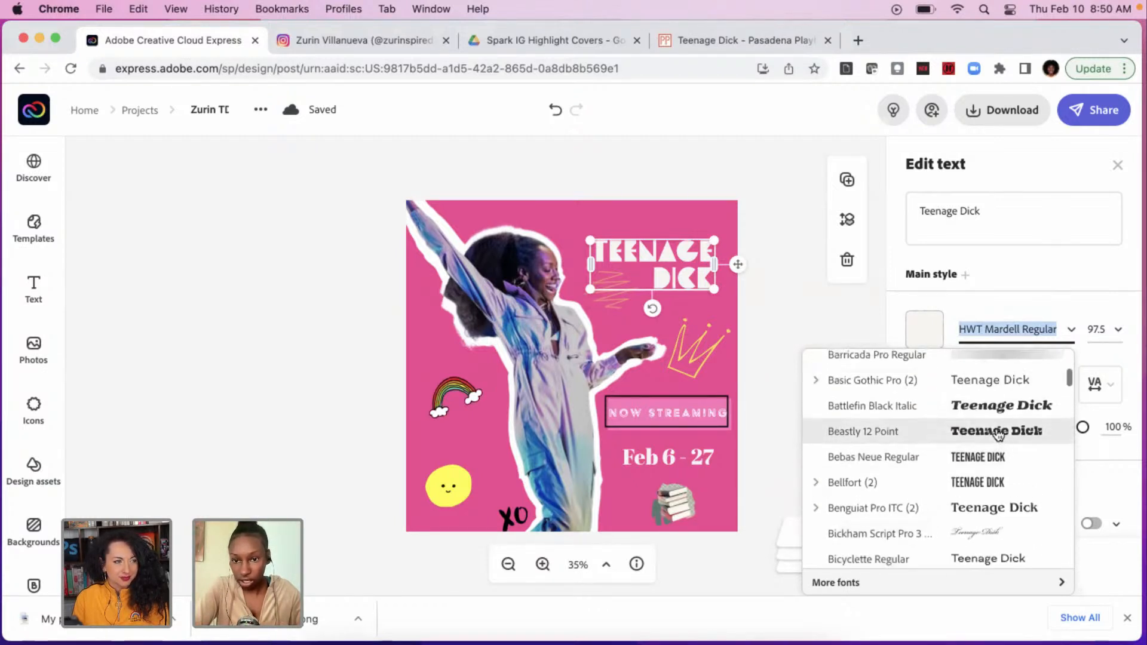
scroll(999, 435, up, 1)
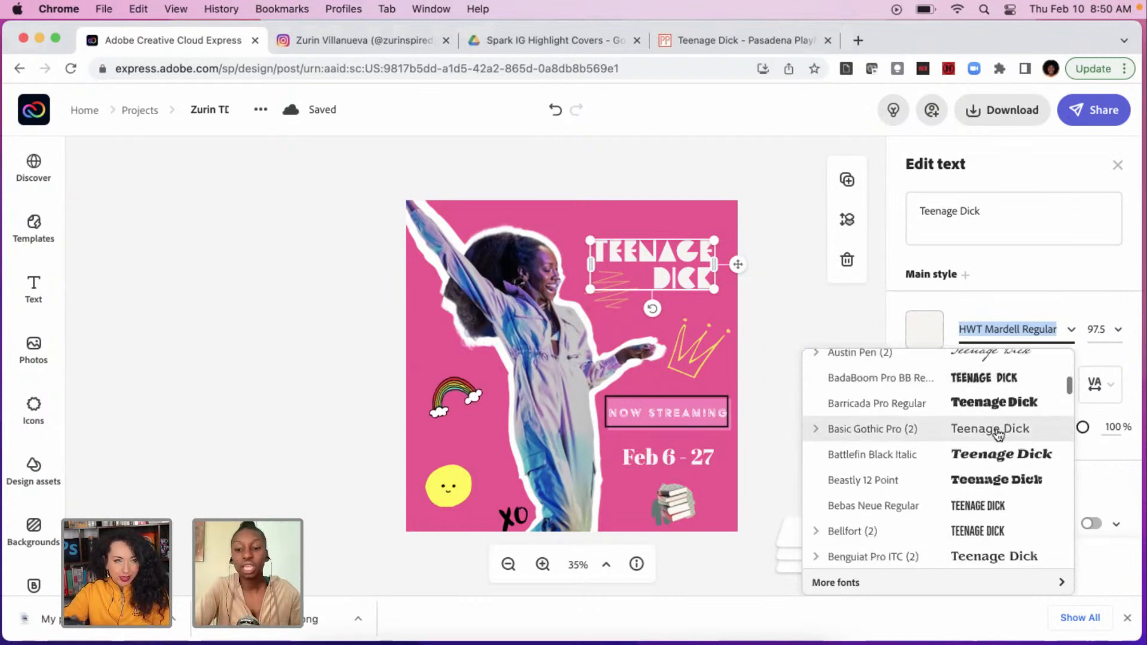
scroll(998, 434, down, 3)
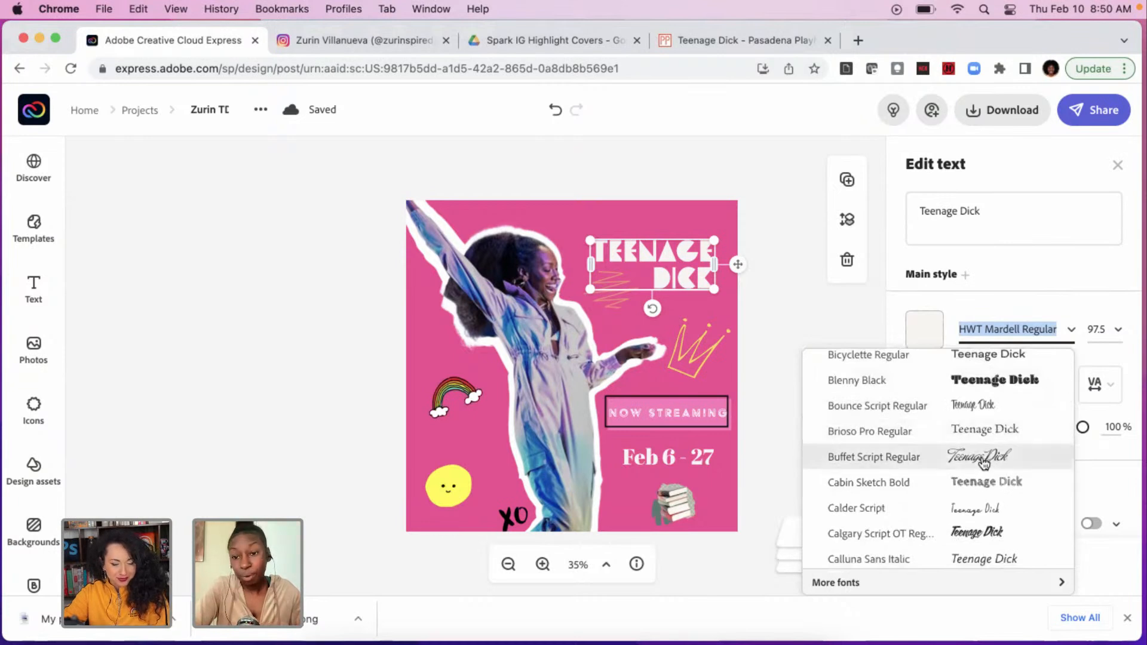
scroll(986, 461, down, 2)
scroll(984, 463, down, 5)
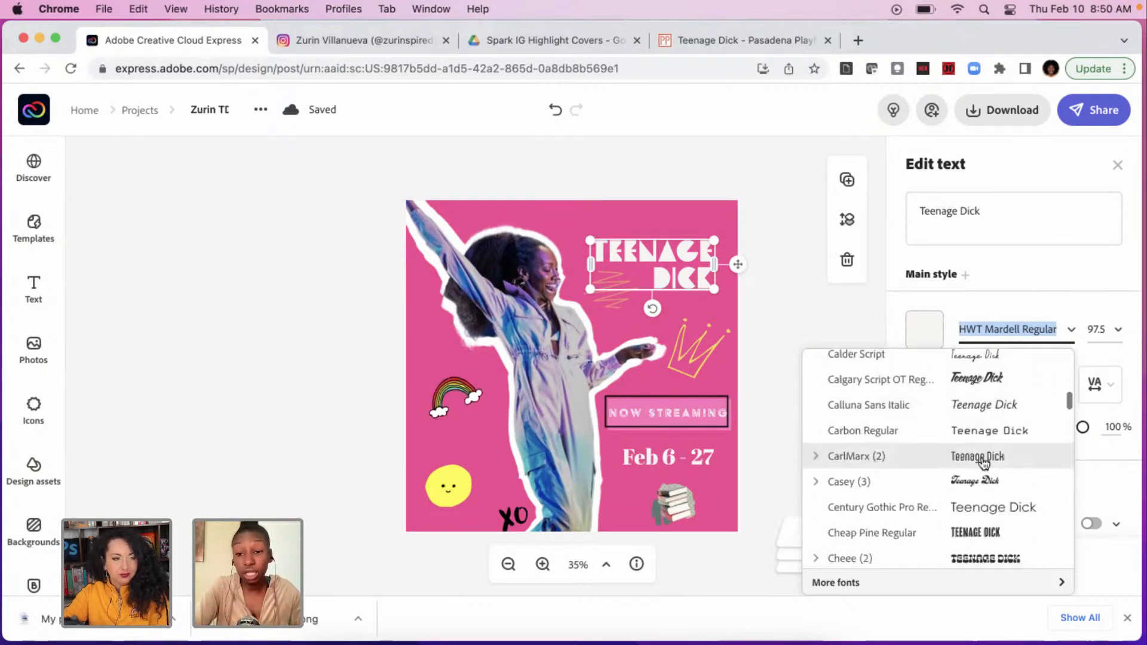
scroll(984, 463, down, 2)
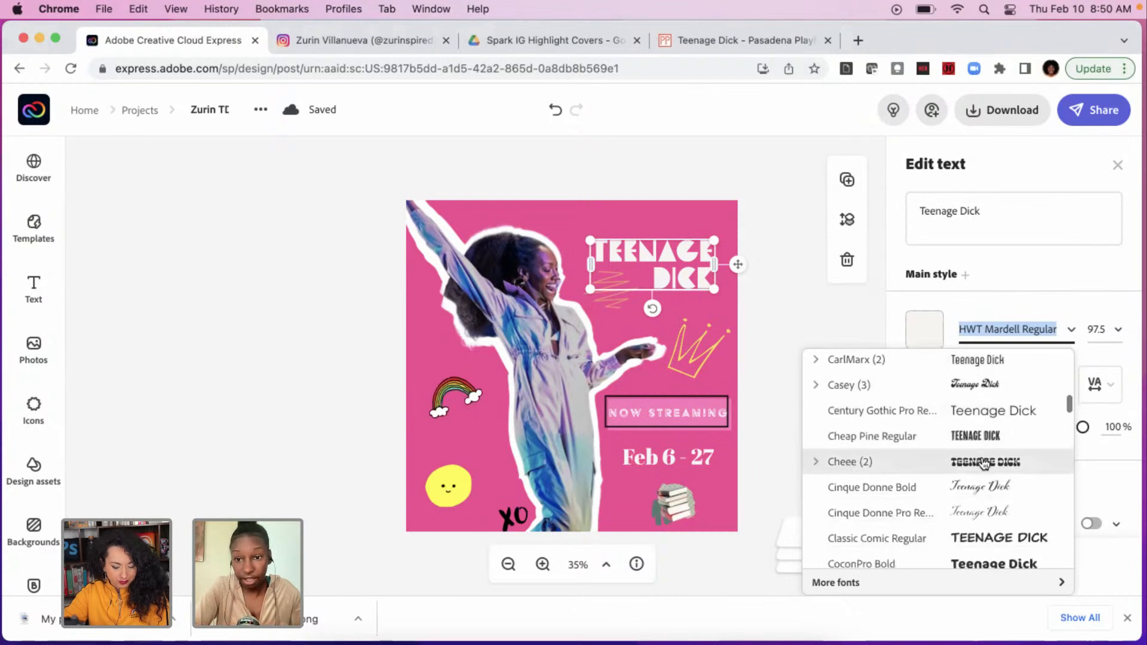
scroll(983, 463, down, 3)
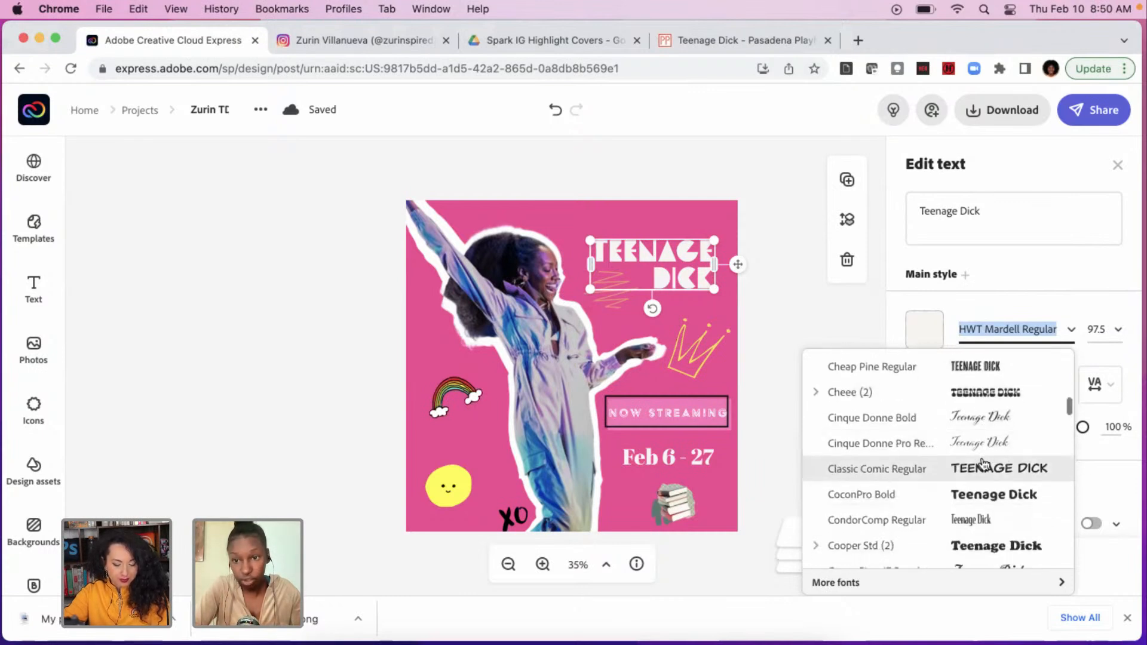
click(983, 461)
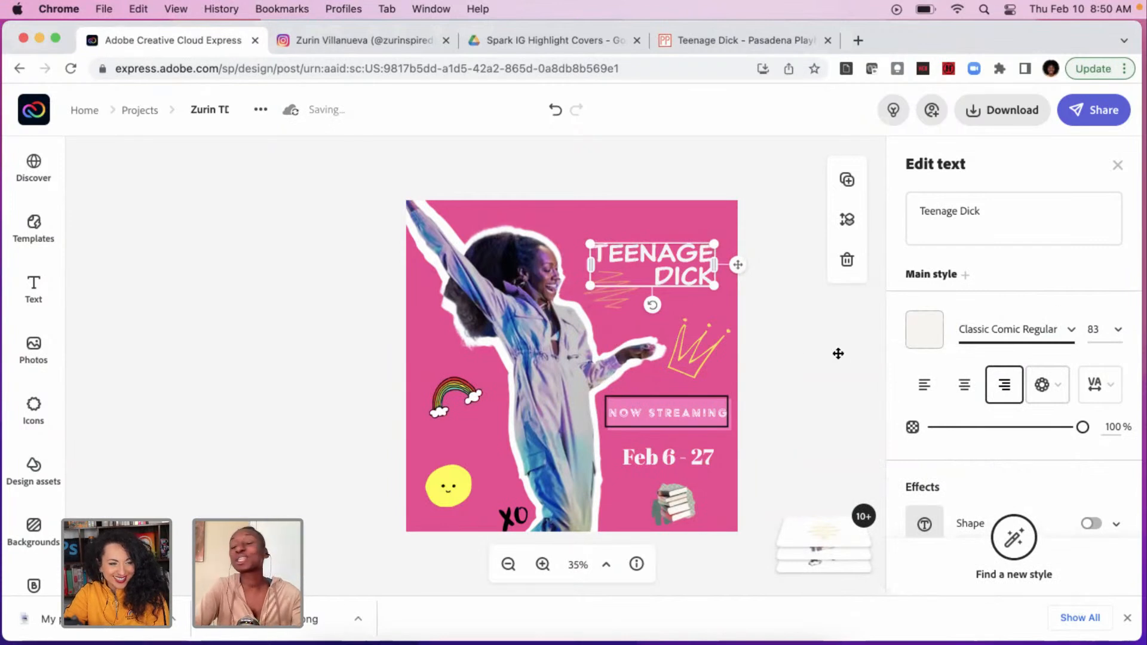
click(348, 326)
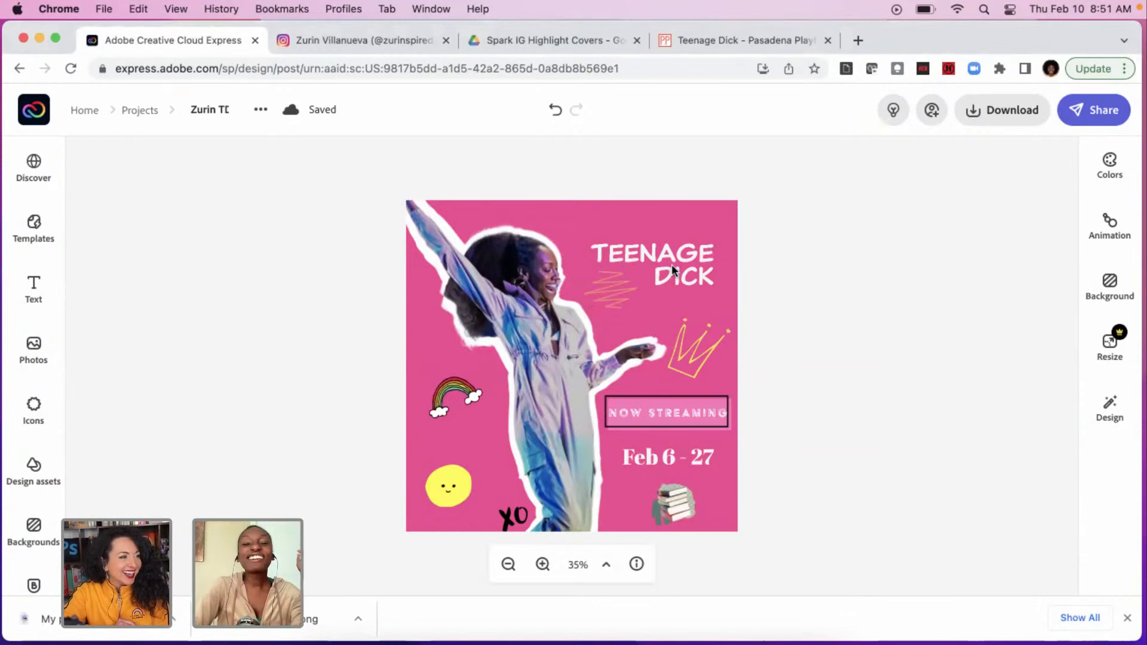
Enlarge the Teenage Dick title to size 92.4 and move the yellow crown slightly up toward it.
click(672, 265)
drag(589, 245, 575, 229)
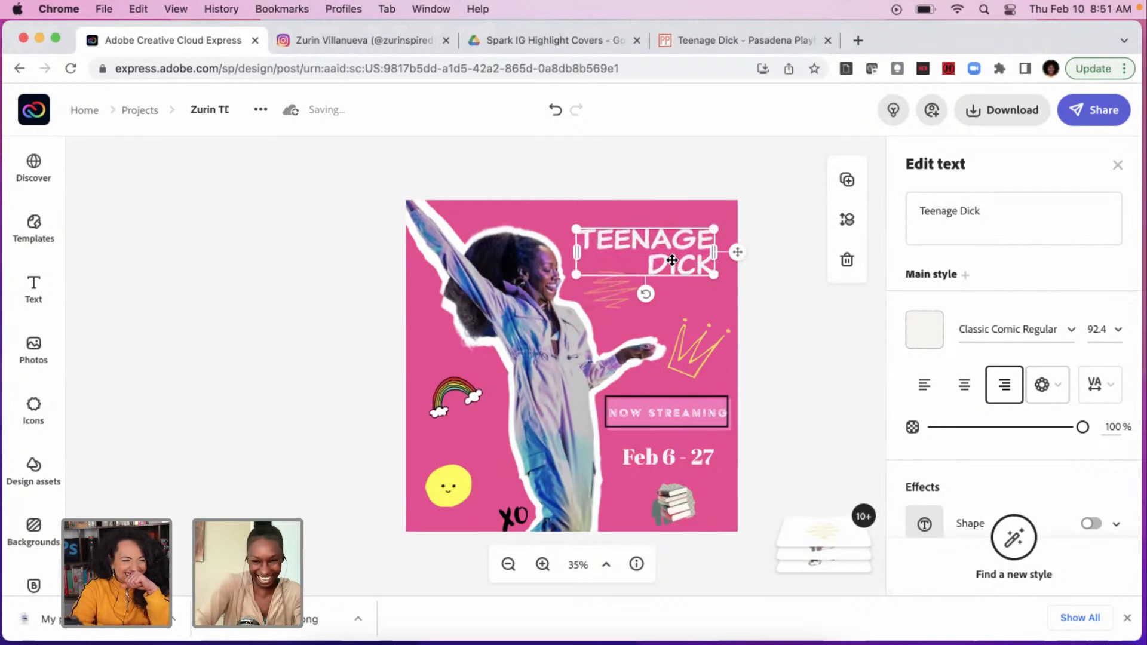
click(793, 343)
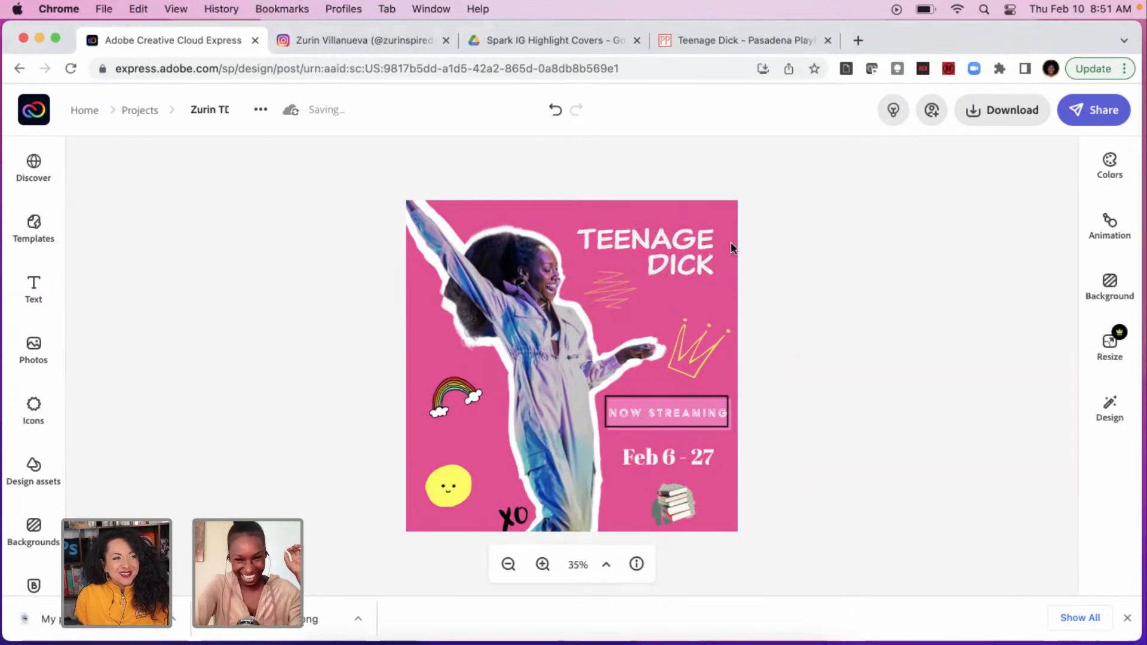
drag(685, 347, 681, 329)
click(661, 411)
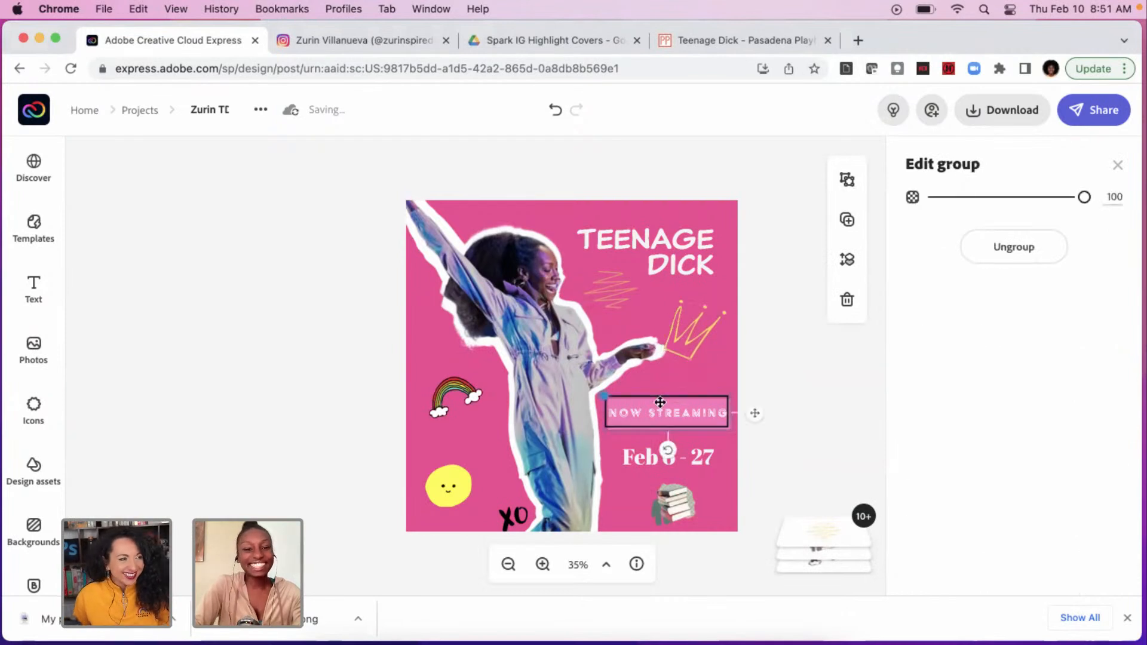
click(314, 317)
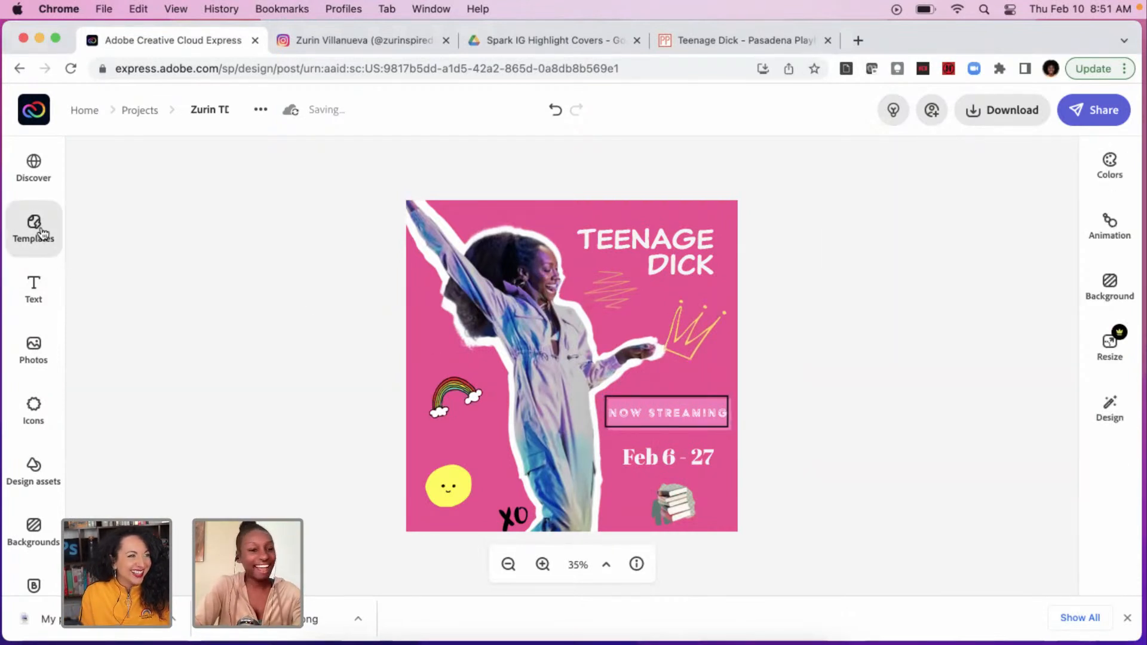
Examine the Social text presets as far as the New Post design and compare it with the Now Streaming group on the graphic.
click(33, 290)
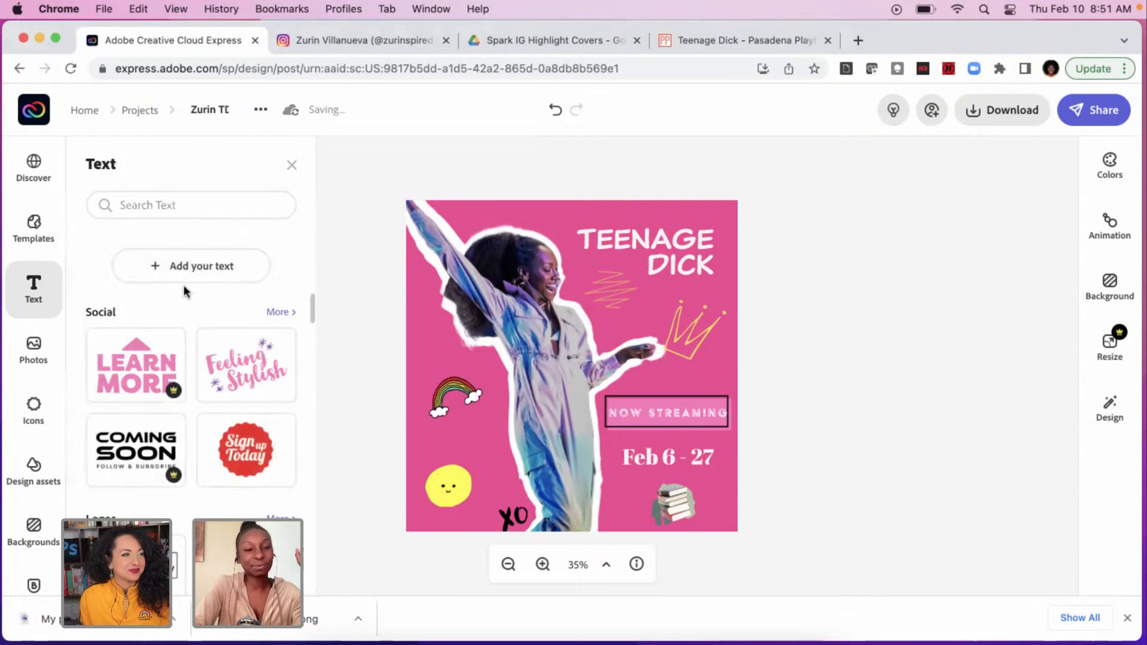
scroll(229, 408, down, 1)
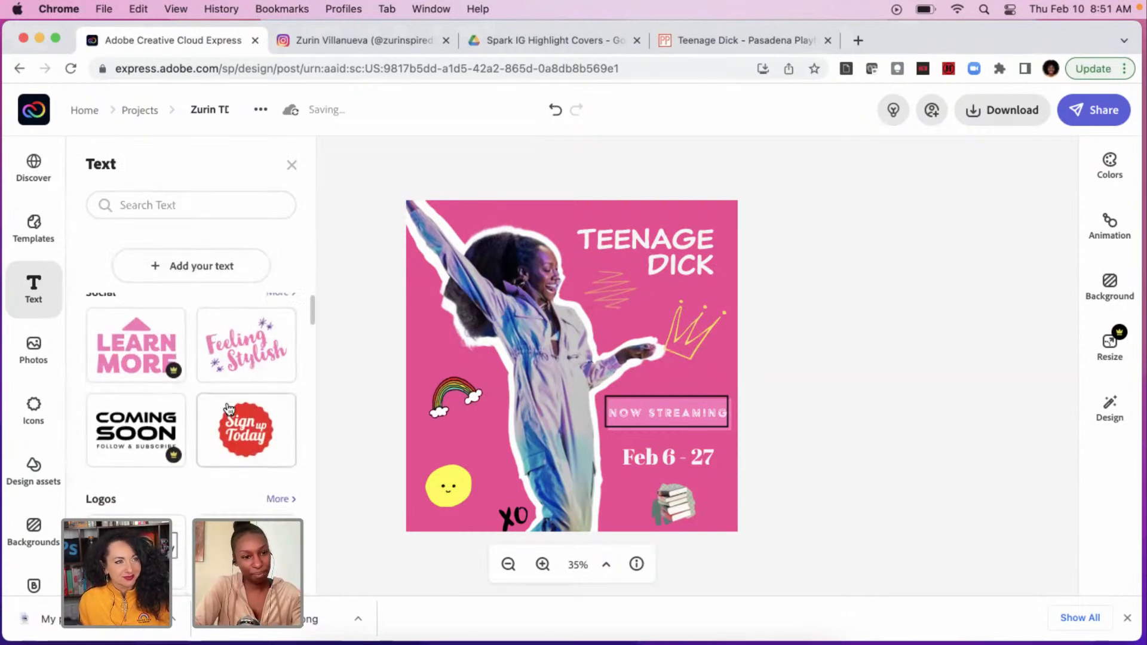
scroll(226, 412, down, 3)
scroll(226, 417, down, 12)
scroll(226, 417, down, 10)
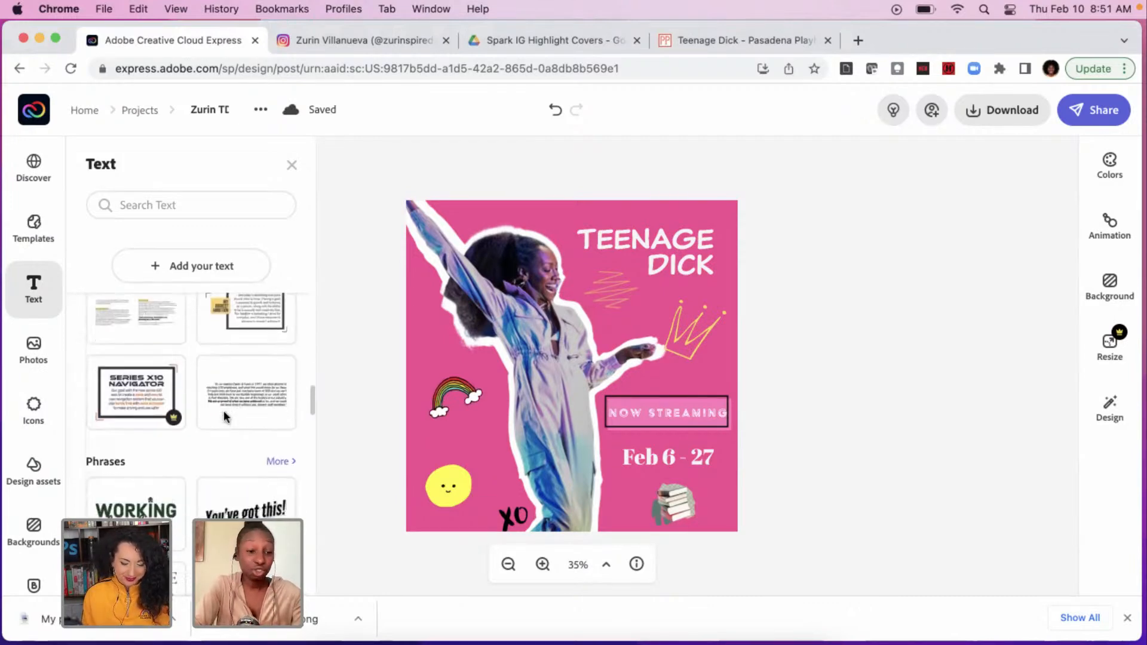
scroll(224, 413, up, 20)
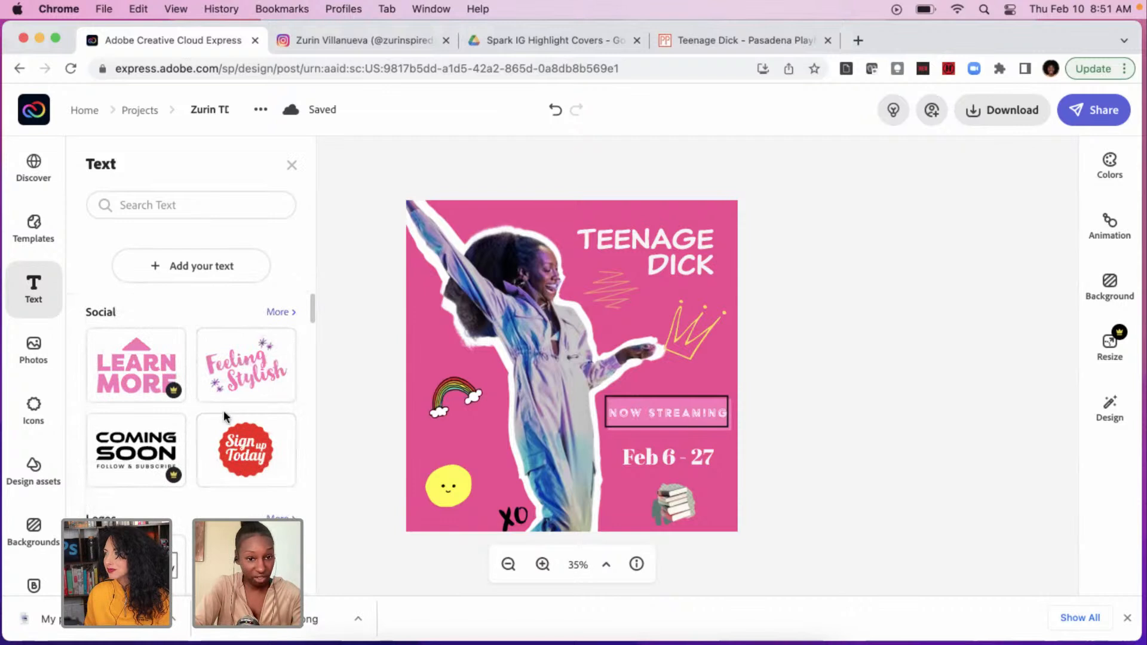
click(282, 313)
scroll(256, 412, down, 5)
scroll(256, 412, down, 6)
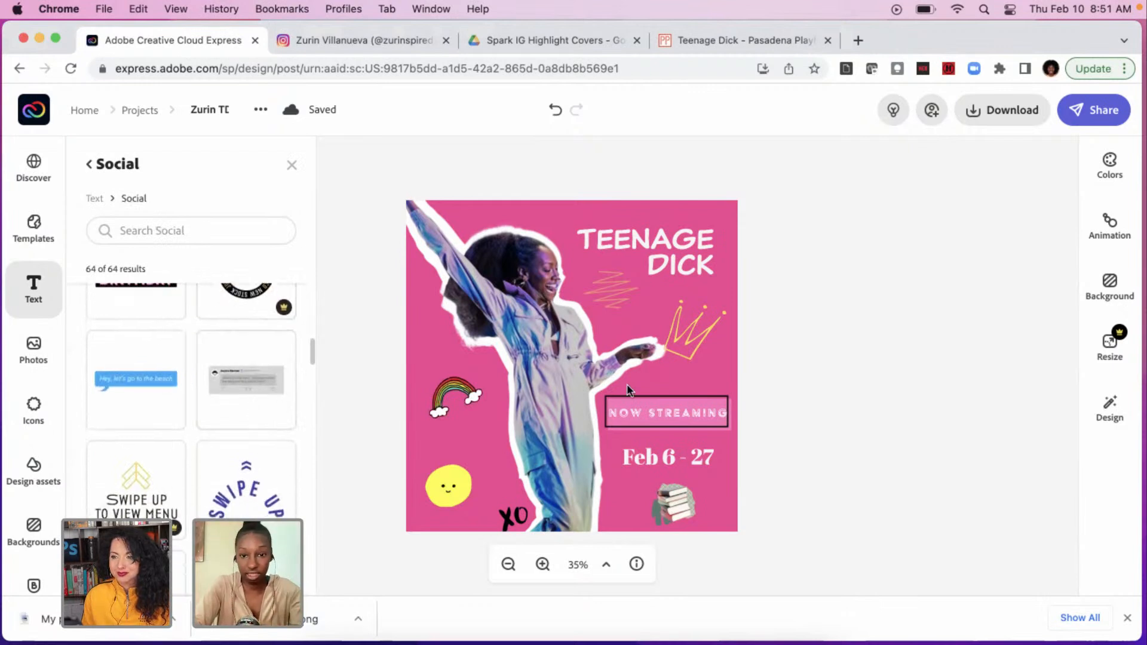
scroll(255, 412, down, 4)
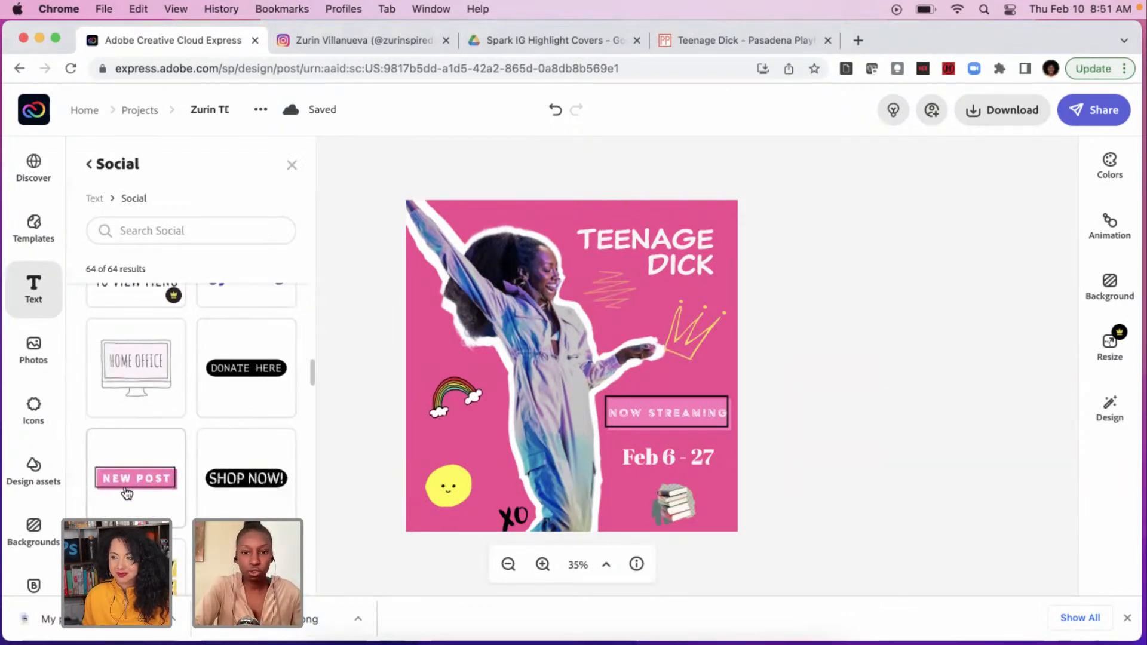
click(664, 411)
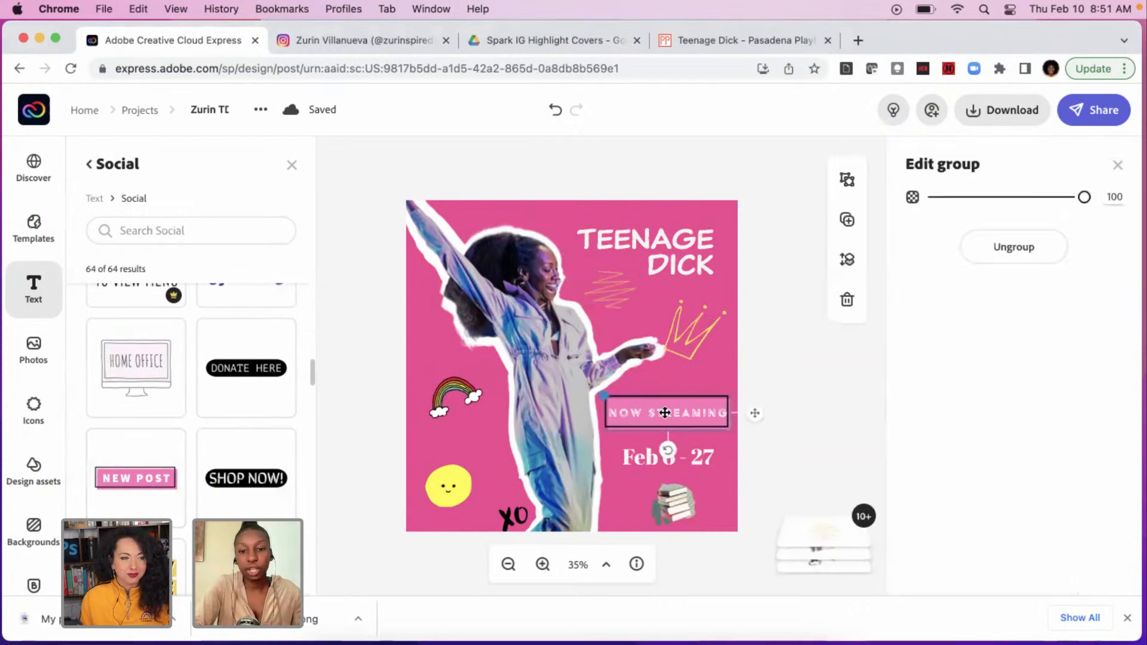
double_click(664, 412)
click(797, 394)
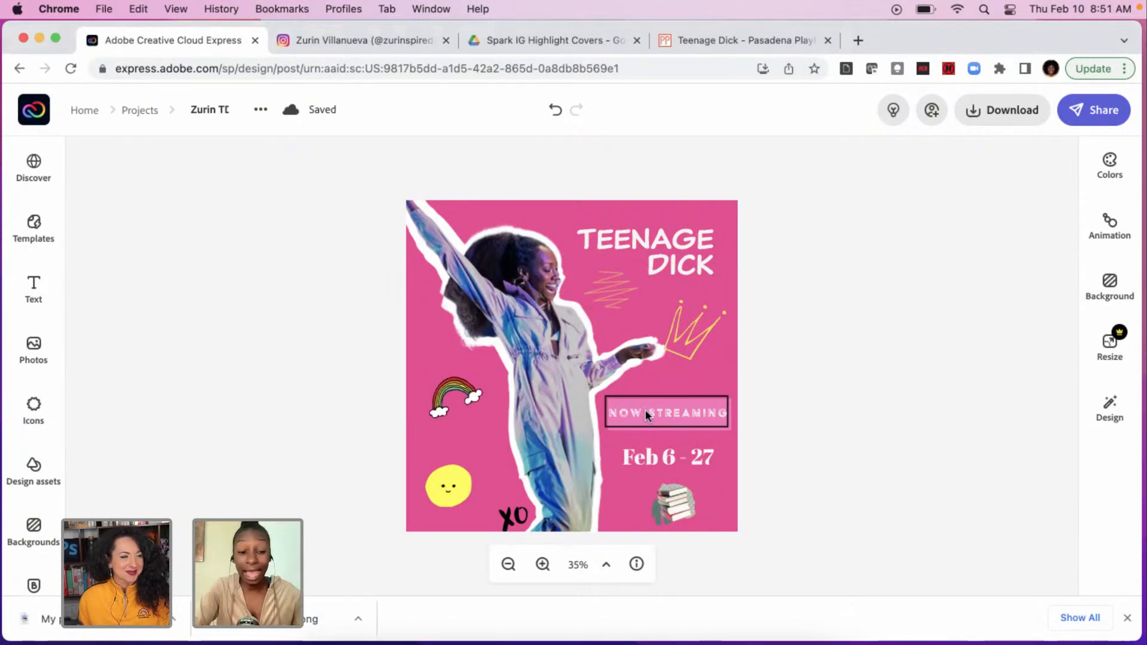
Change the date text below Now Streaming to Feb 3 - 27 and enlarge it to size 86.9.
click(672, 462)
click(943, 211)
key(BackSpace)
text(3 - 27)
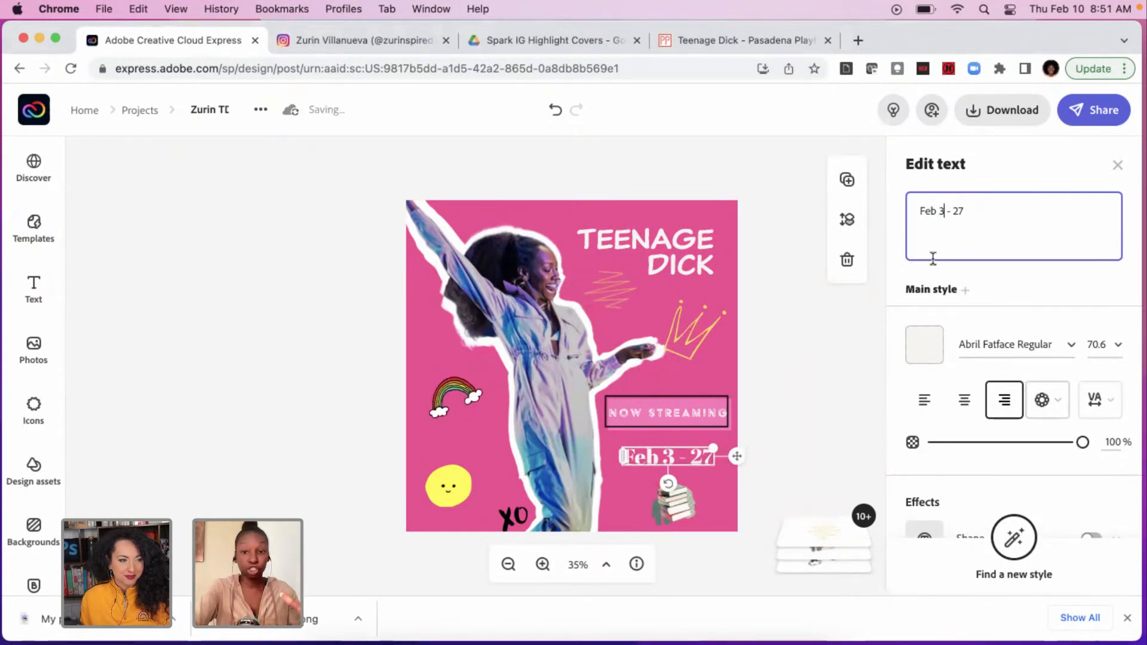
click(802, 381)
click(666, 456)
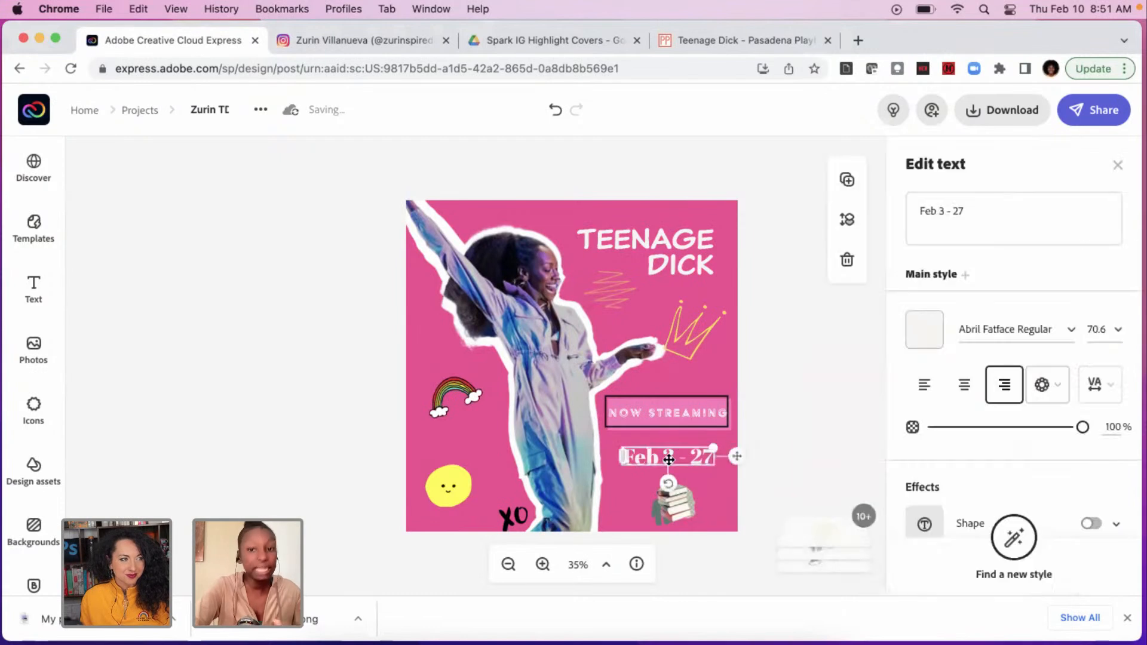
mouse_move(714, 448)
mouse_down()
mouse_move(734, 447)
mouse_move(693, 452)
mouse_up()
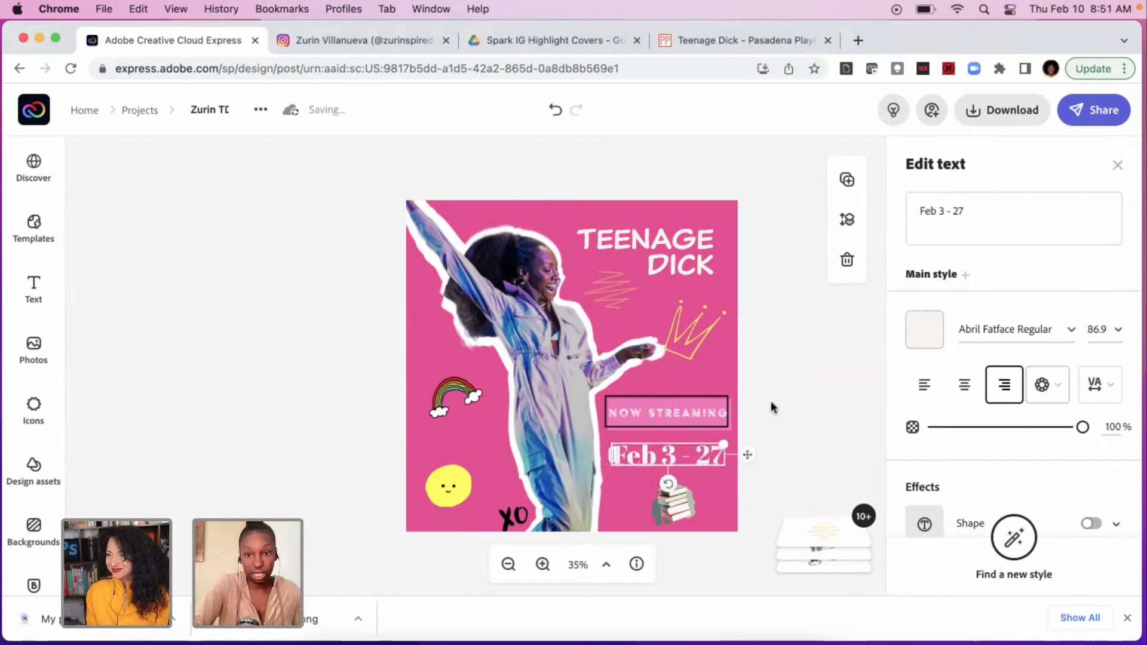
click(787, 390)
Examine the decorative assets on the graphic one by one: crown, orange scribble, rainbow, smiley face and XO lettering.
click(681, 314)
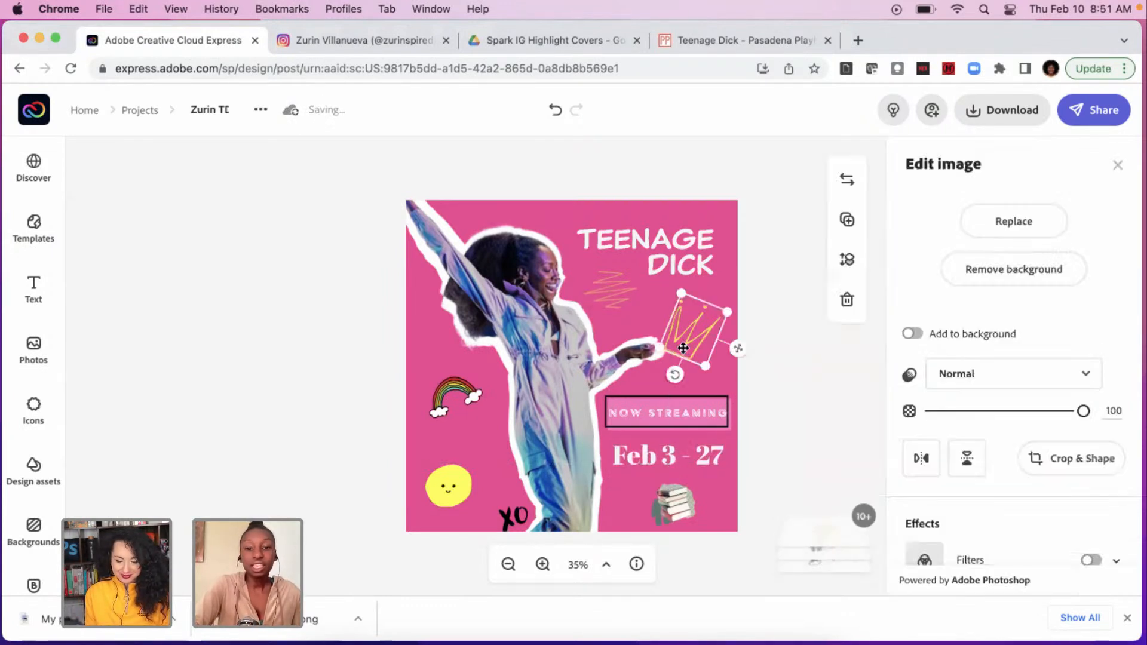
click(598, 268)
click(459, 399)
click(445, 477)
click(510, 520)
Look through the Design assets categories and the Illustrations collection, and close the browsing view to show the graphic alone.
click(27, 472)
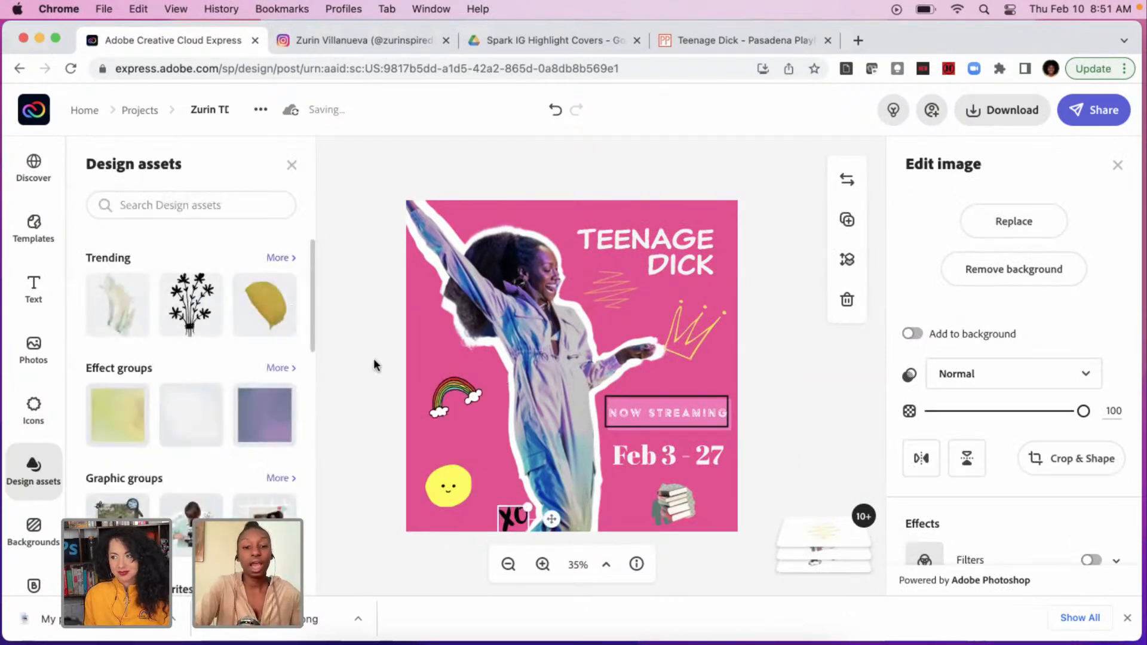
scroll(222, 434, down, 3)
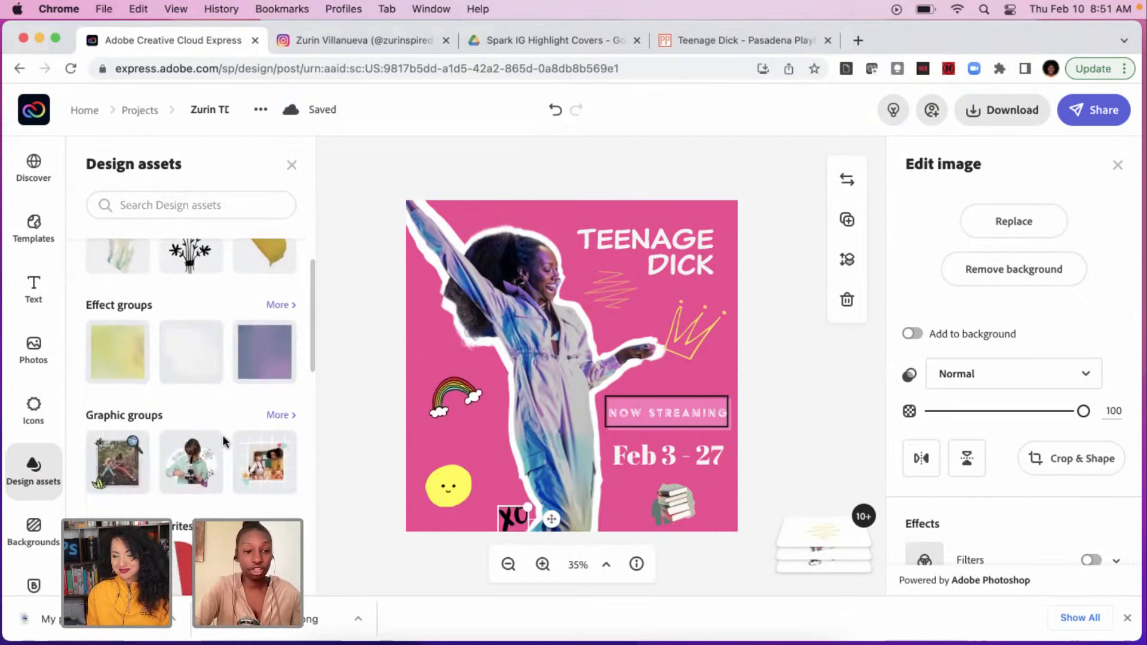
scroll(223, 435, down, 2)
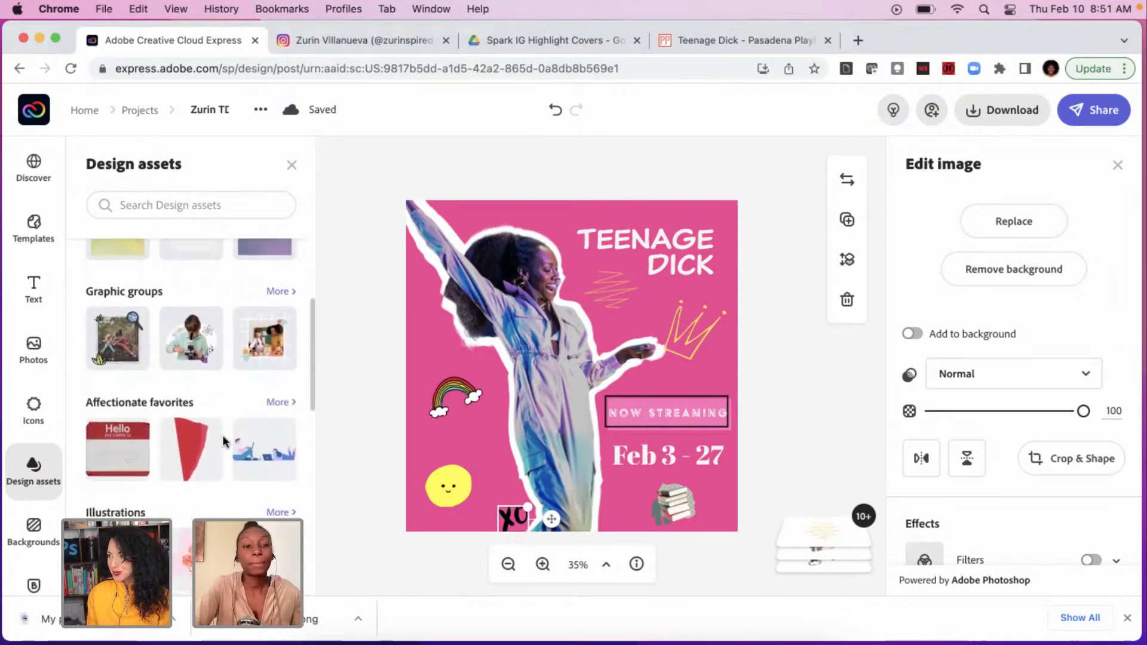
scroll(217, 324, up, 2)
scroll(215, 326, down, 5)
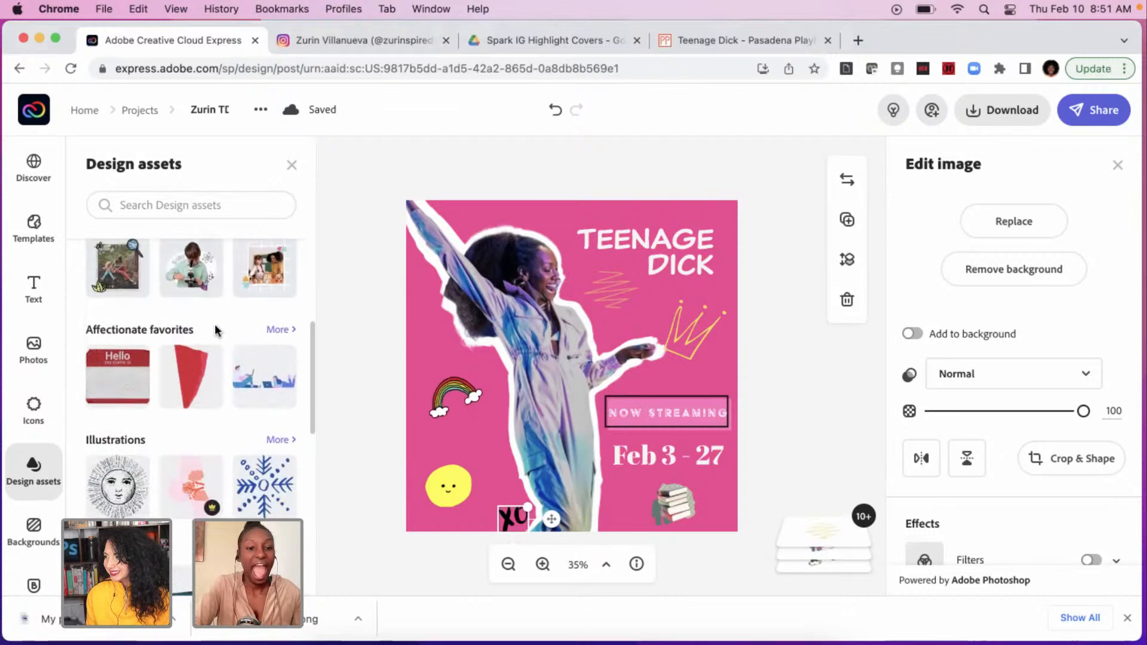
scroll(270, 449, up, 8)
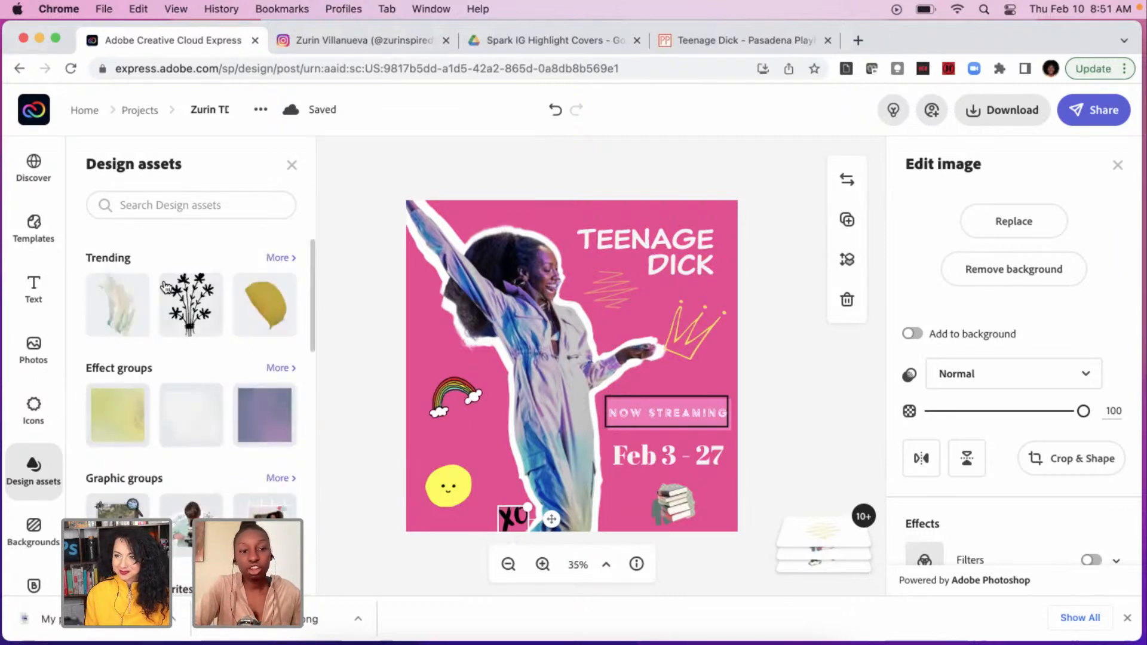
scroll(156, 416, down, 8)
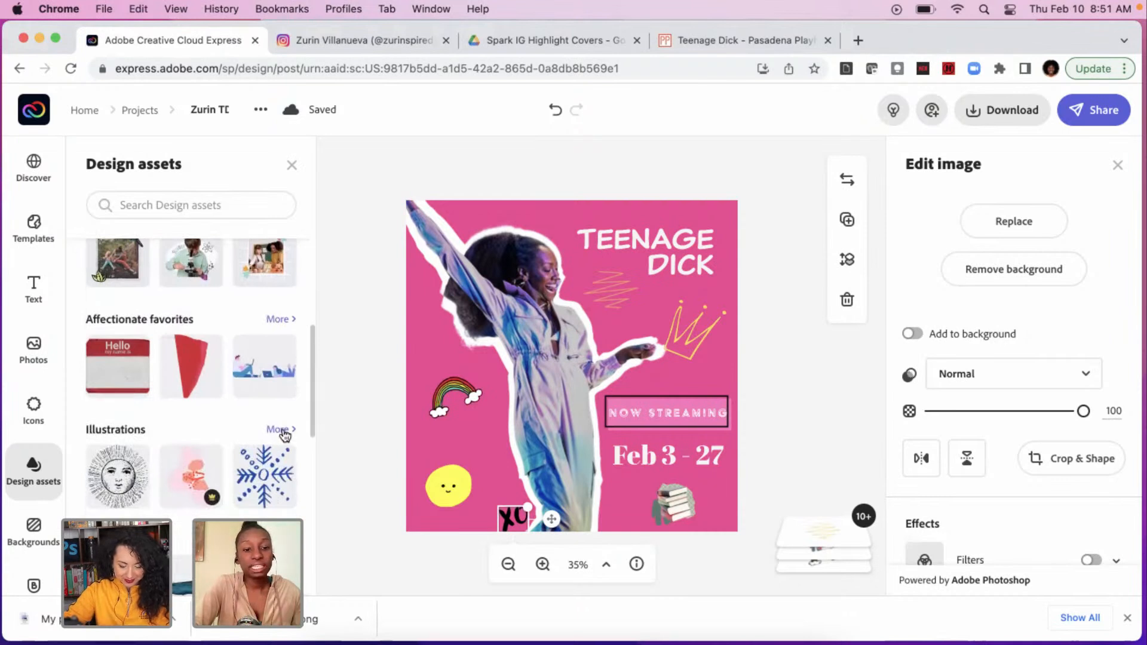
click(282, 431)
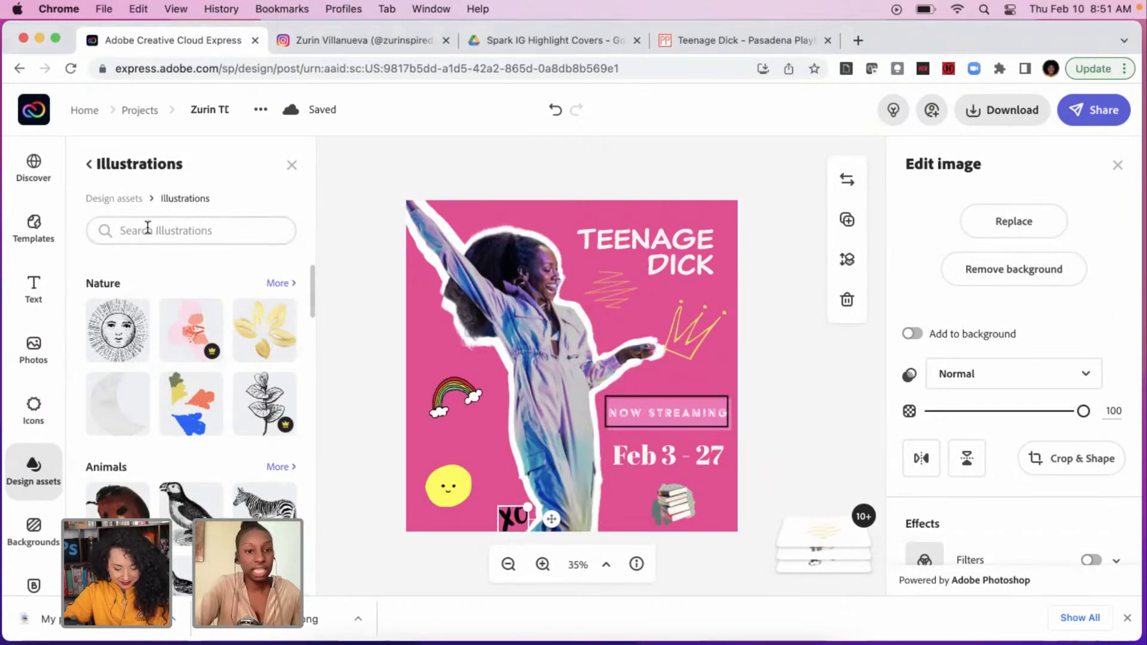
click(372, 176)
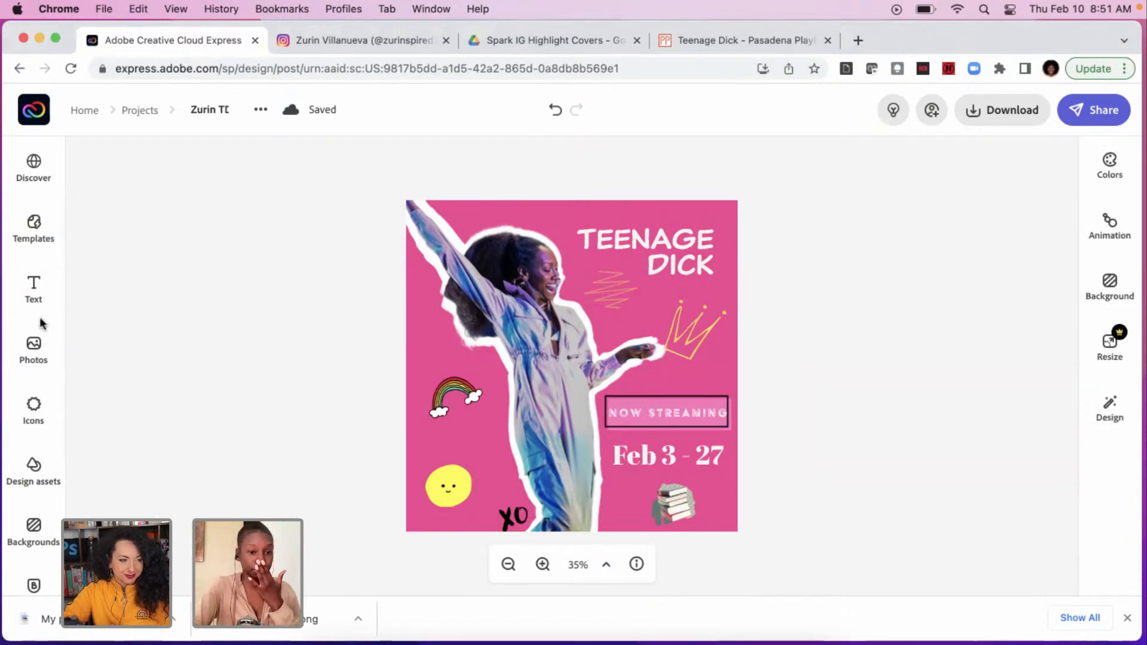
click(34, 352)
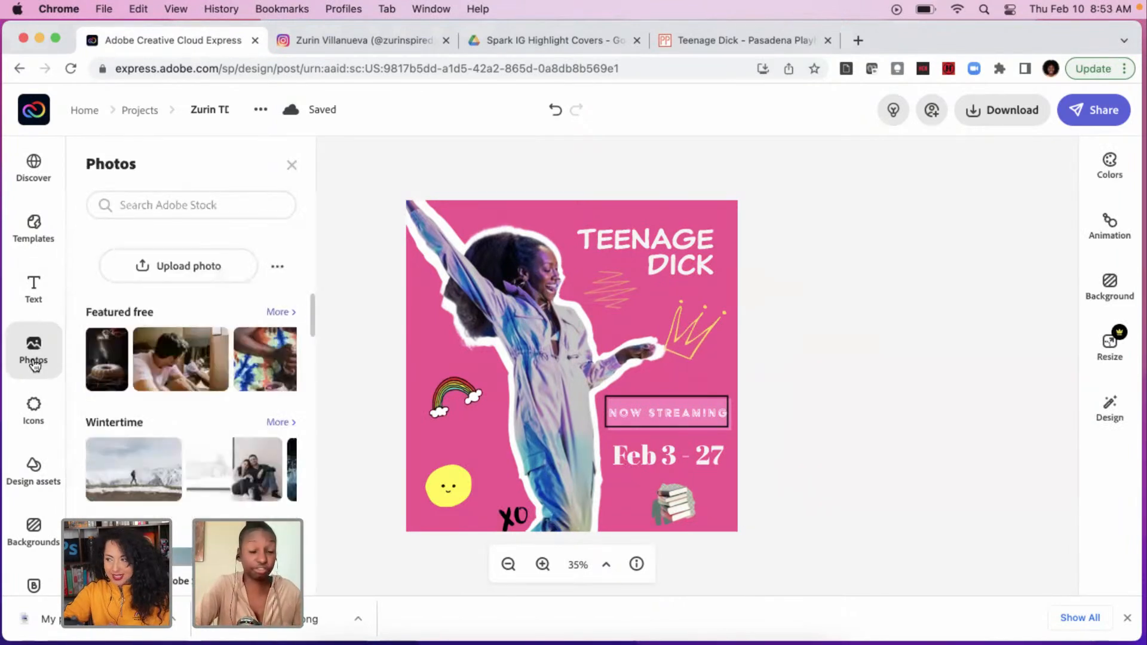
click(203, 264)
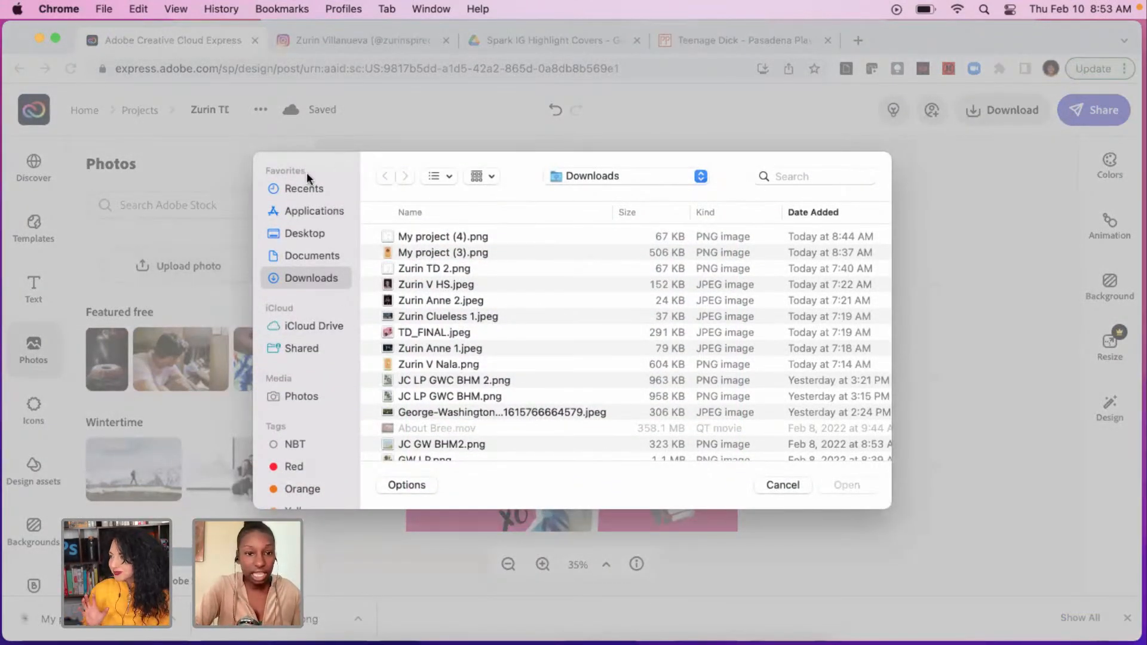
click(788, 484)
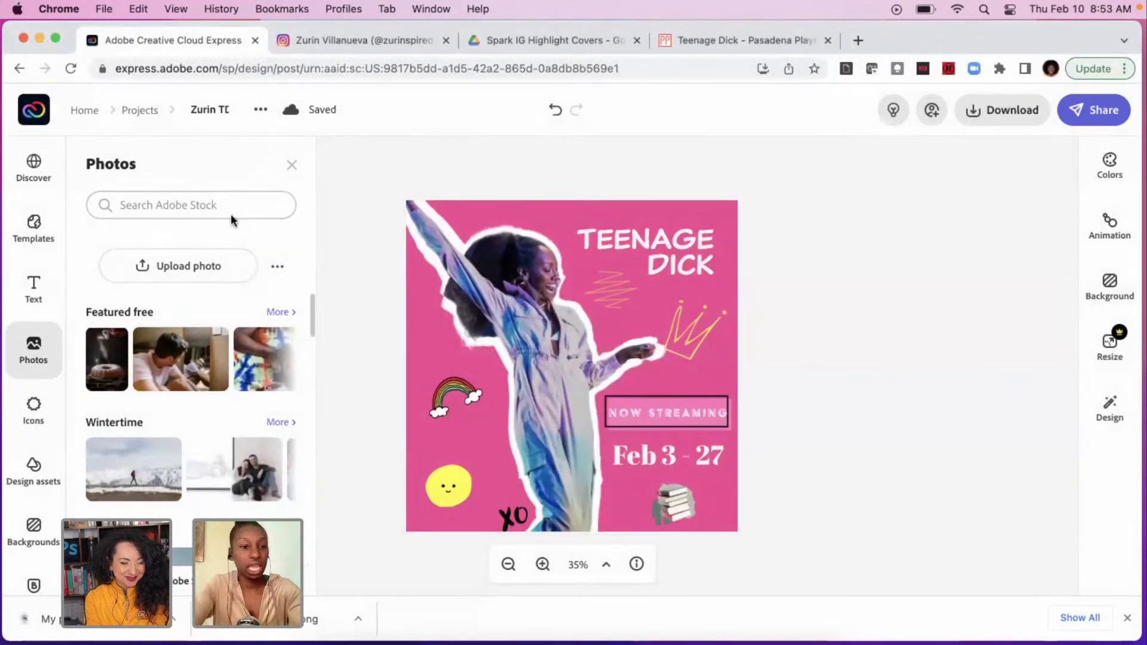
Search the design asset illustrations for rainbow and look for the rainbow with clouds used on the graphic.
click(45, 493)
click(172, 231)
text(rainbow)
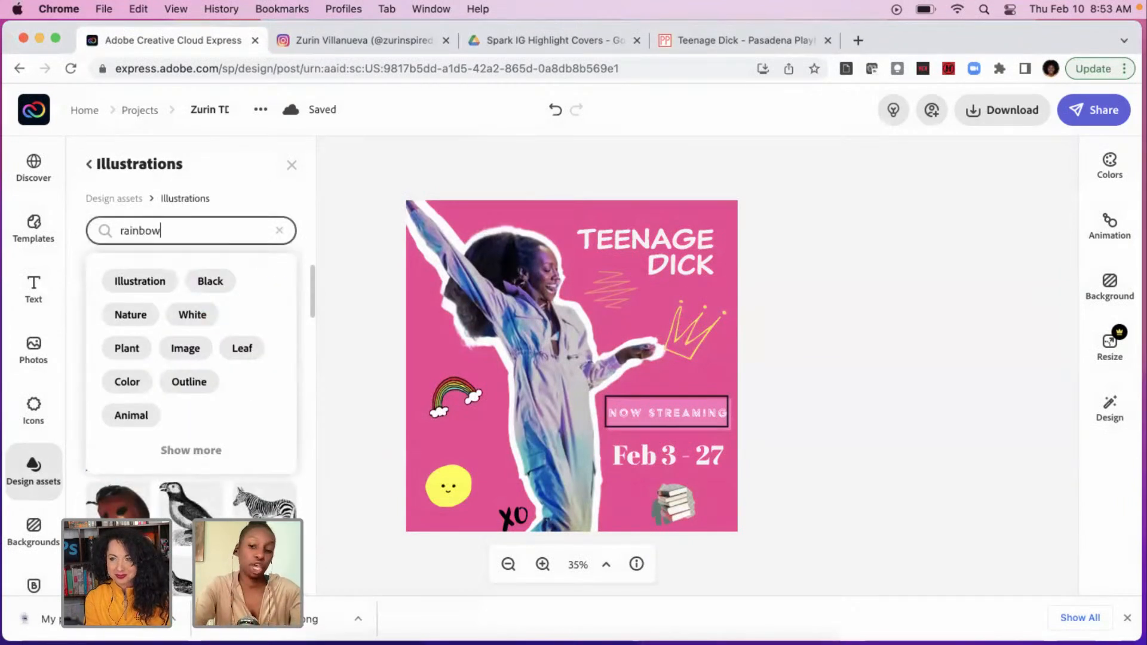
key(Return)
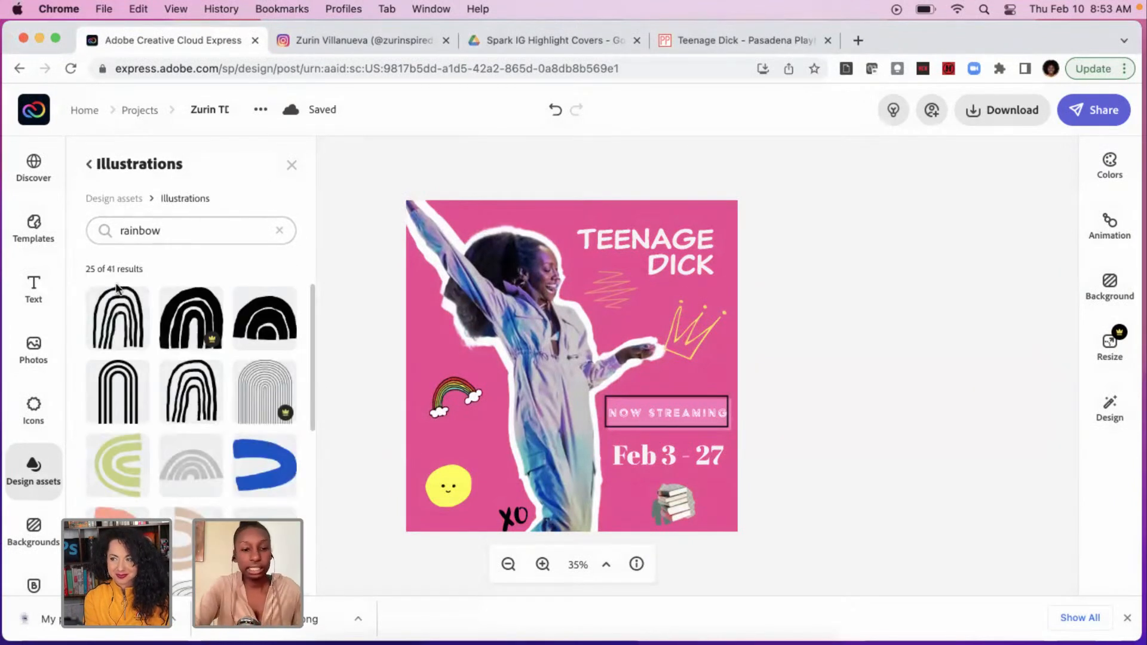
scroll(193, 386, down, 5)
scroll(193, 389, down, 3)
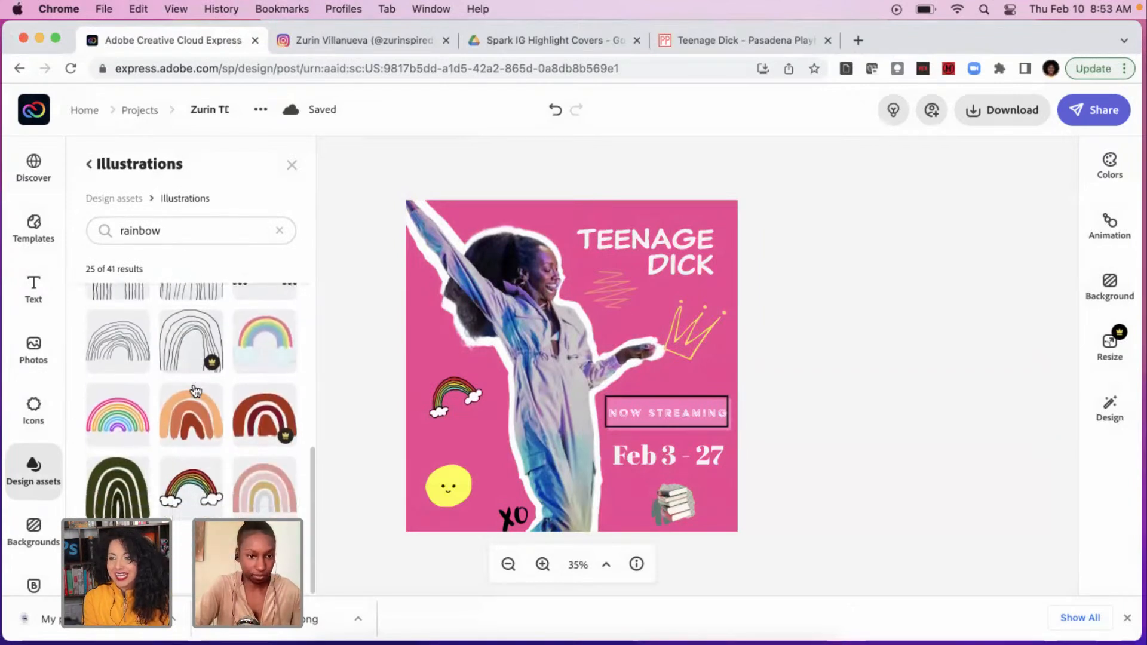
scroll(196, 390, down, 2)
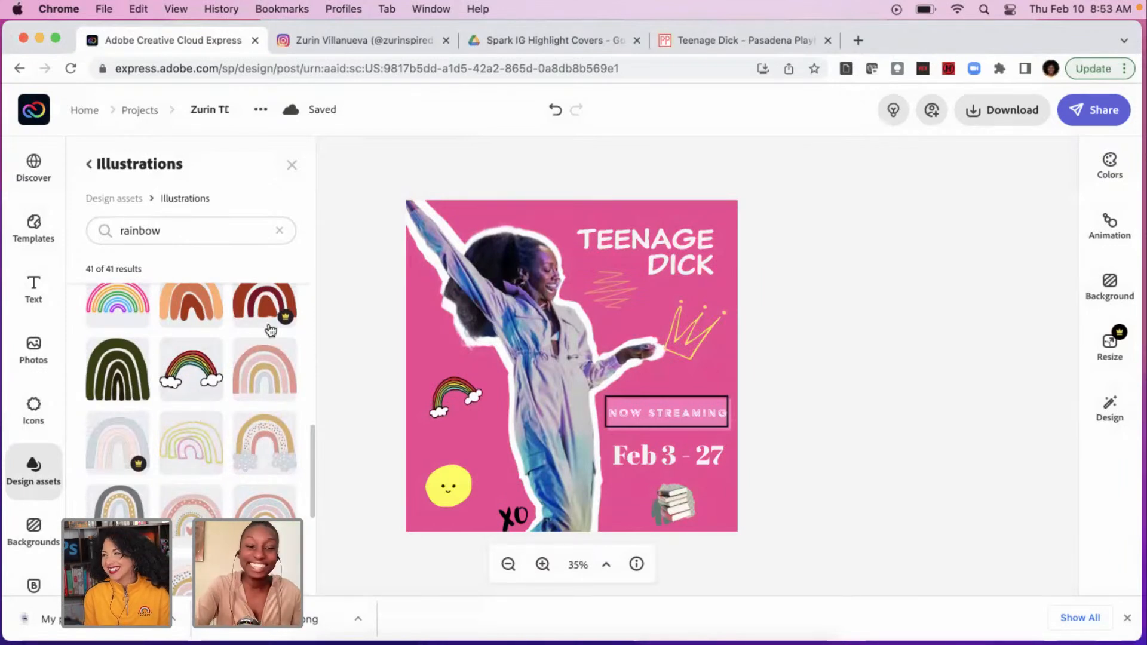
Try a second rainbow with clouds on the graphic, shrunk and tilted like the existing one, and delete it.
click(192, 377)
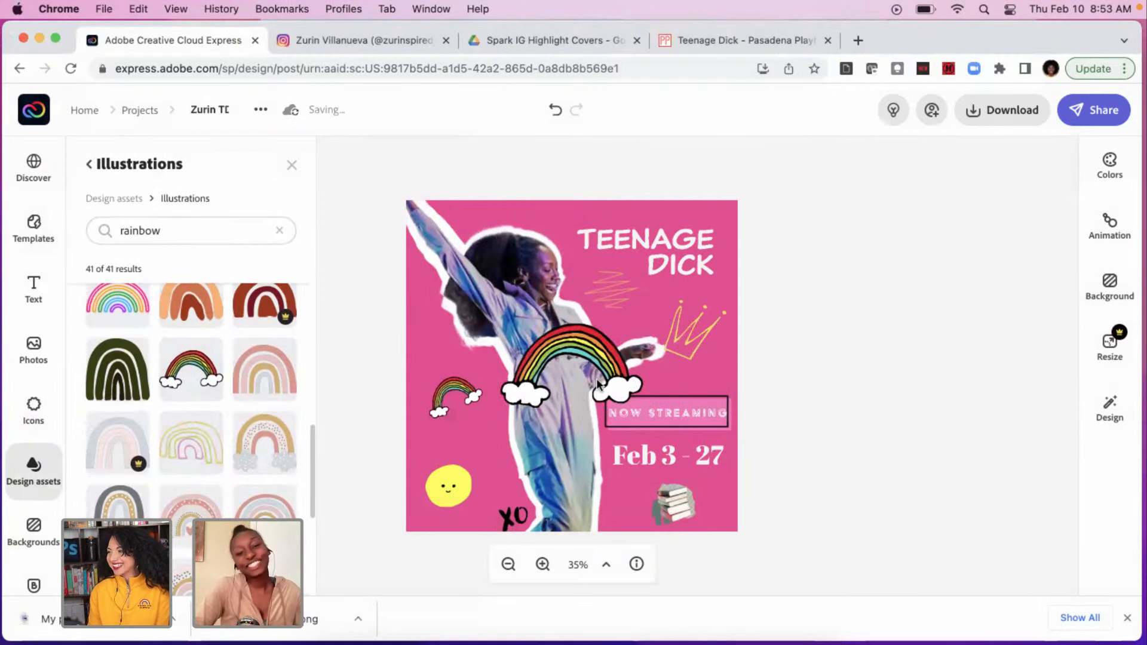
click(597, 356)
drag(642, 324, 543, 358)
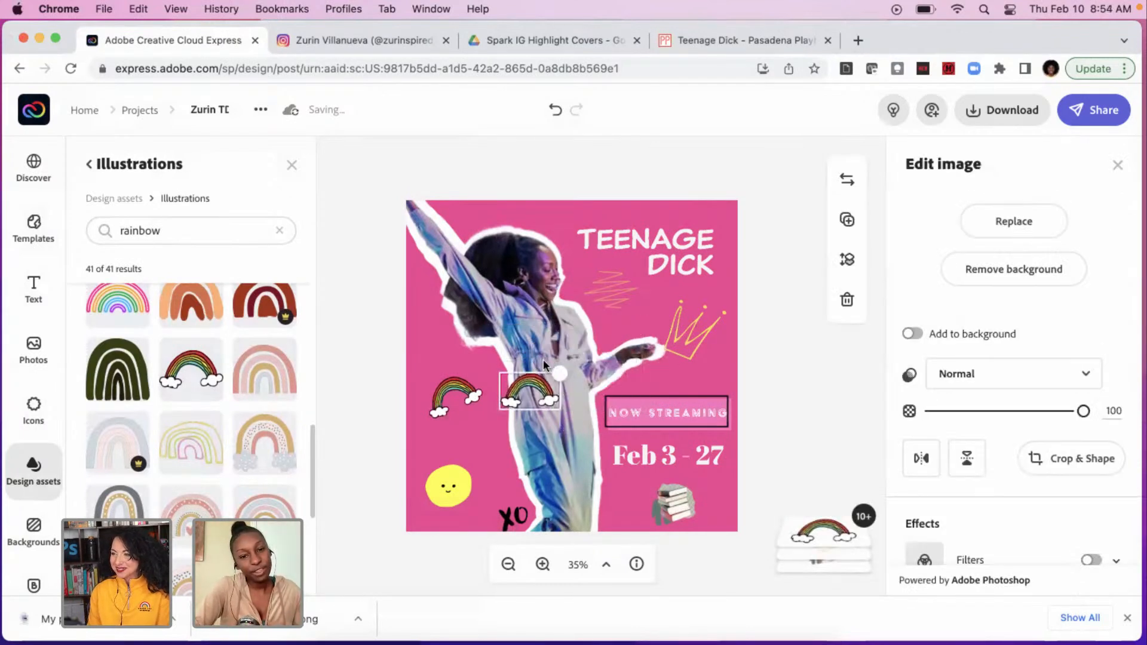
drag(529, 432, 544, 451)
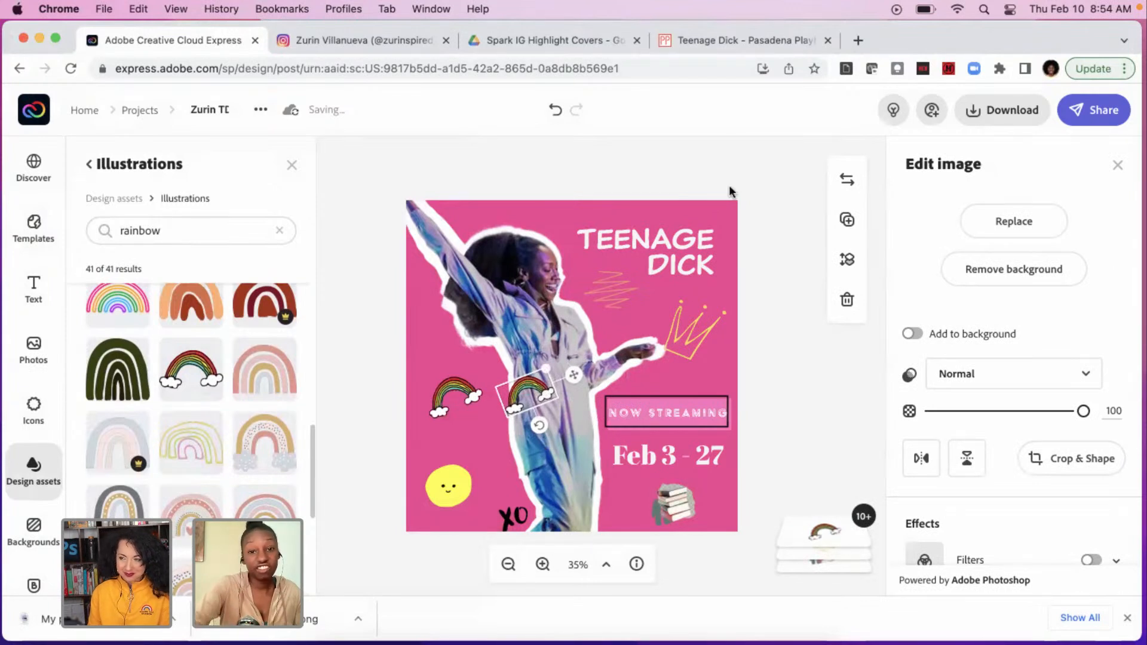
key(Delete)
click(869, 313)
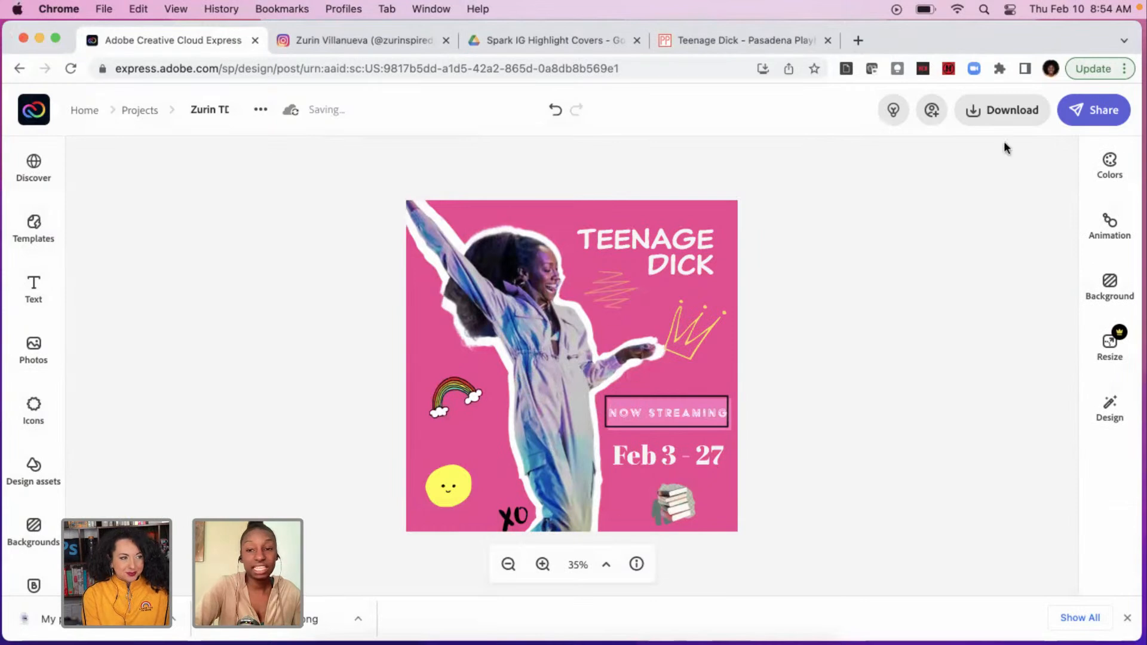
Download the finished graphic as a PNG with a solid color background.
click(1007, 112)
click(976, 259)
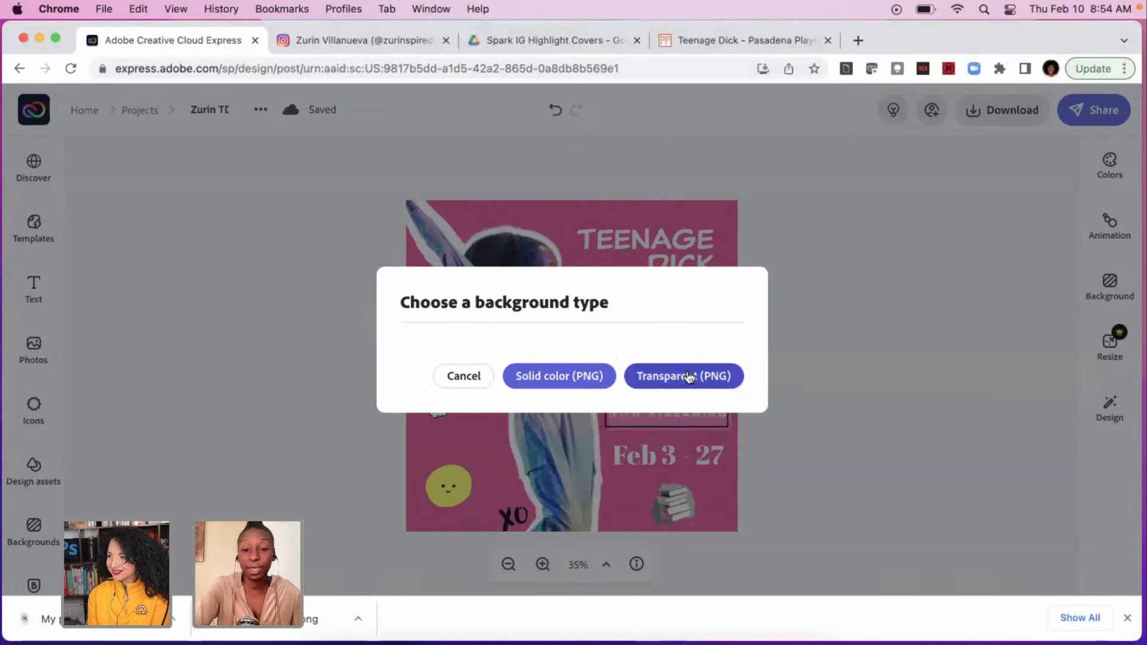
click(573, 379)
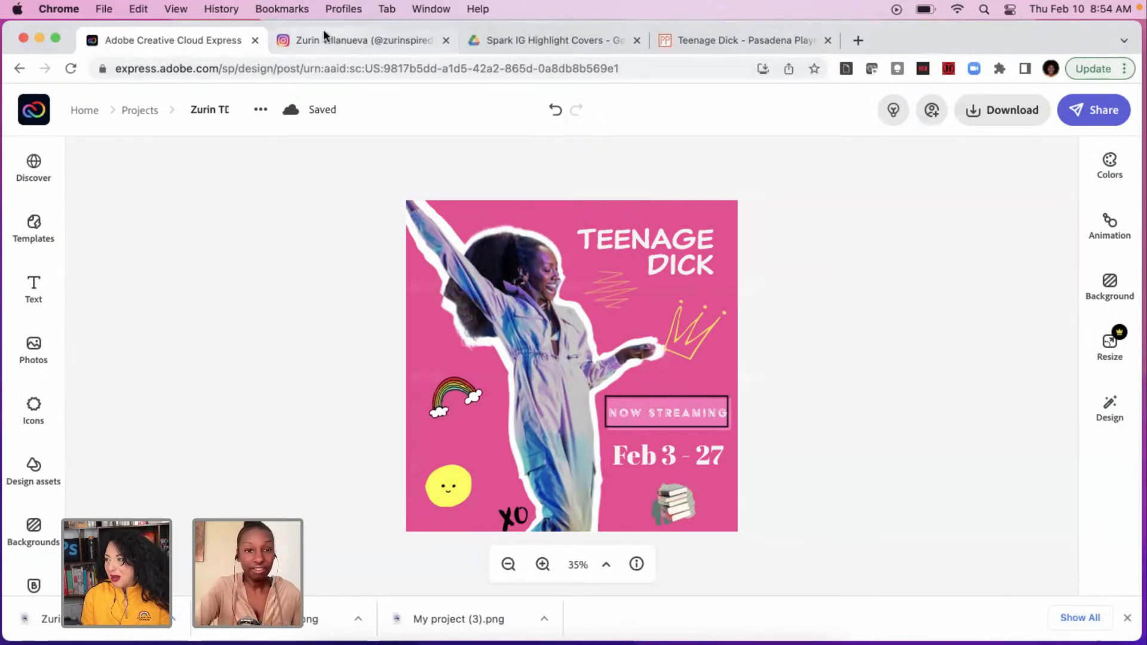
Return to the projects overview and look through the folders and saved project thumbnails.
click(140, 111)
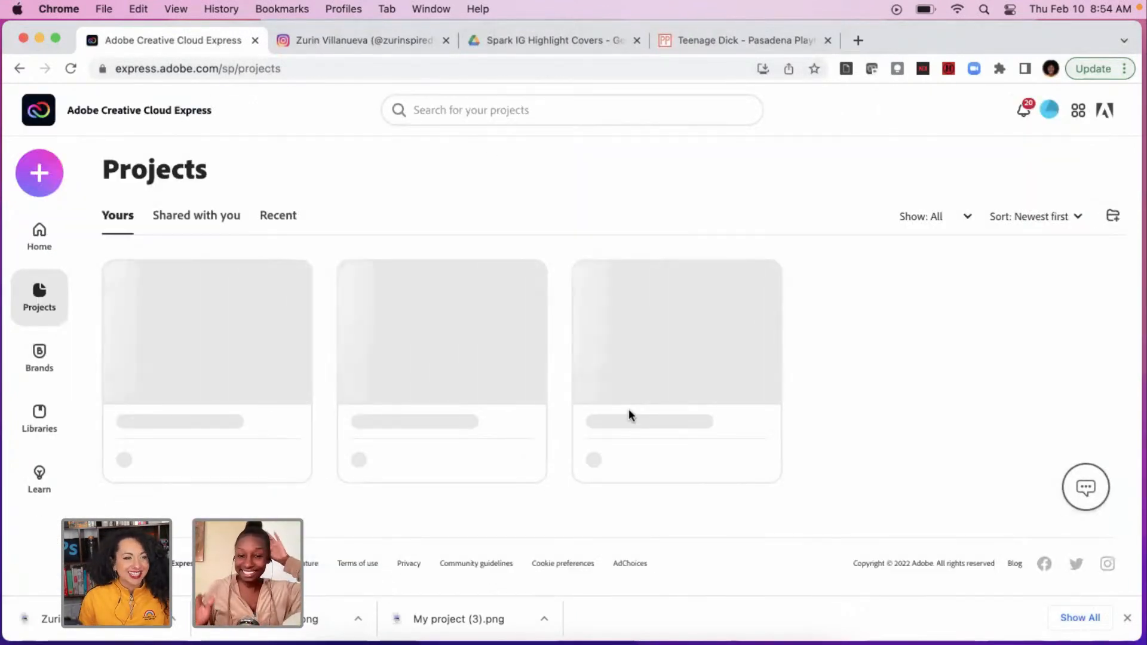
scroll(888, 415, down, 3)
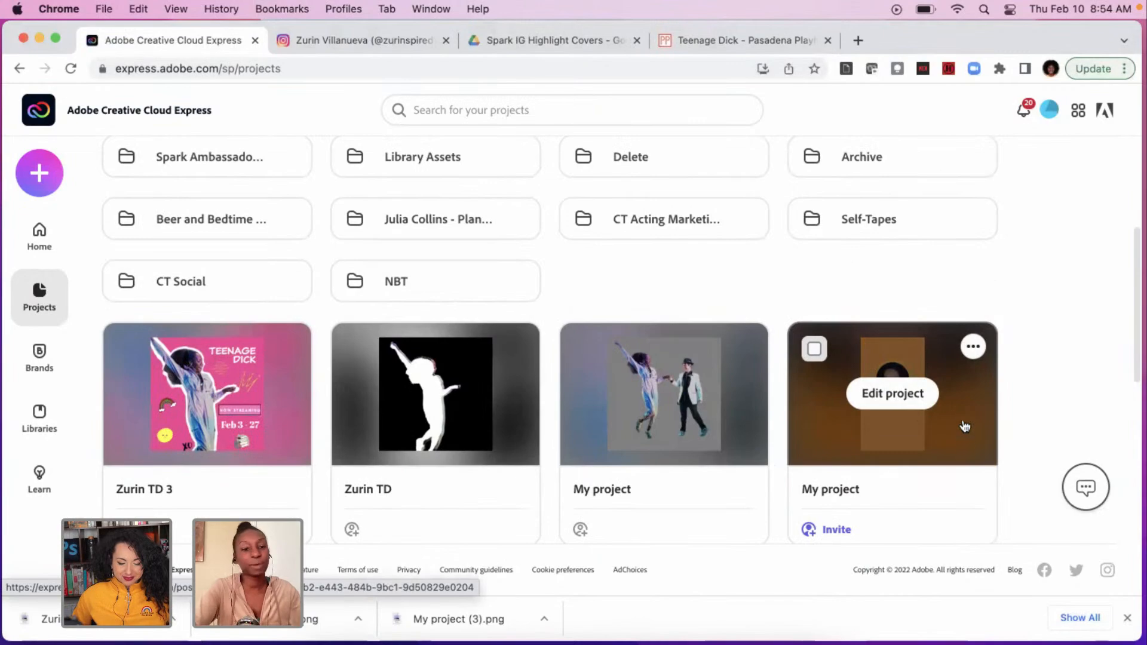
scroll(958, 503, down, 2)
scroll(956, 497, down, 3)
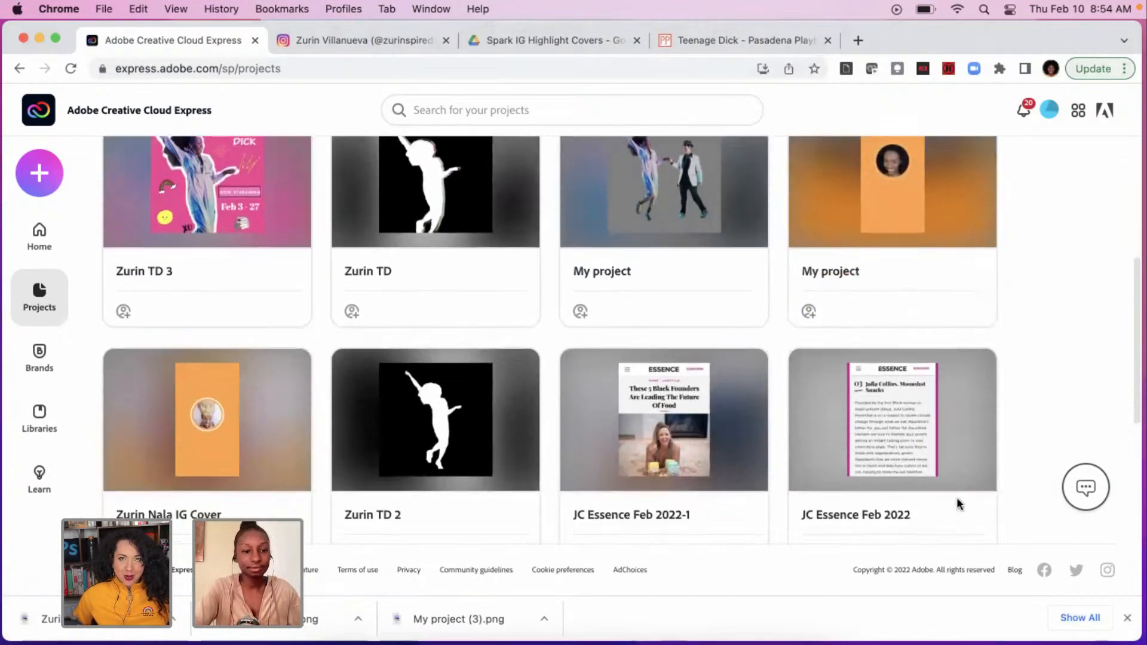